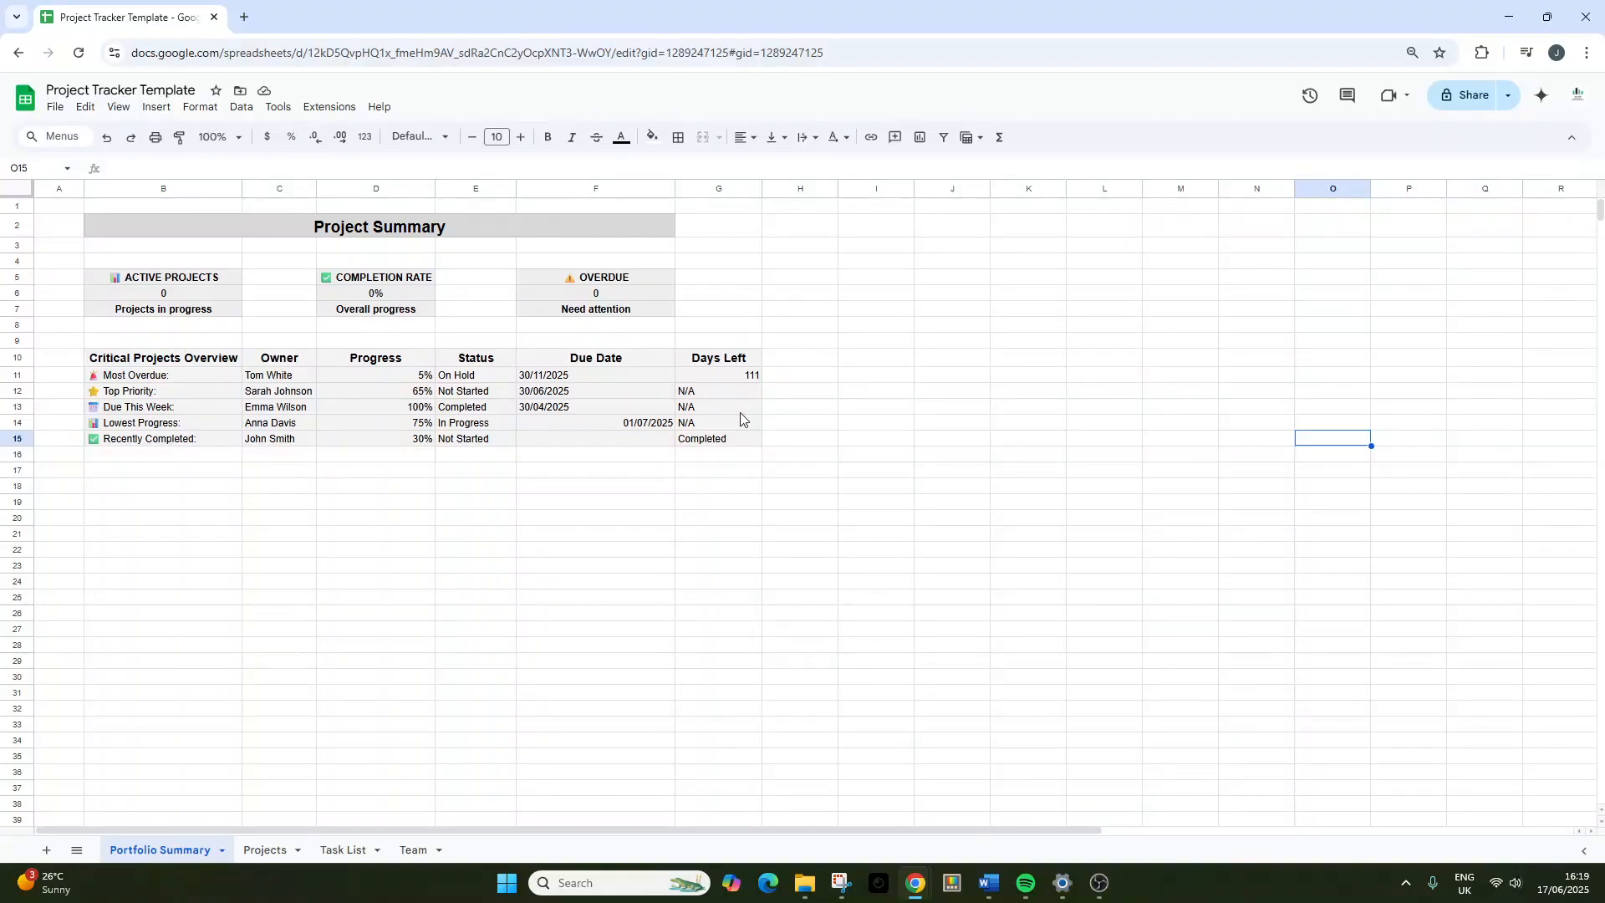
Look over the Projects and Team sheets, ending on the Projects sheet.
click(268, 849)
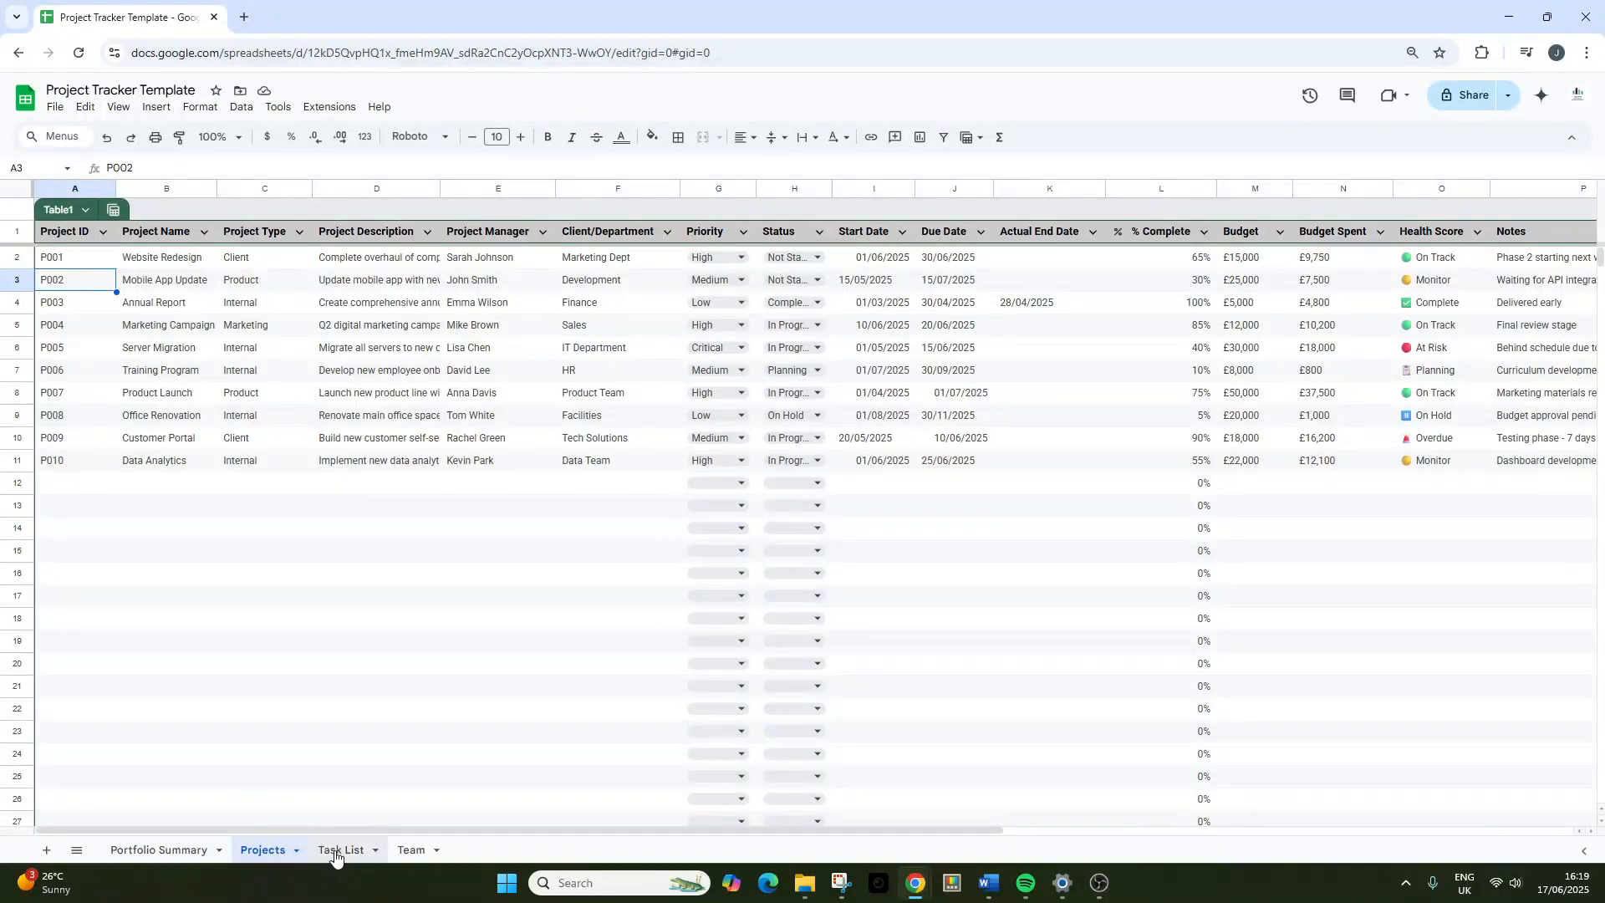
click(410, 851)
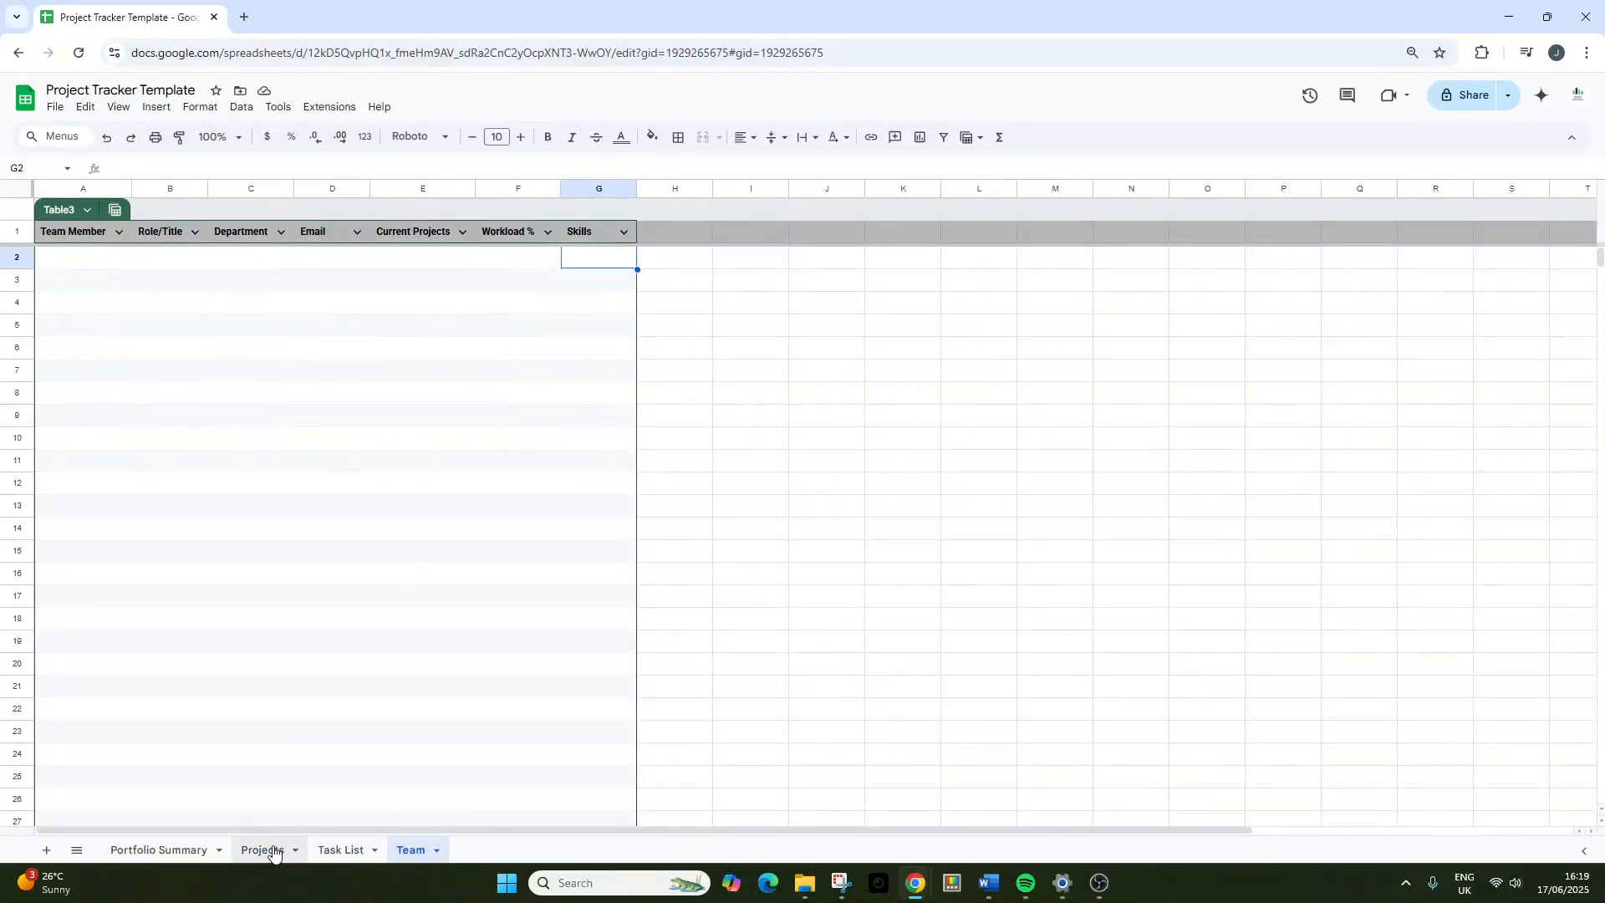
click(272, 850)
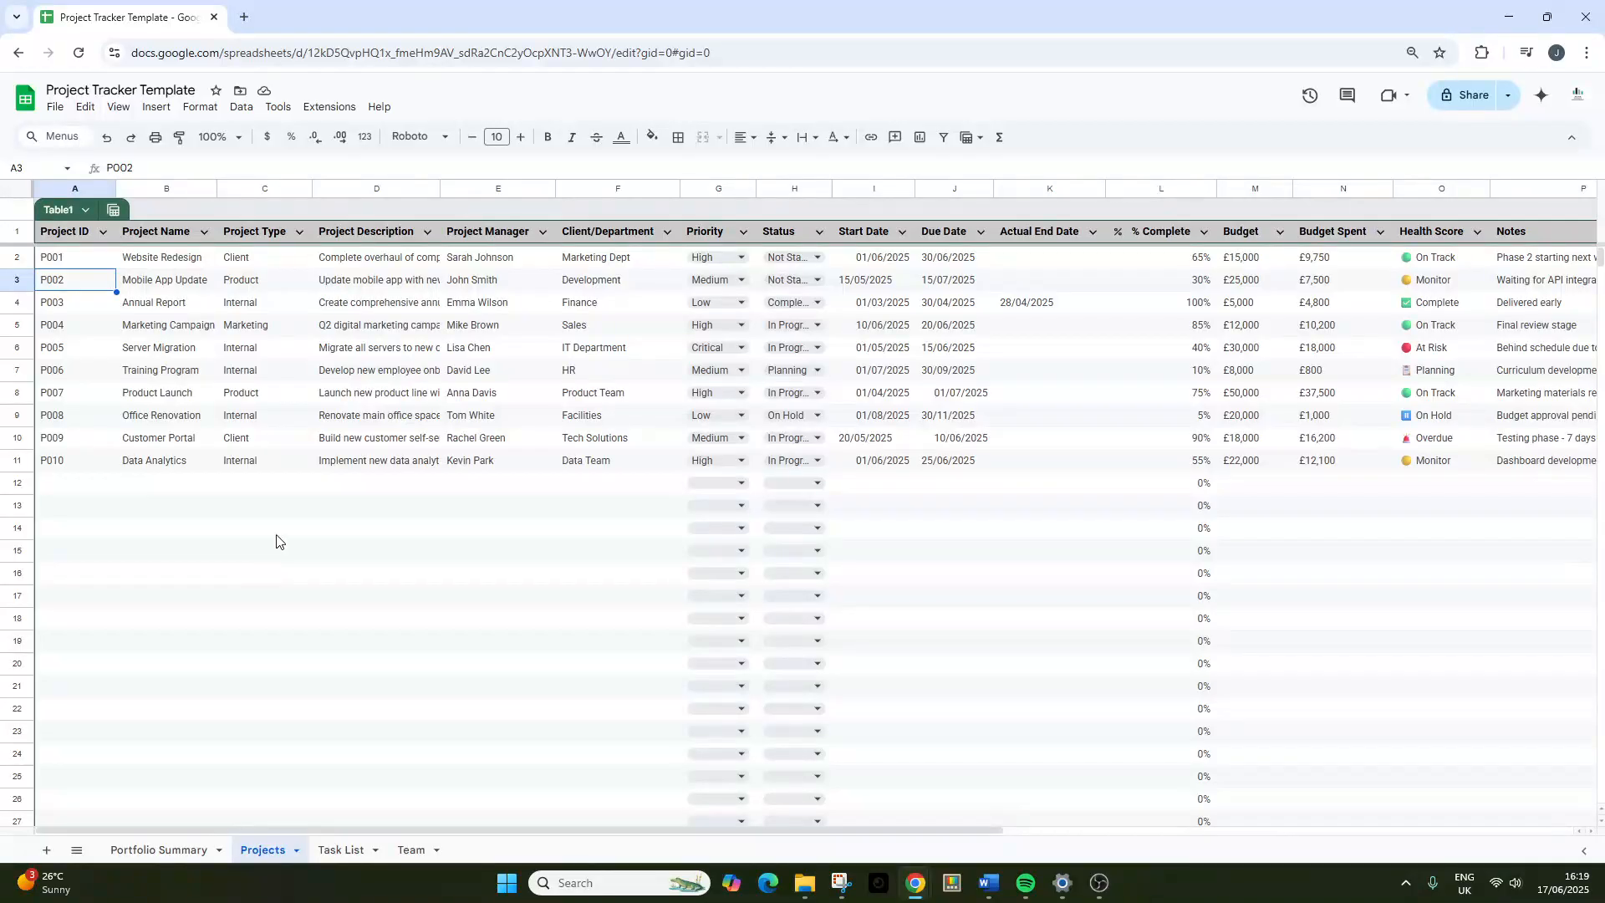
Look through the first entries of the Project ID column in the Projects table.
click(84, 239)
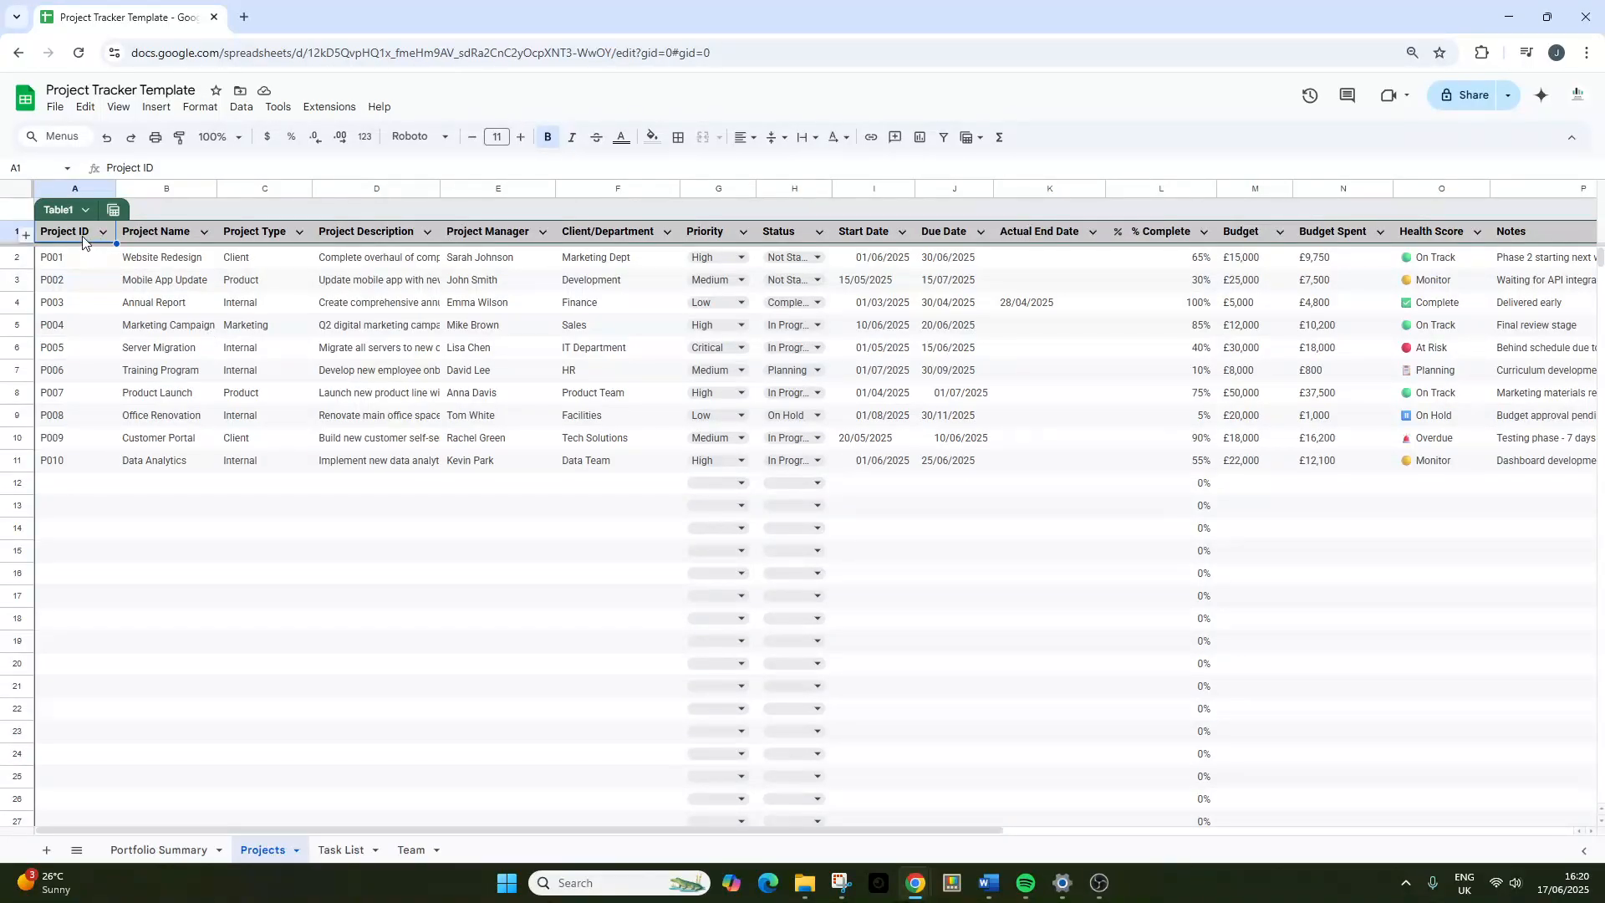
click(89, 261)
click(91, 281)
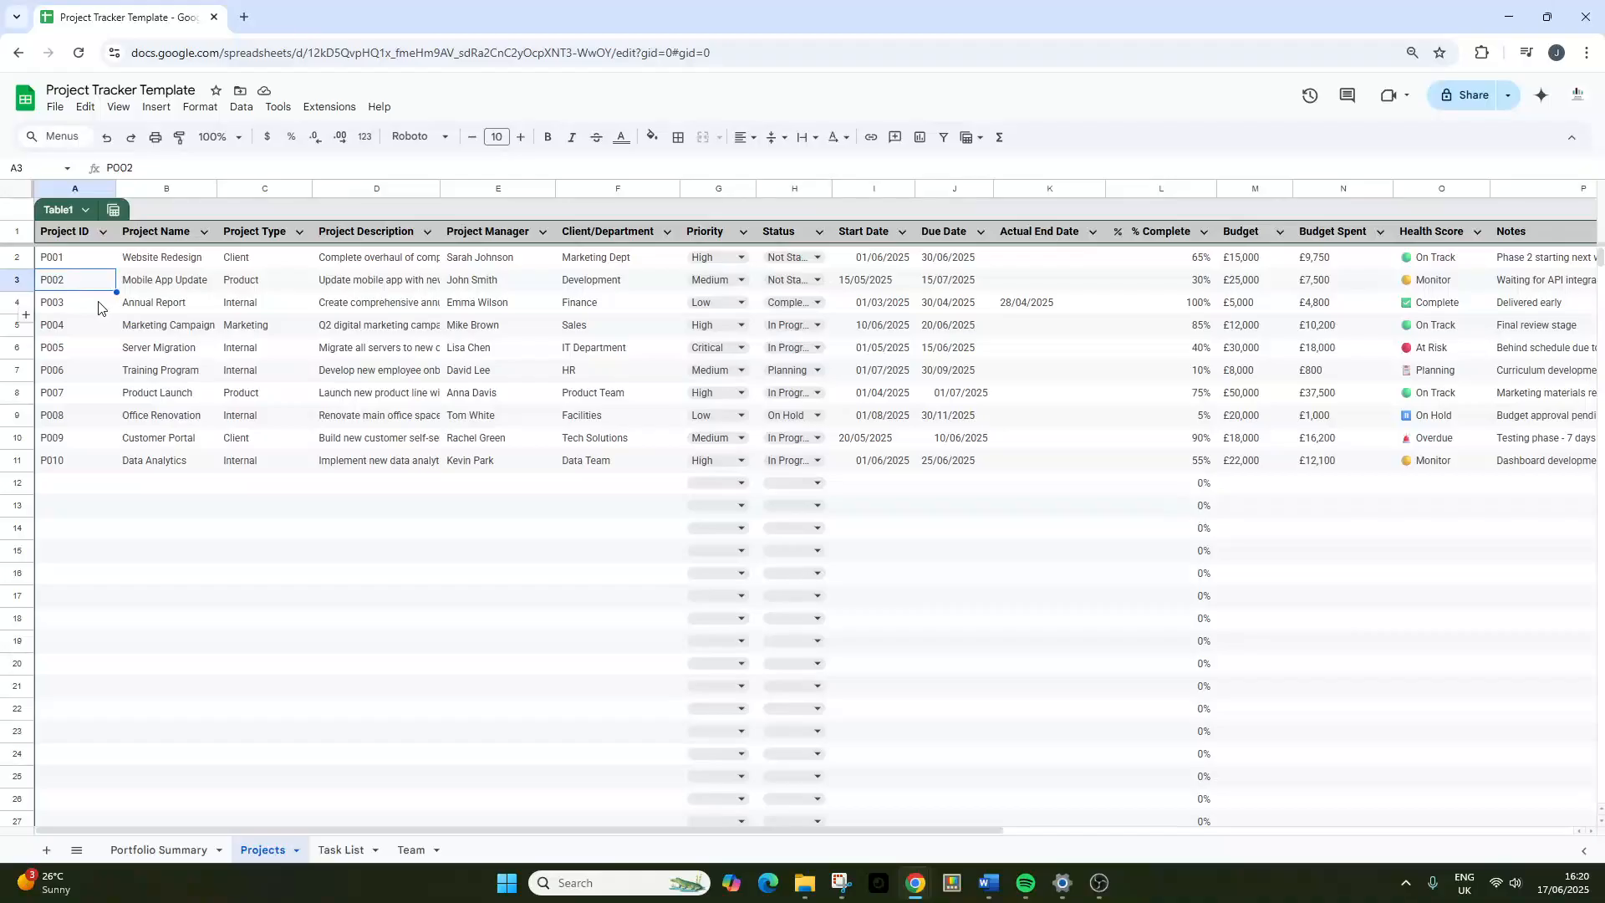
click(92, 303)
click(92, 325)
click(87, 347)
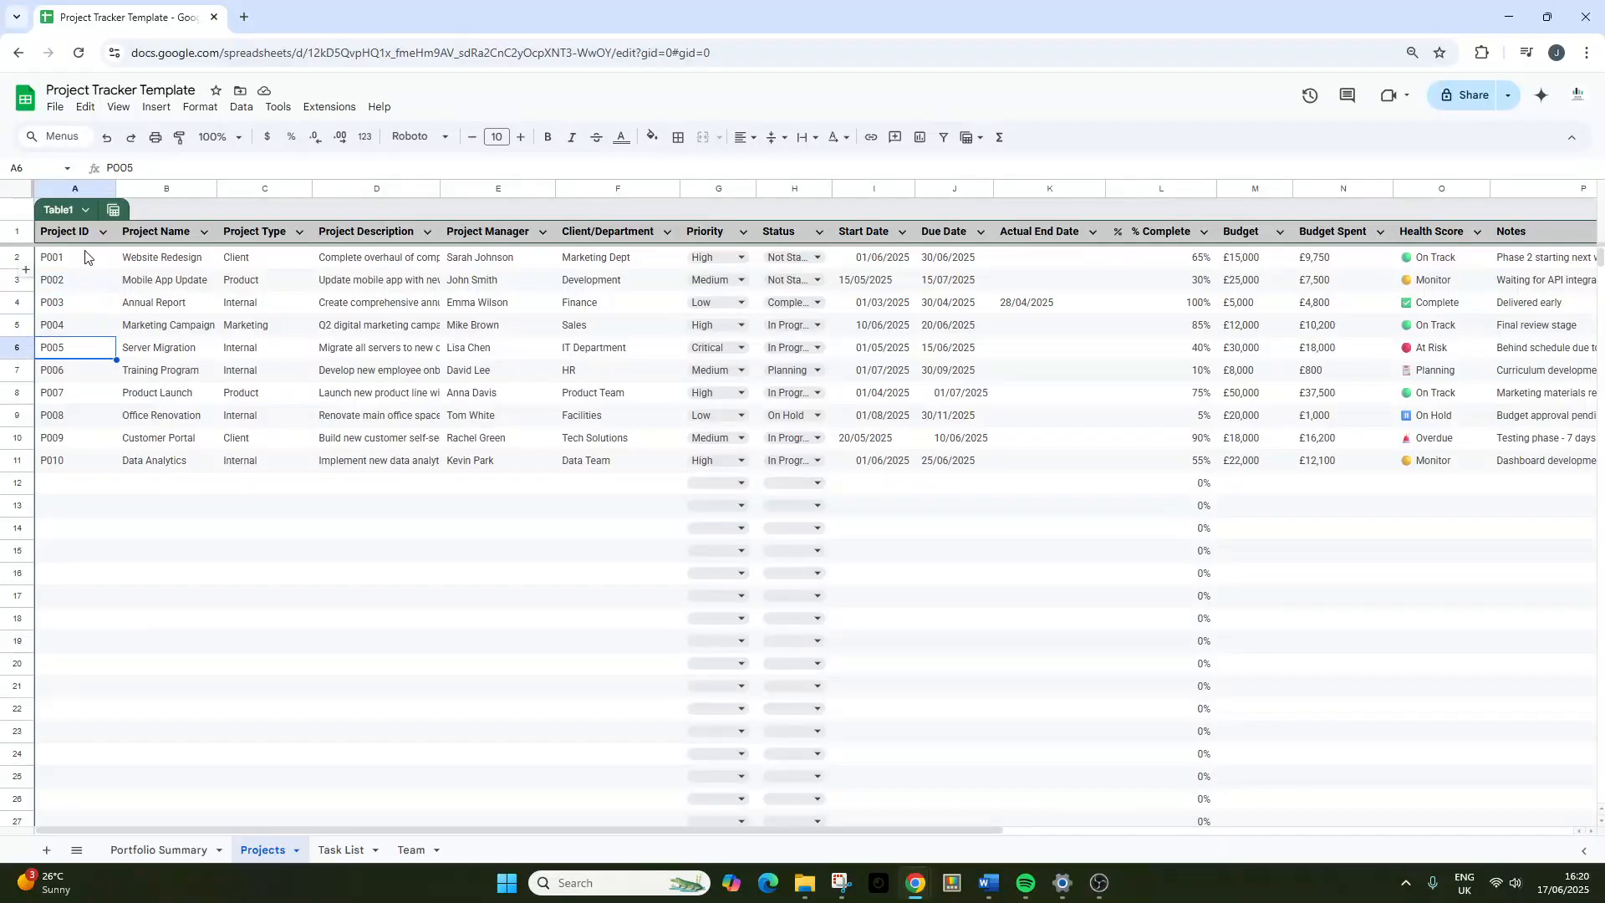
Review the Project Name and Project Type columns, selecting the Project Type cells from the header through row 11.
click(149, 243)
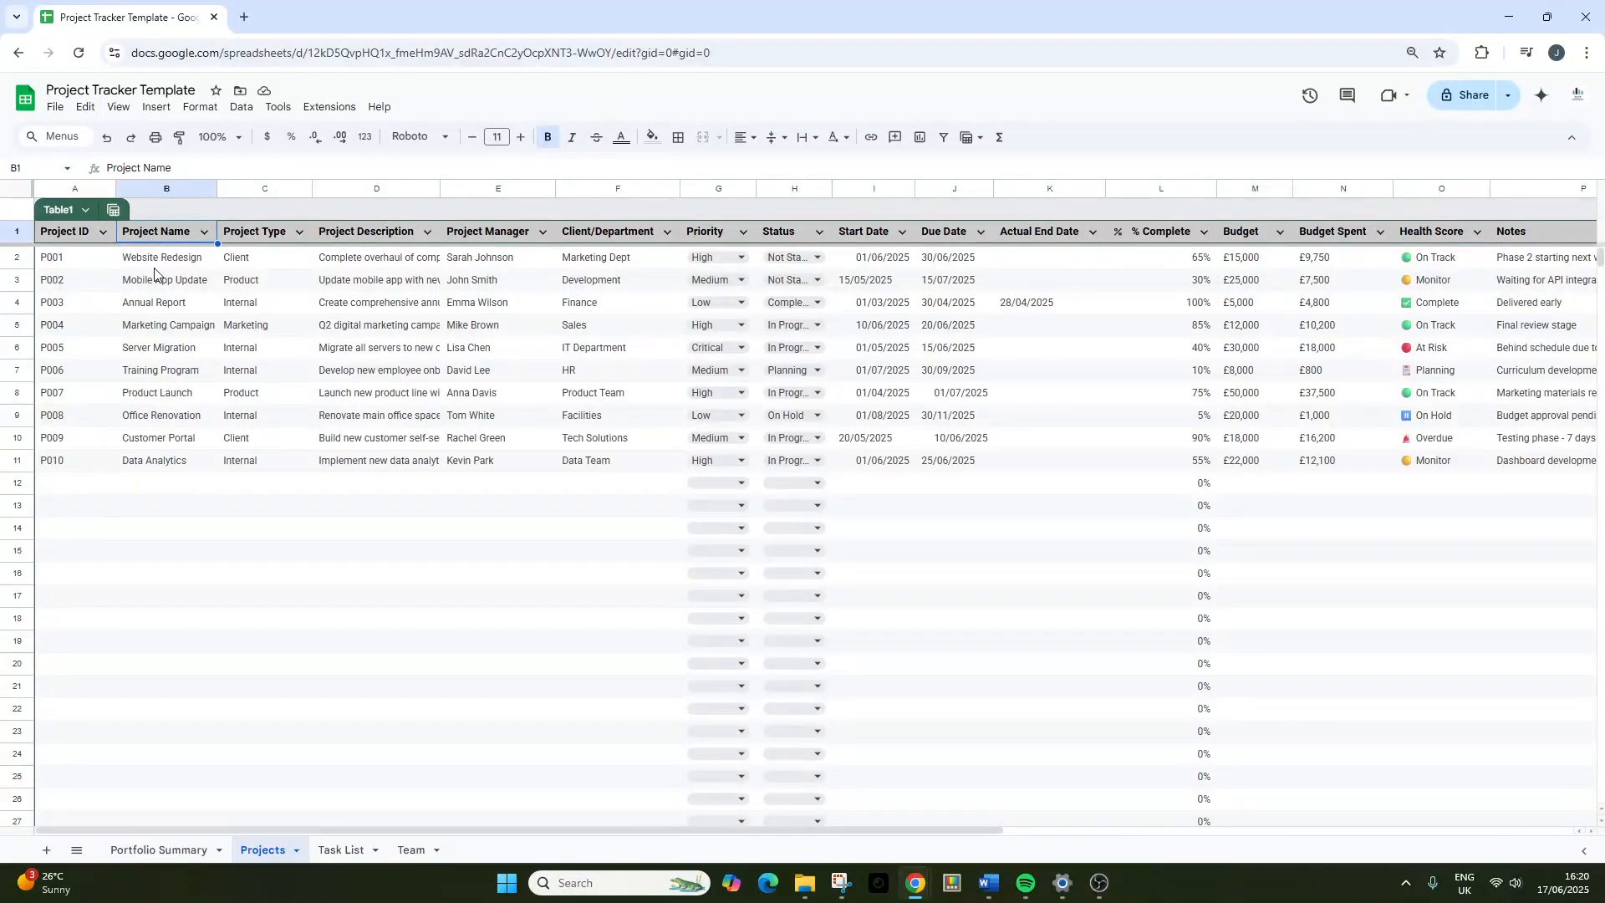
click(248, 239)
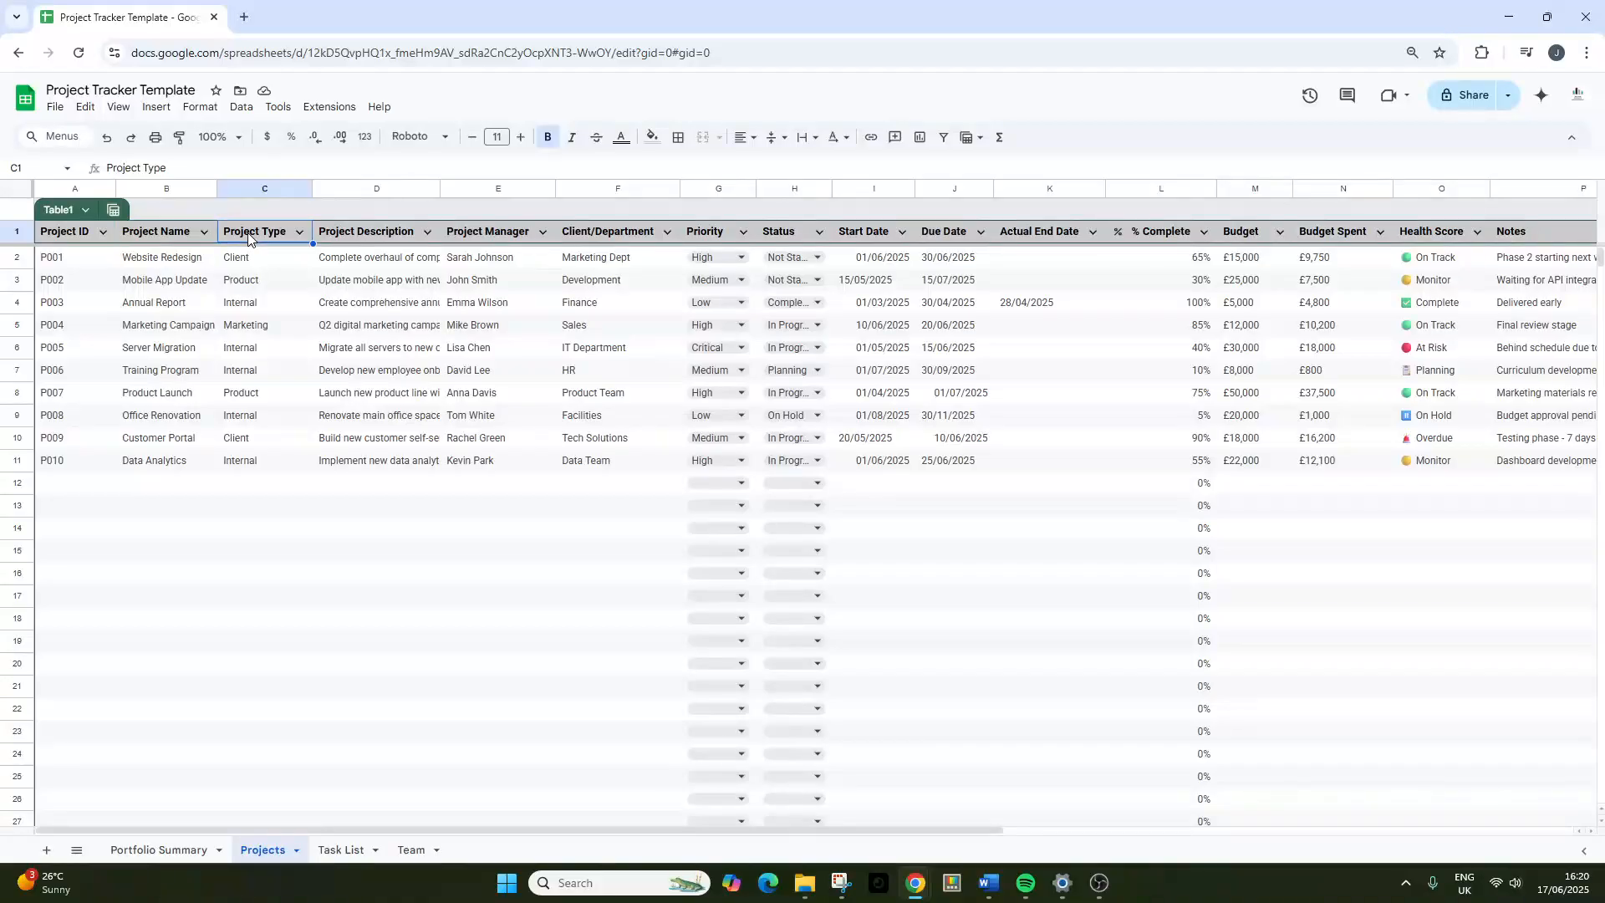
click(247, 356)
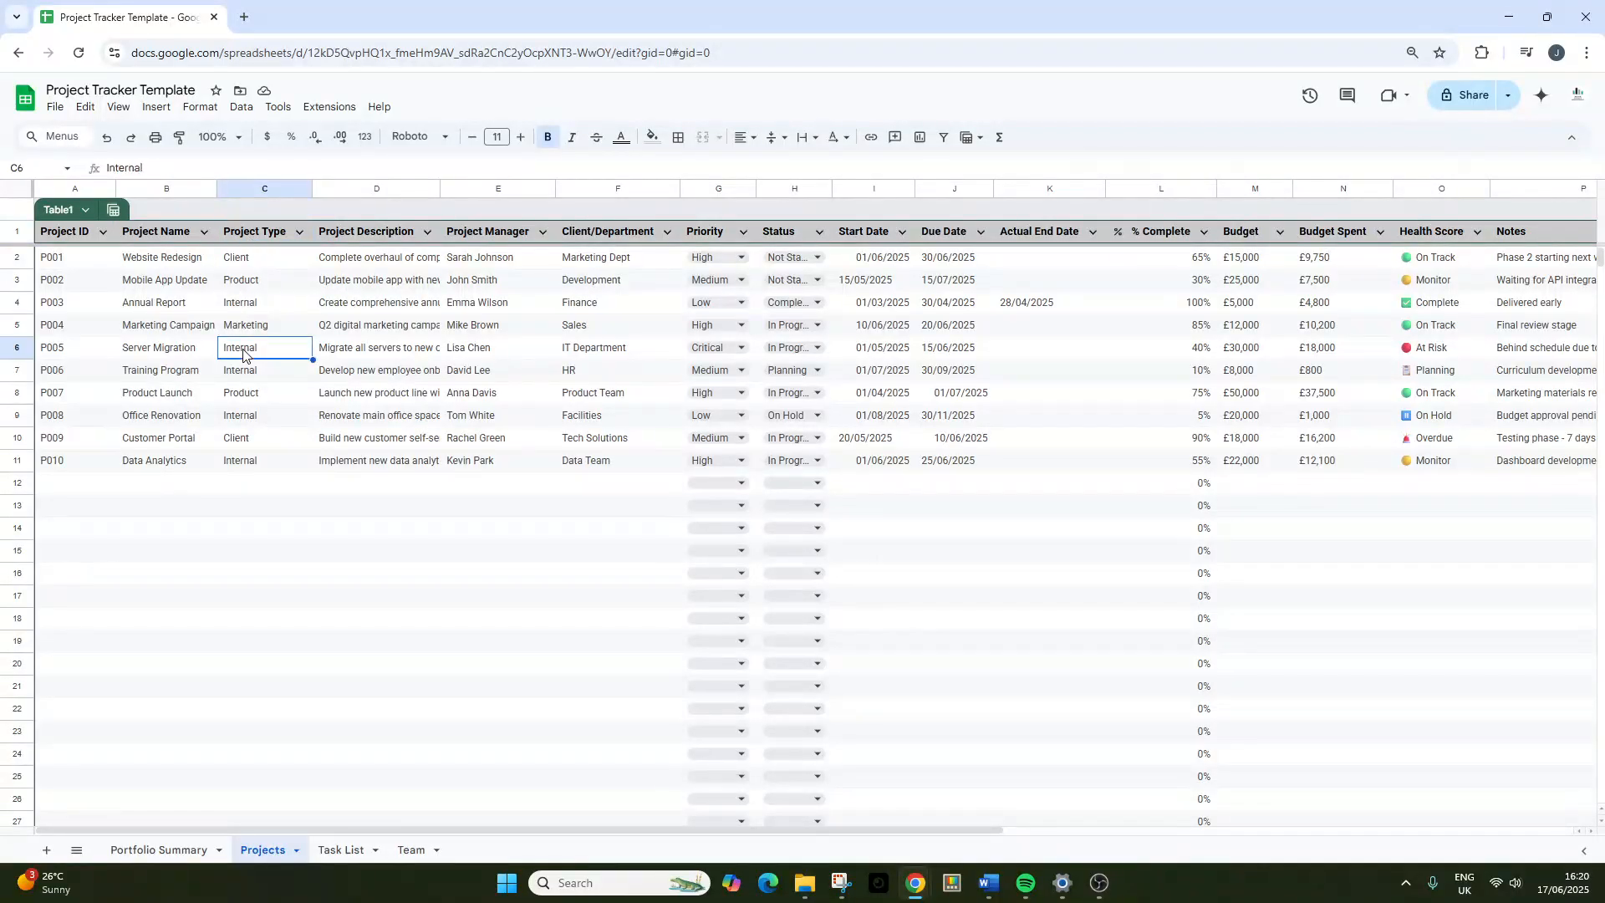
click(251, 264)
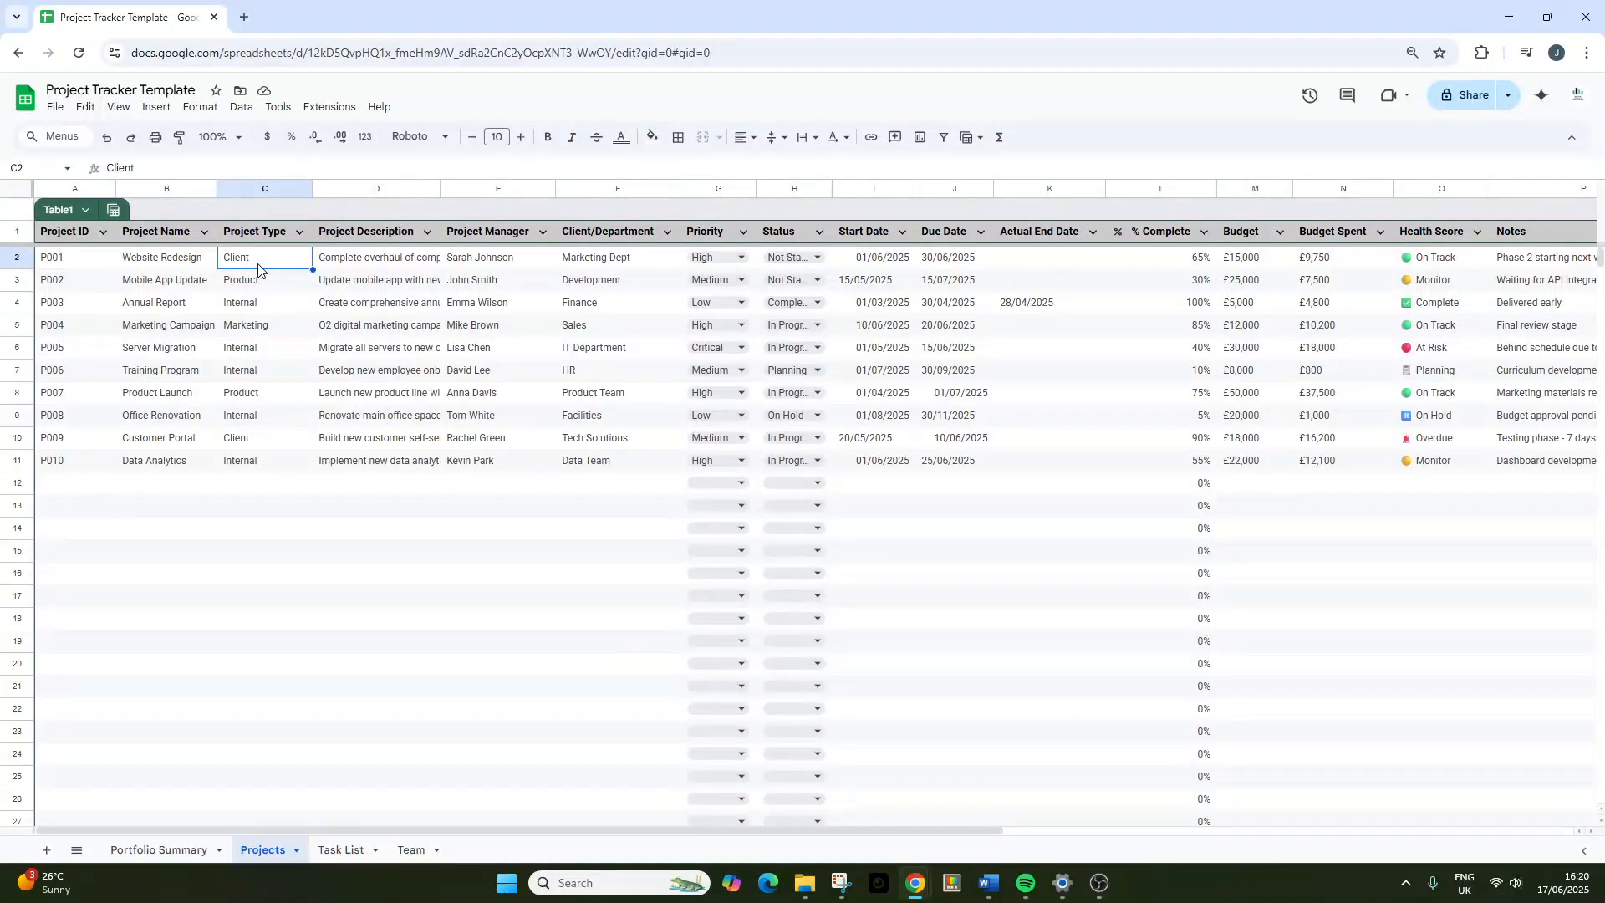
click(267, 288)
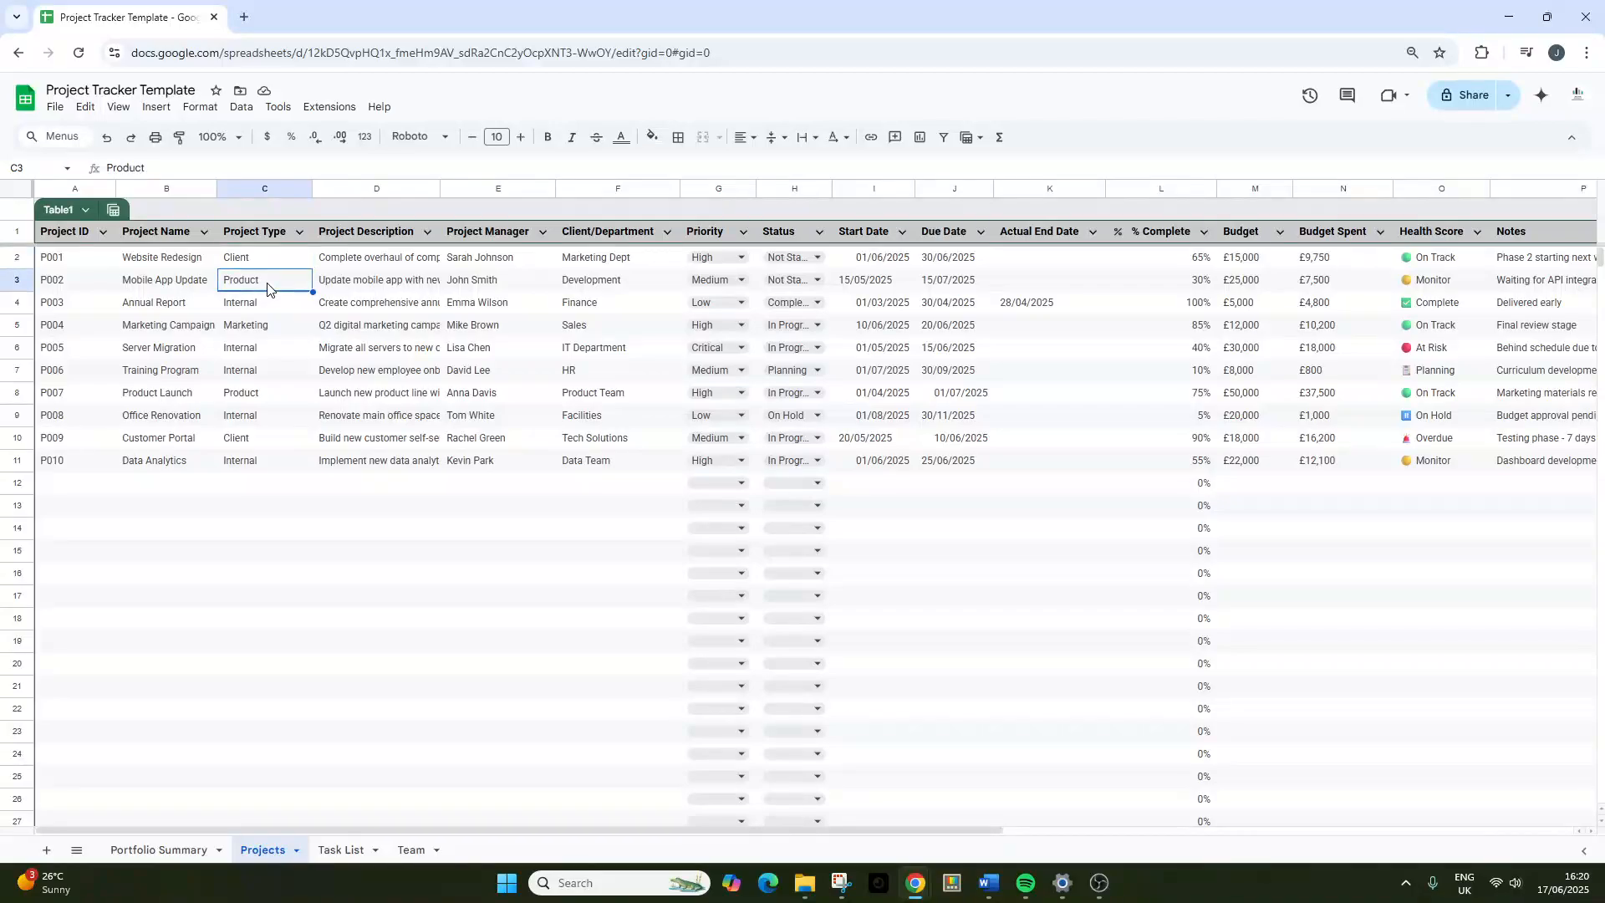
drag(250, 239, 251, 456)
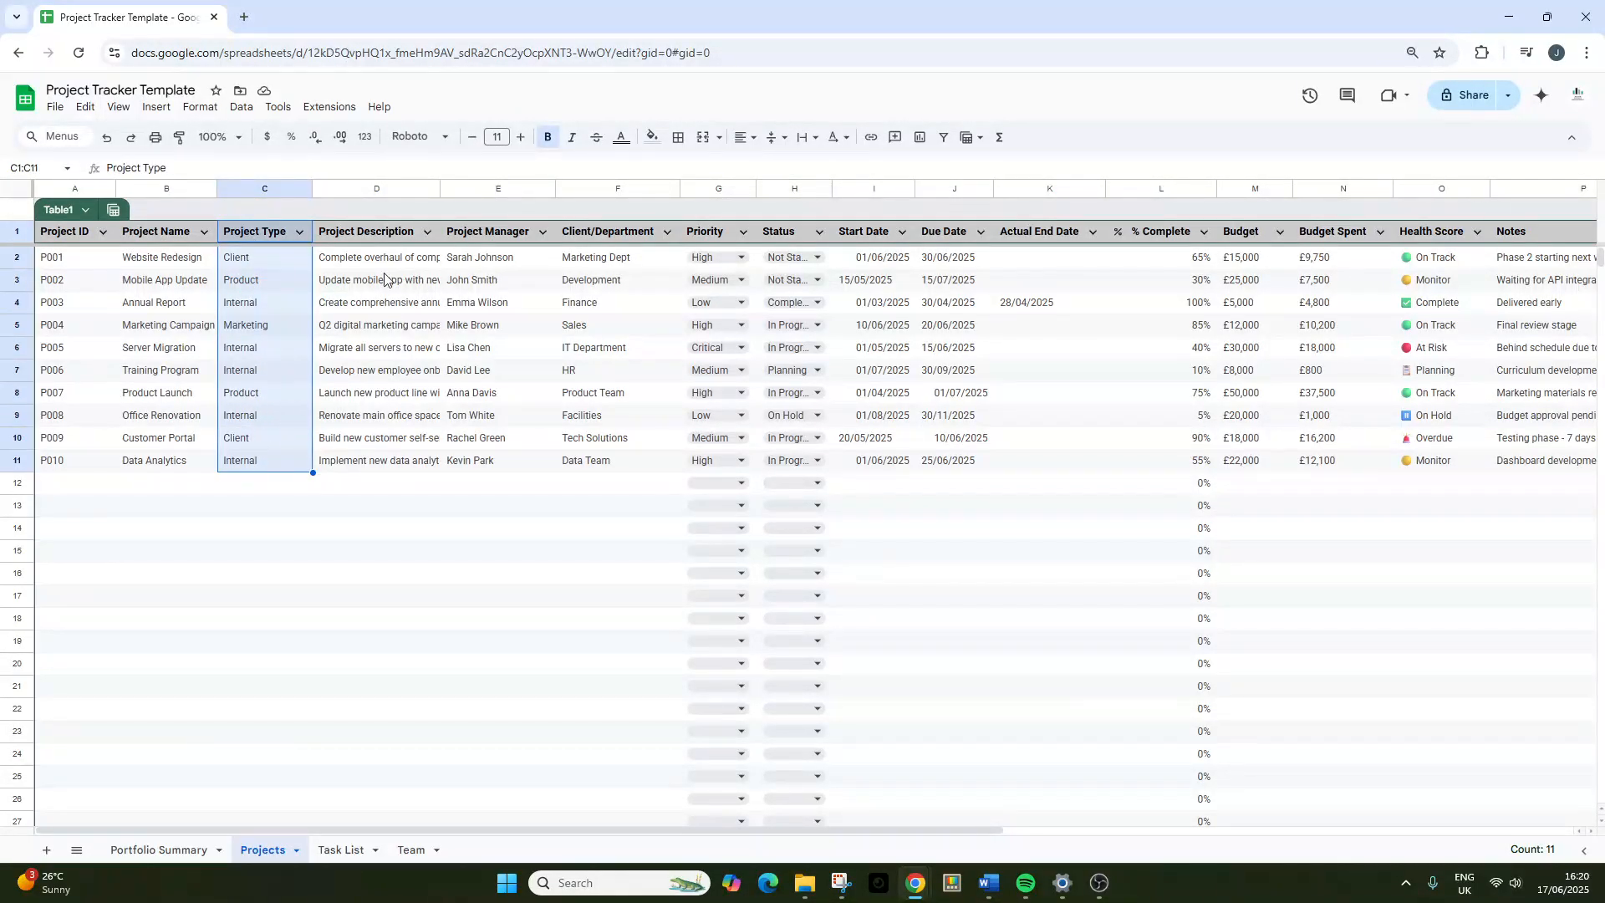
Examine the Project Description, Project Manager and Client/Department entries of the Website Redesign project.
click(380, 235)
click(378, 263)
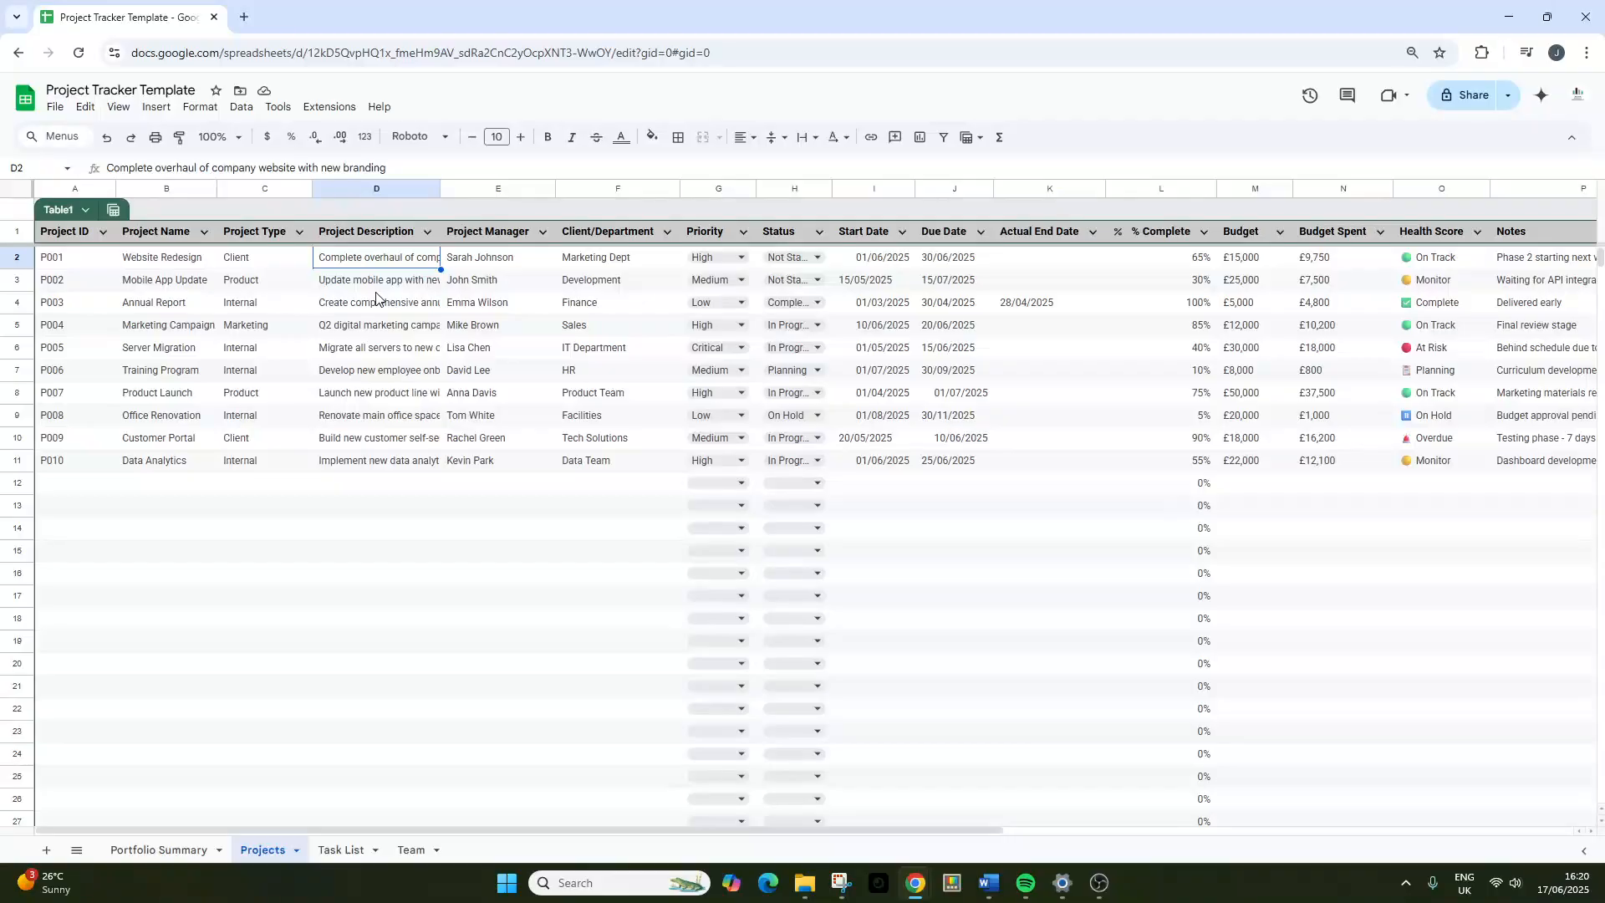
drag(479, 237, 502, 260)
click(500, 260)
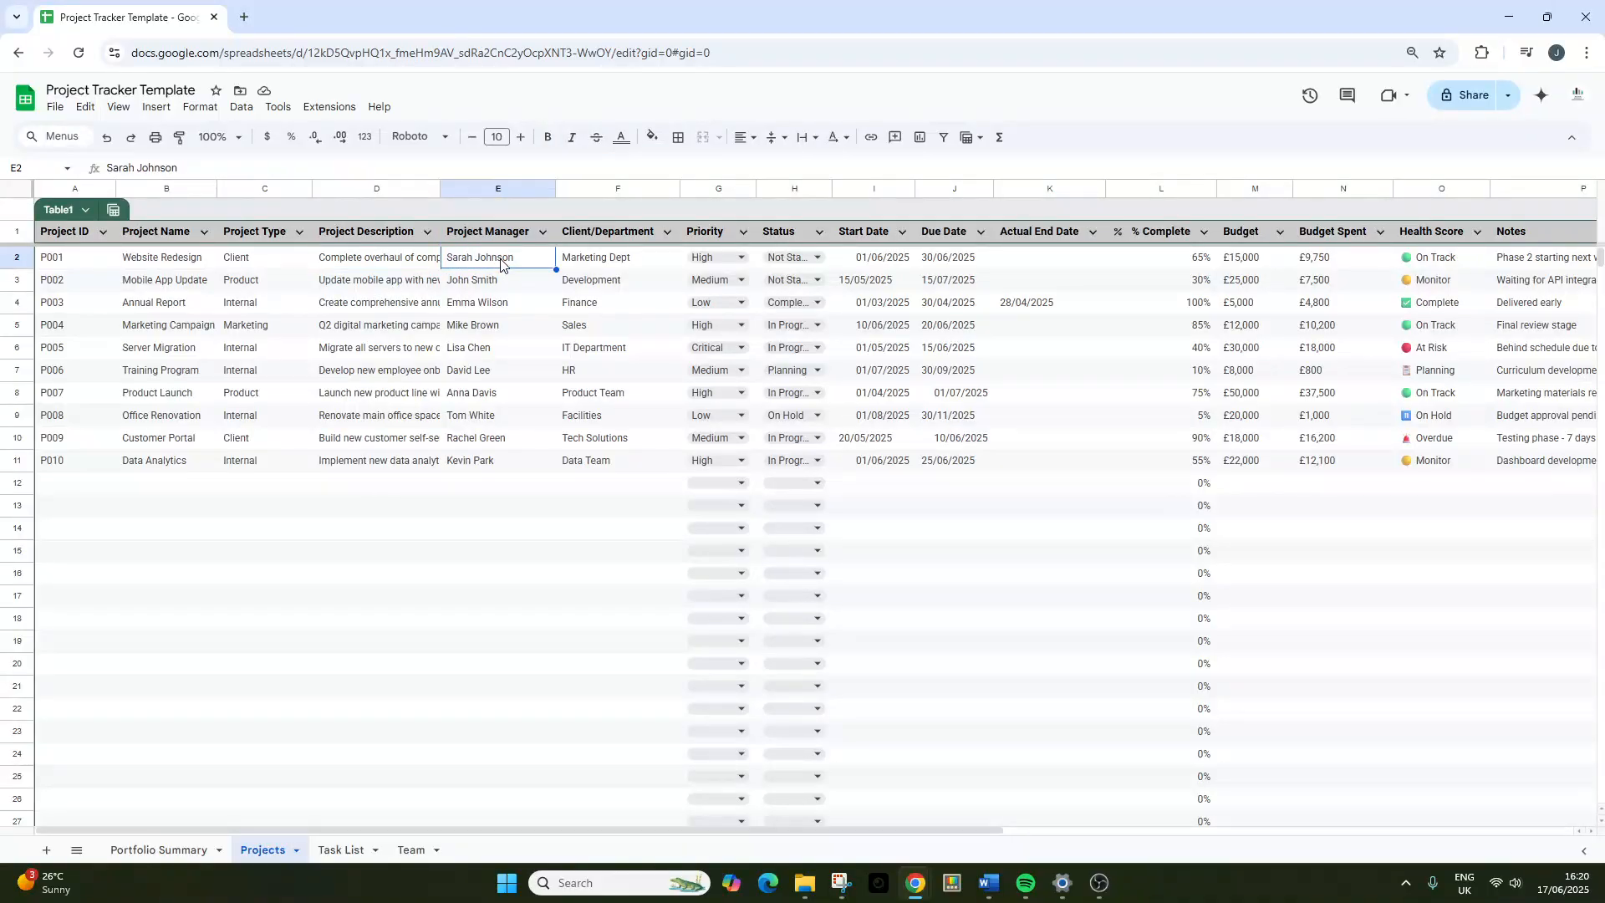
click(611, 265)
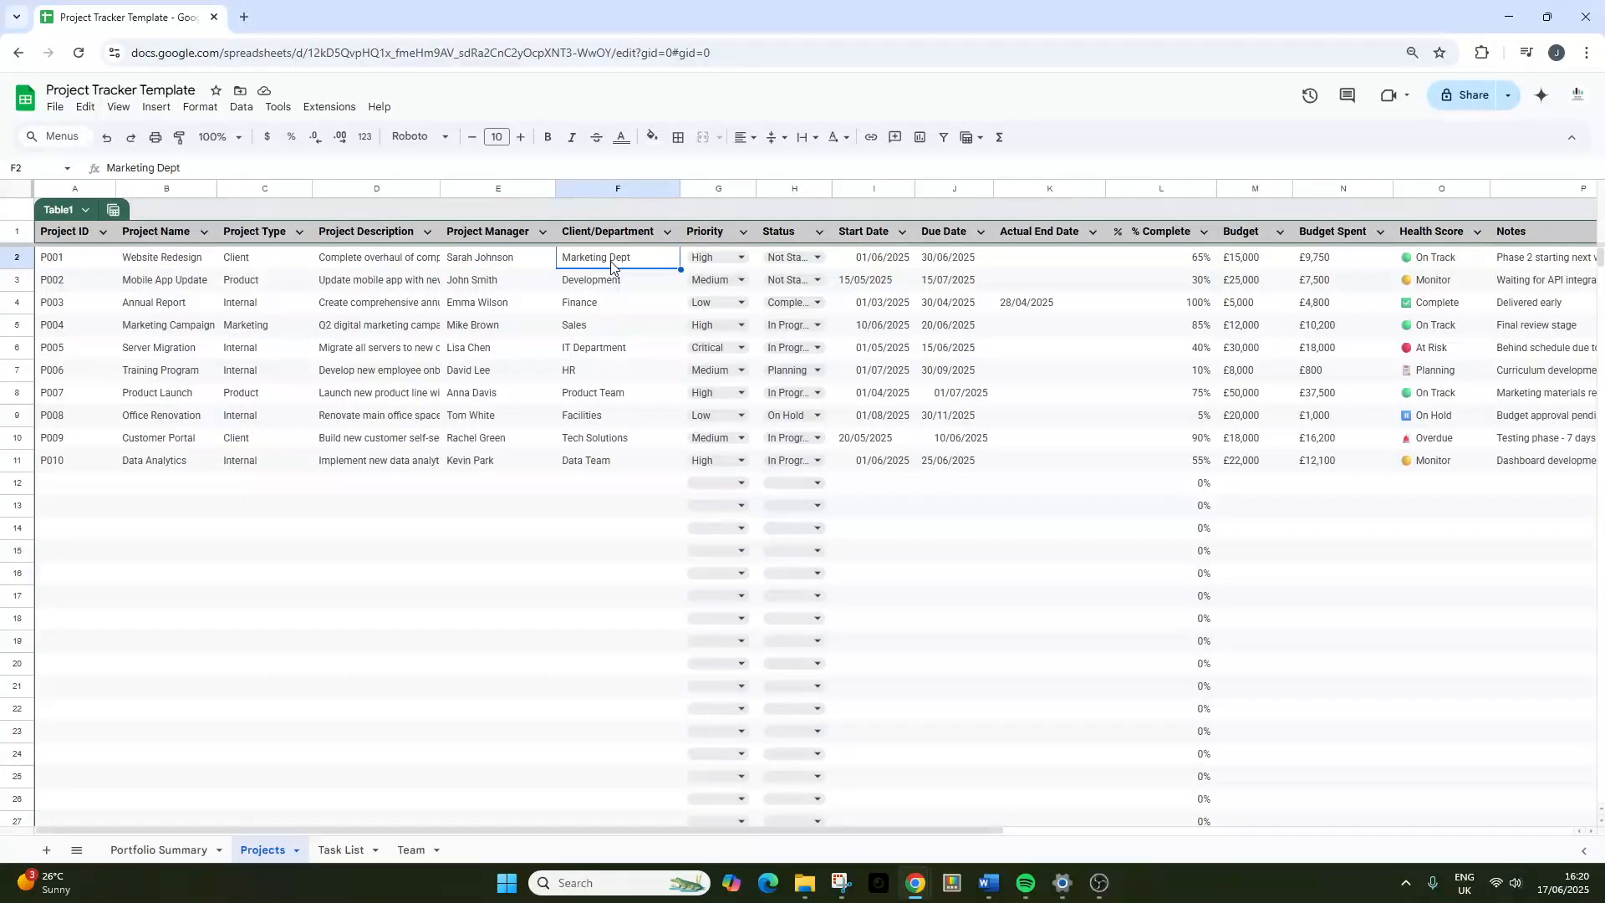
Inspect the available Priority and Status dropdown options for the Website Redesign project.
click(736, 262)
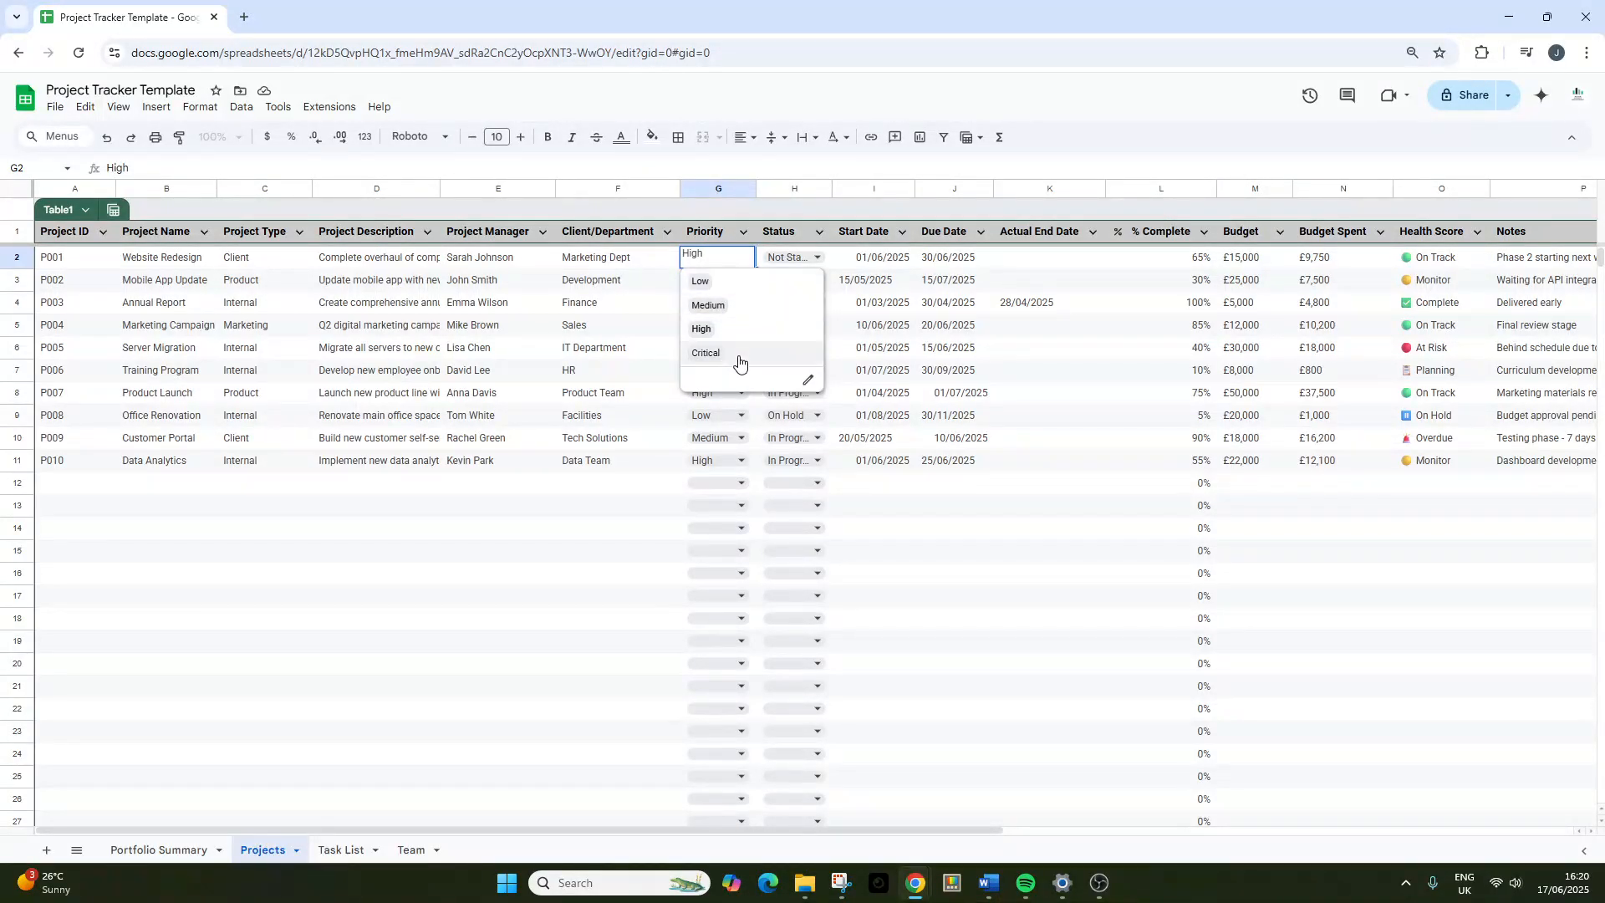
click(634, 286)
click(800, 260)
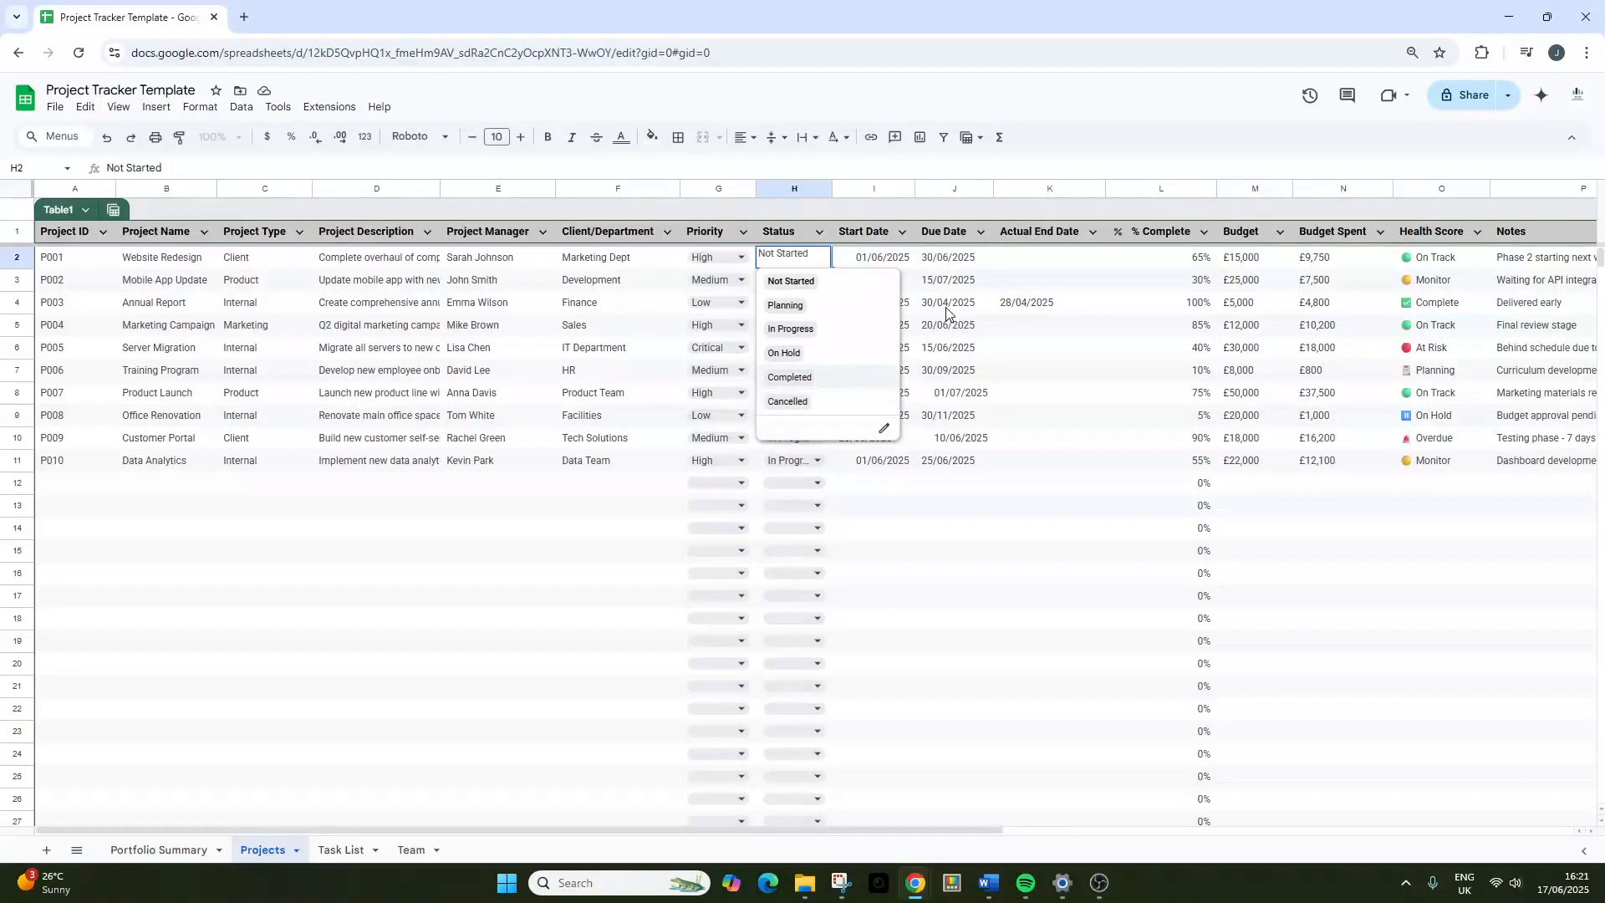
Examine the Start Date, Due Date, Actual End Date and % Complete cells of the Website Redesign project.
click(877, 263)
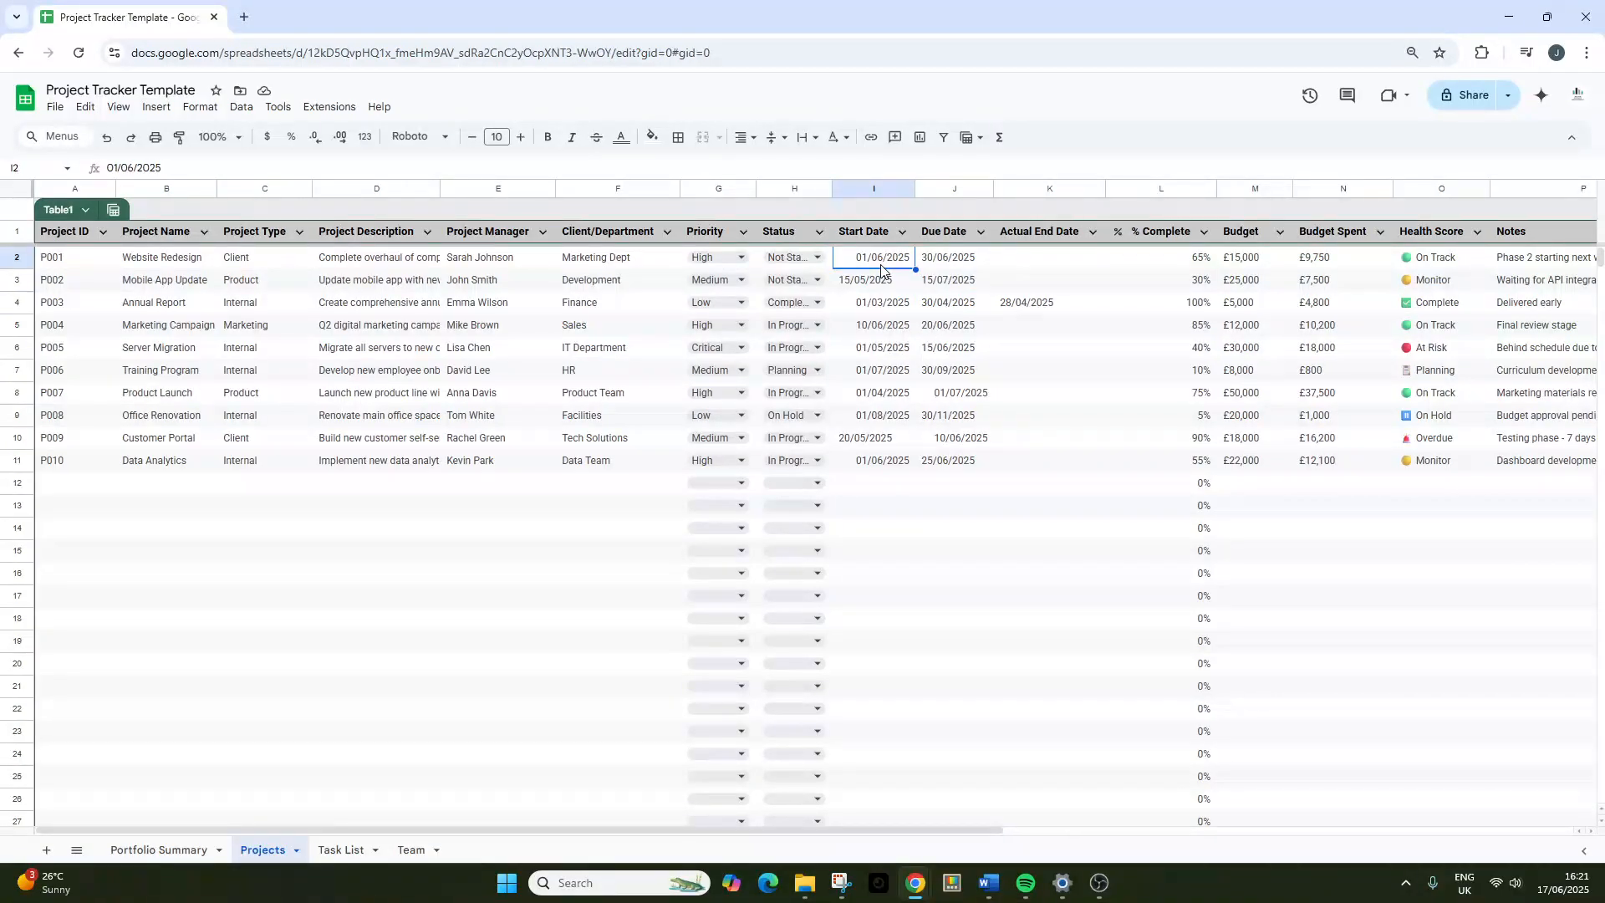
click(925, 261)
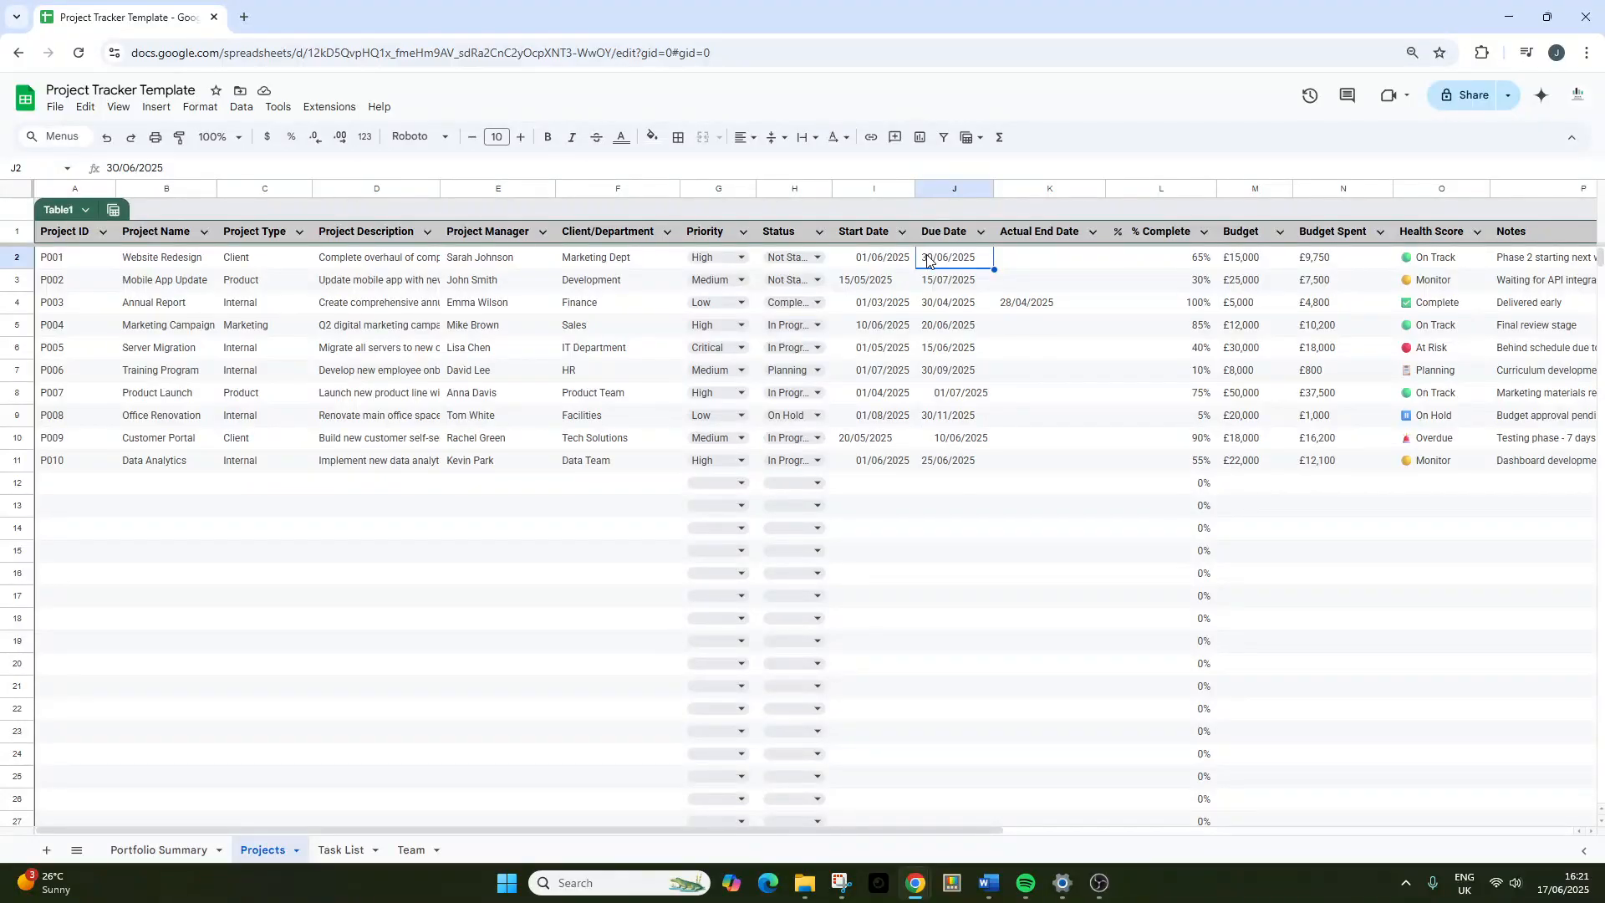
click(1060, 263)
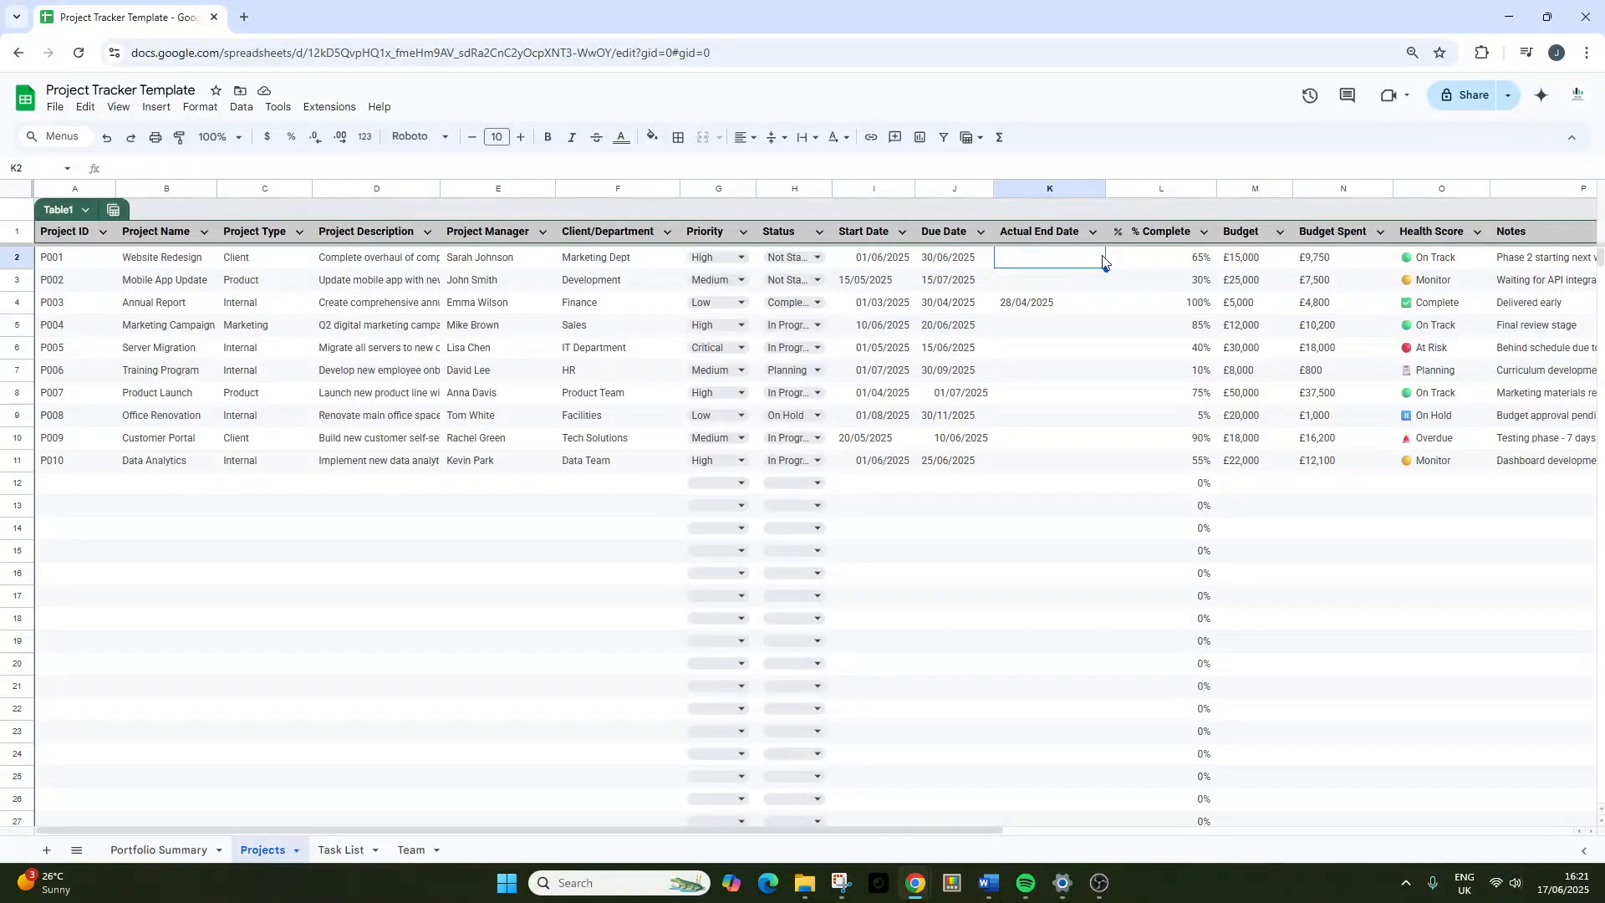
click(1176, 264)
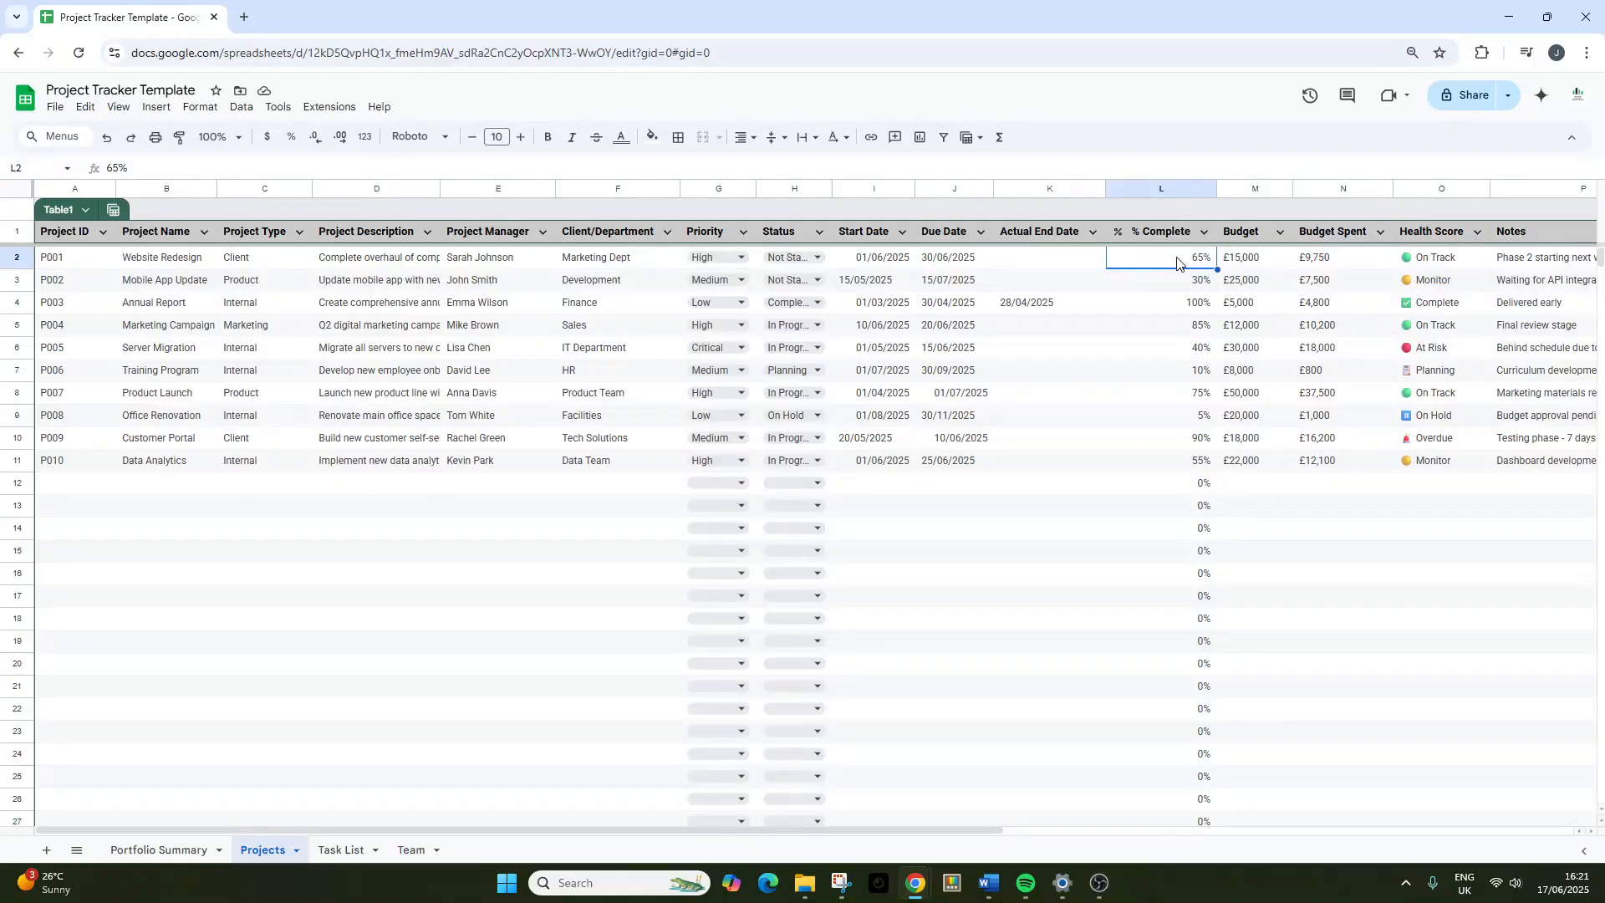
Examine the Budget, Budget Spent, Health Score and Notes columns of the Projects table.
key(Right)
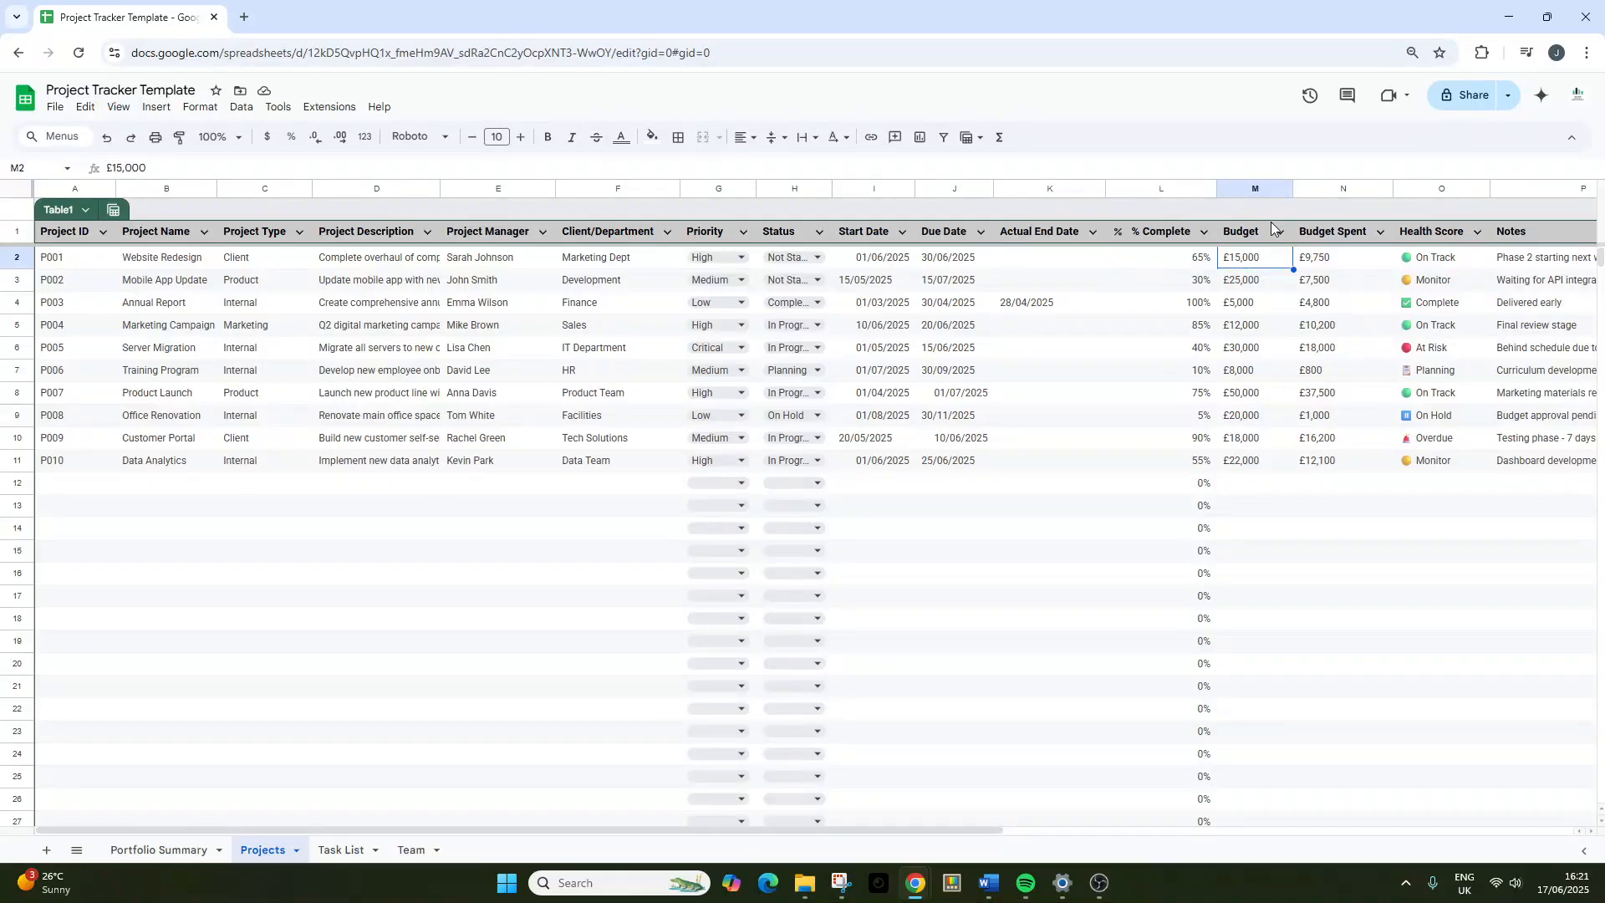
key(Right)
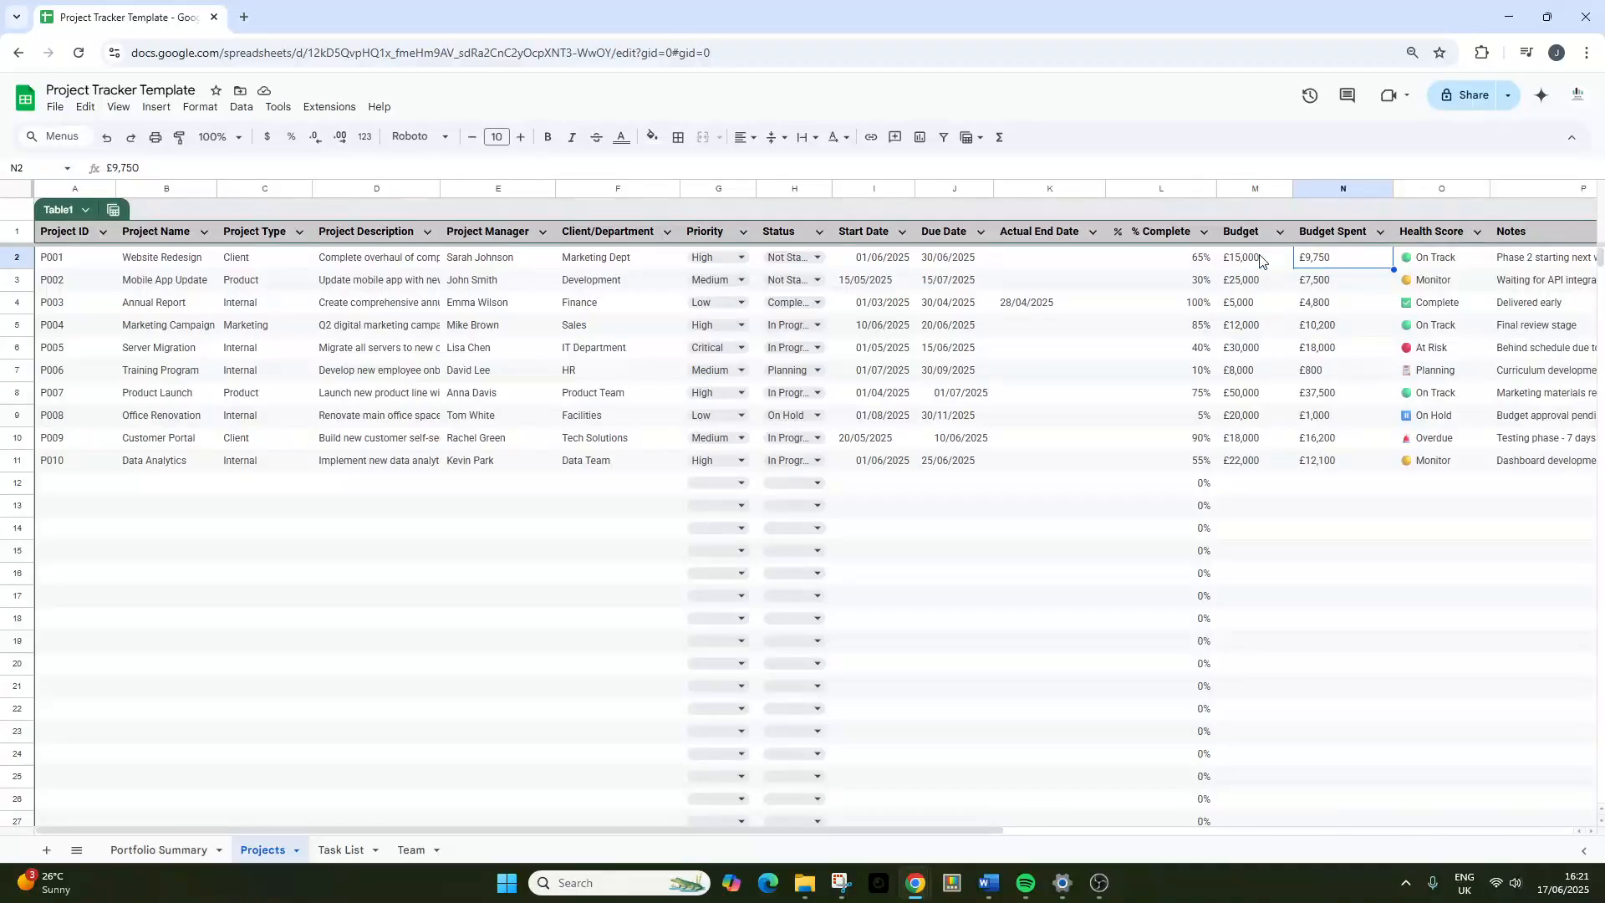
key(Right)
key(Right)
key(Right)
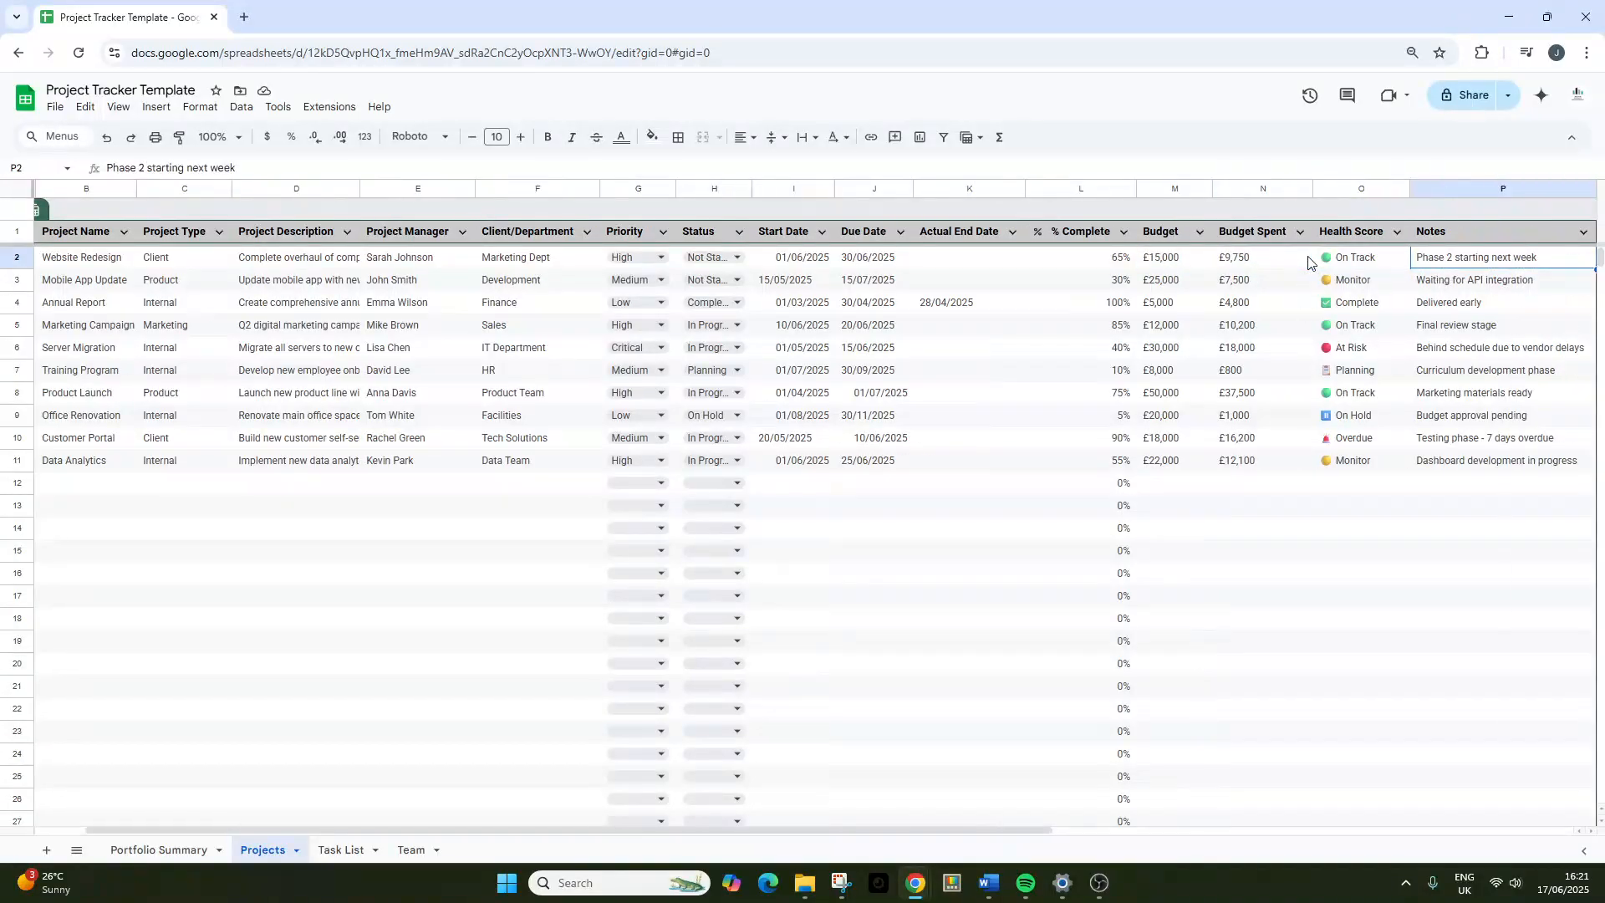
click(1265, 259)
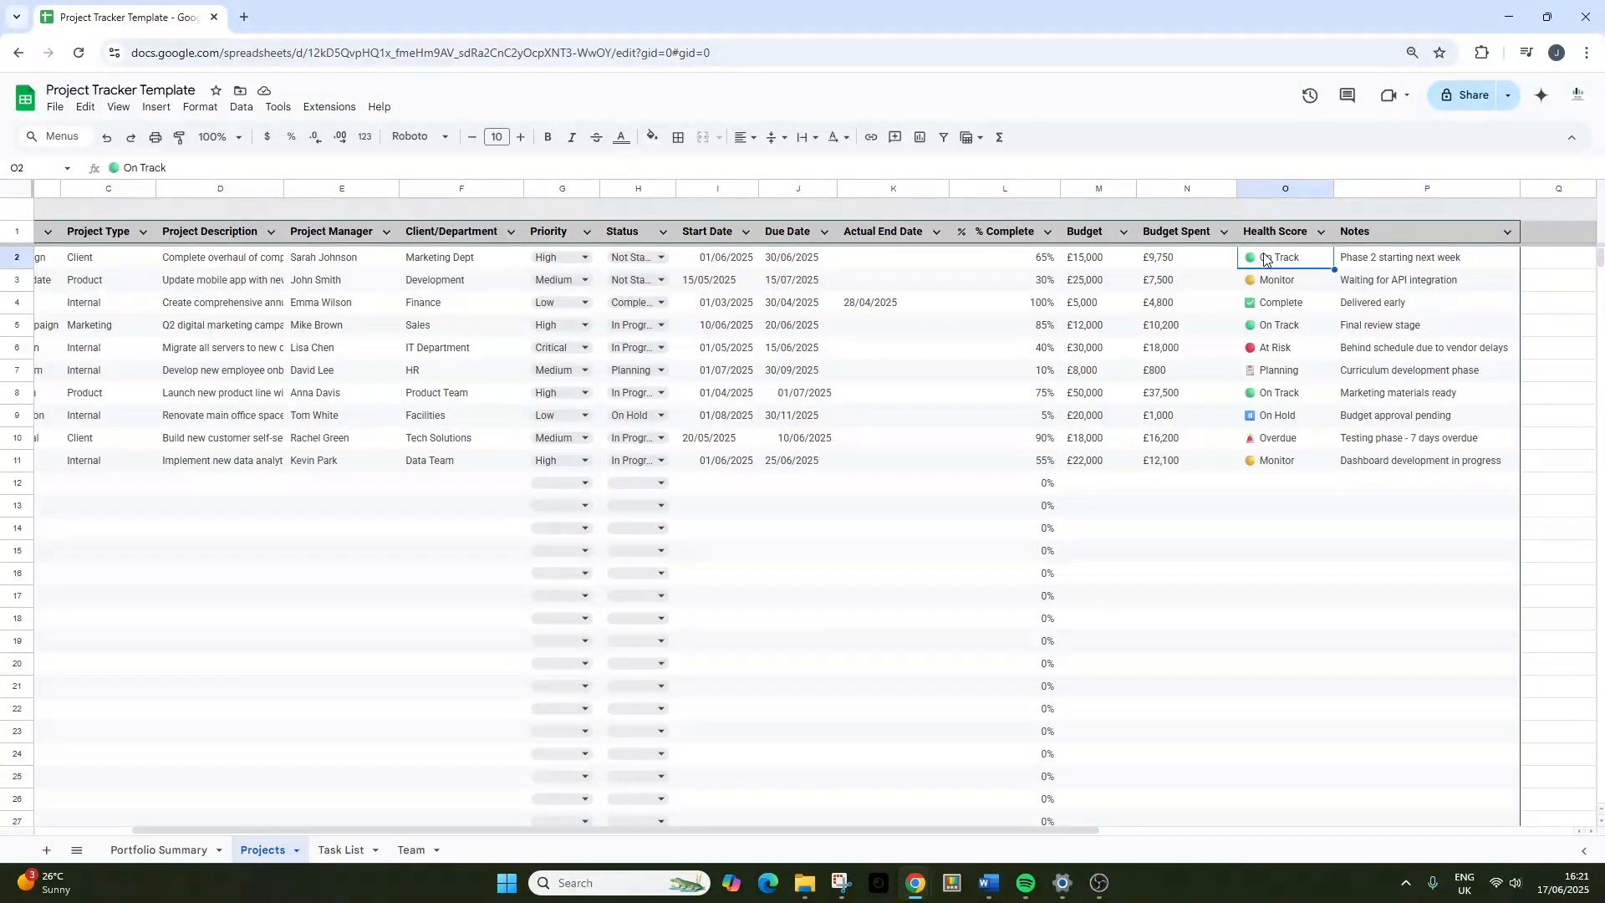
click(1344, 261)
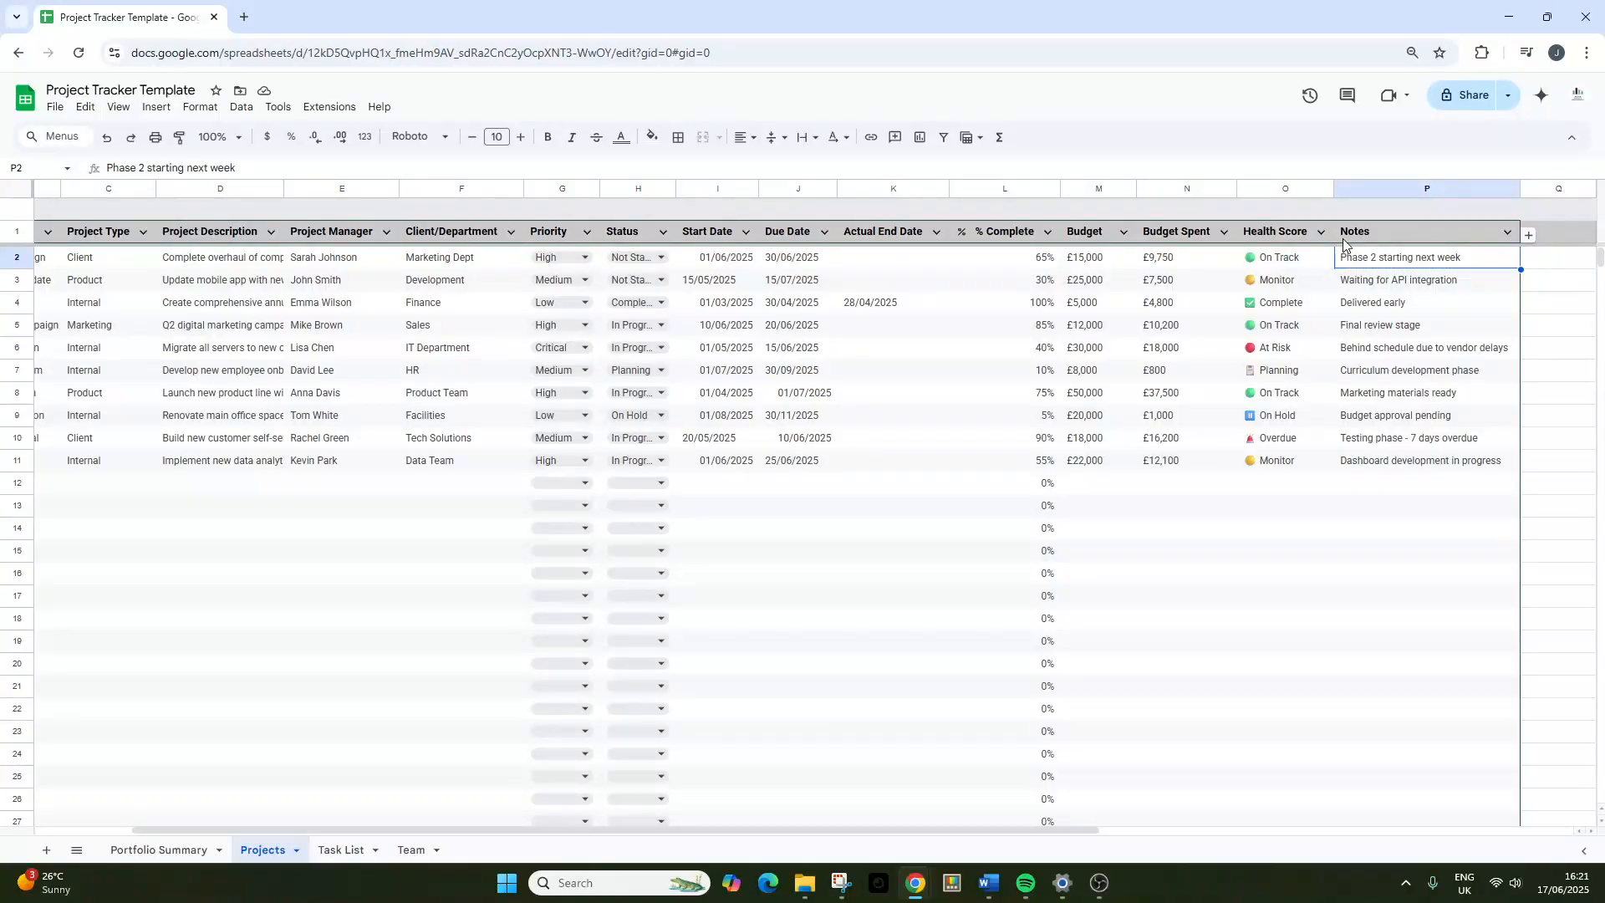
click(1343, 240)
click(1247, 239)
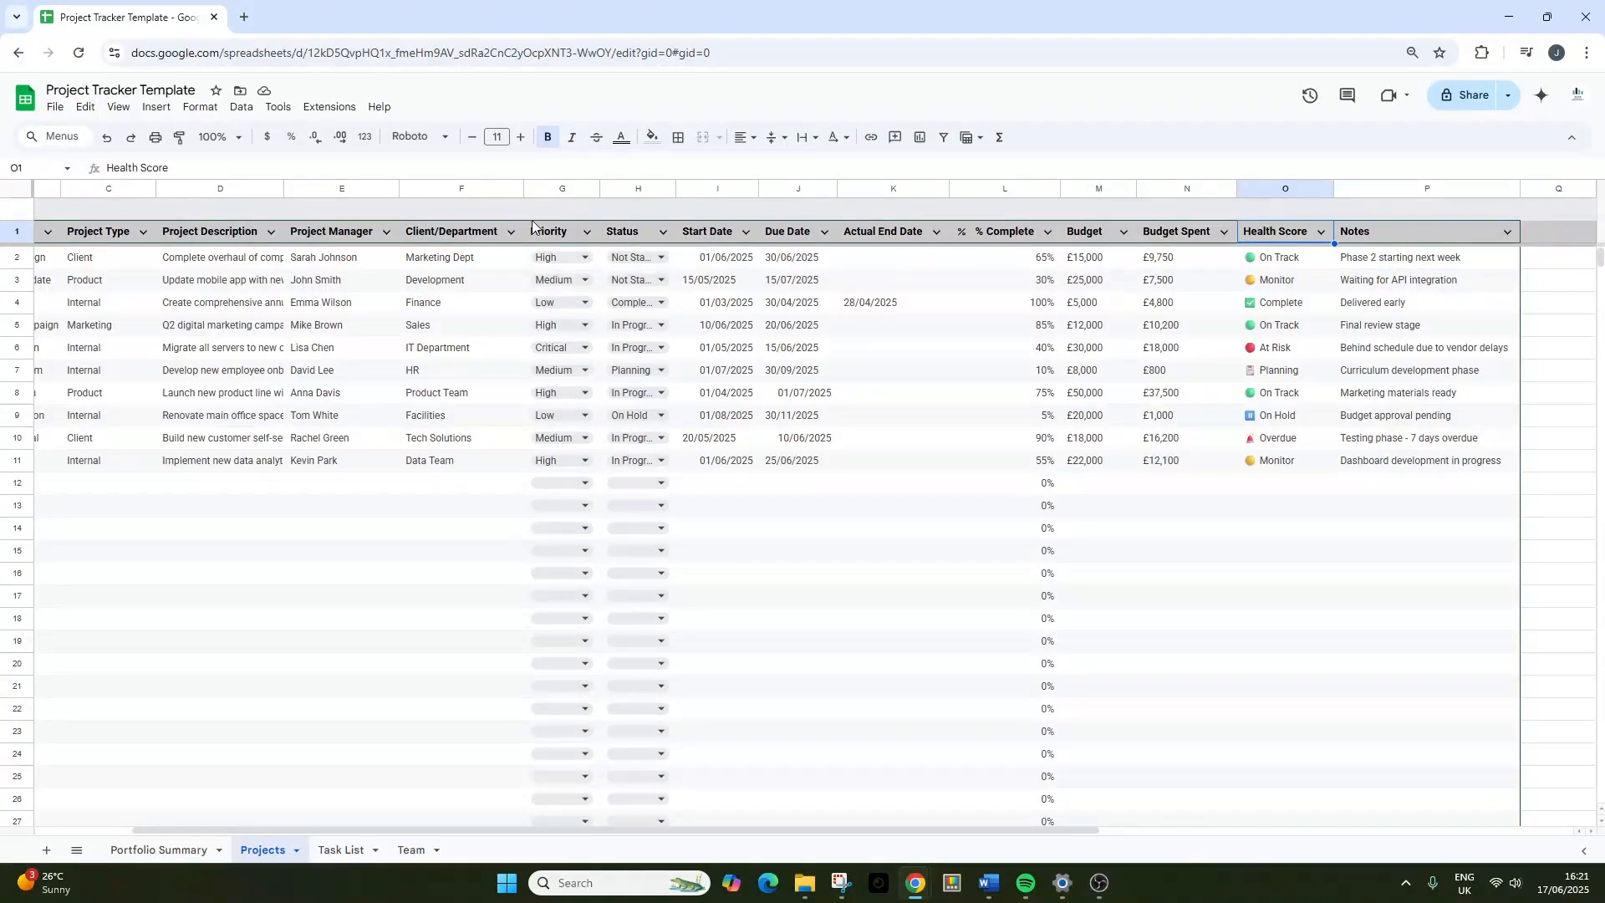
Open the existing dropdown validation rule of the Priority column, covering G2:G990, for editing.
click(487, 241)
click(535, 238)
key(Left)
key(Left)
key(Left)
key(Left)
key(Left)
key(Left)
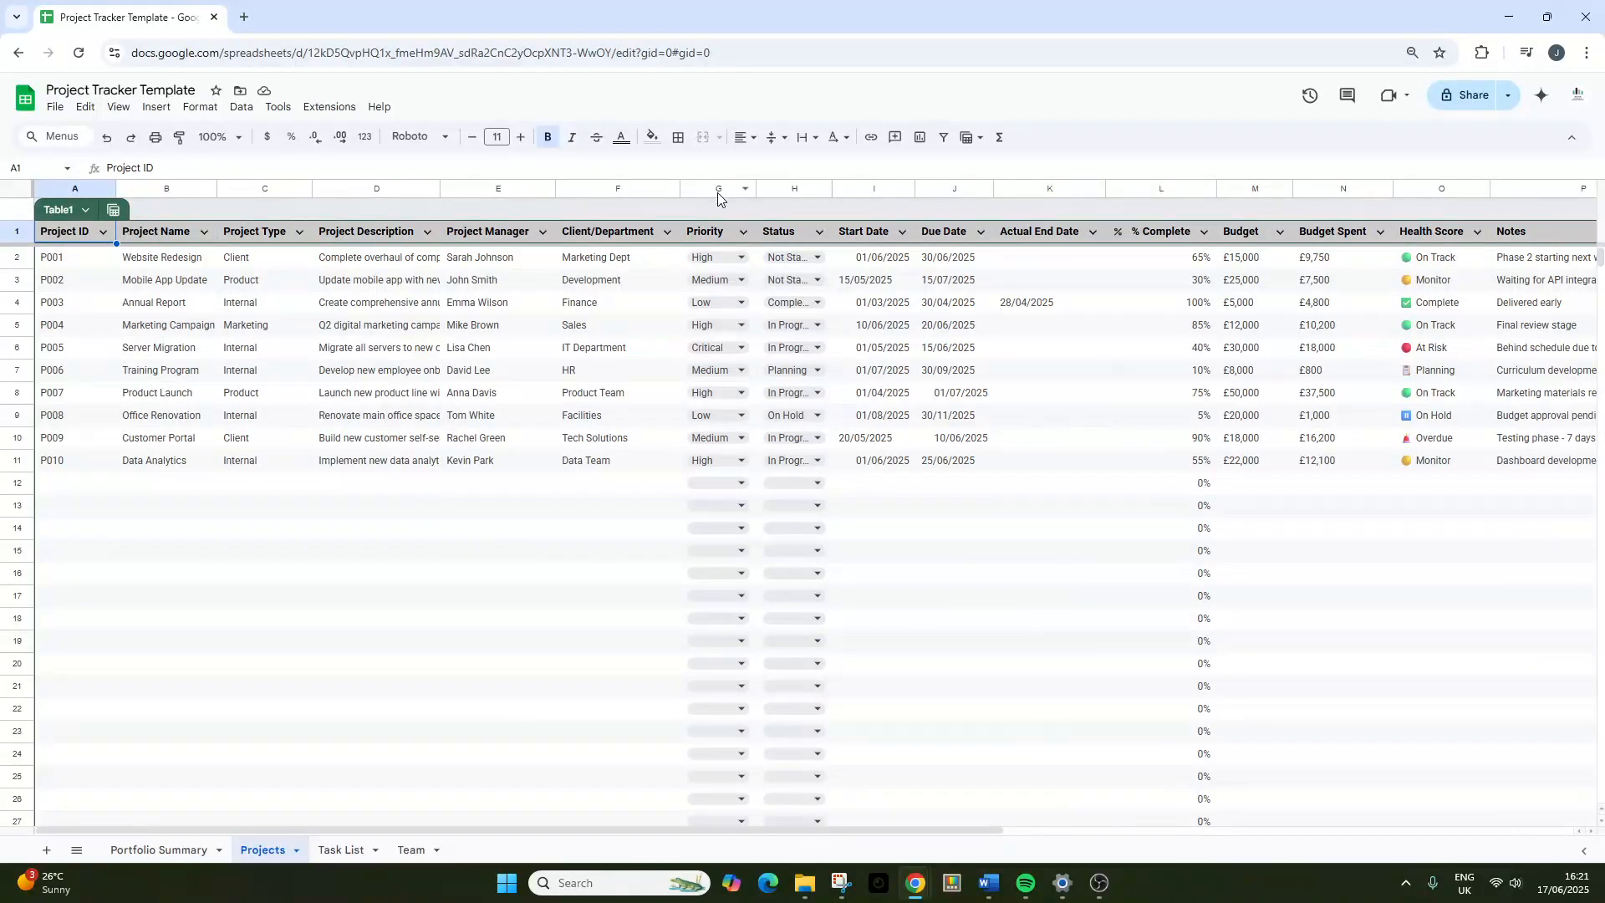
click(718, 198)
right_click(718, 198)
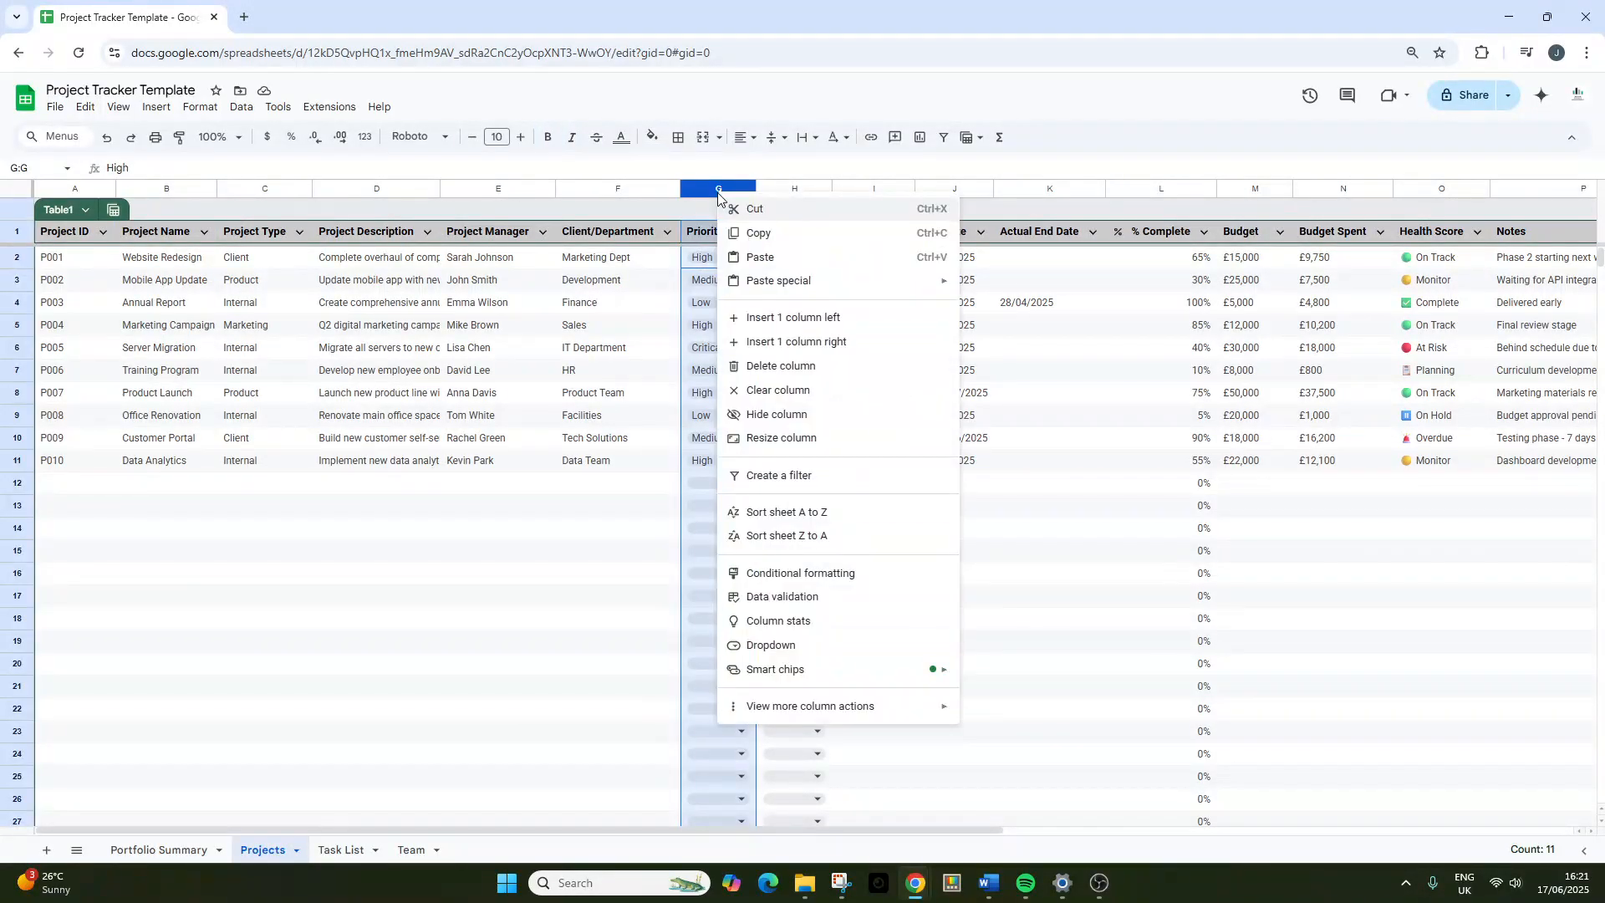
click(782, 644)
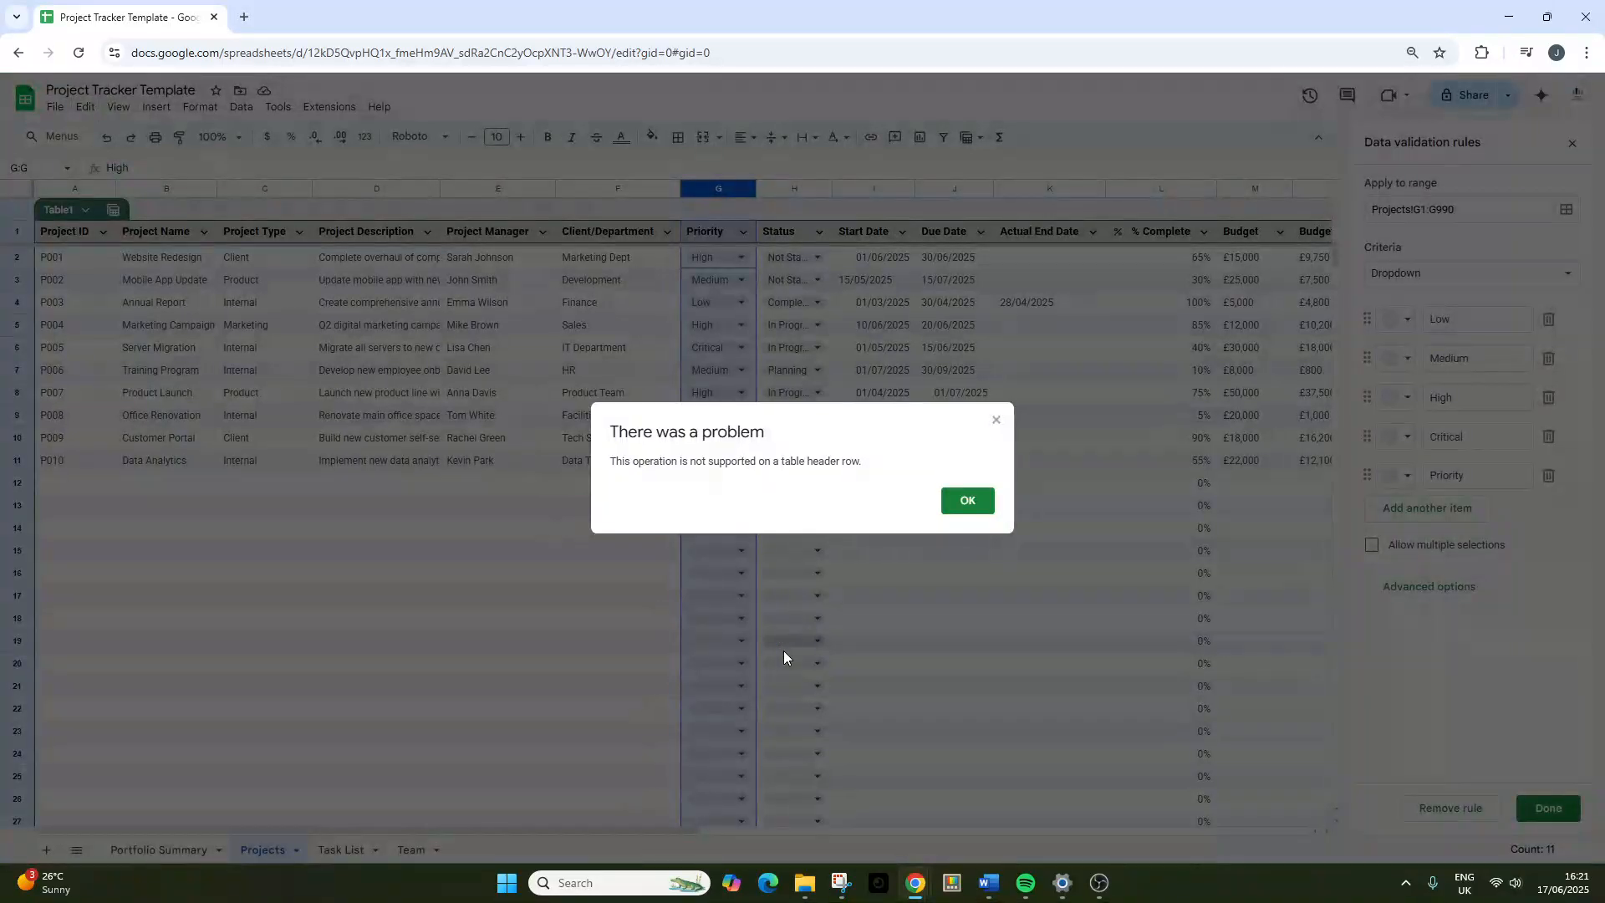
click(970, 495)
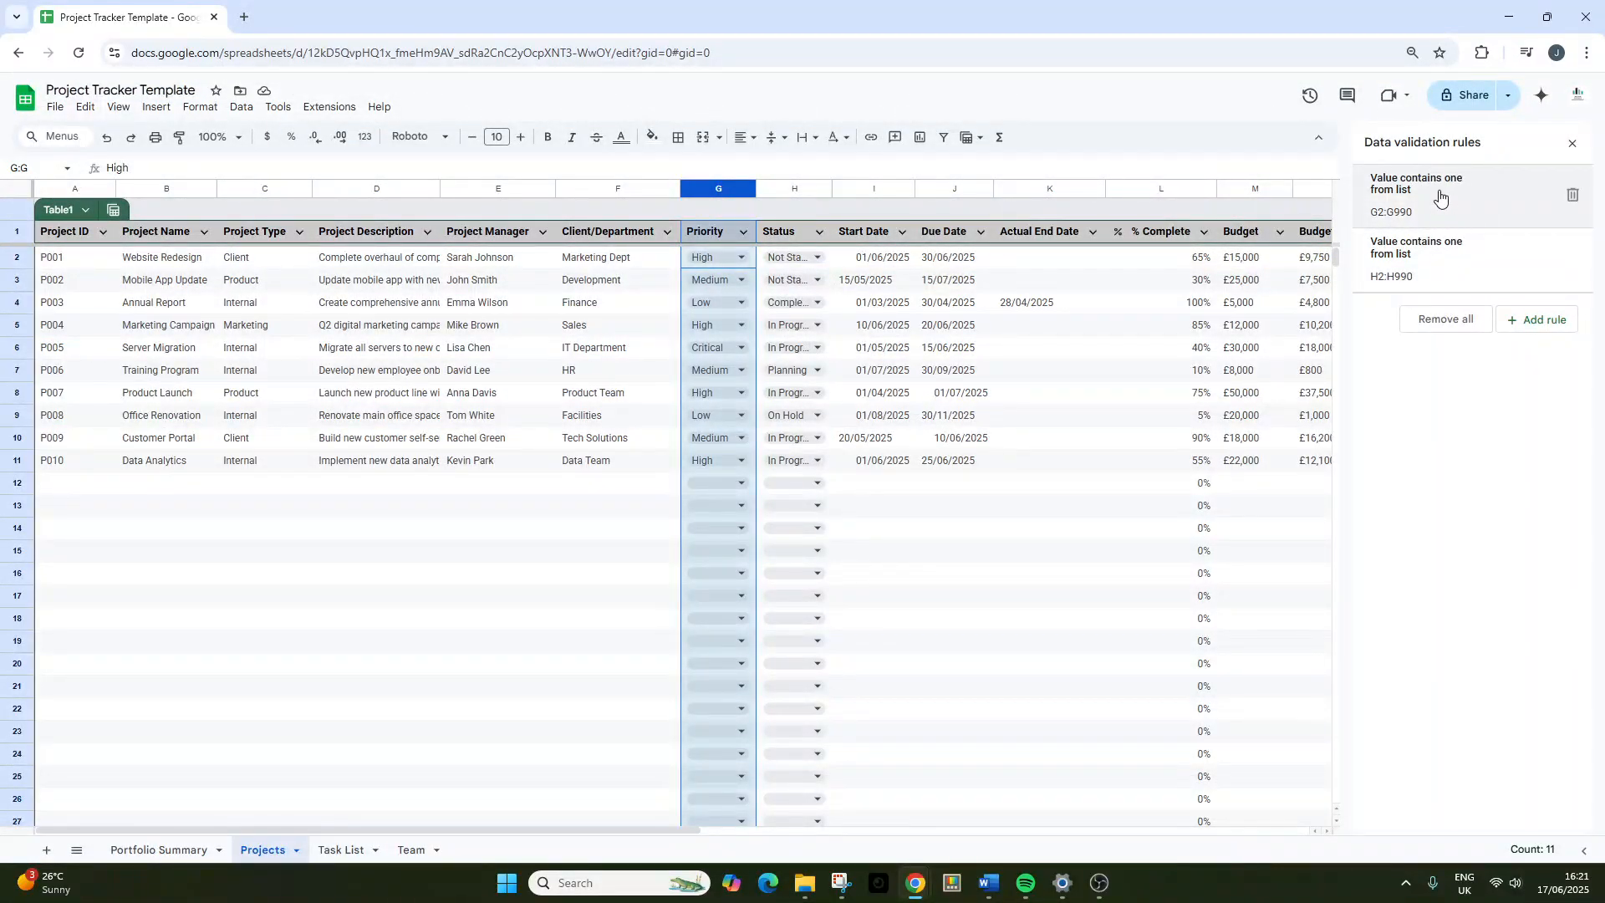
click(1447, 214)
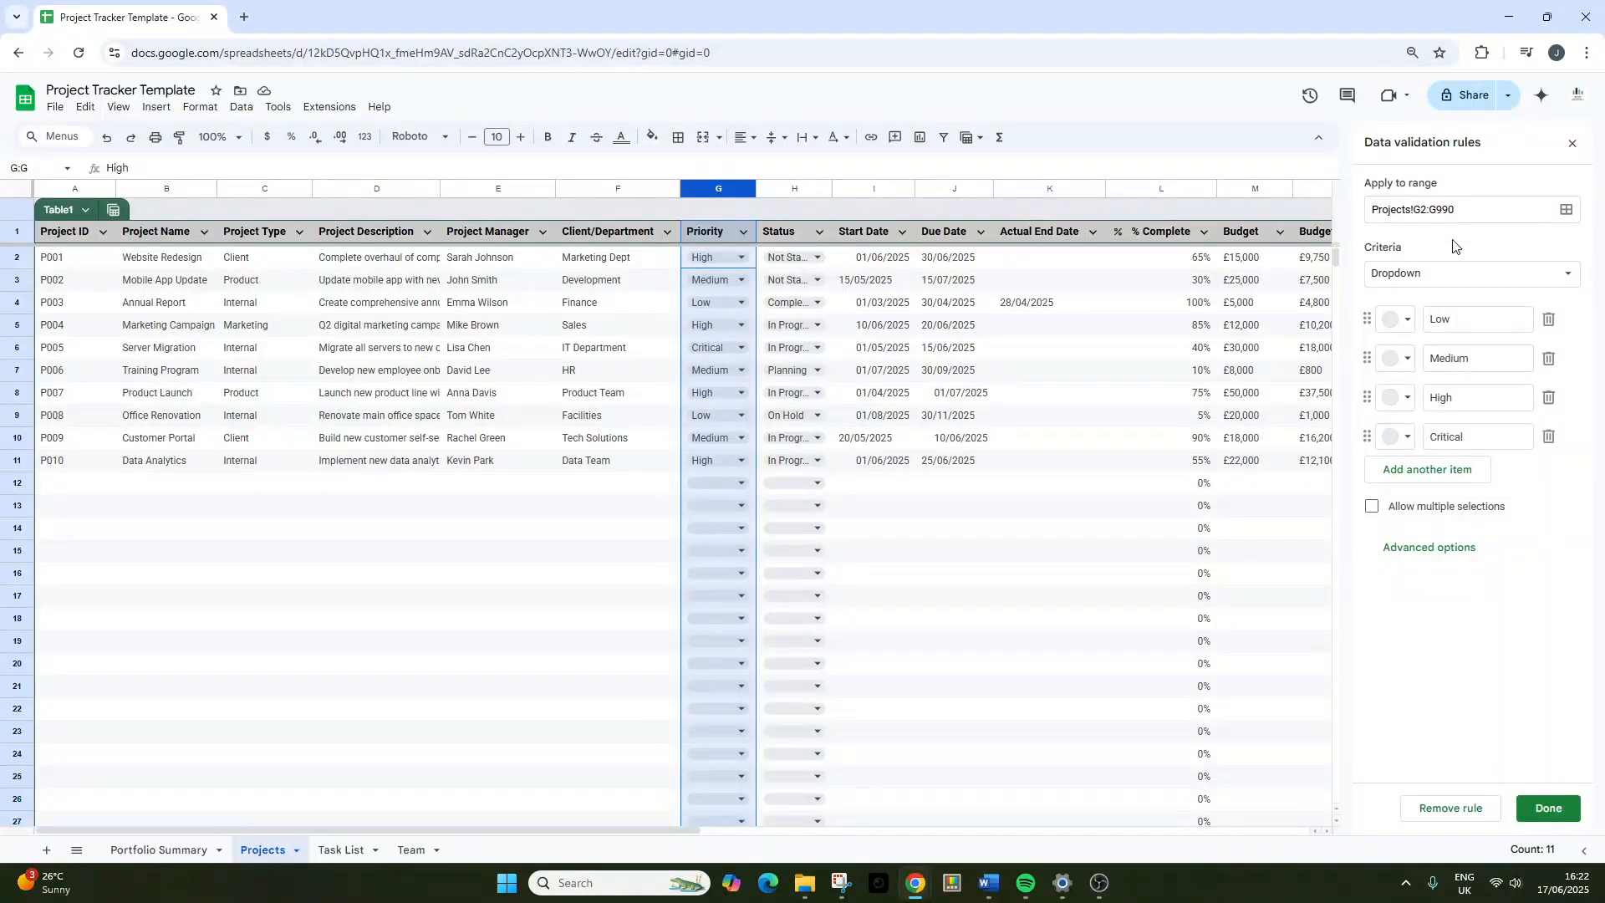
Color the Low priority option light green and the Critical option dark red in the dropdown rule.
double_click(1449, 312)
click(1399, 319)
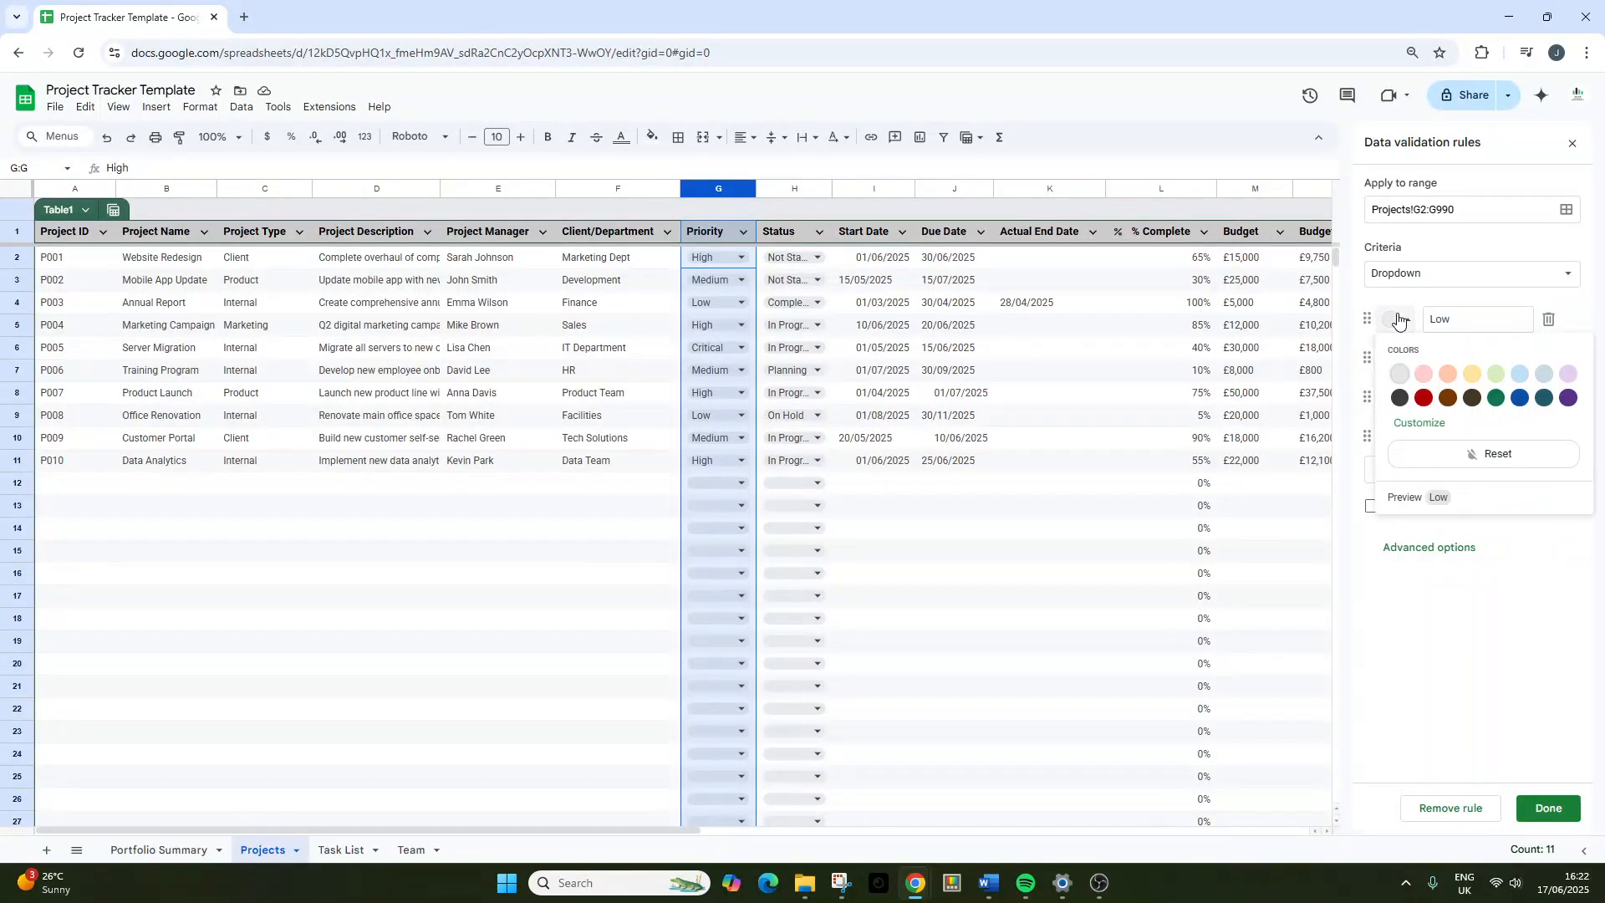
click(1496, 373)
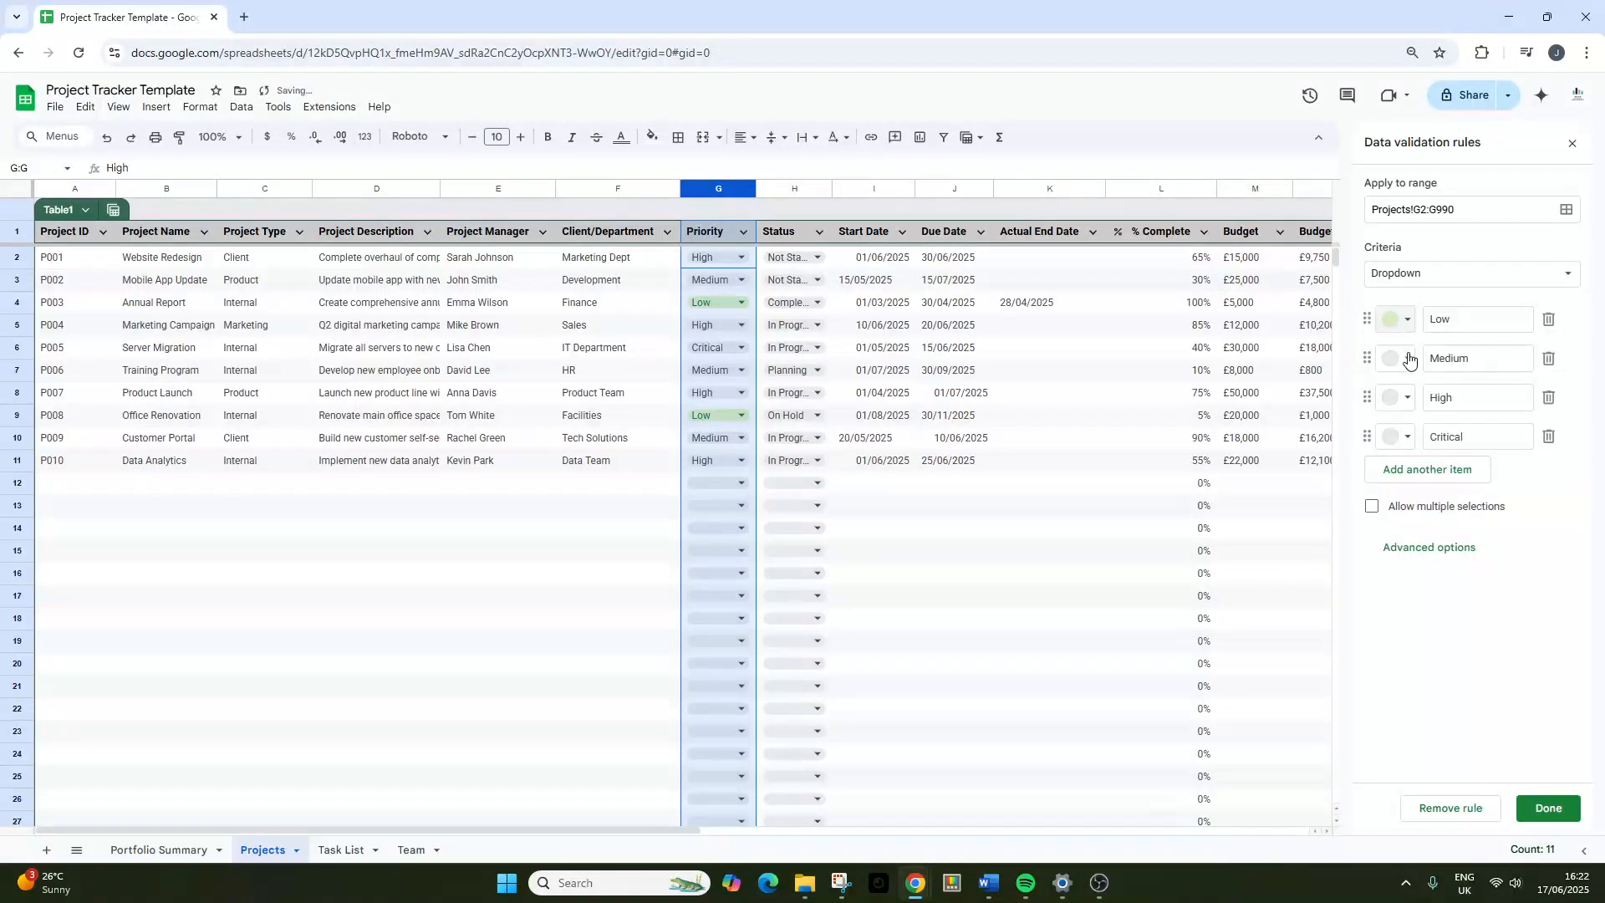
click(1399, 437)
click(1421, 515)
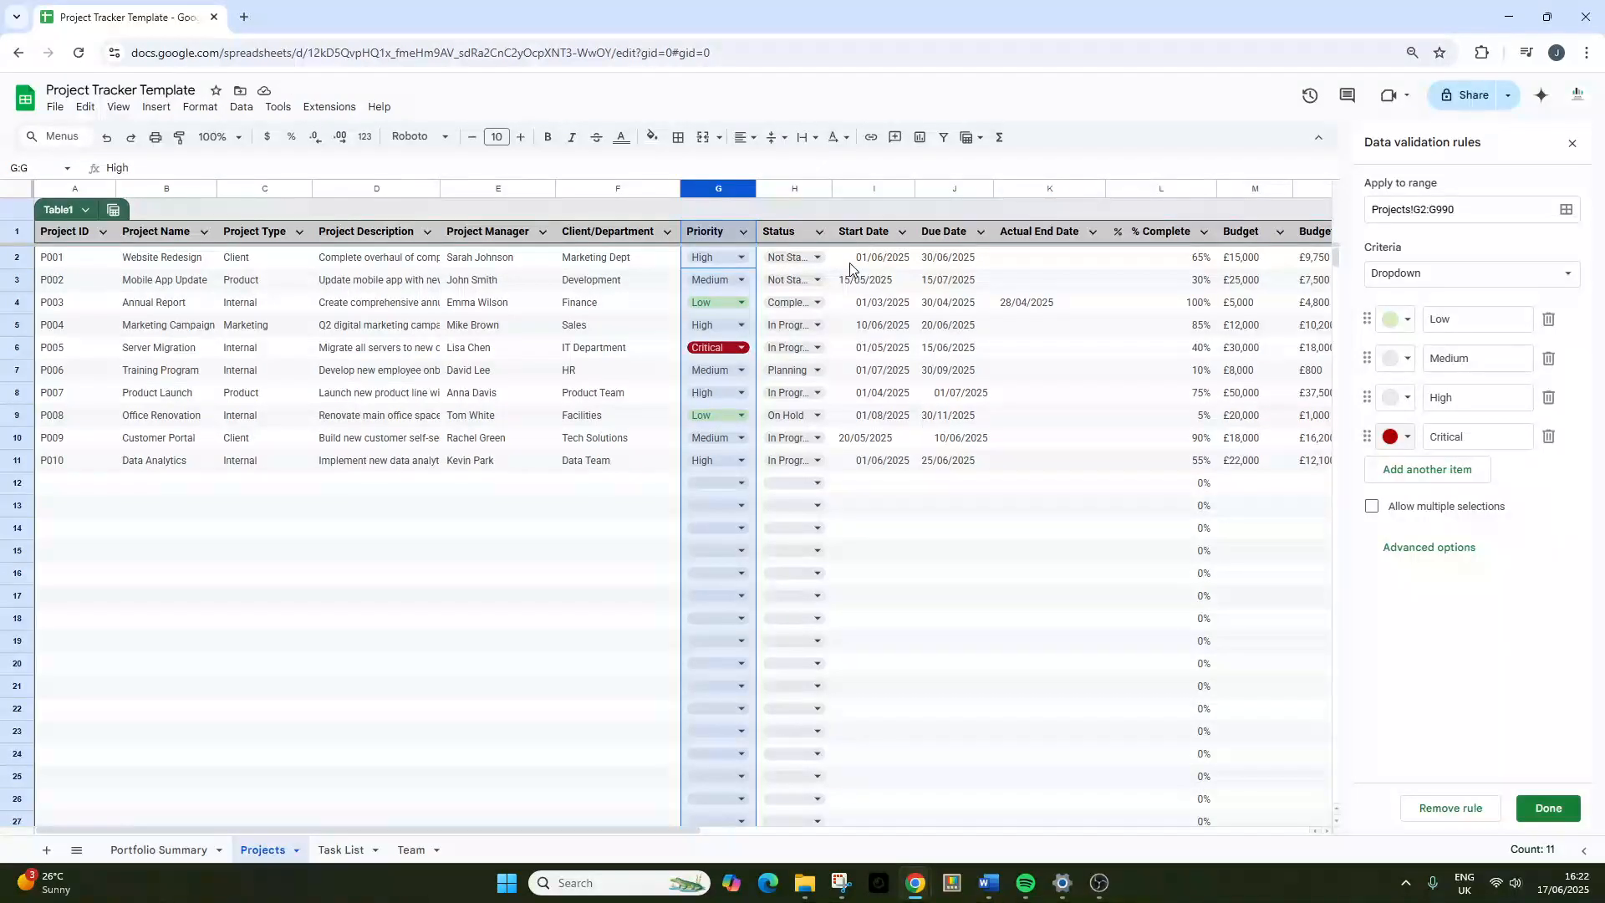
Try to apply a dropdown validation rule to the entire Status column, and close the data validation rules.
right_click(782, 194)
click(869, 649)
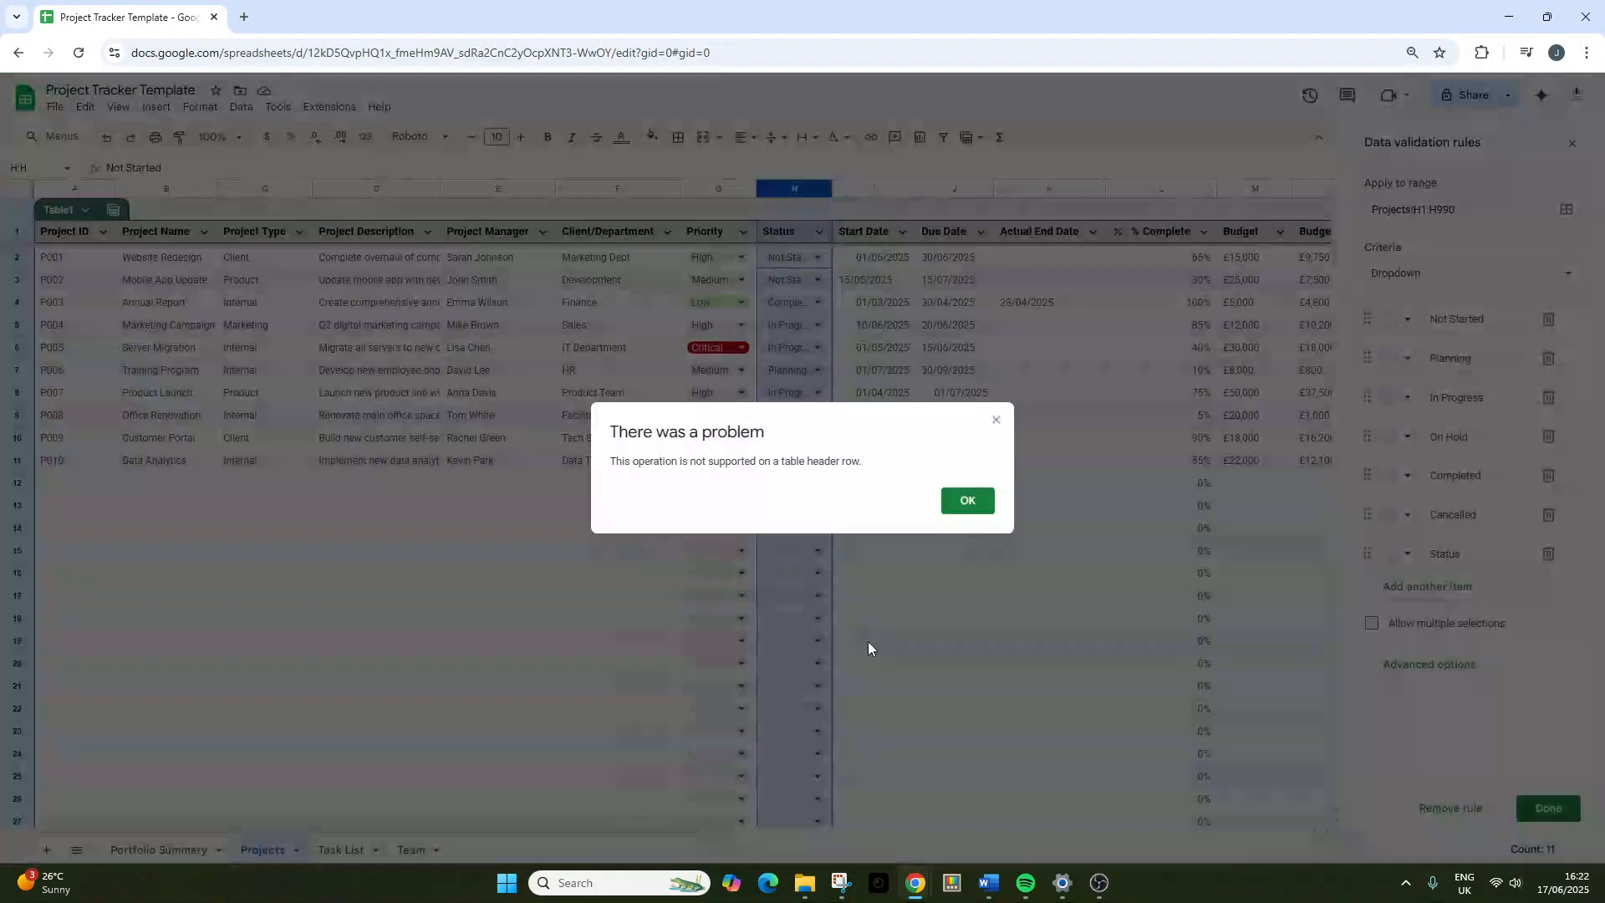
click(986, 493)
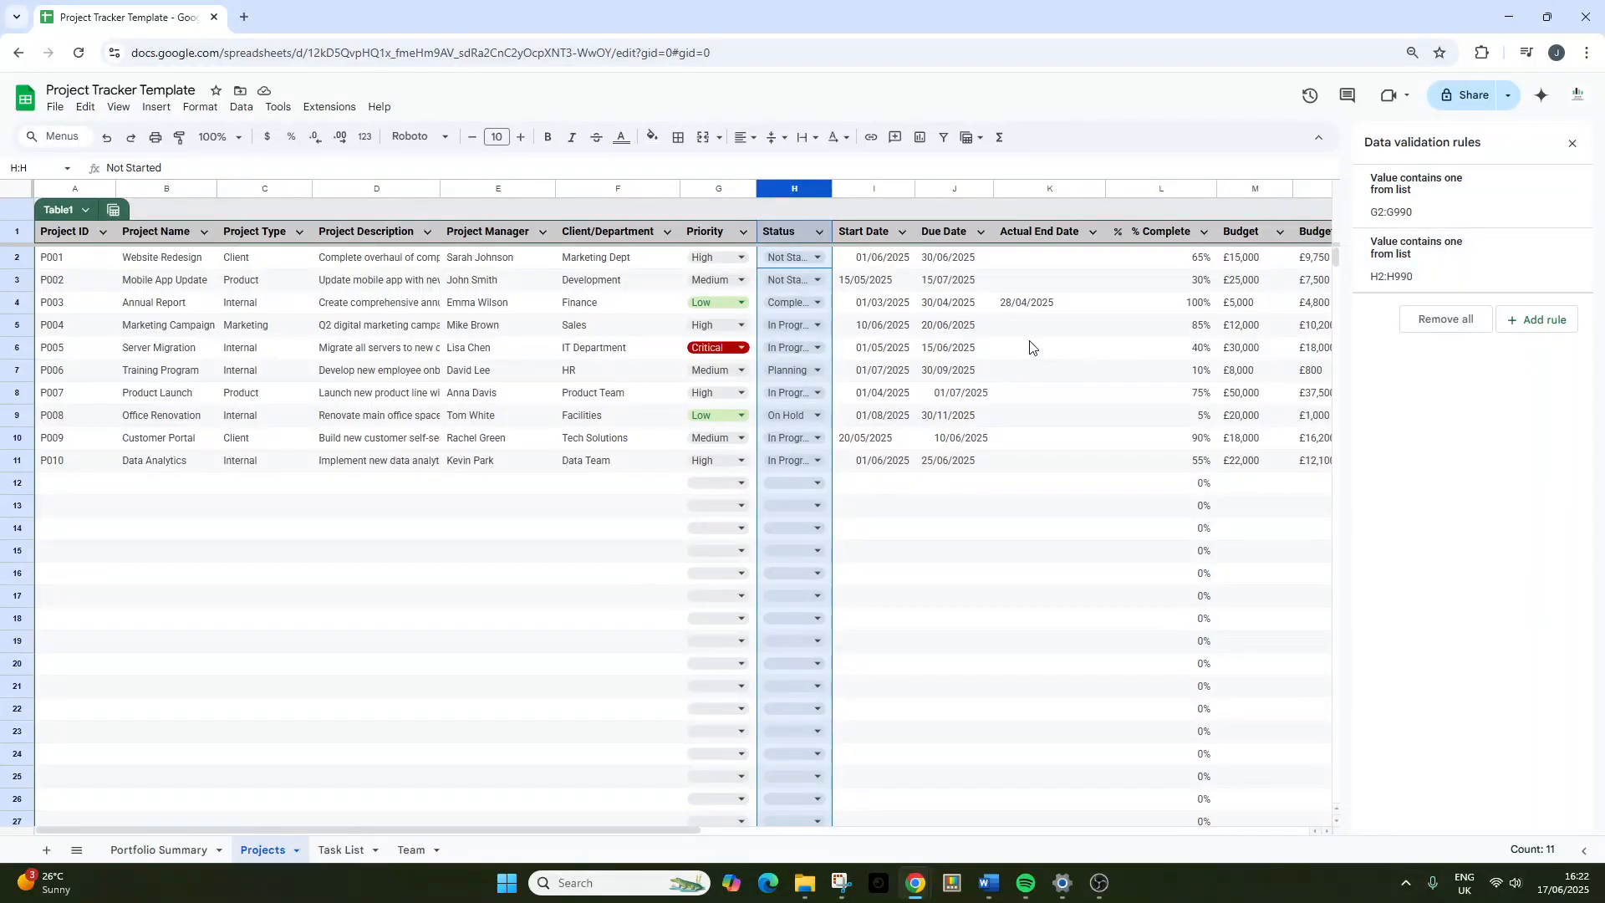
click(854, 347)
click(1572, 143)
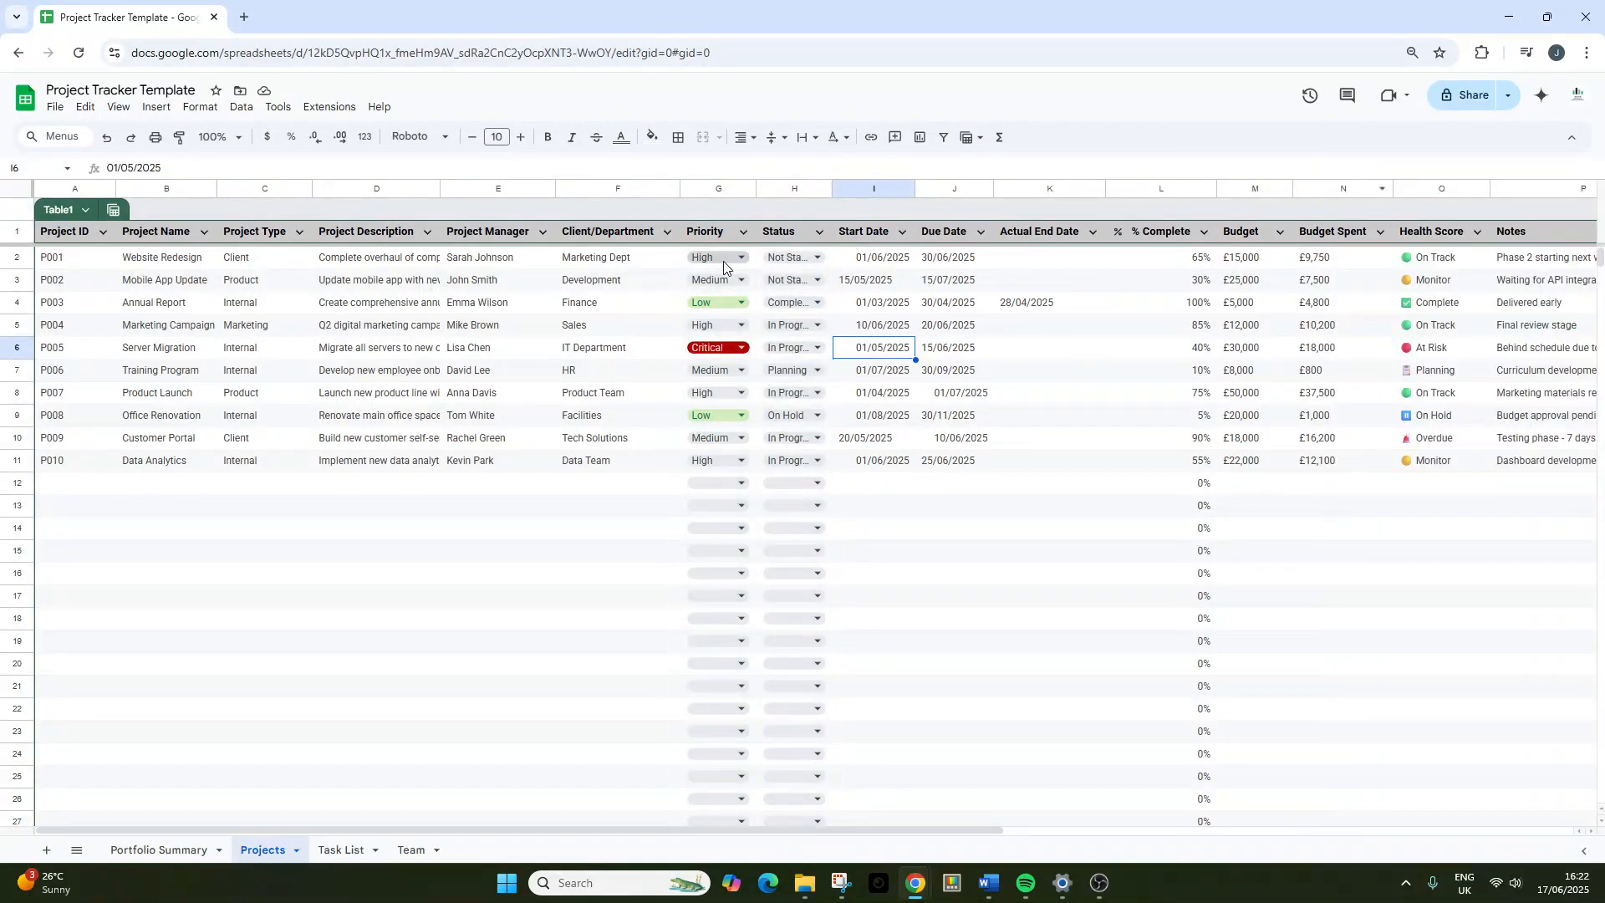
Examine the date number formats available for the Start Date column of the Projects table.
click(877, 257)
click(879, 193)
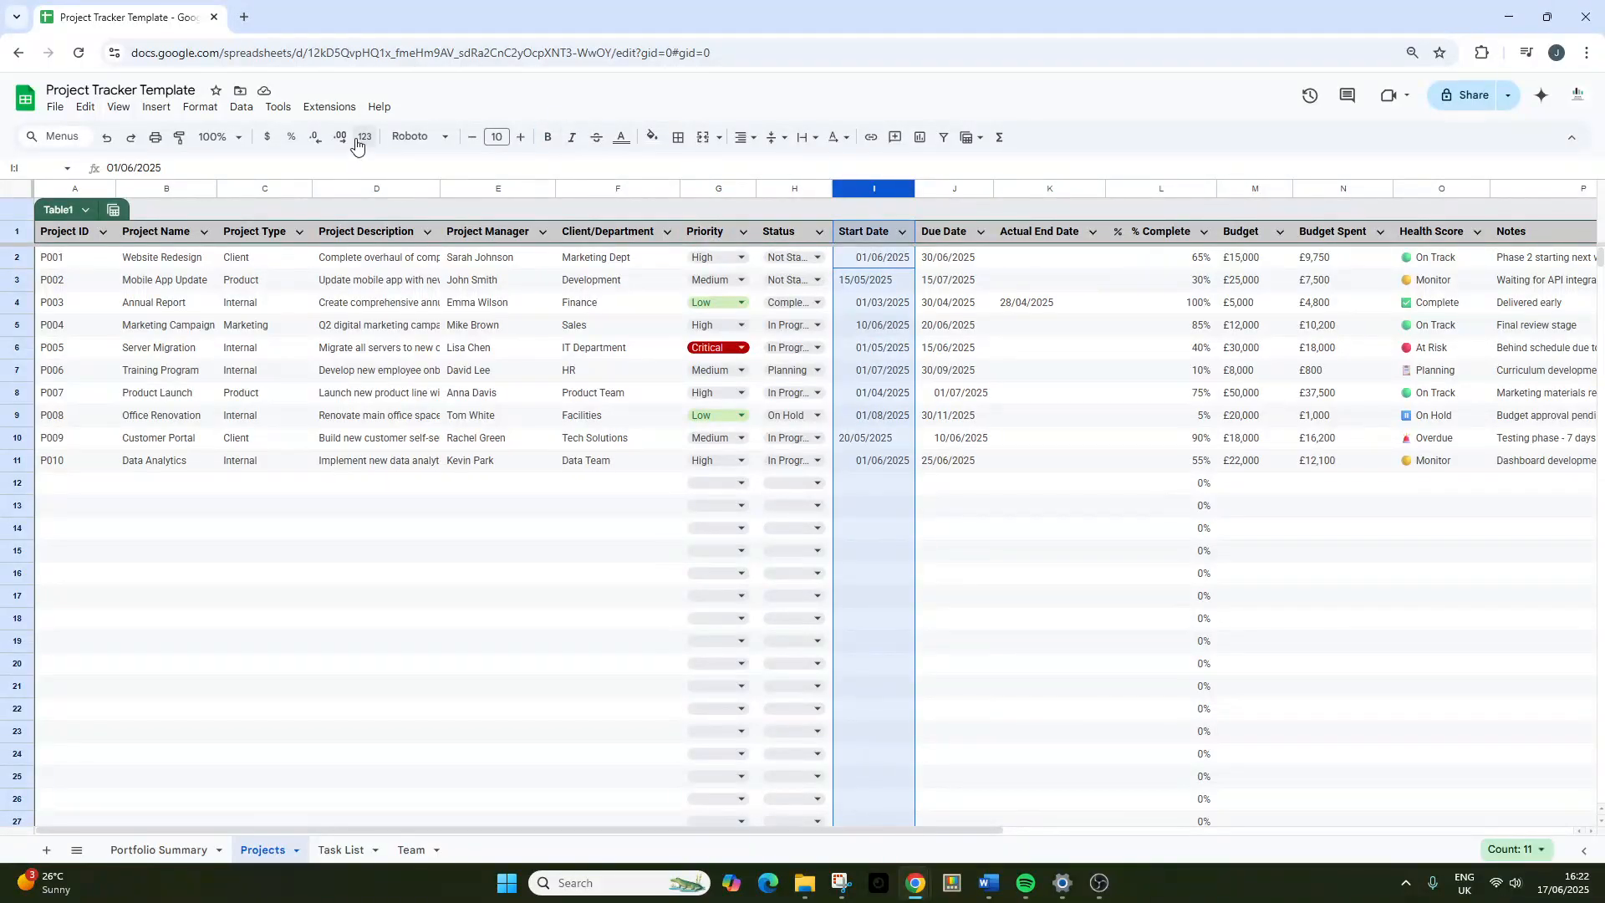
click(216, 114)
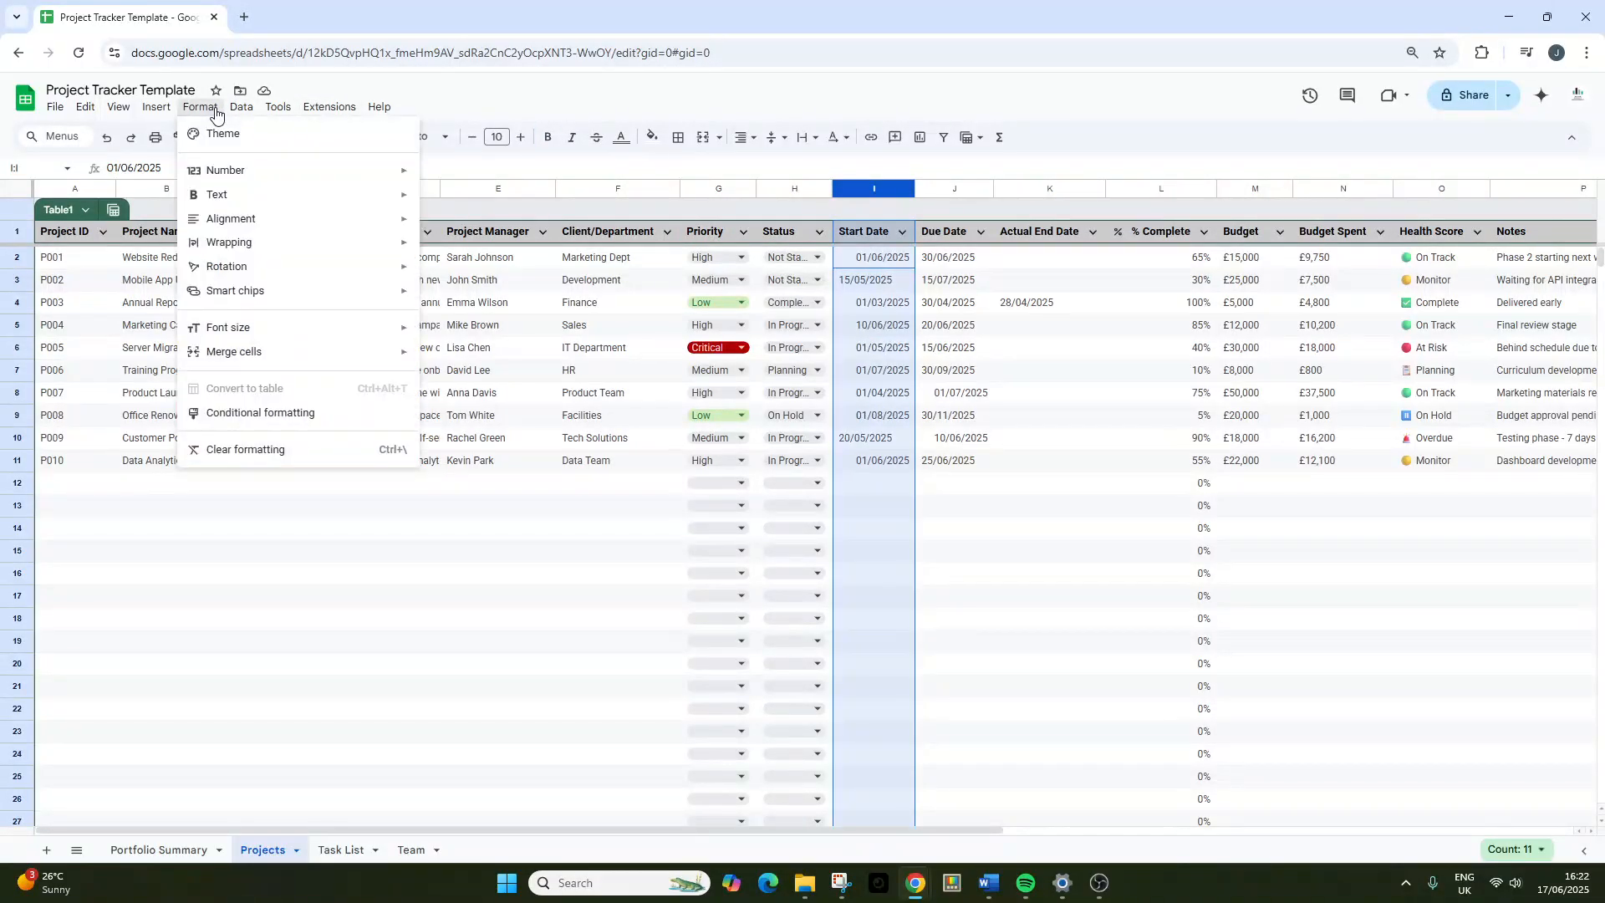
mouse_move(233, 169)
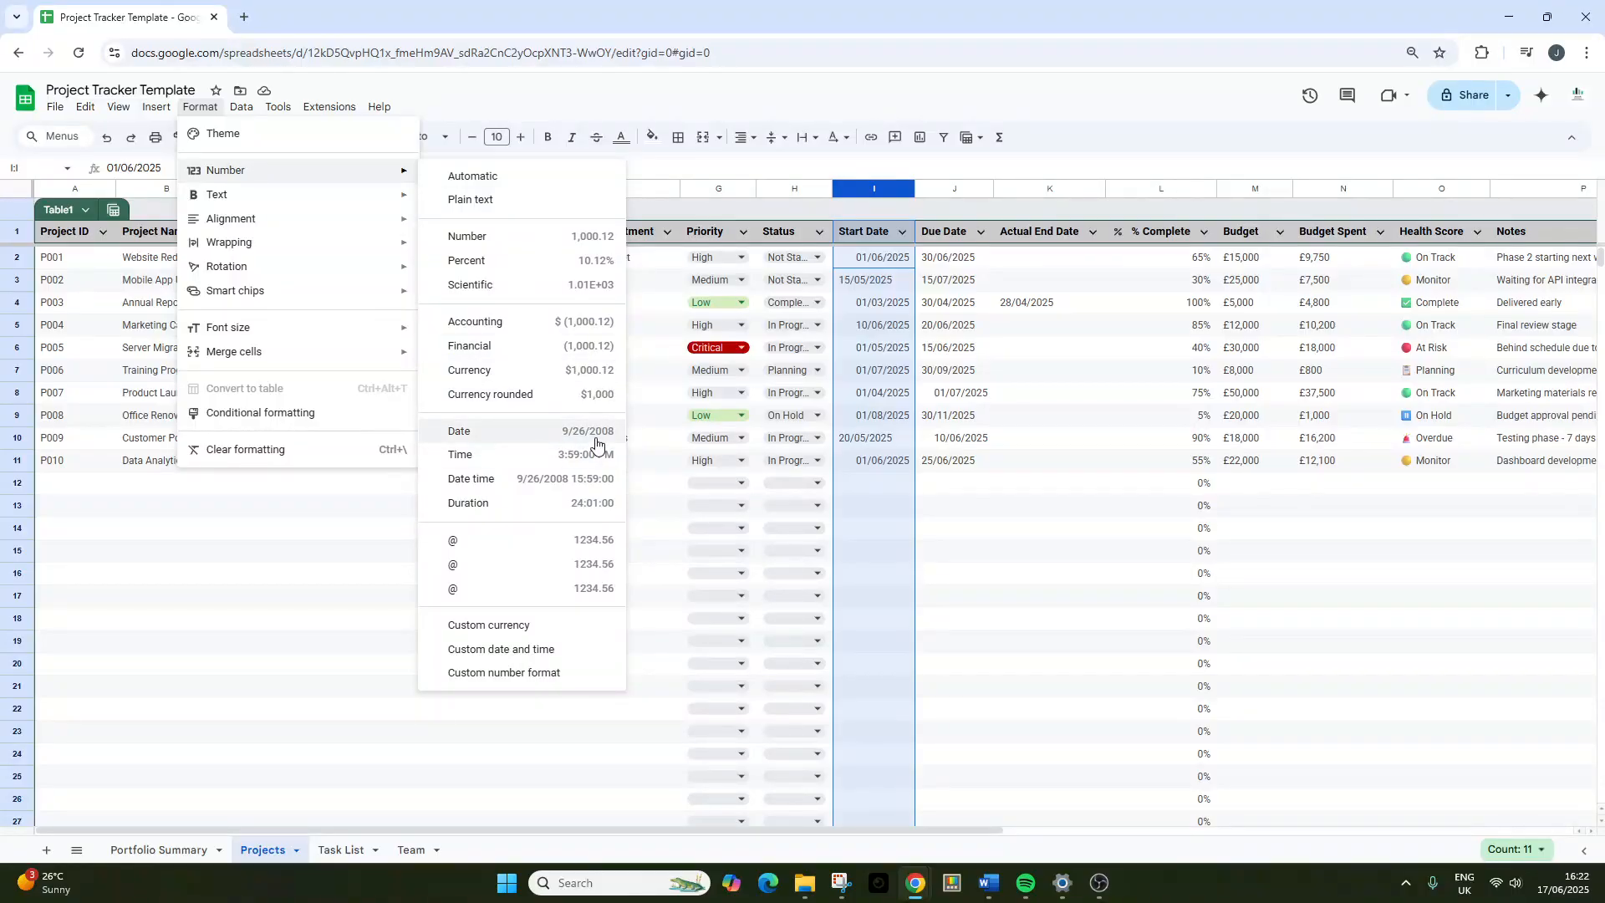
click(956, 289)
Examine the percent and currency formatting of the Website Redesign project's % Complete and Budget cells, and look over its remaining columns.
click(1142, 264)
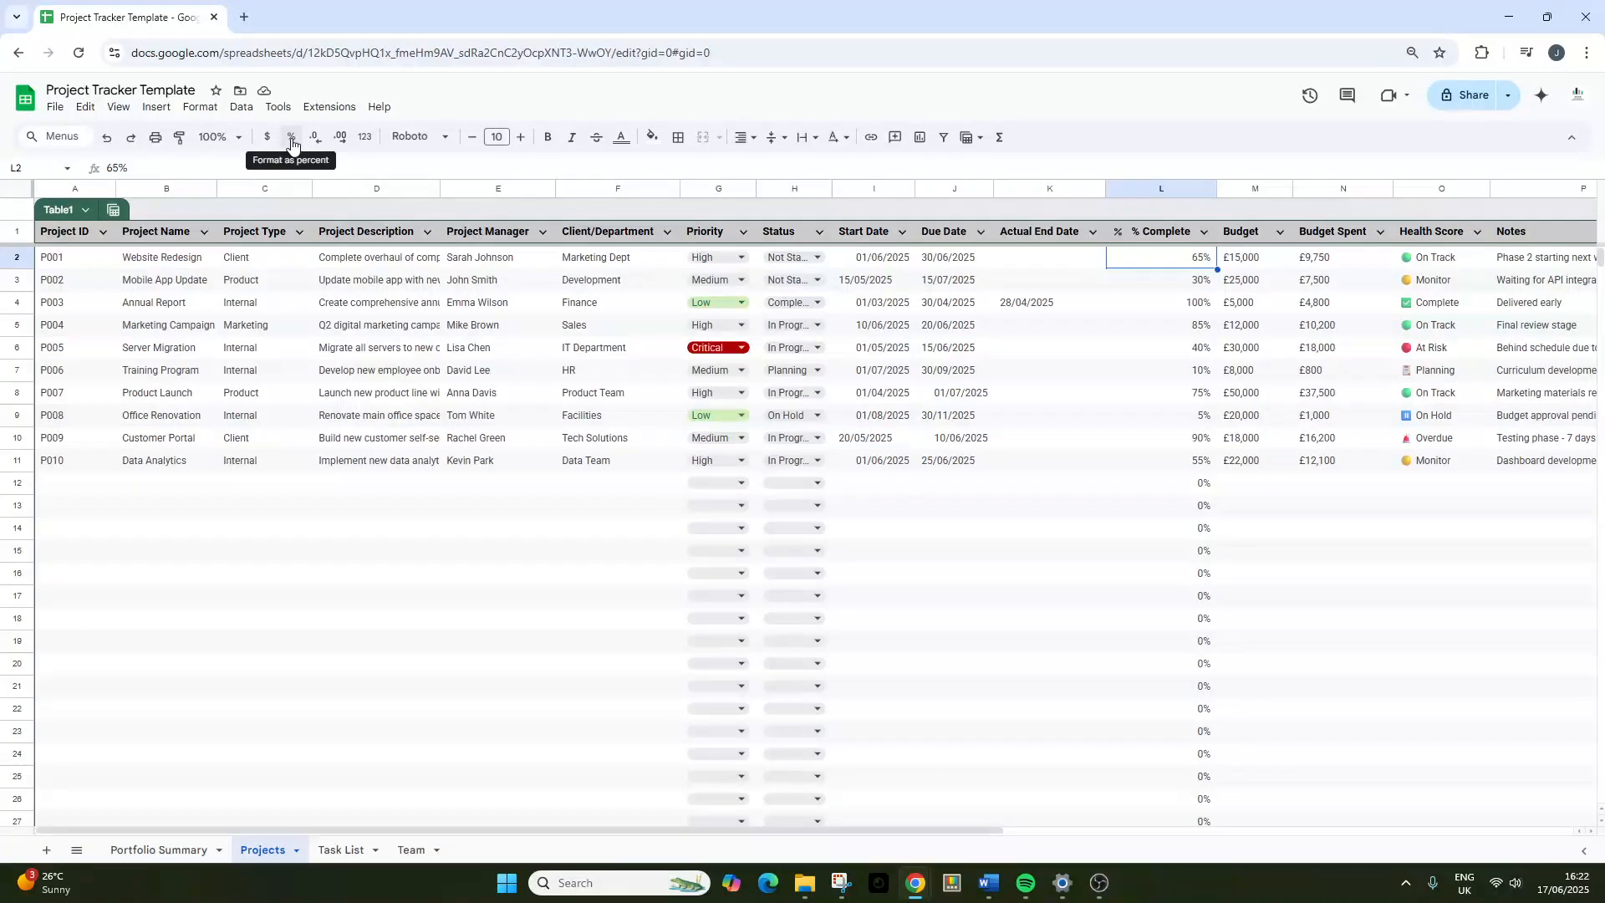
key(Right)
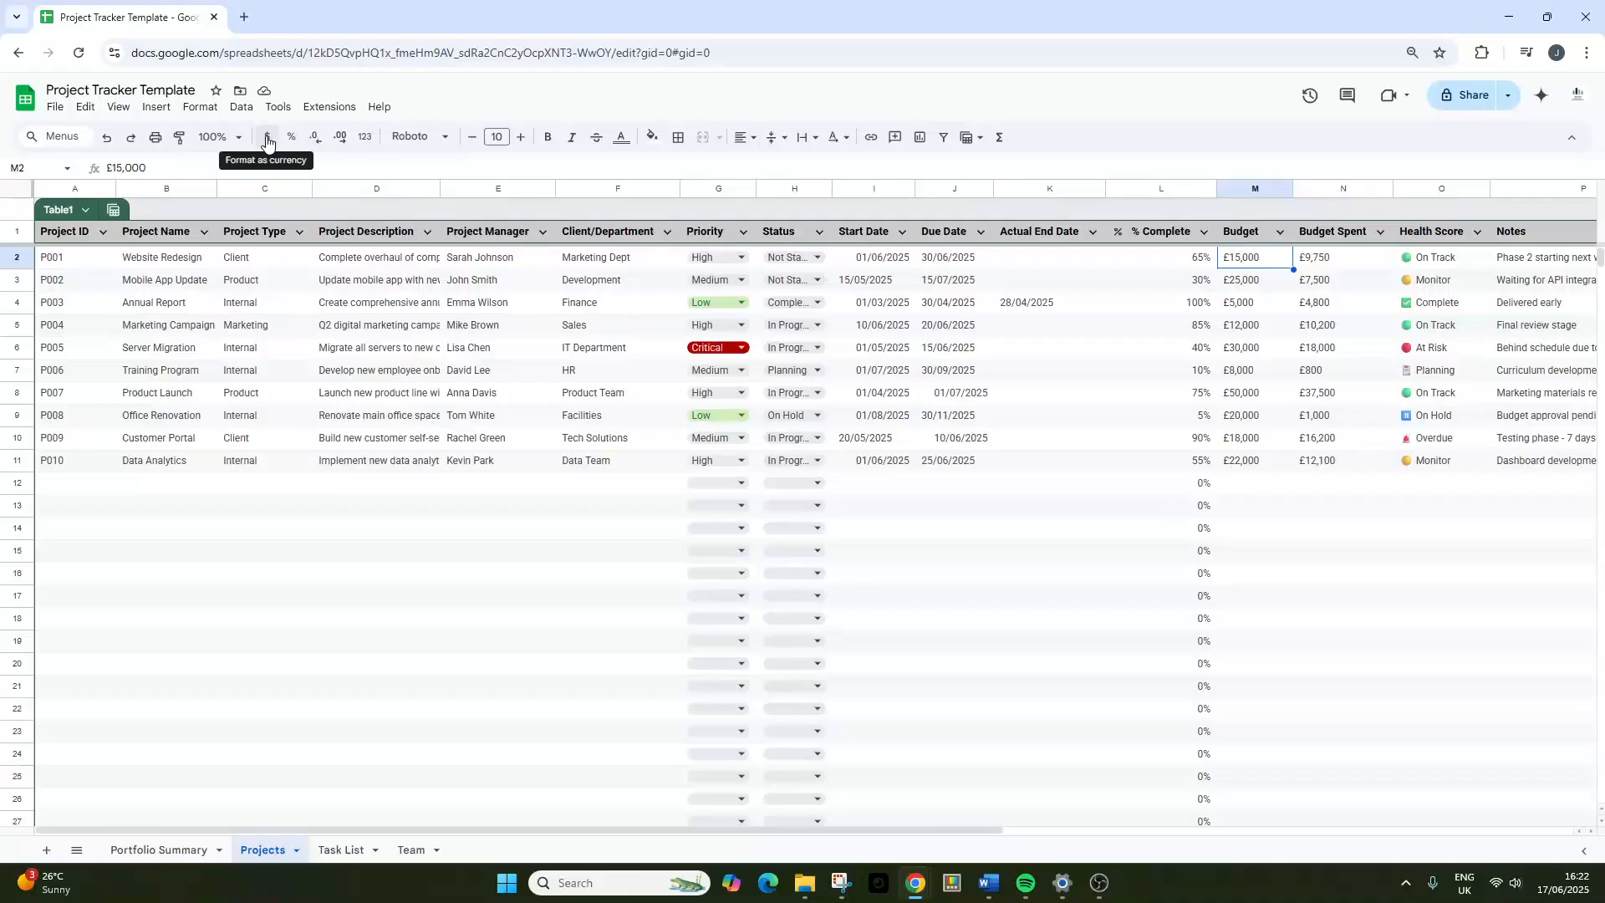
key(Right)
key(Right)
key(Right)
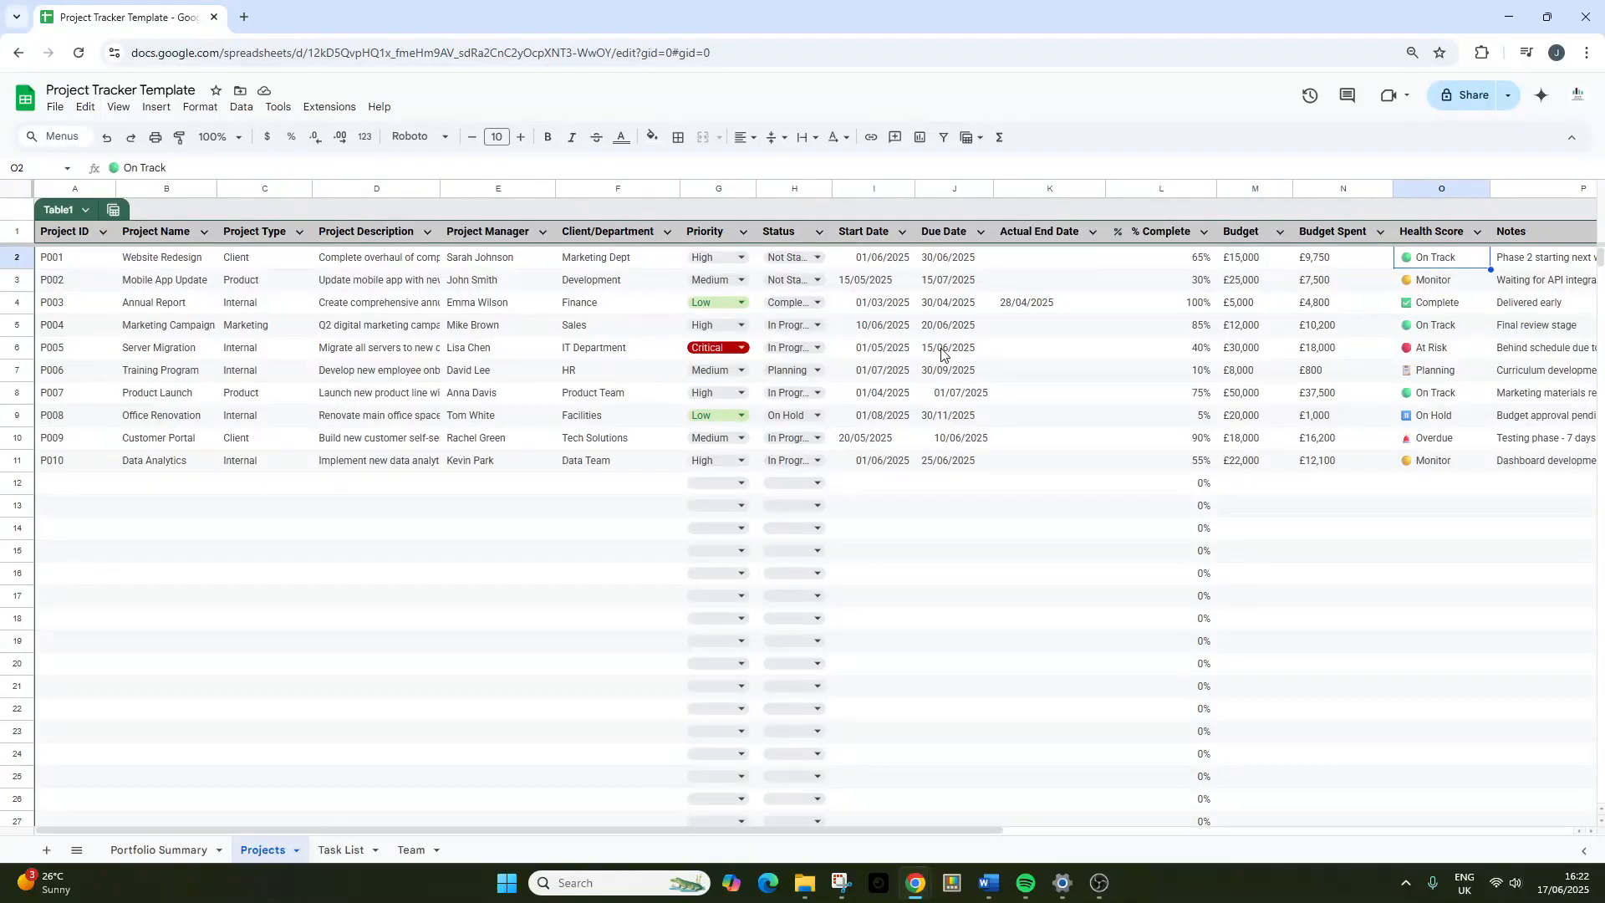
key(Right)
key(Right)
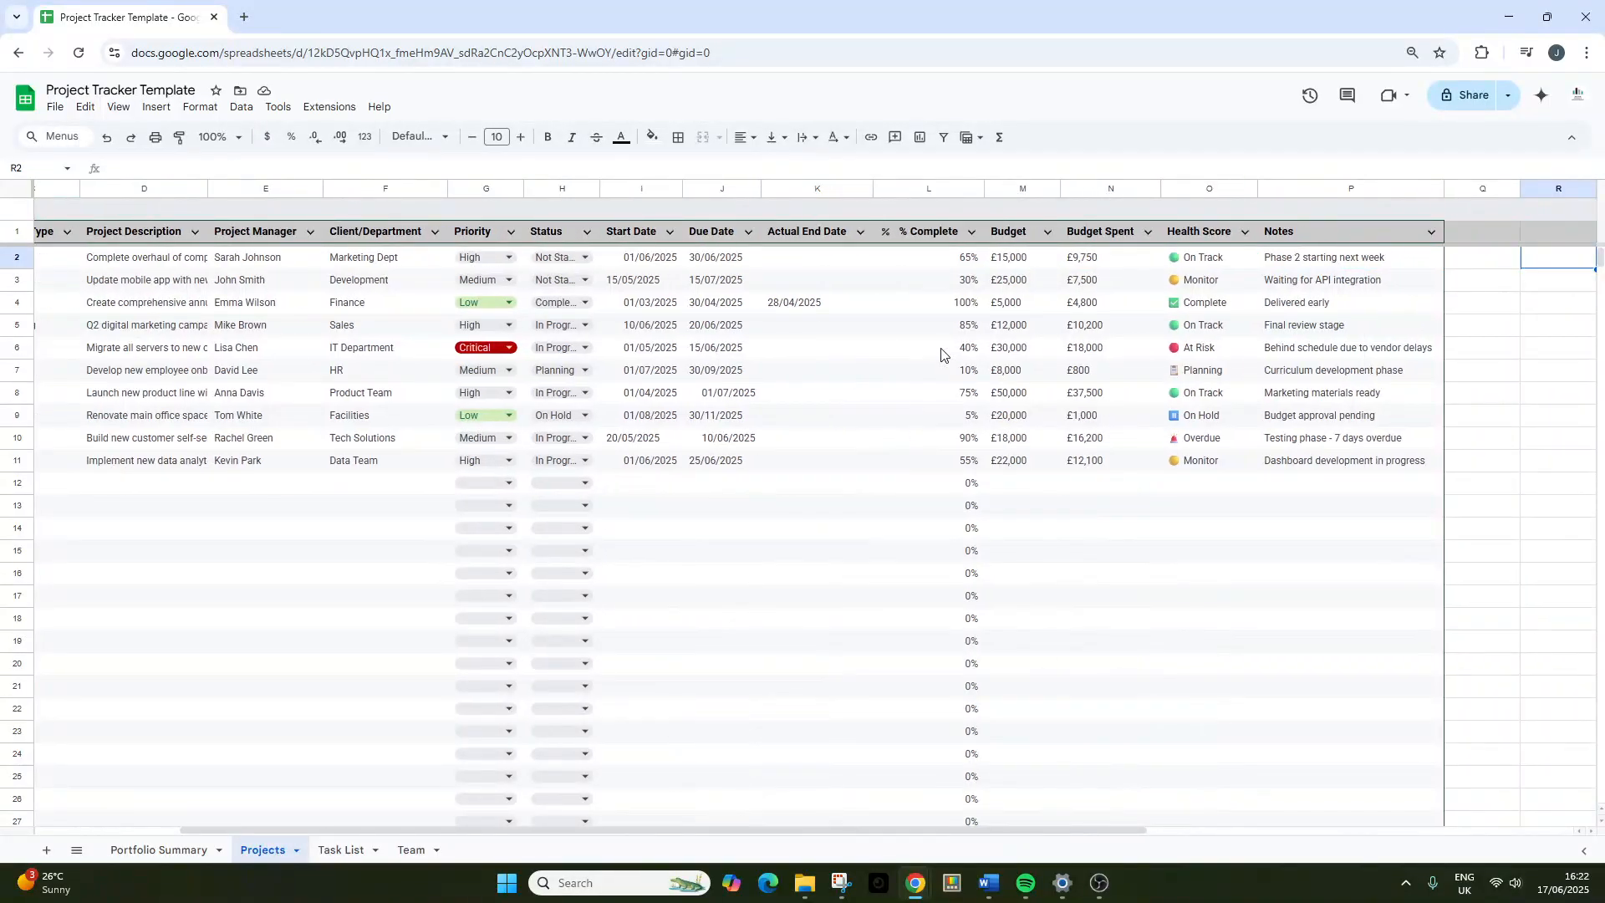
Examine the Health Score entries of the listed projects one by one, from Website Redesign down to Customer Portal.
click(1218, 266)
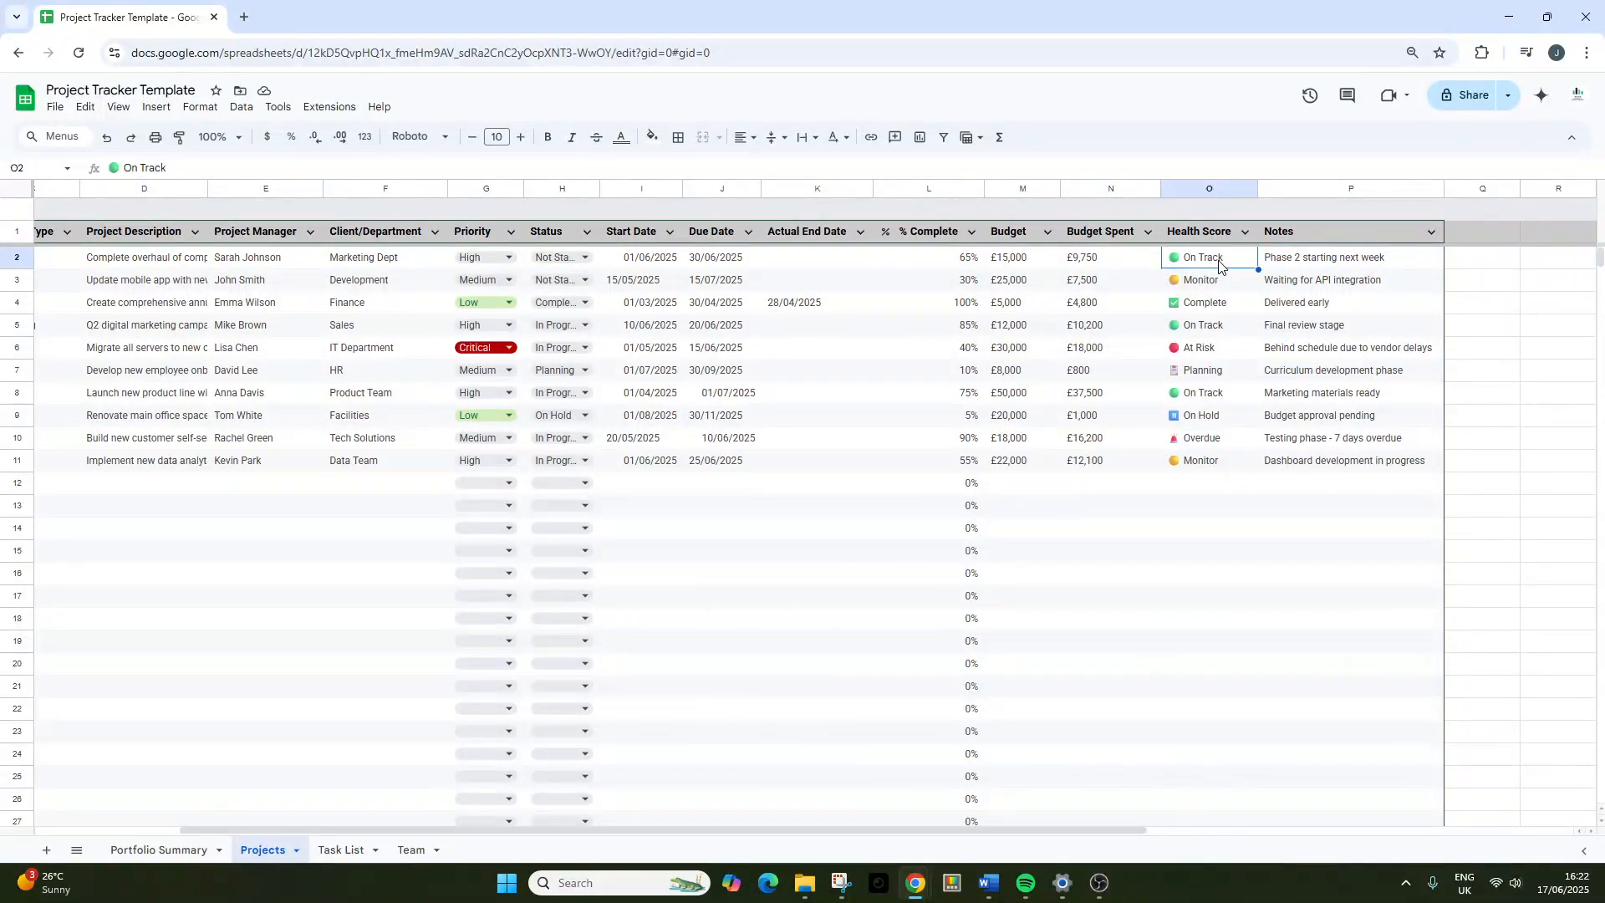
click(1214, 286)
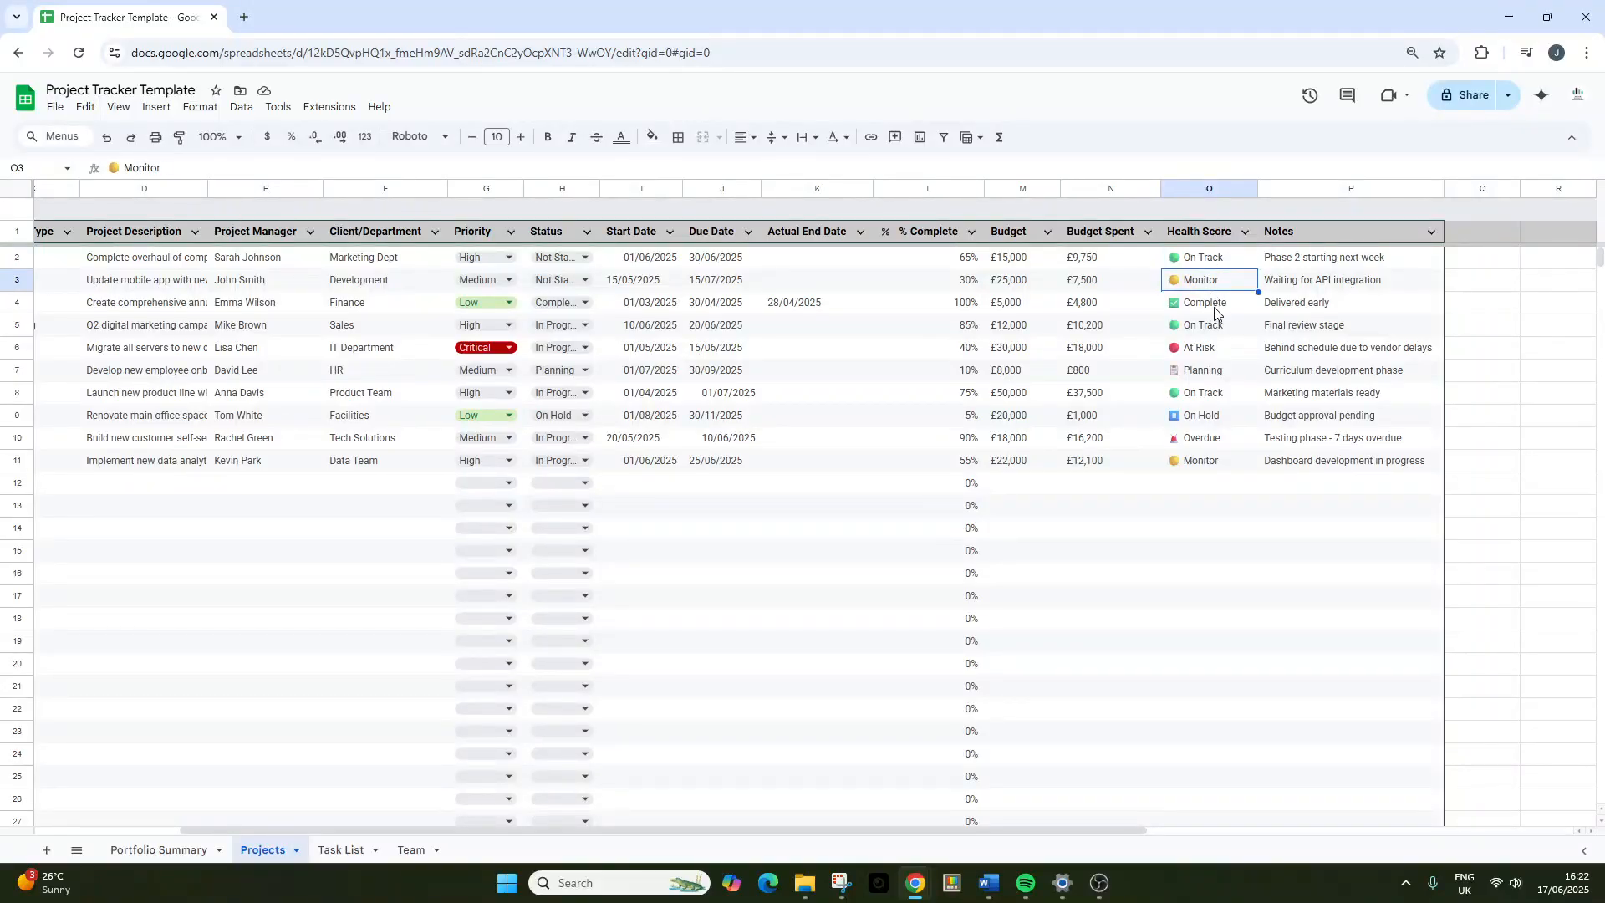
click(1212, 308)
click(1223, 327)
click(1228, 349)
click(1232, 373)
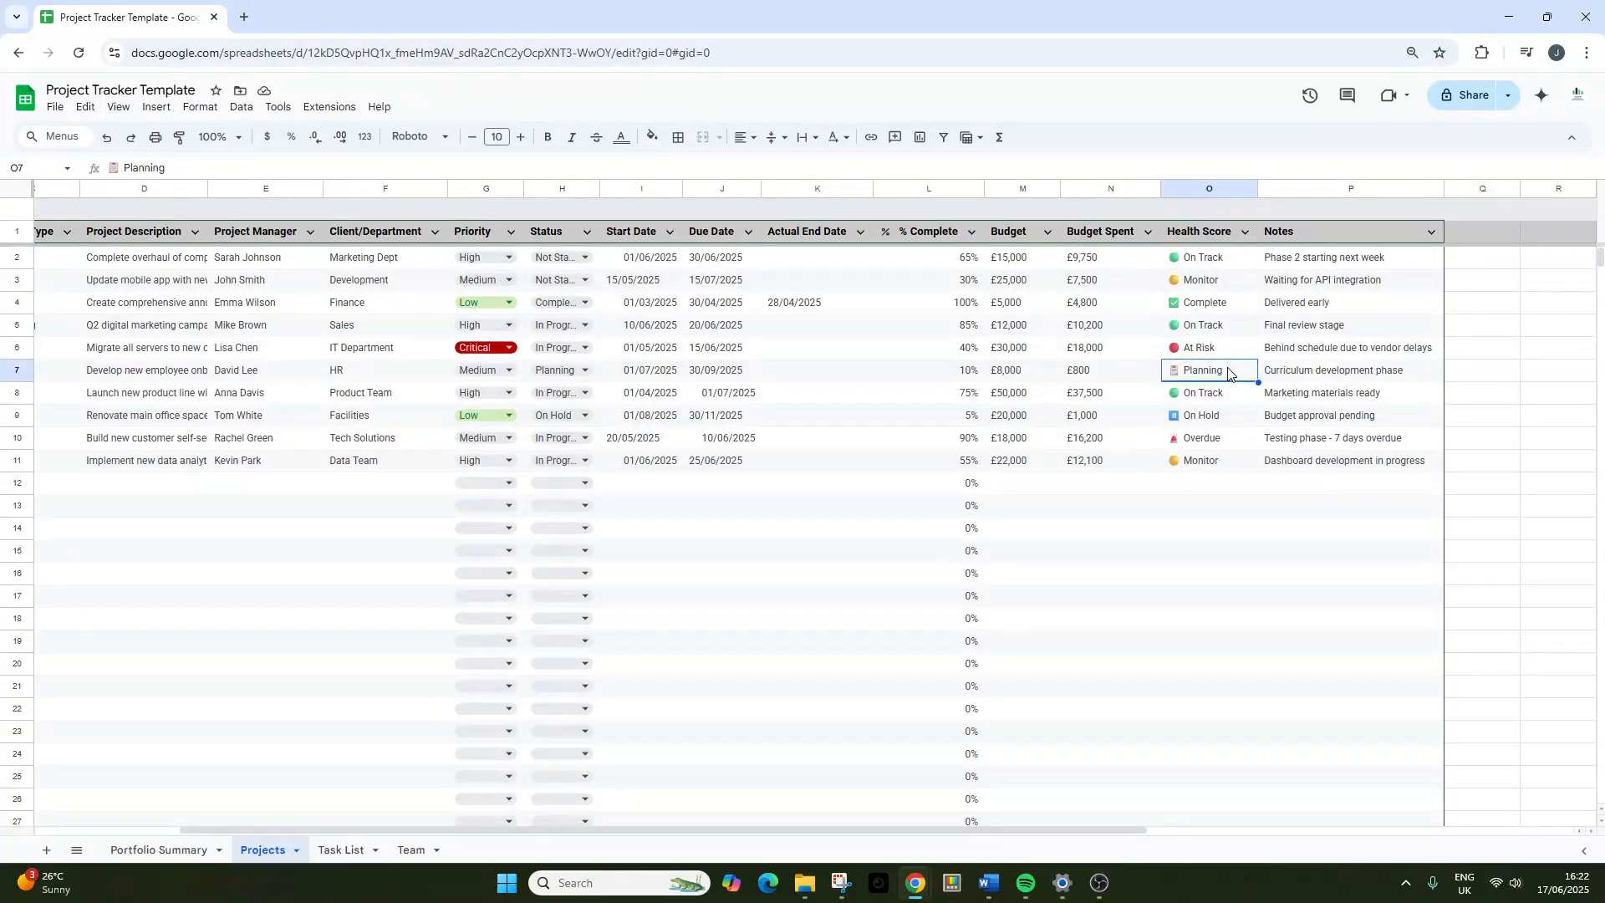
click(1232, 395)
click(1228, 421)
click(1201, 375)
click(1191, 392)
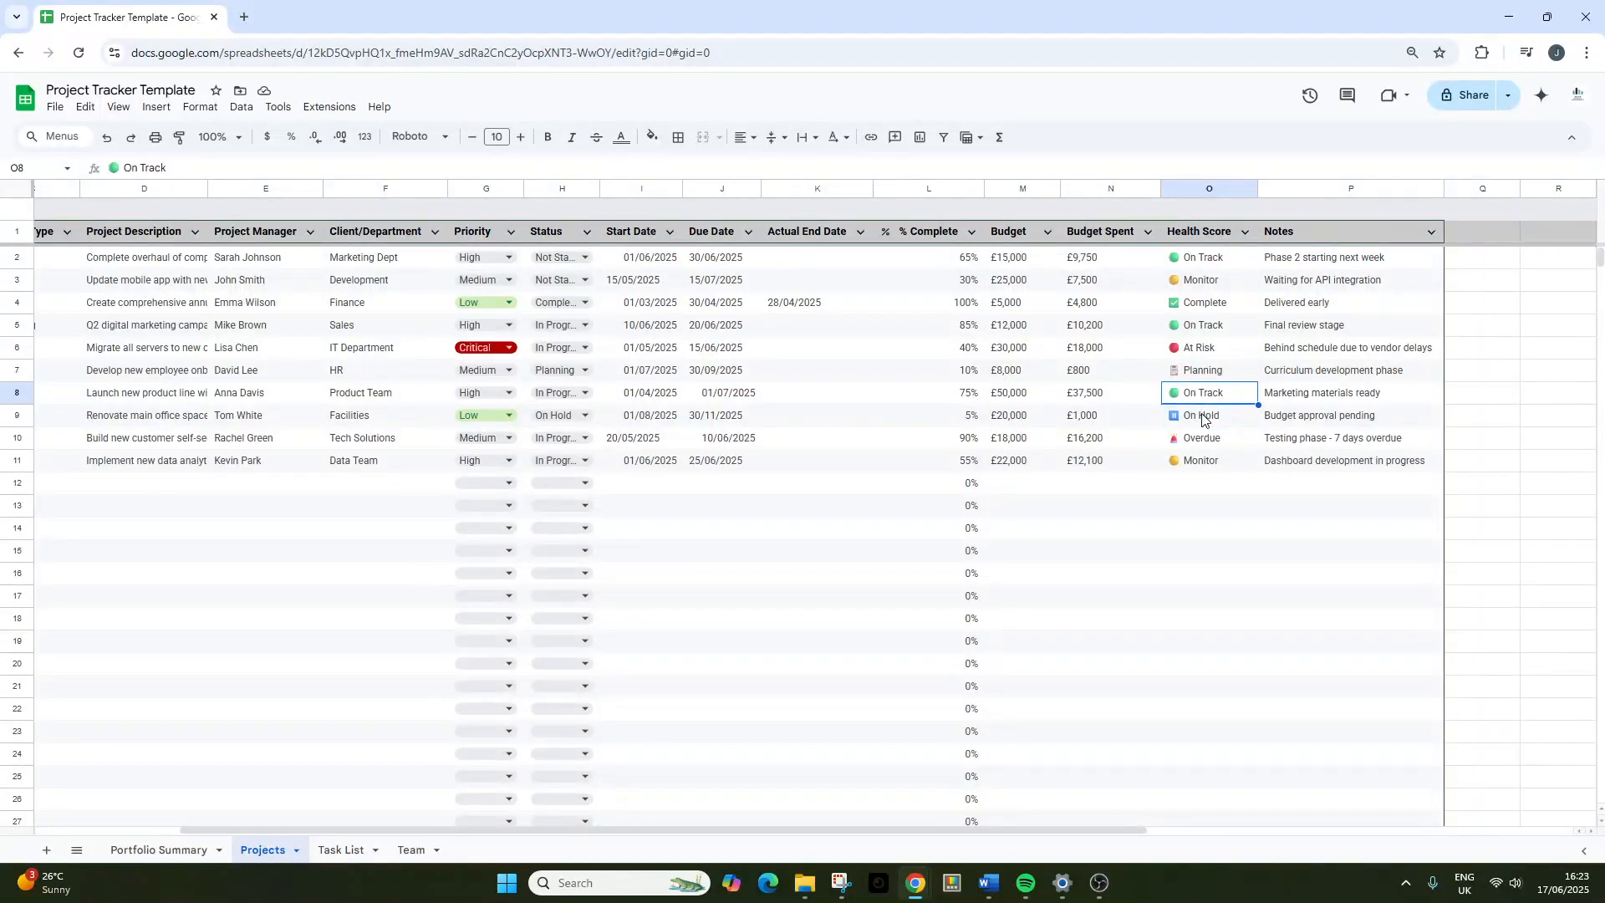
click(1204, 418)
click(1205, 440)
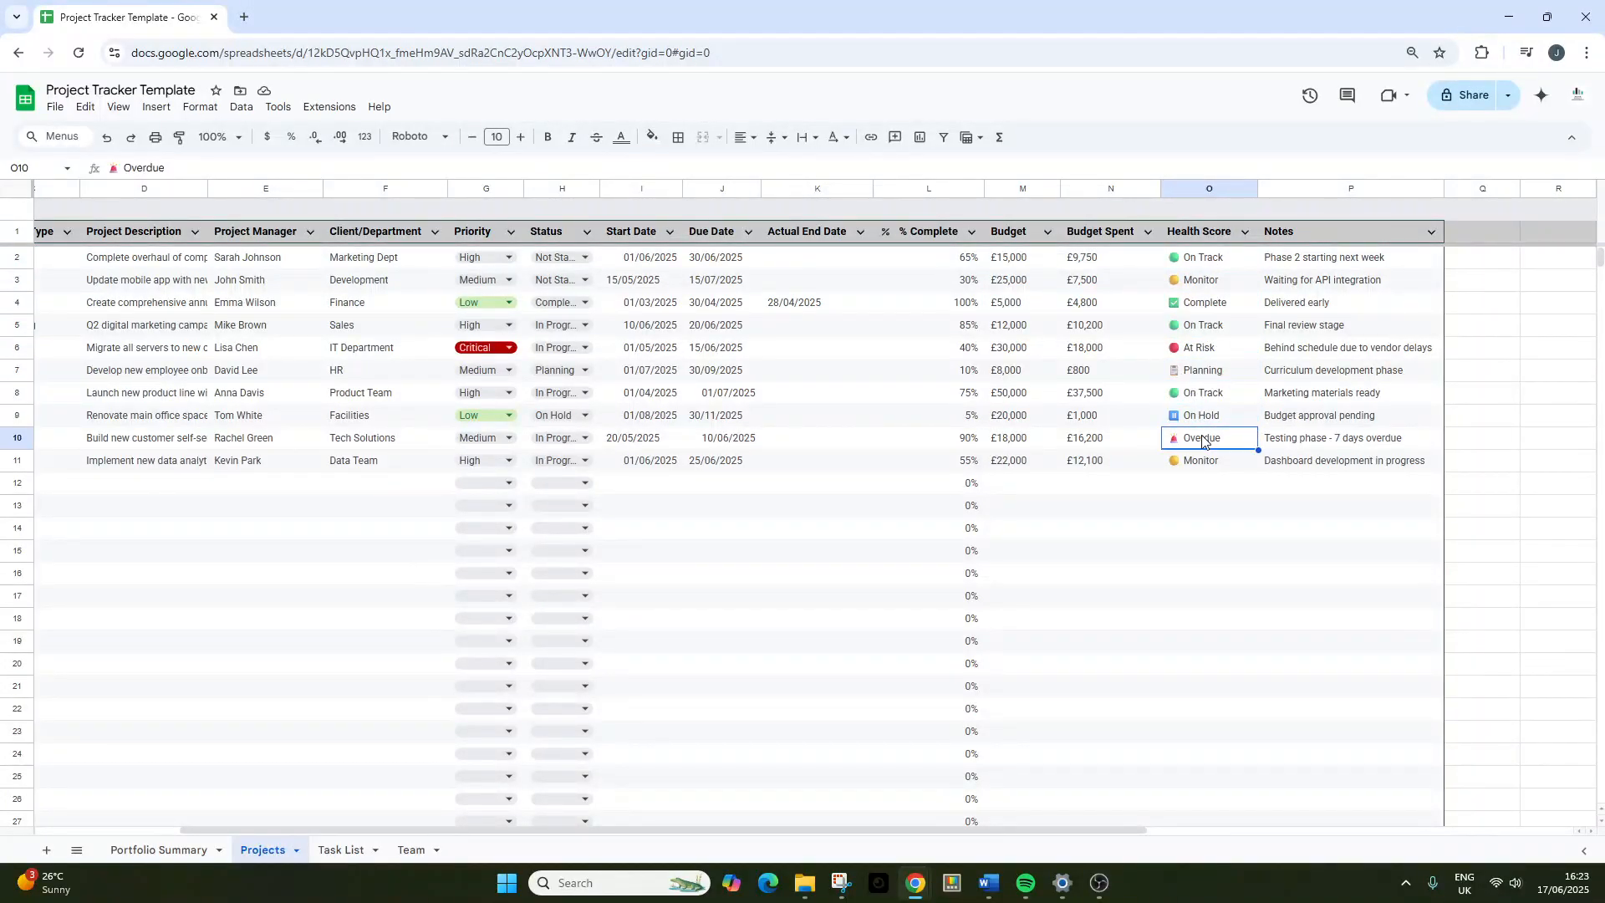
Select the entire Projects sheet and examine the formatting option for converting it to a table.
click(1195, 262)
key(Left)
key(Left)
key(Left)
key(Left)
key(Left)
key(Left)
key(Left)
key(Left)
key(Left)
key(Left)
key(Left)
key(Left)
key(Left)
key(Left)
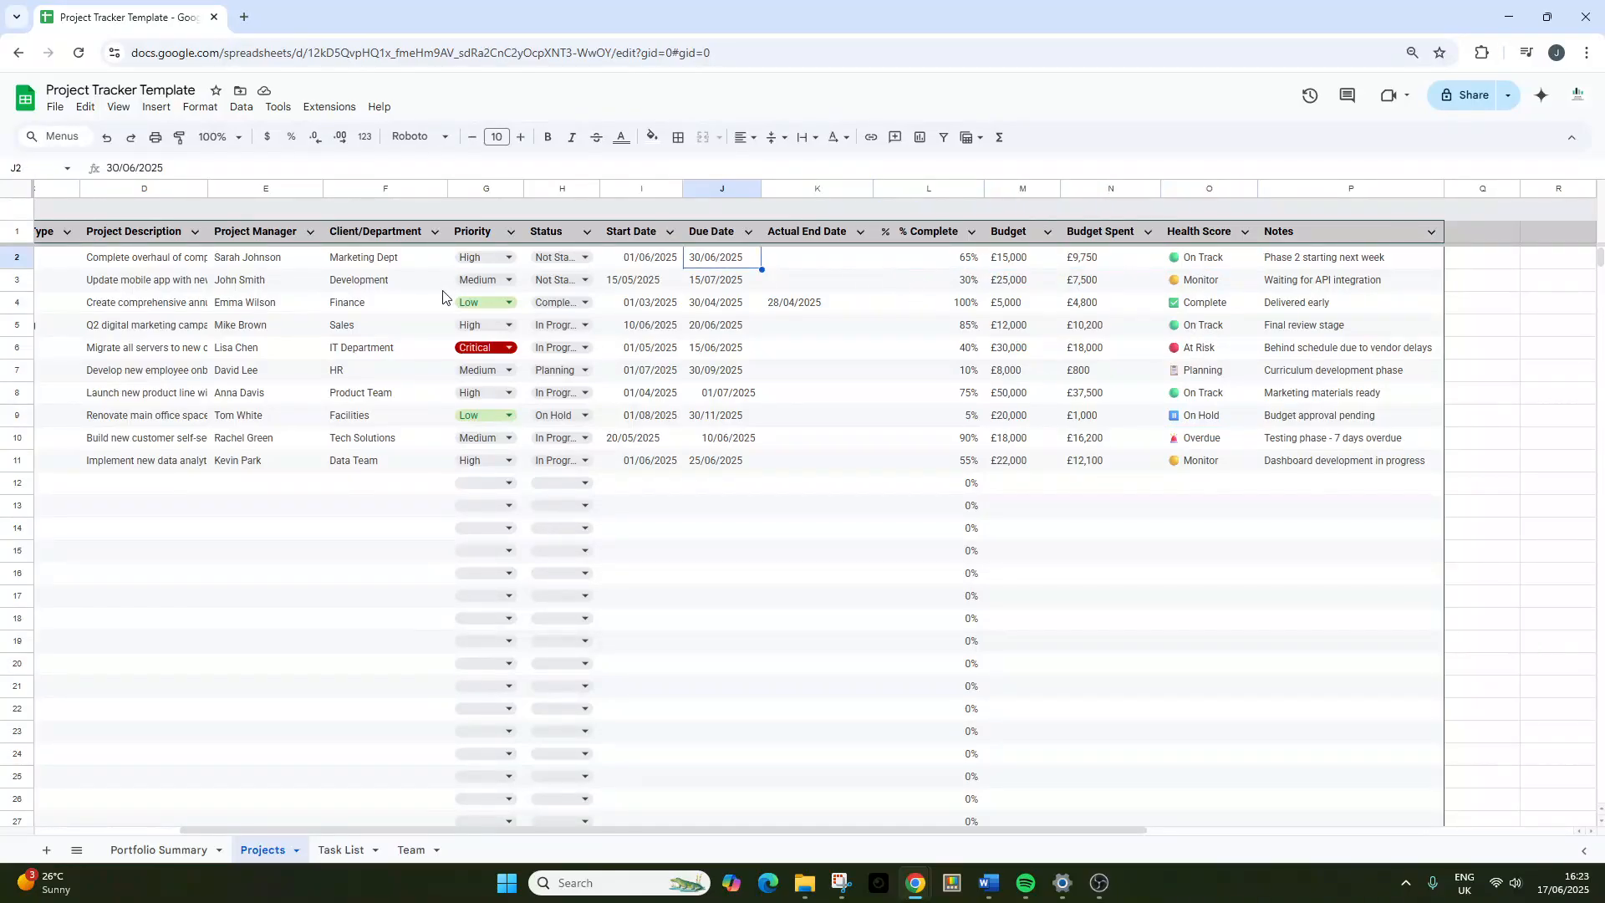
click(53, 190)
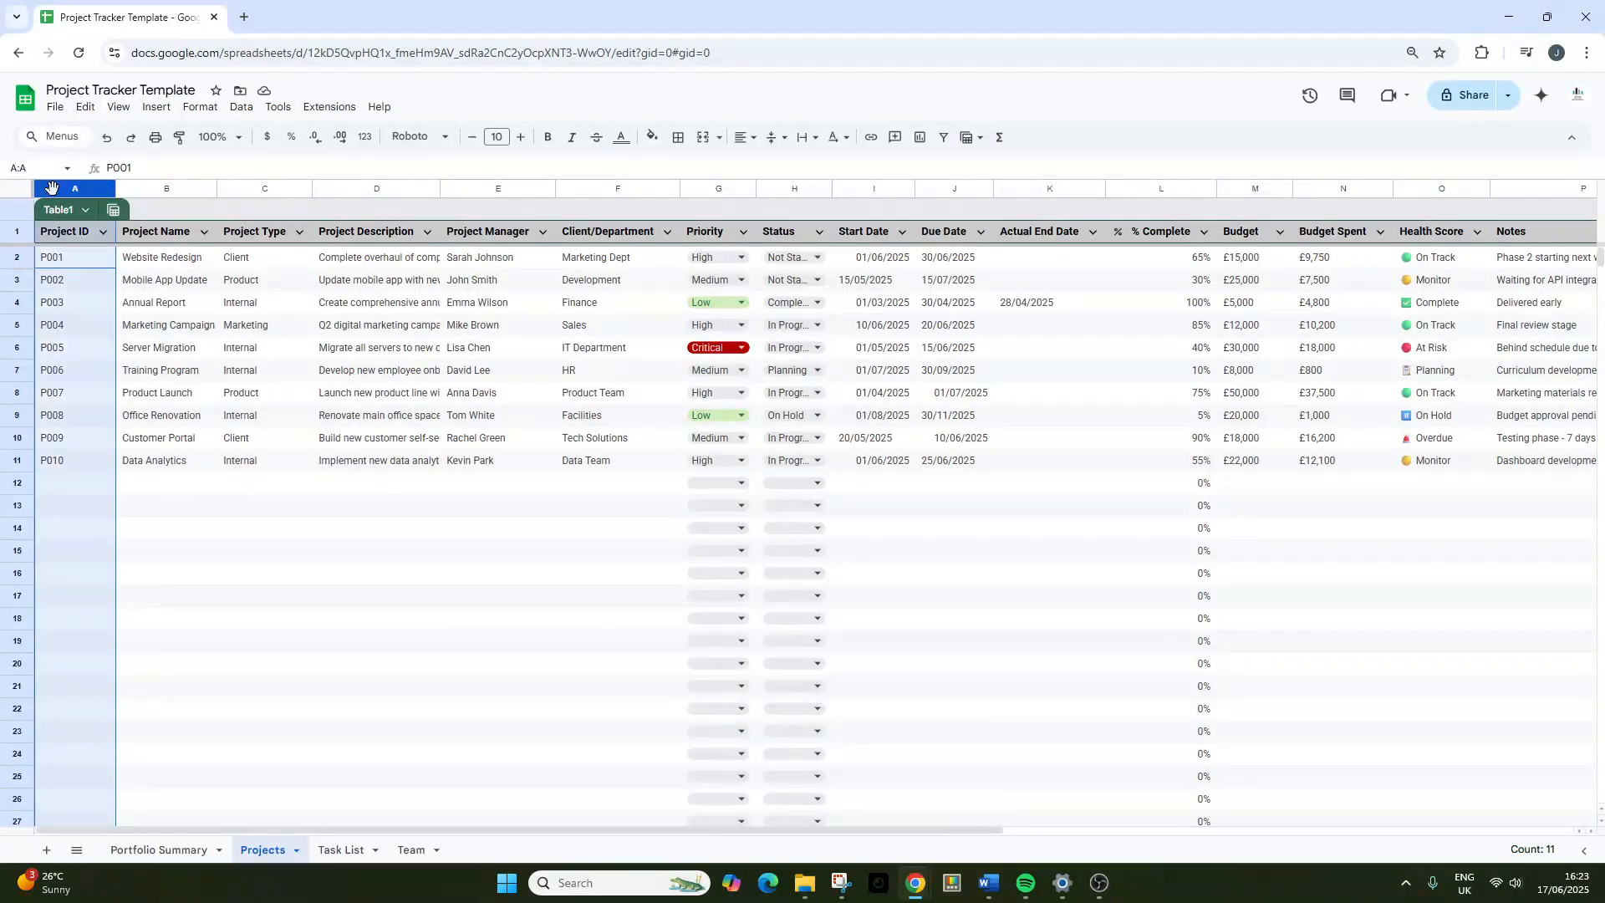
click(22, 193)
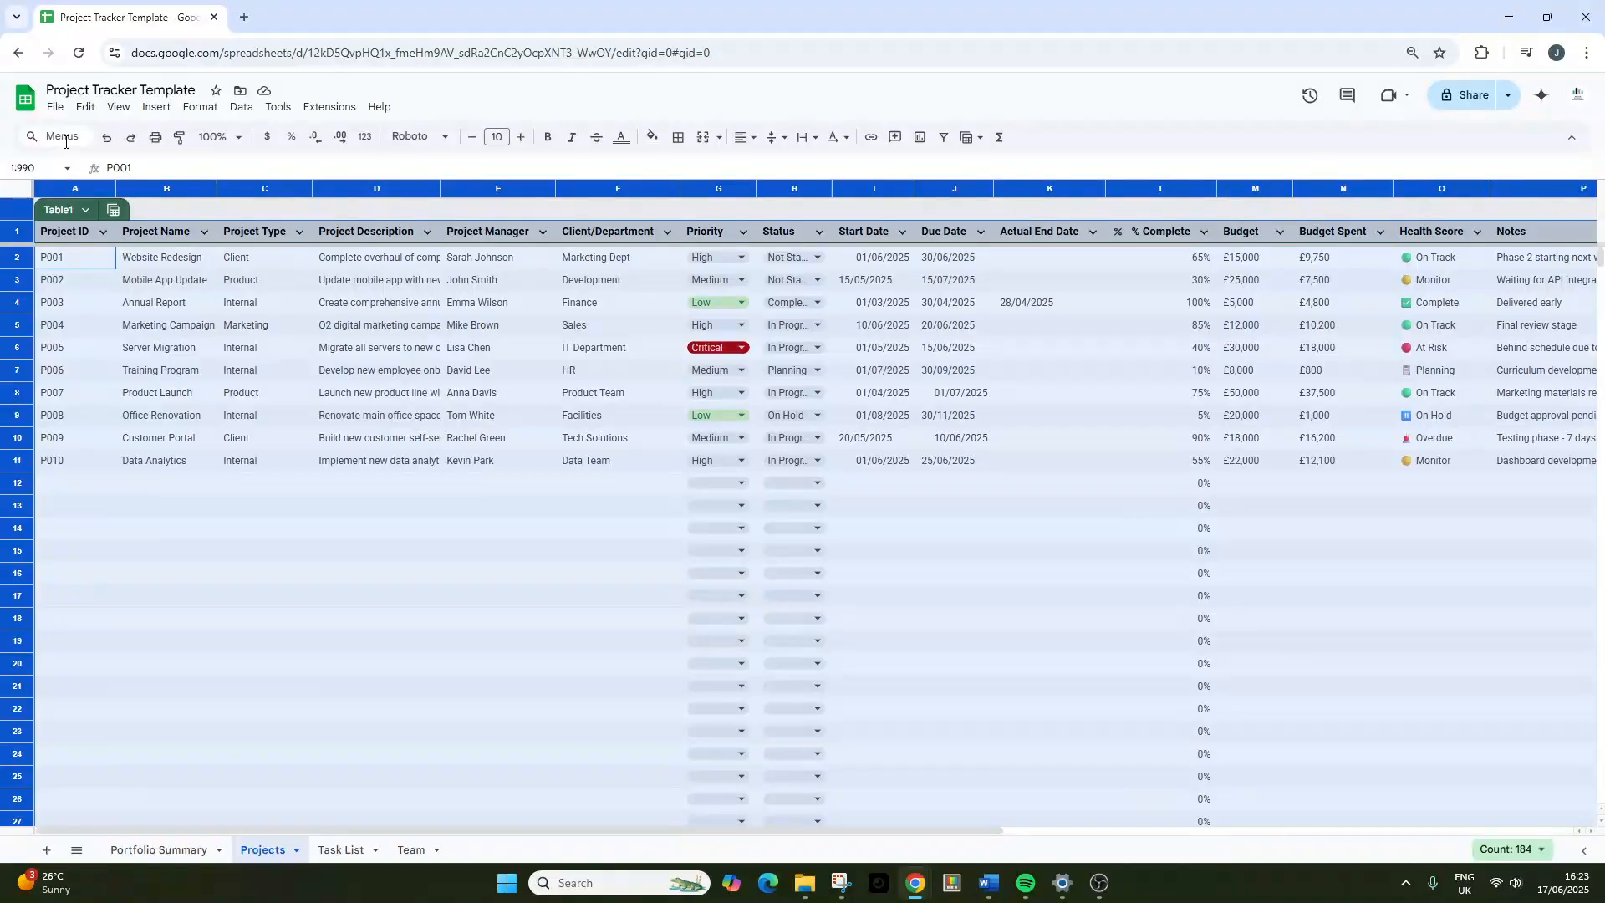
click(191, 108)
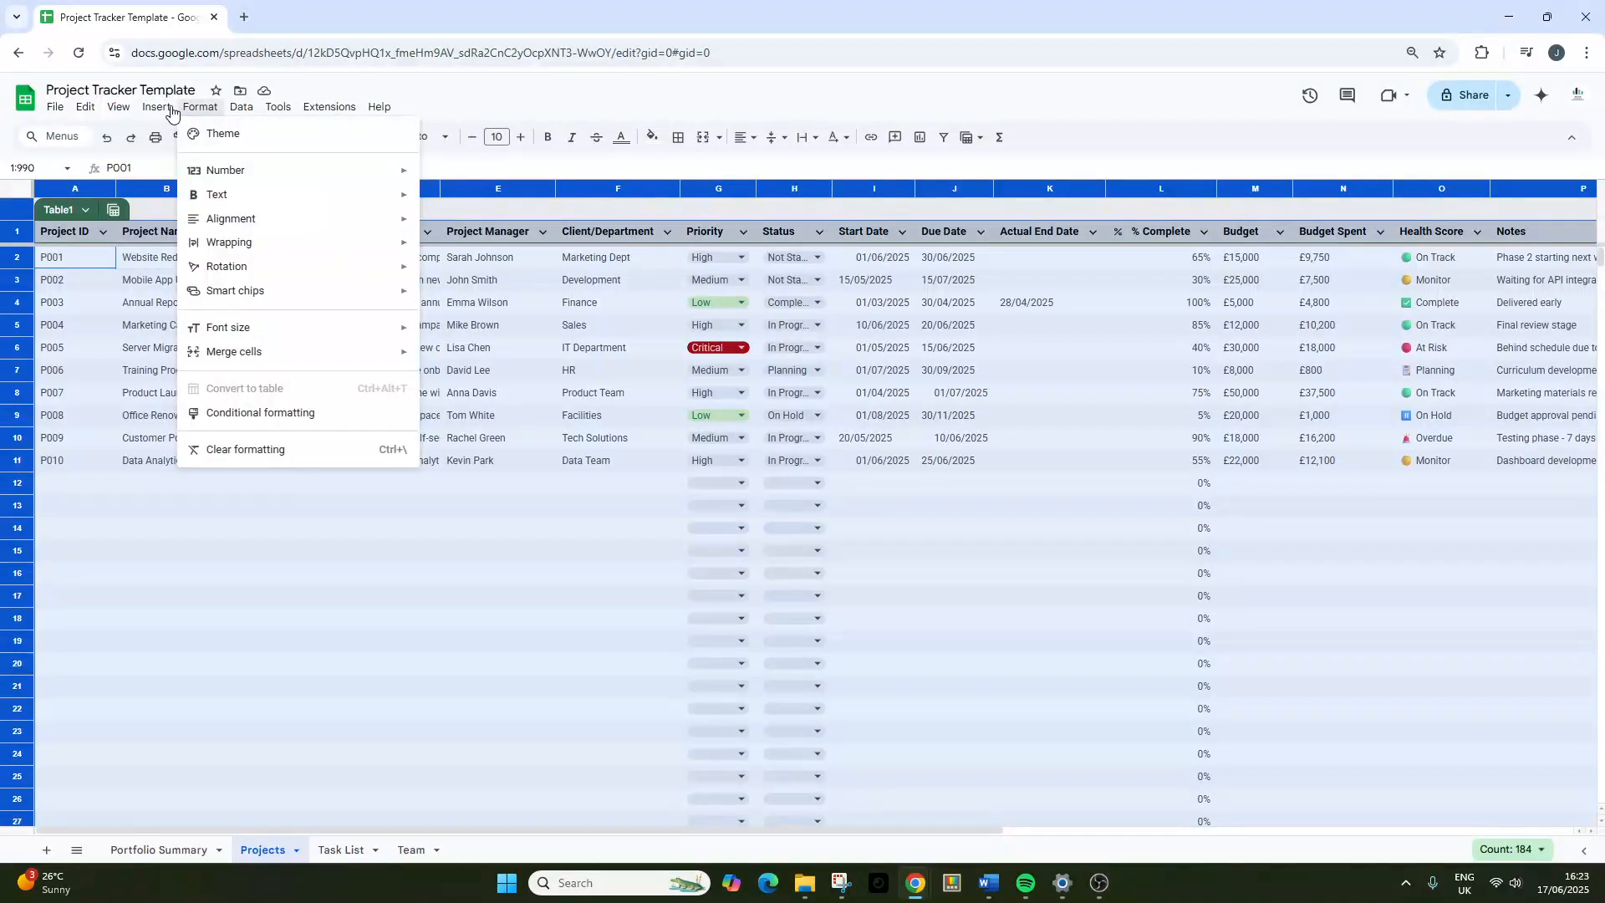
mouse_move(172, 112)
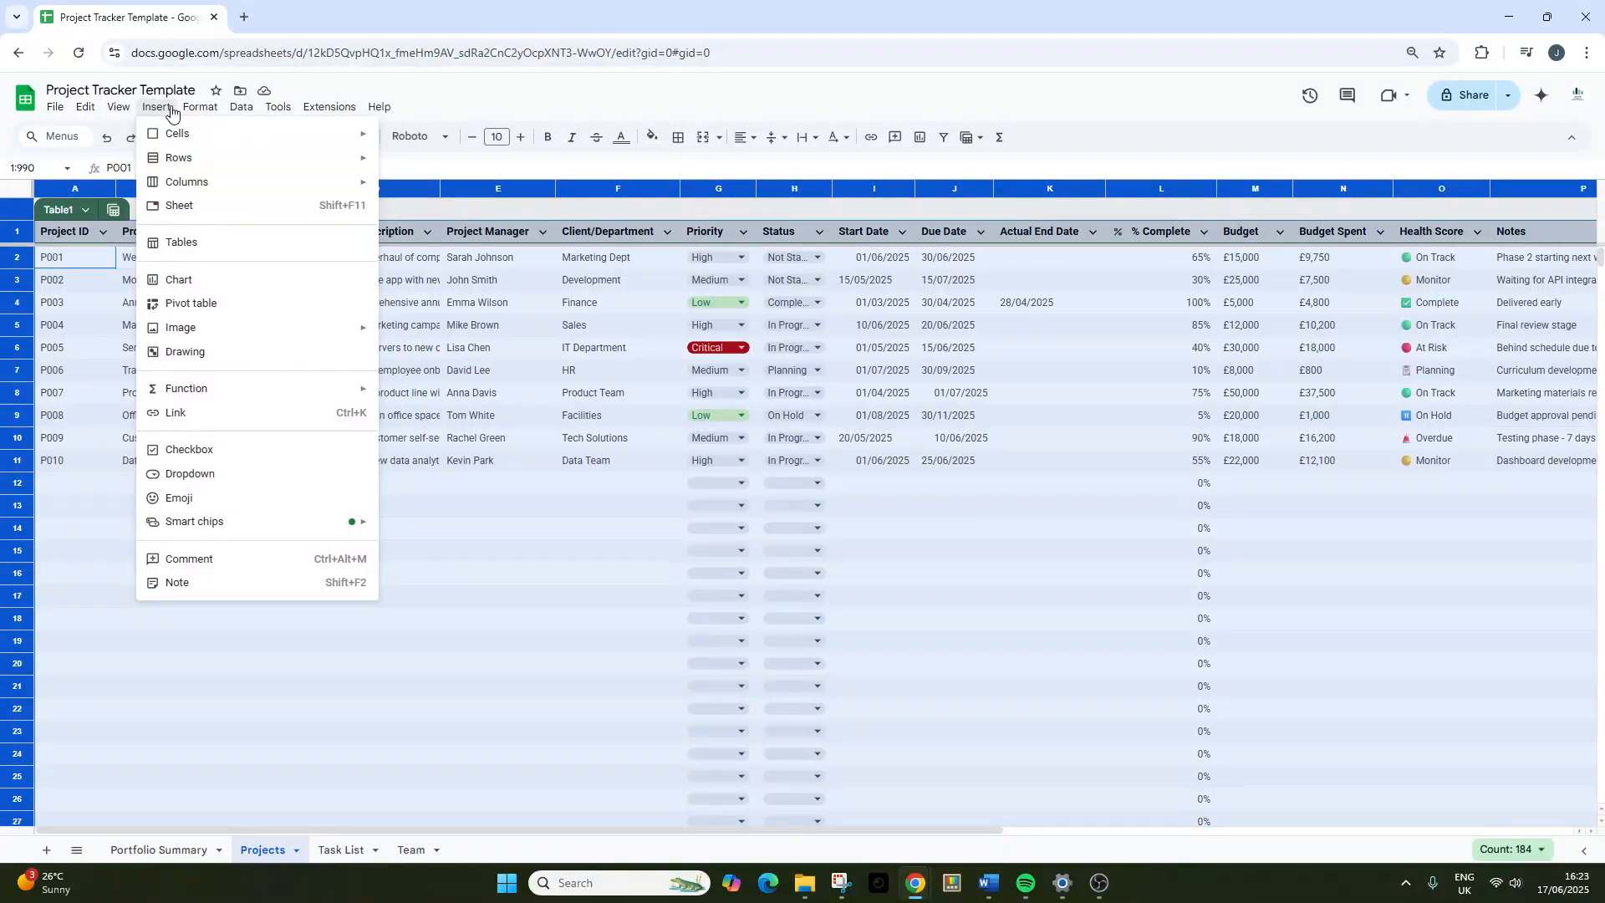
mouse_move(221, 115)
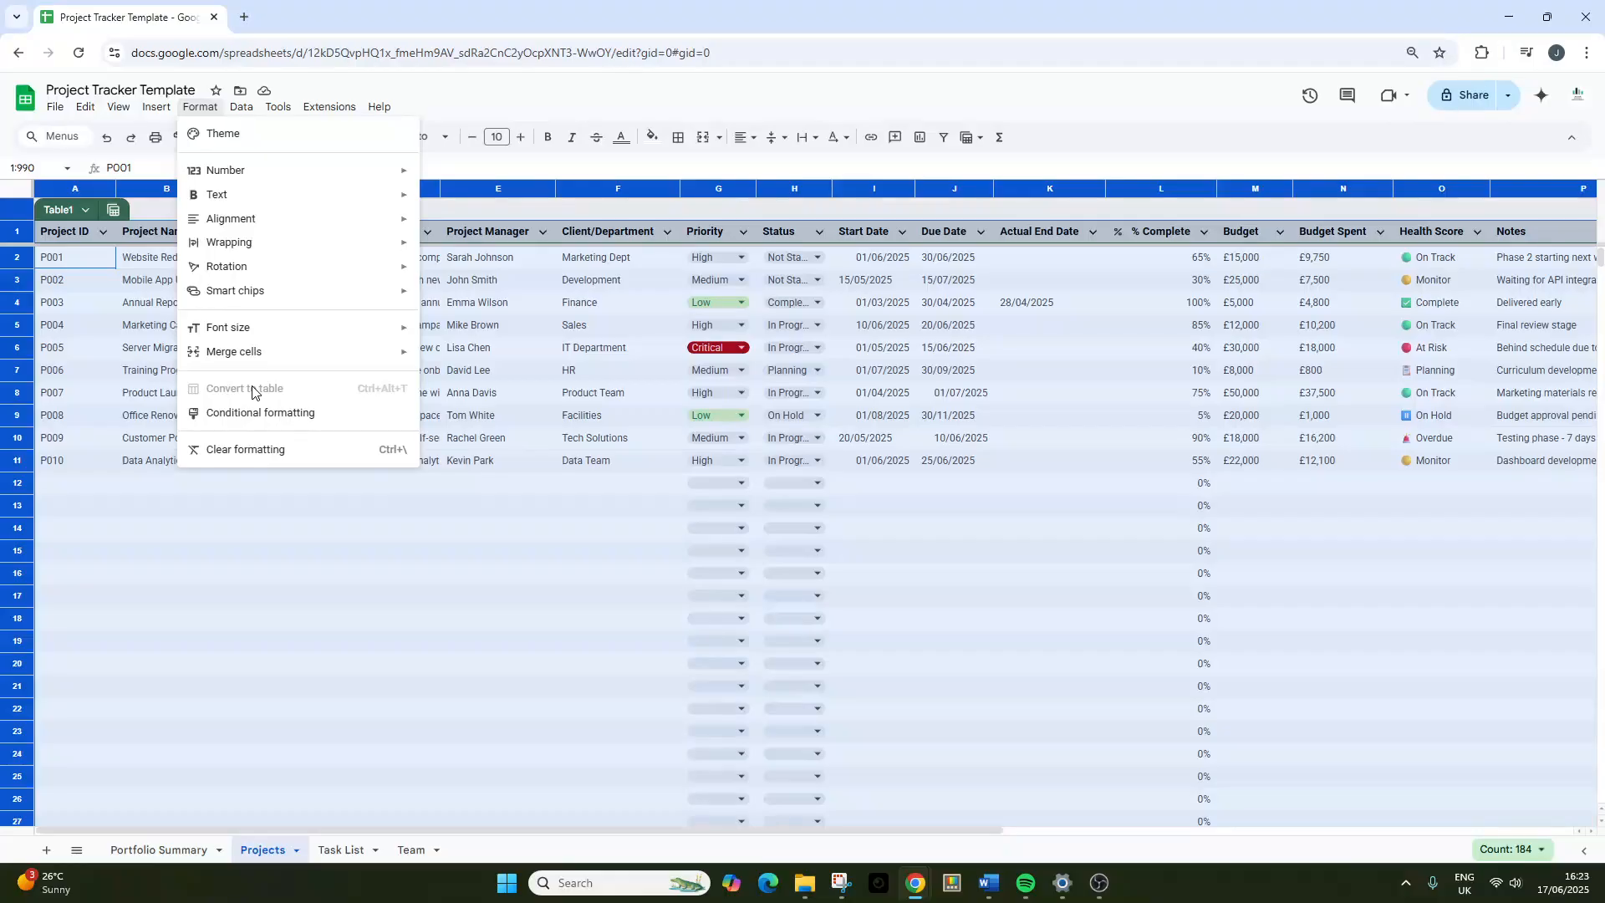
click(525, 332)
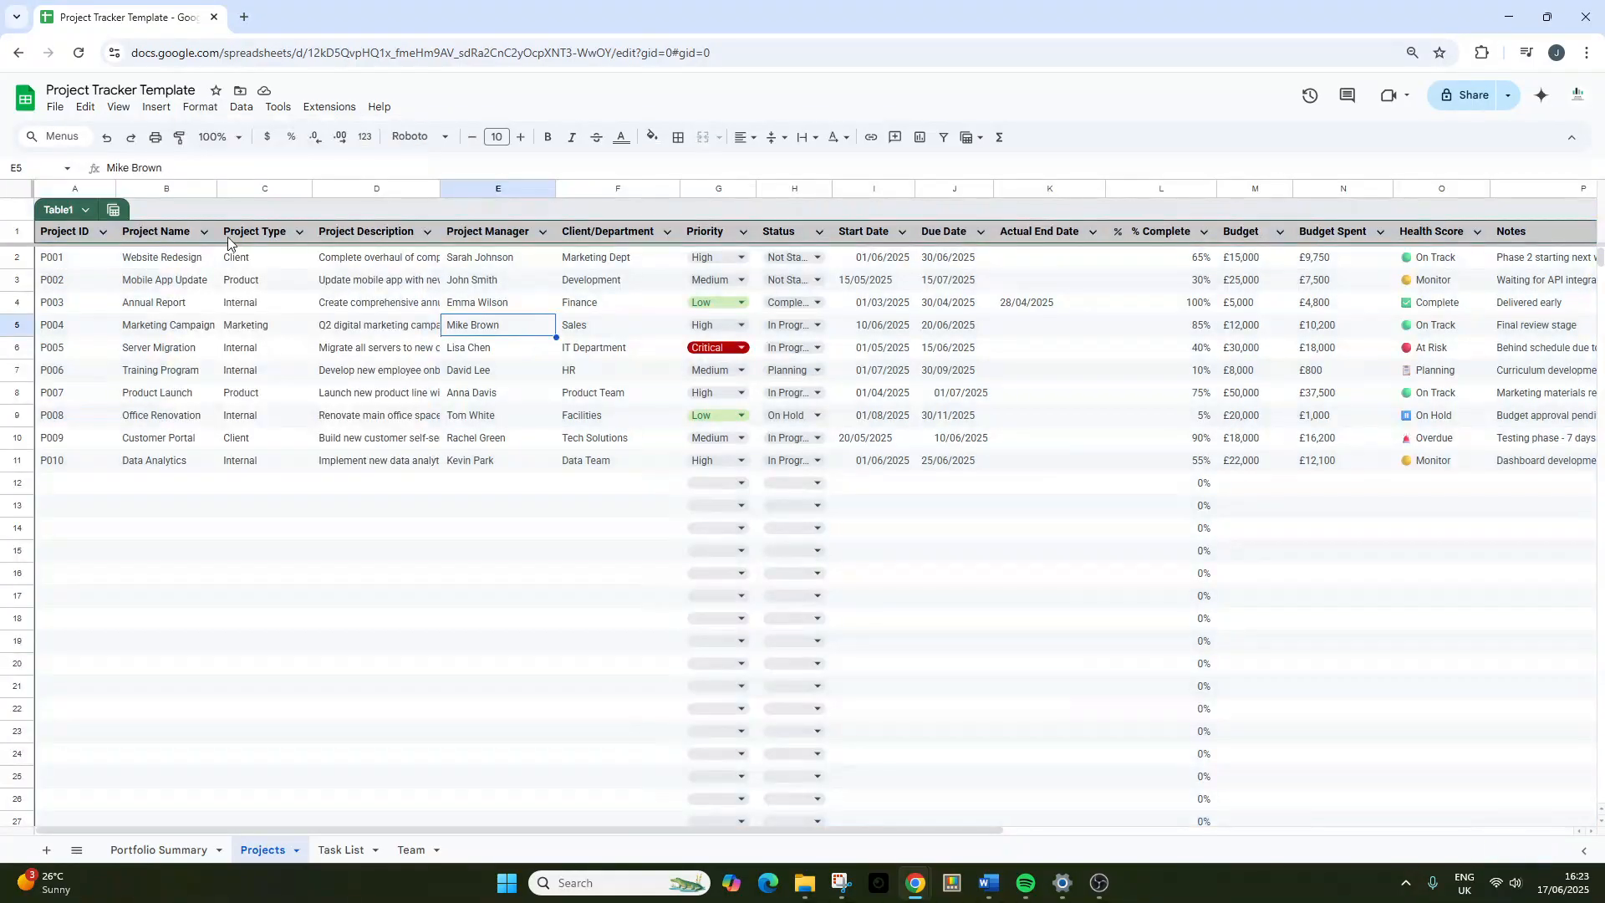
Examine the fill color choices for the header cells A1:E1 of the Projects table.
drag(82, 244, 553, 236)
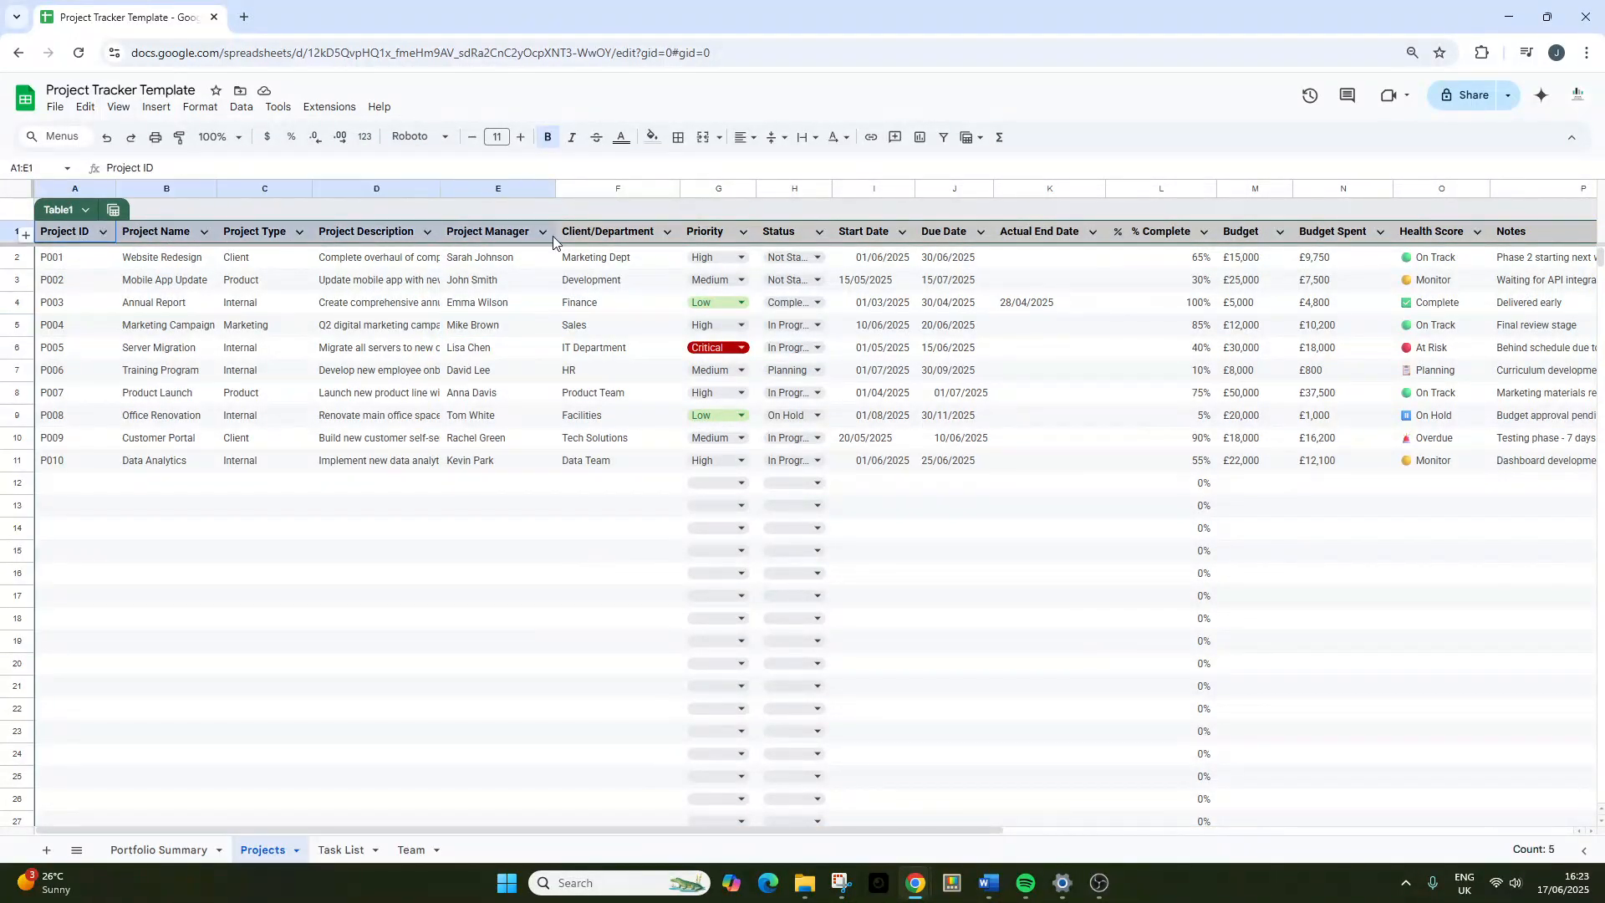
click(651, 137)
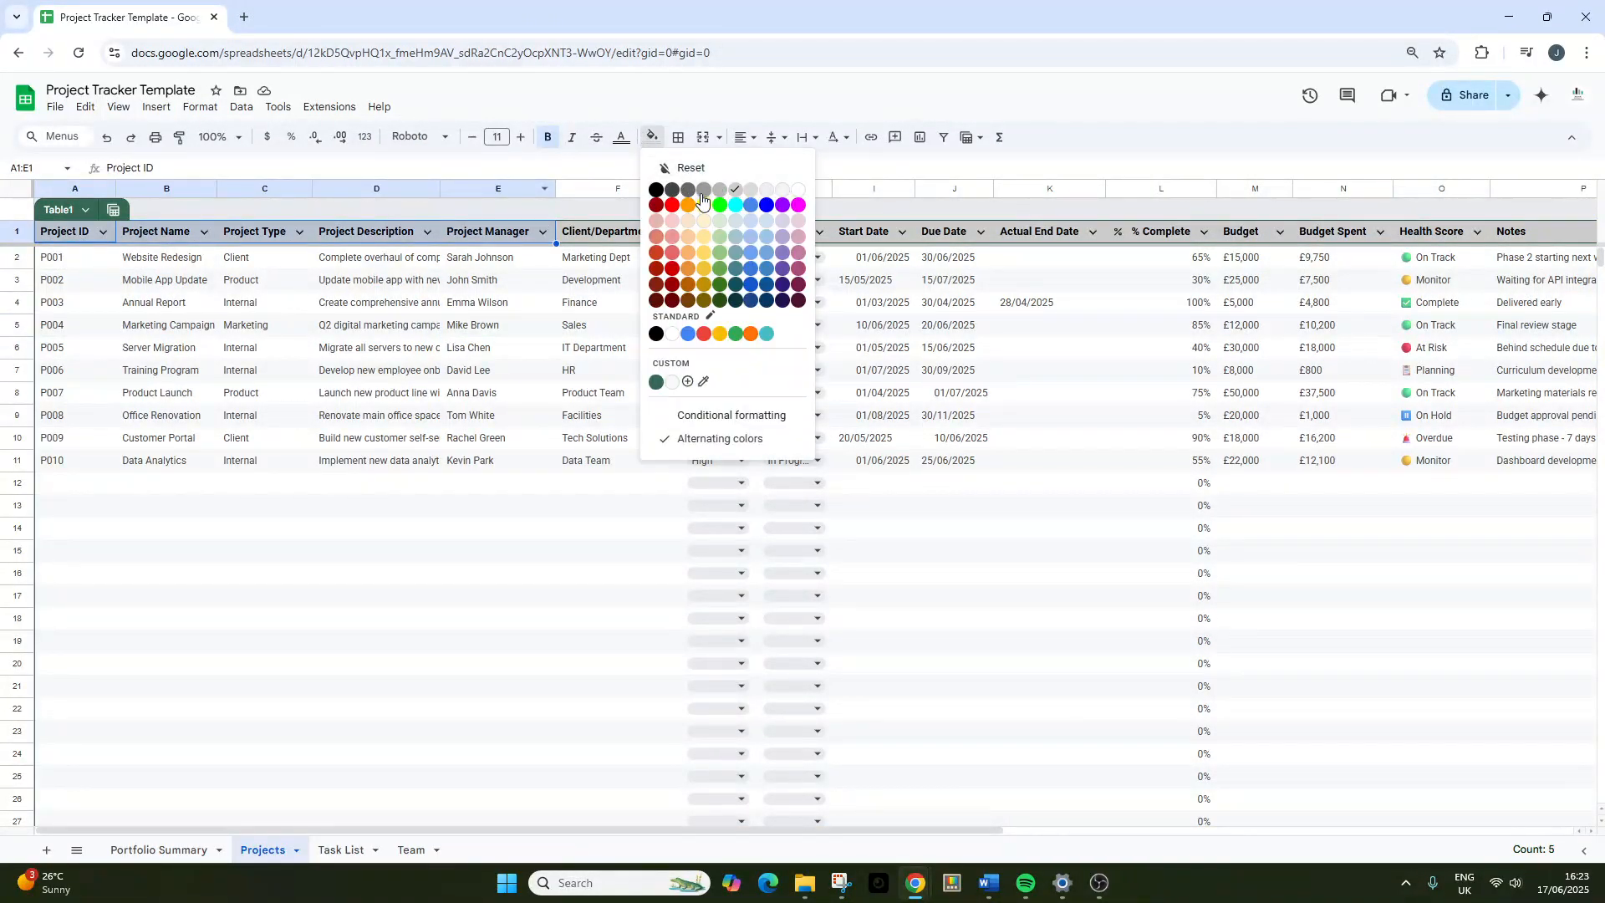
click(481, 308)
click(324, 301)
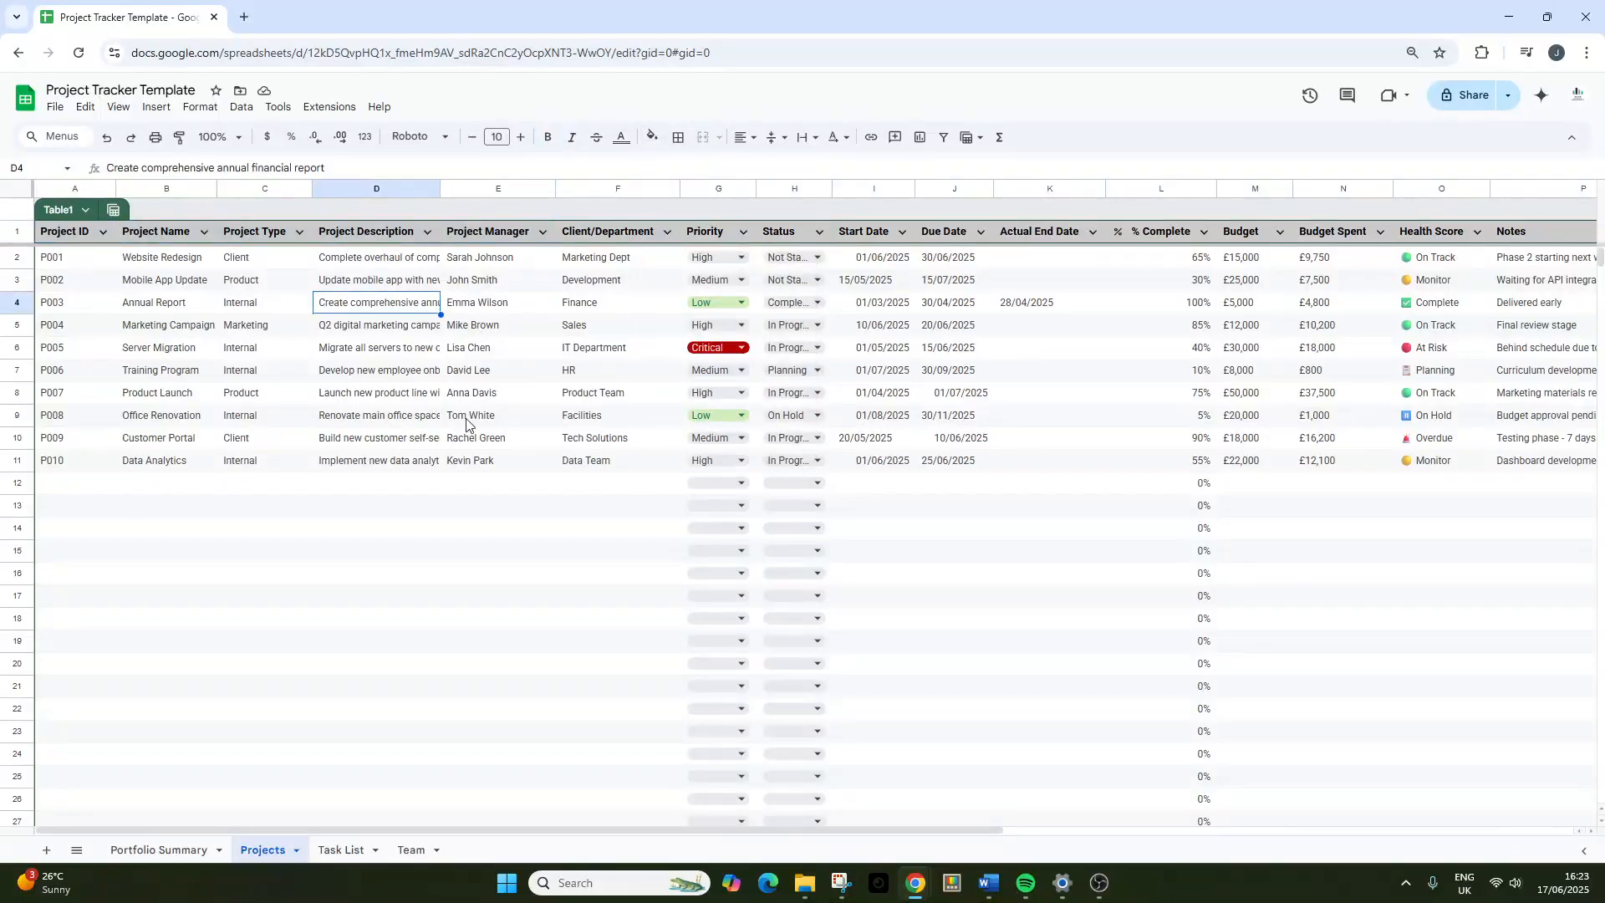
click(633, 528)
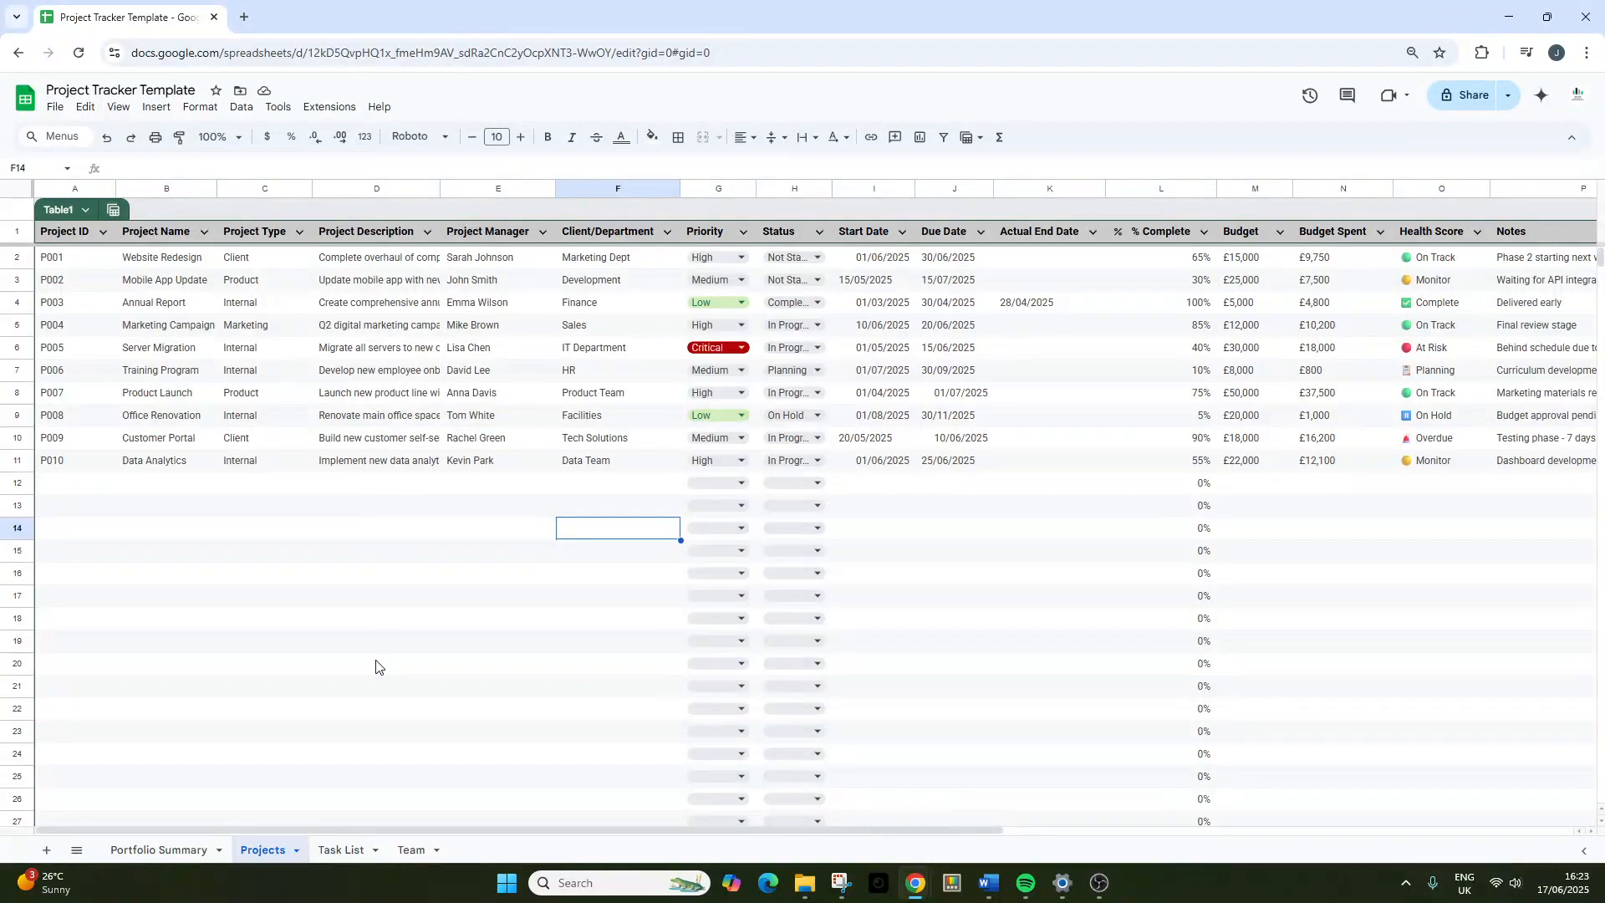
Open the Task List sheet and examine its Task ID, Task Name, Project and Assigned To columns.
click(341, 849)
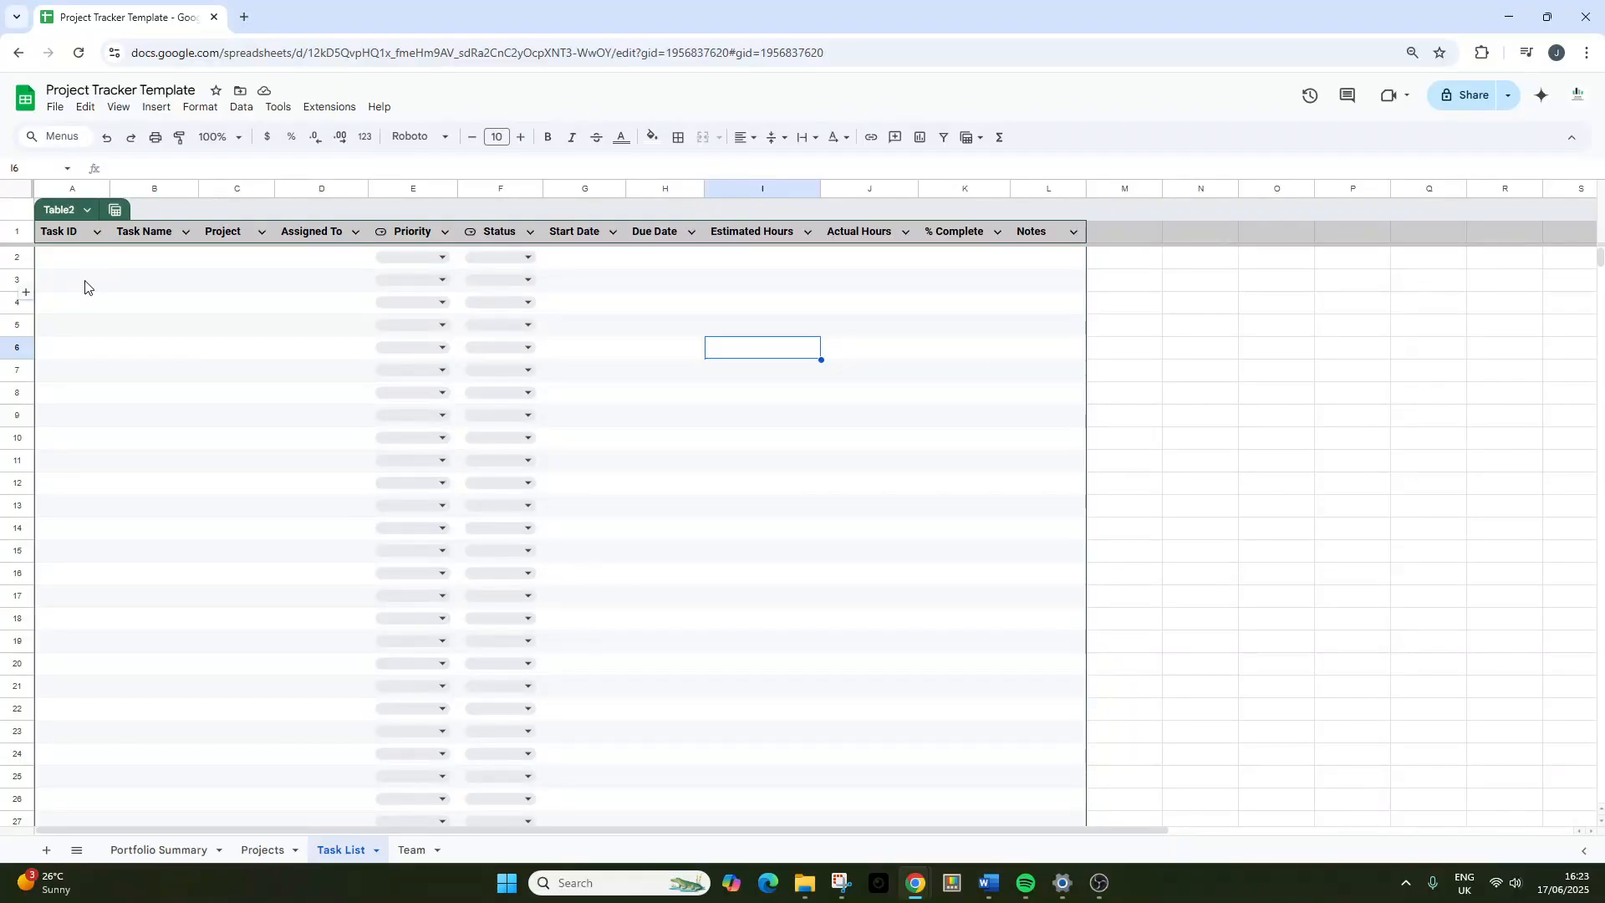
click(64, 228)
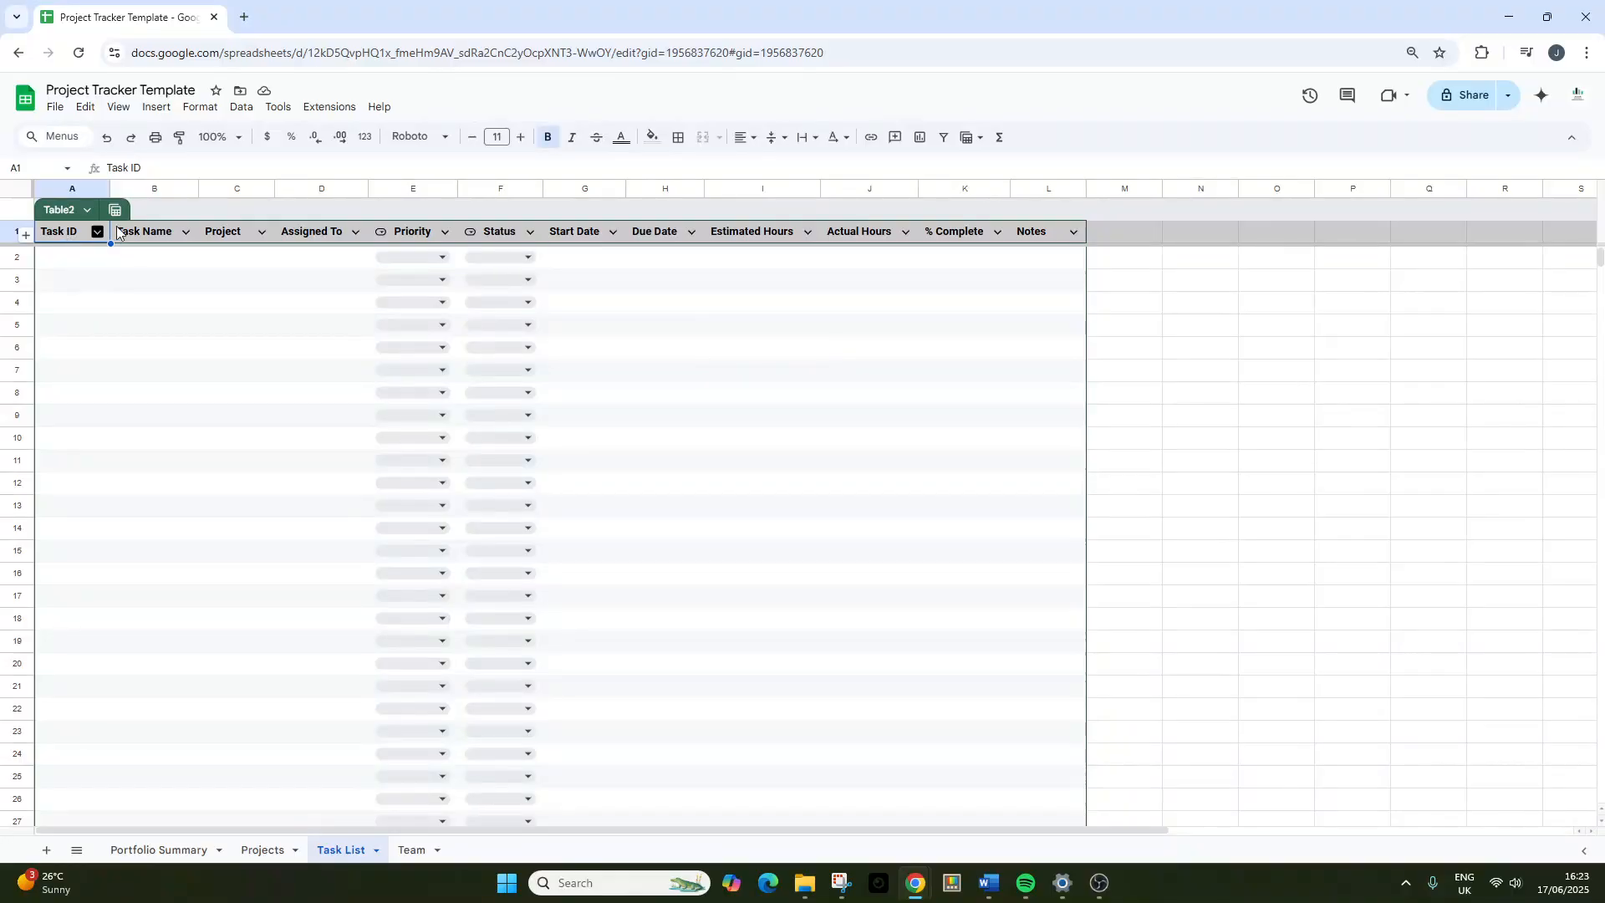
click(141, 227)
click(235, 238)
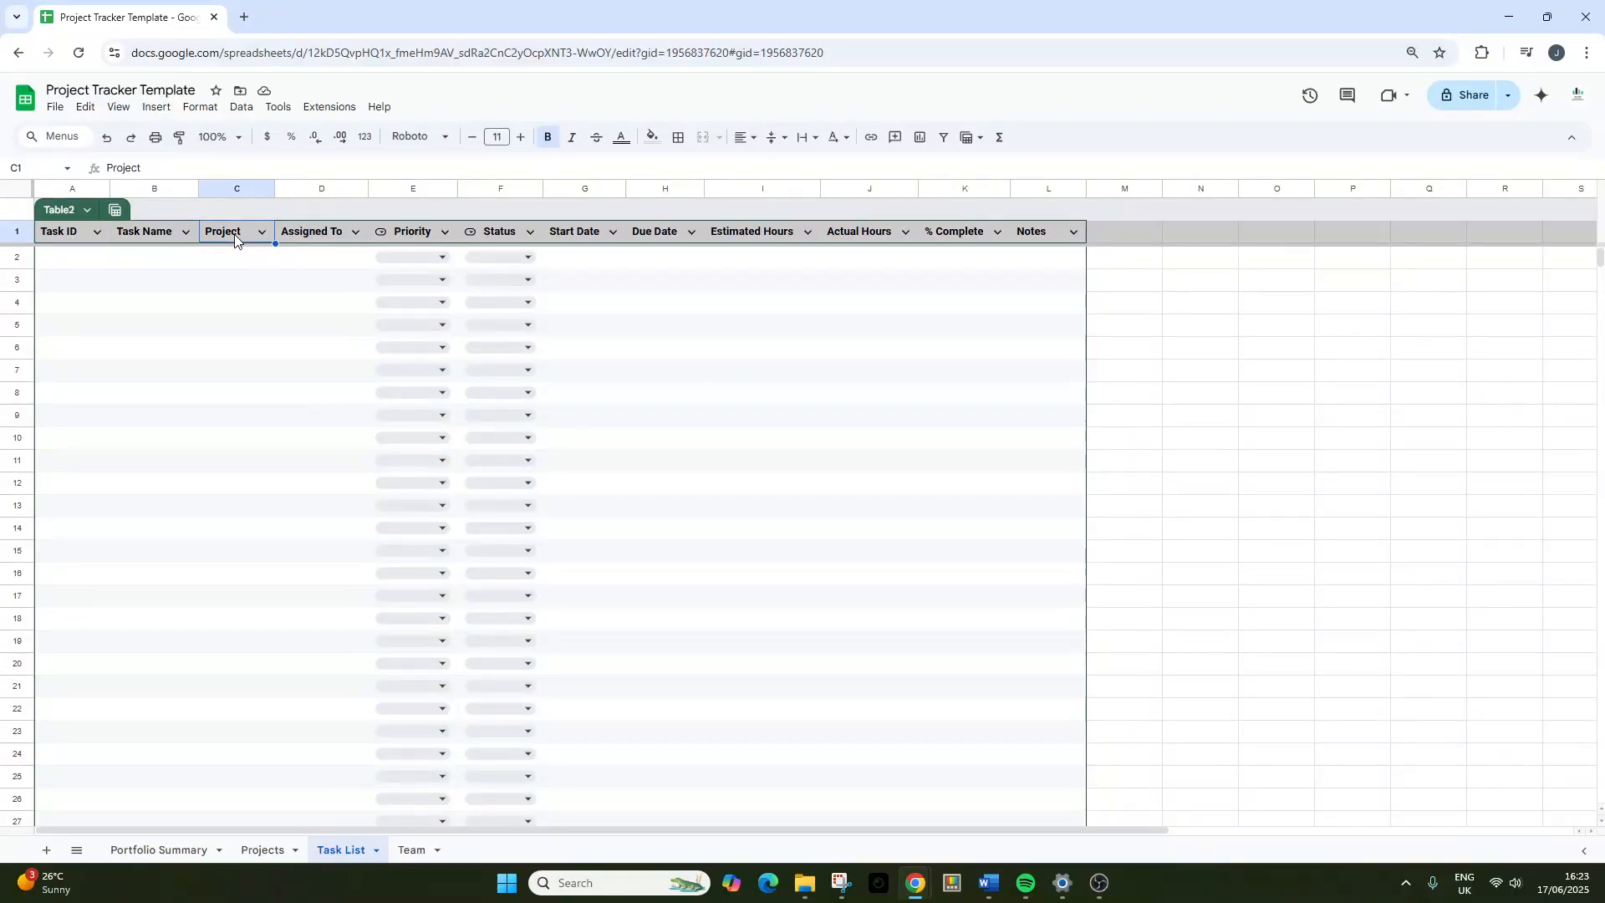
click(228, 189)
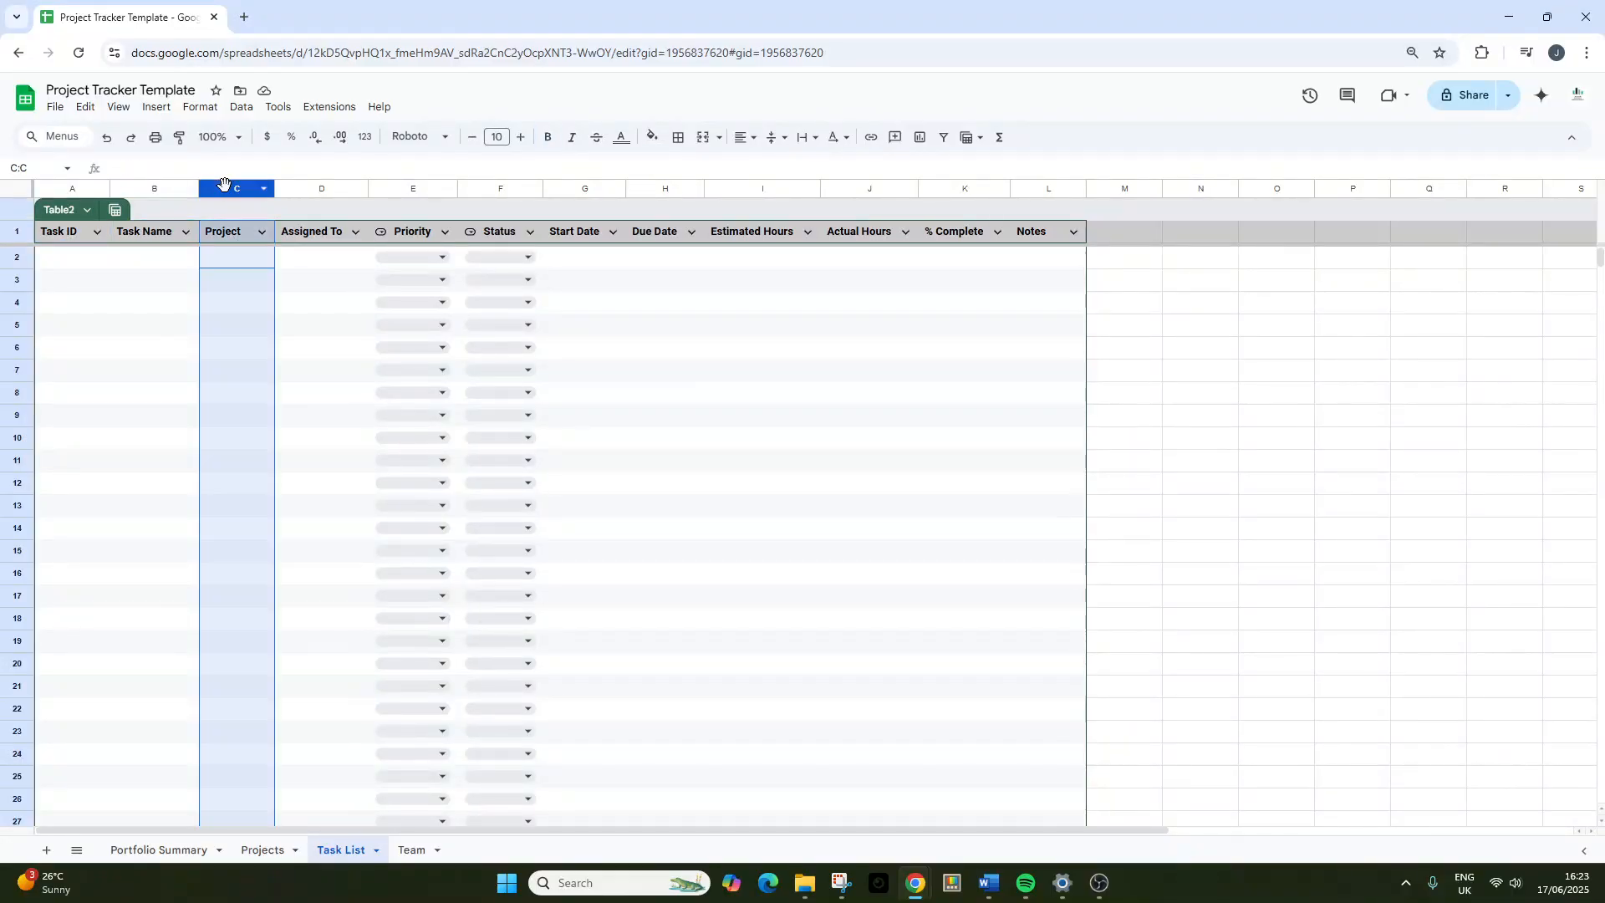
click(318, 240)
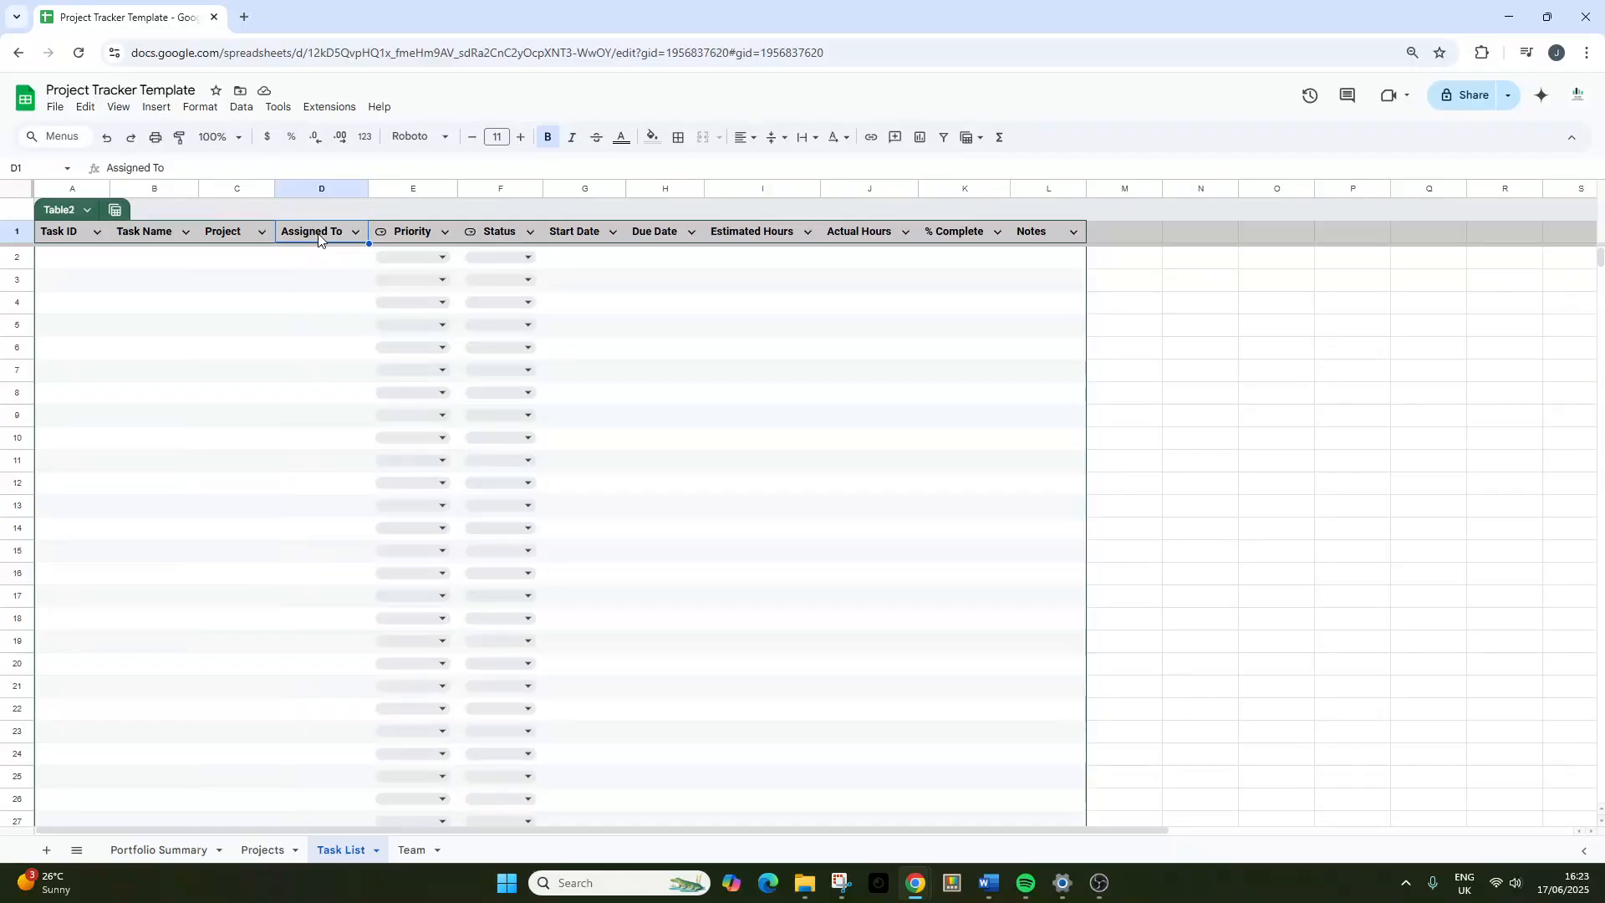
Examine the Priority column and the dropdown options of the Status column in the Task List table.
click(422, 231)
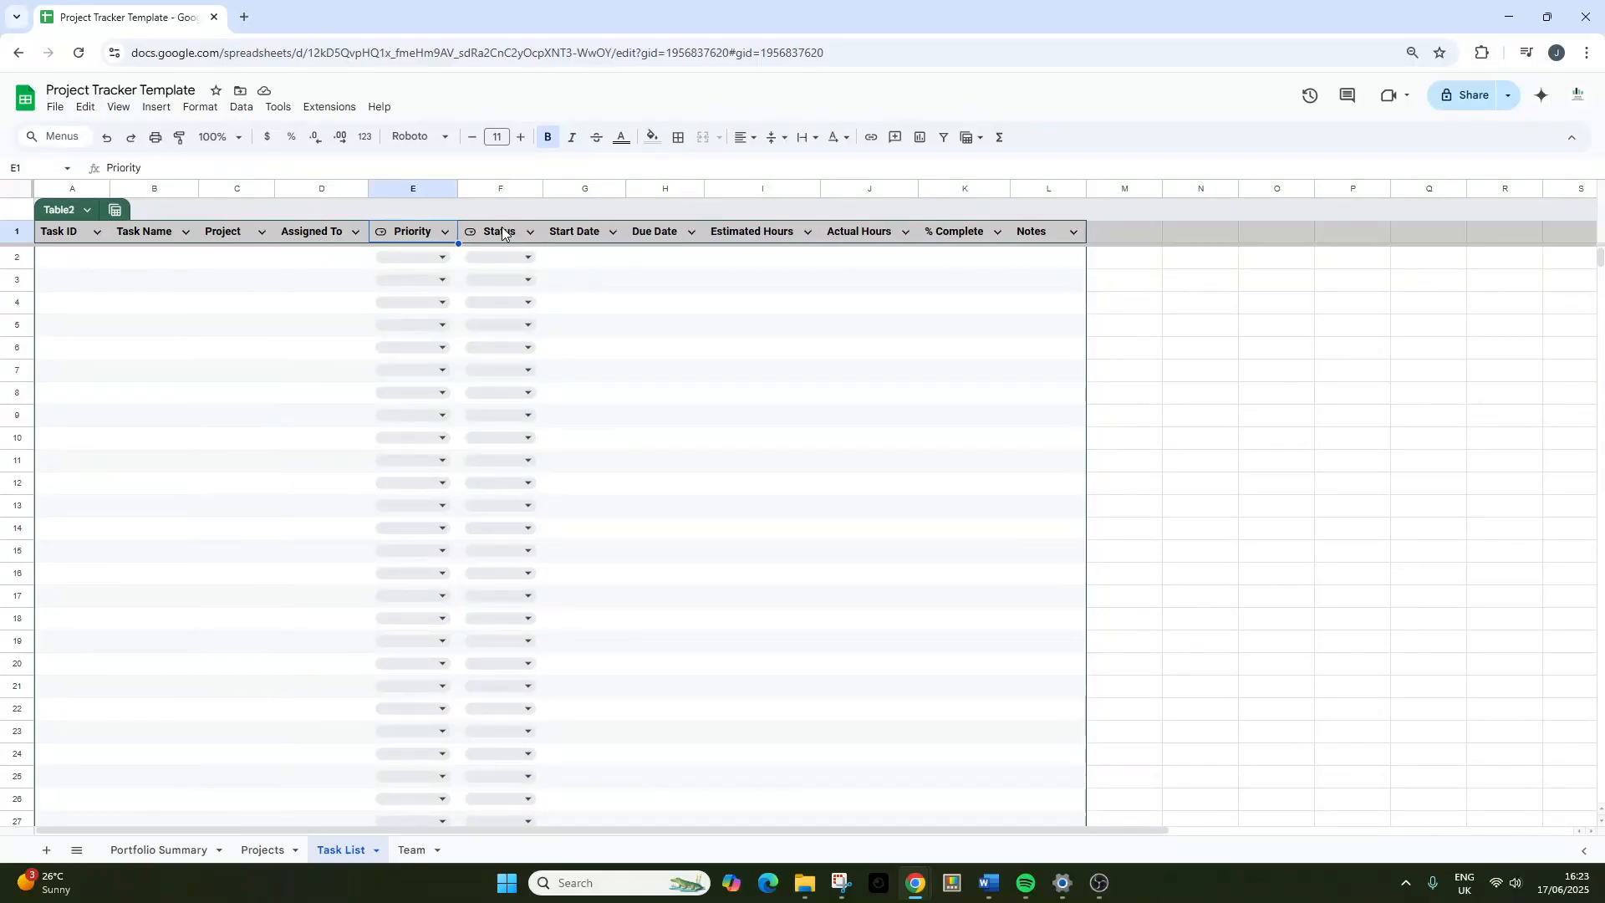
click(417, 257)
click(522, 257)
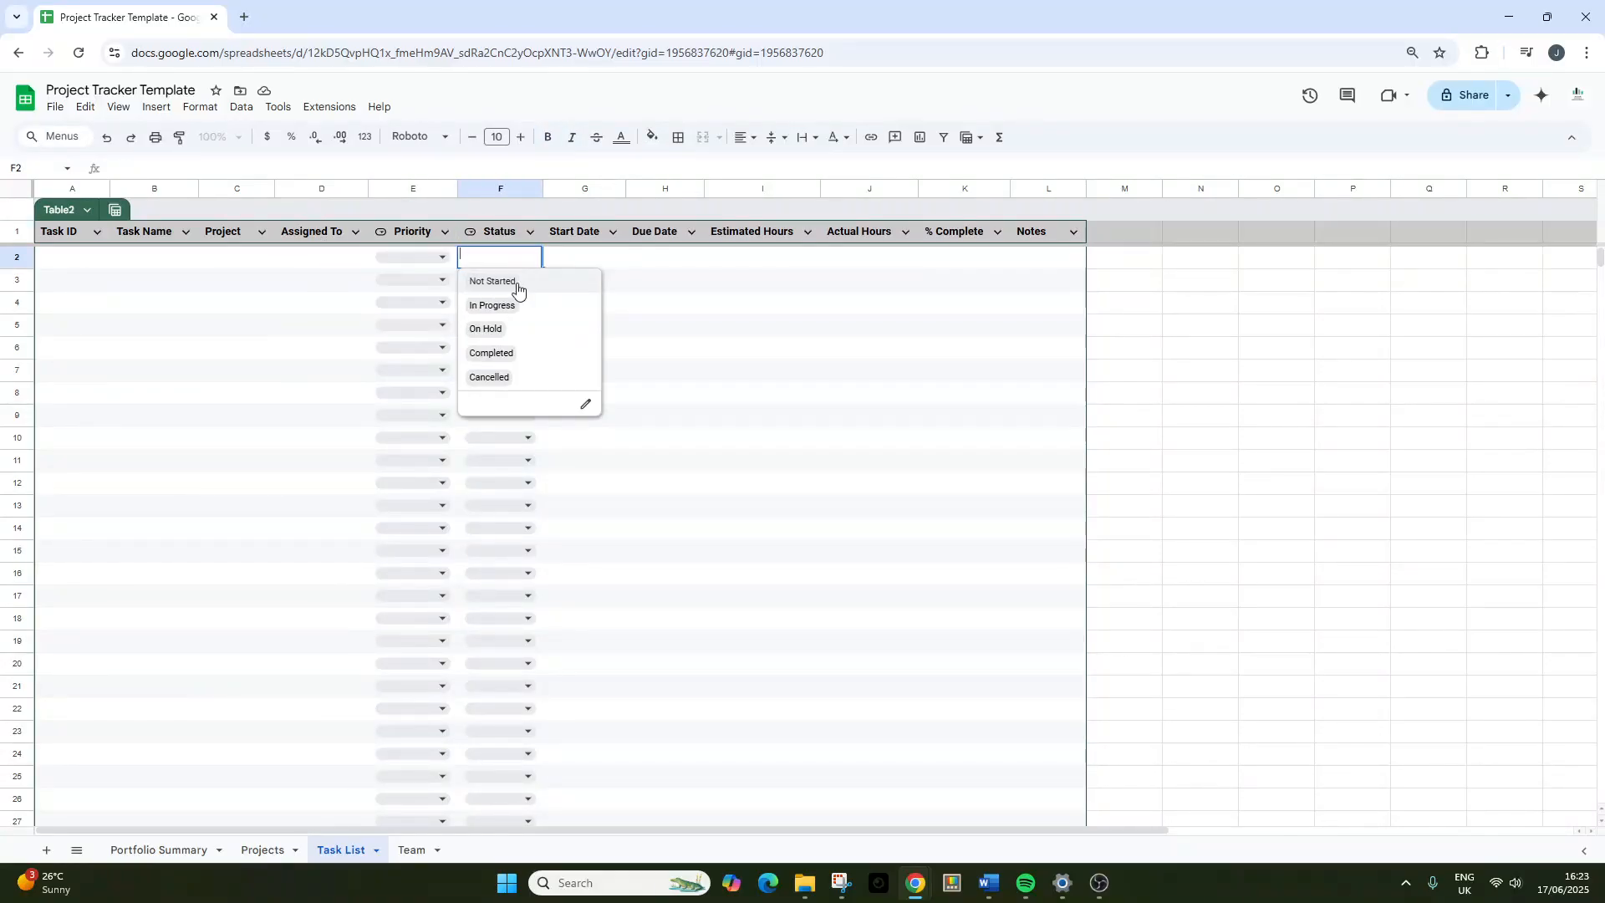
click(595, 284)
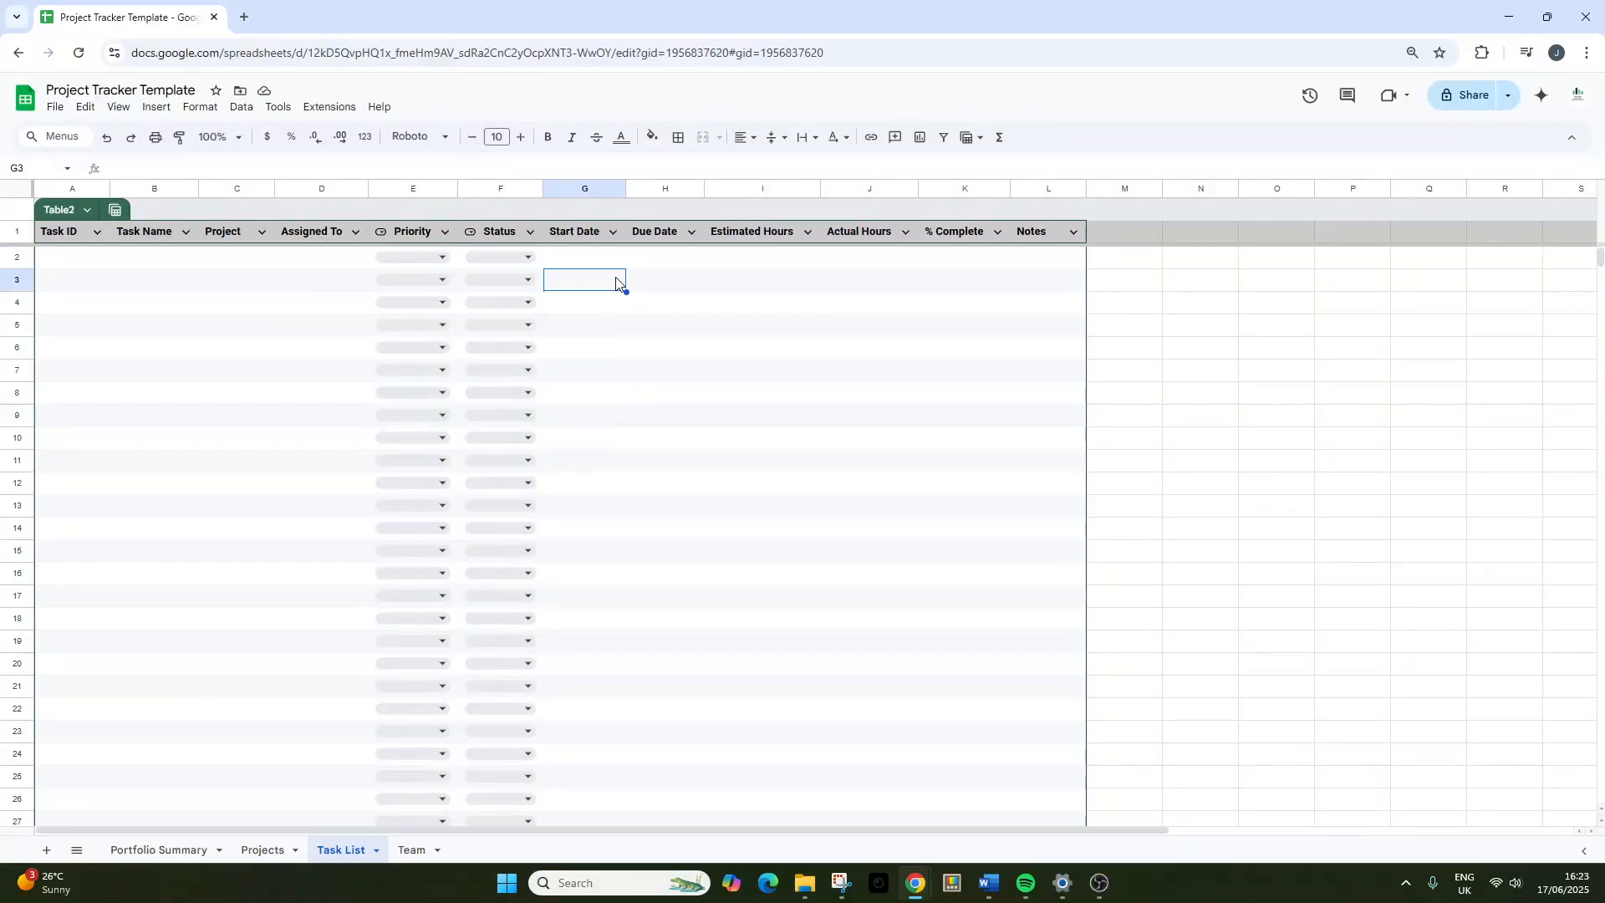
Review the Start Date through Notes columns of the Task List table and widen the Notes column.
click(572, 261)
click(686, 261)
click(751, 261)
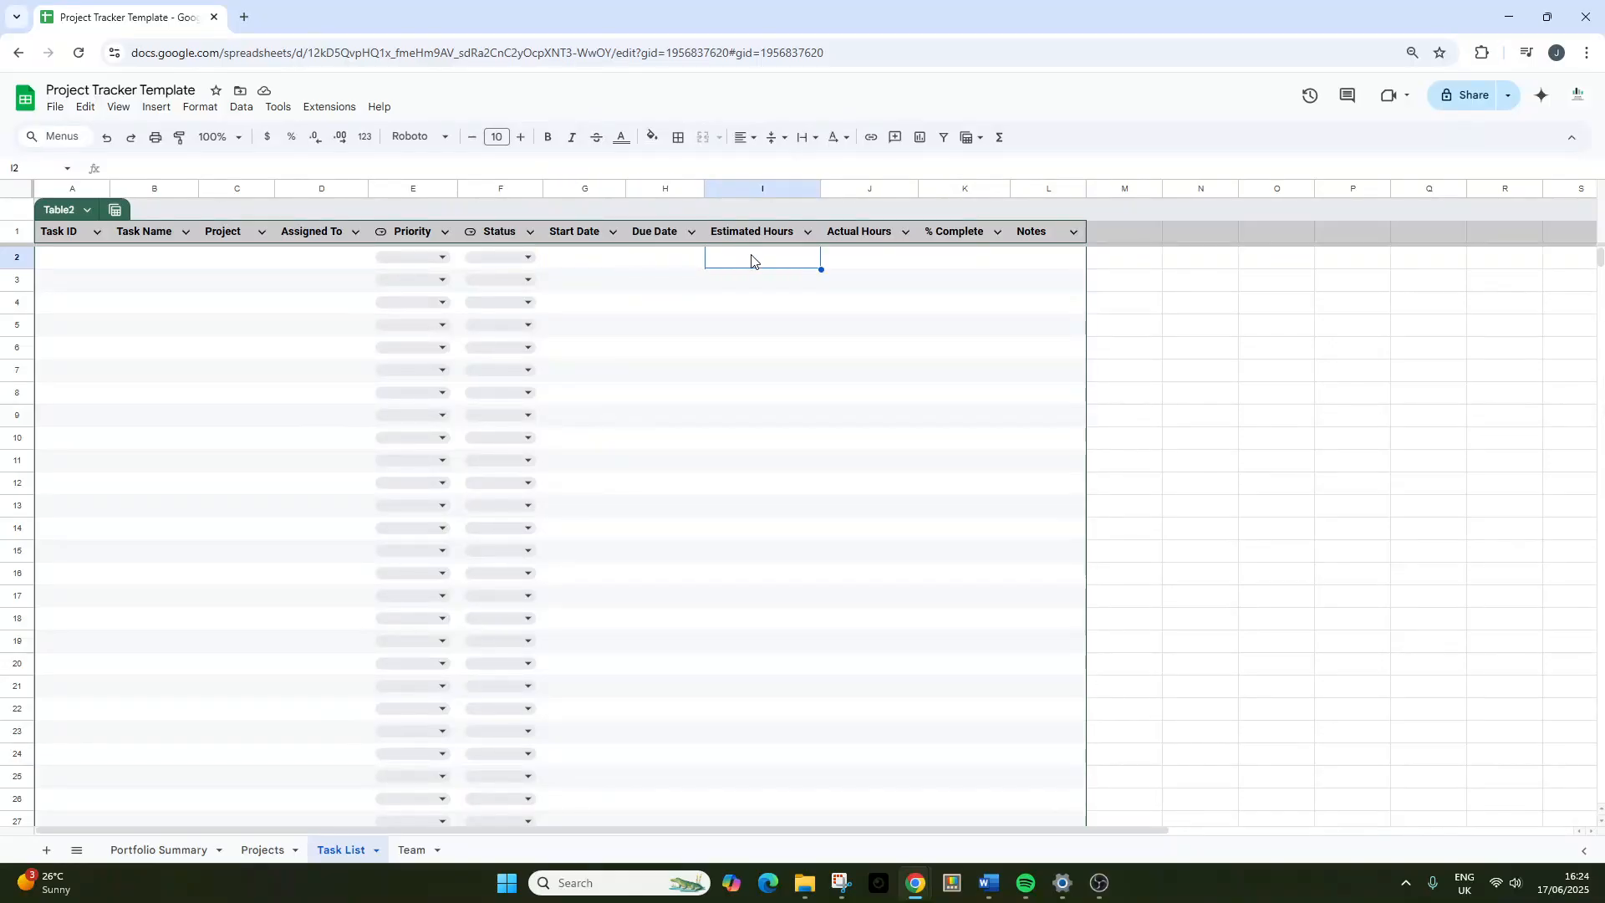
click(887, 260)
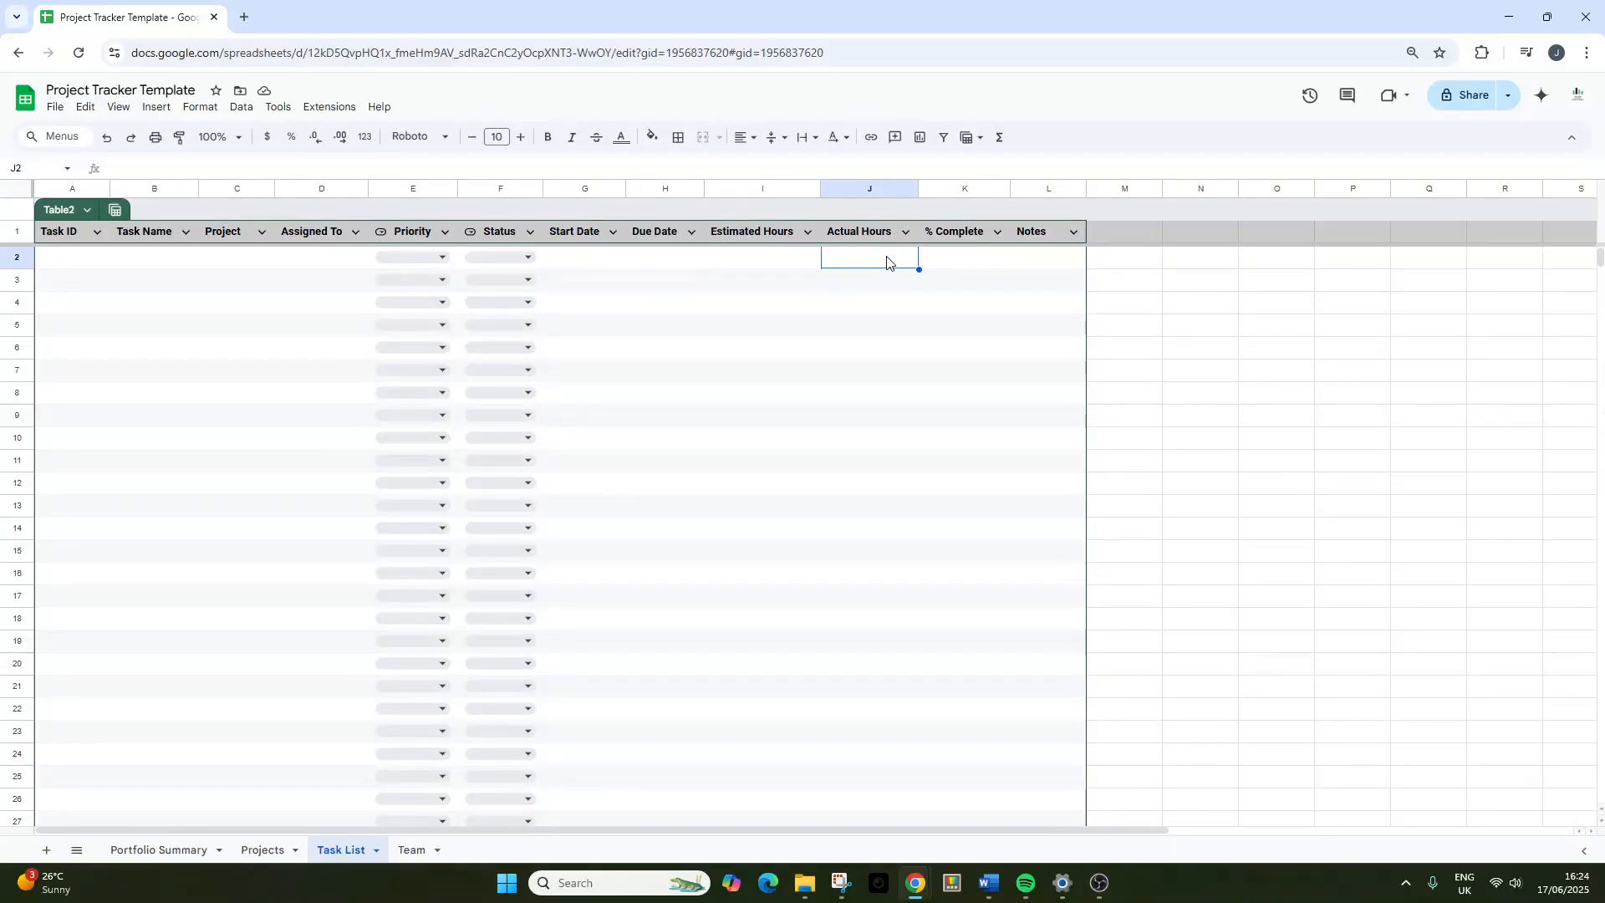
click(968, 264)
click(1065, 261)
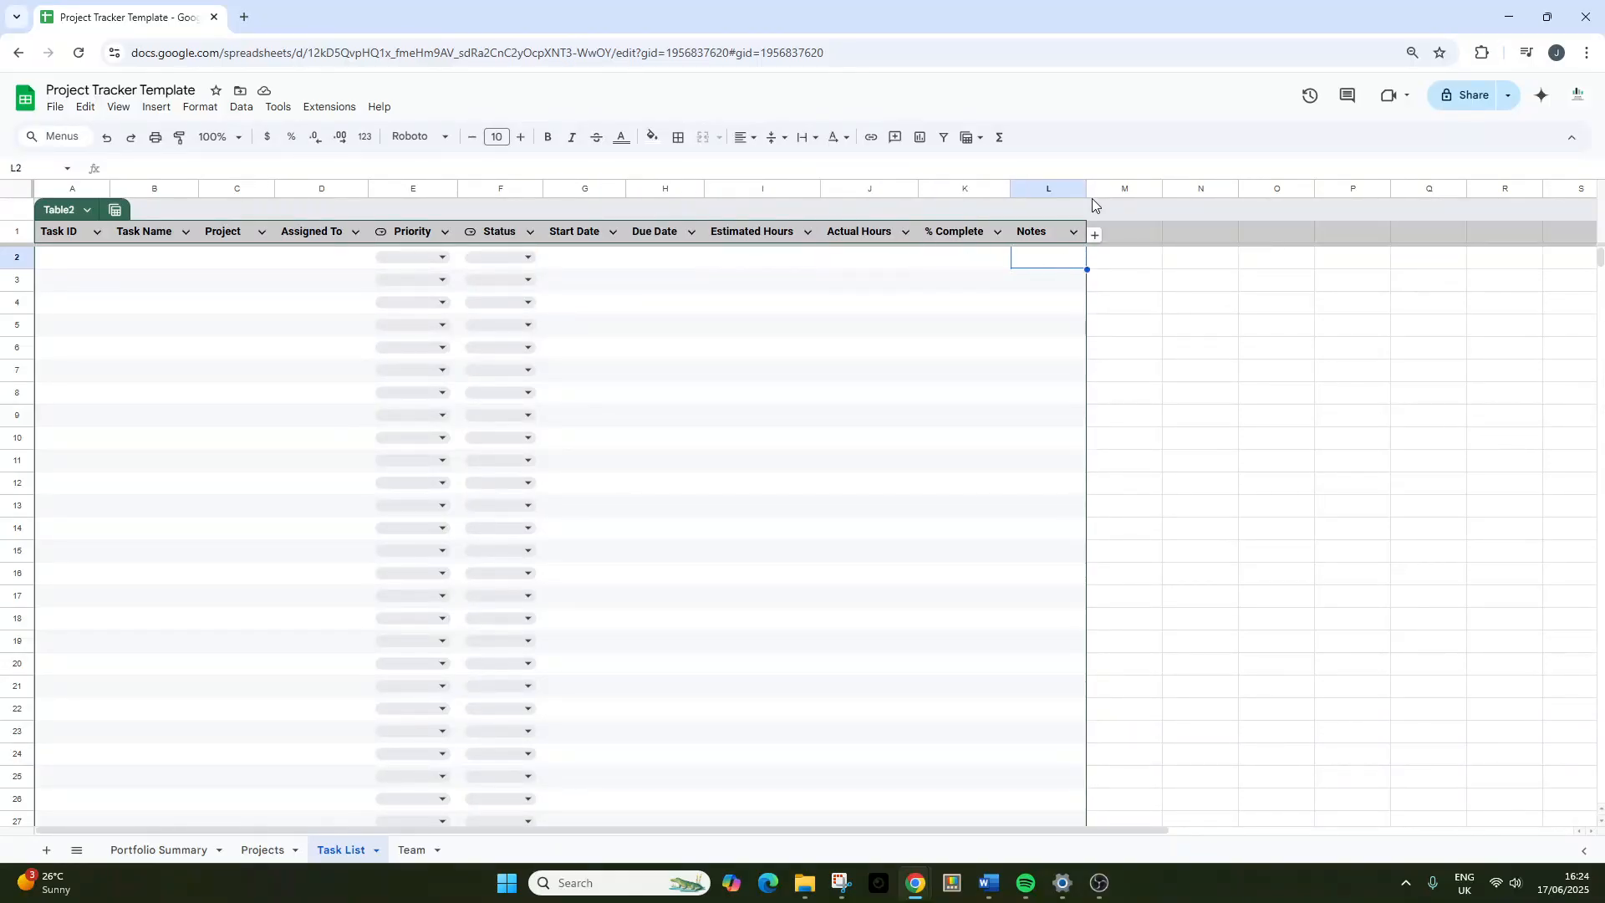
drag(1092, 199, 1246, 200)
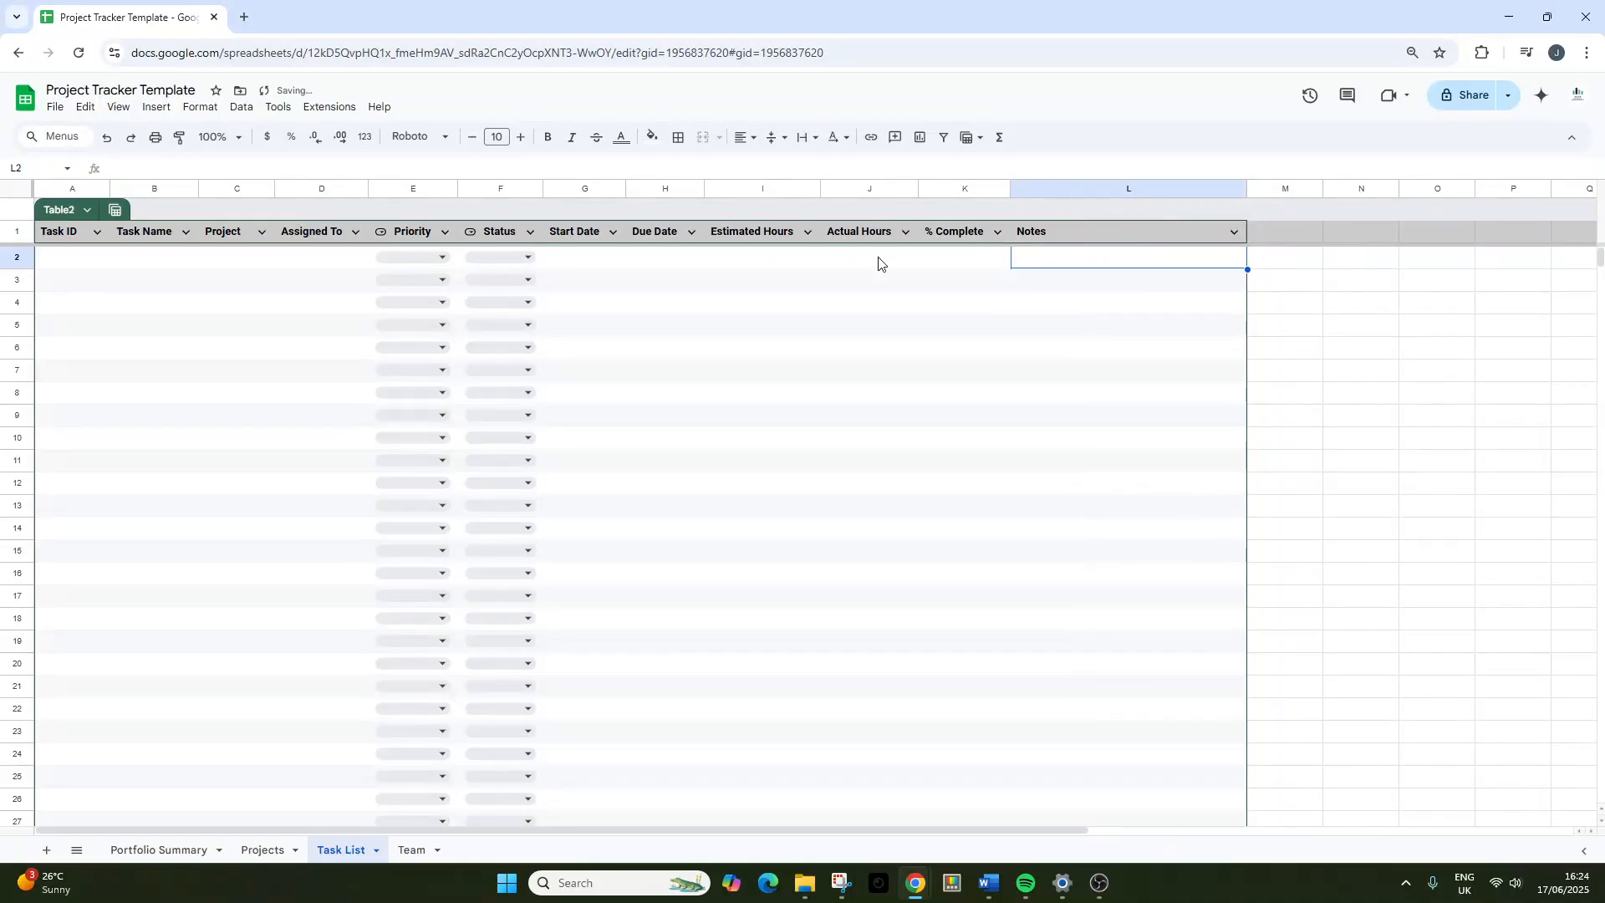
Open the Team sheet and examine each column from Team Member through Workload % and Skills.
click(401, 844)
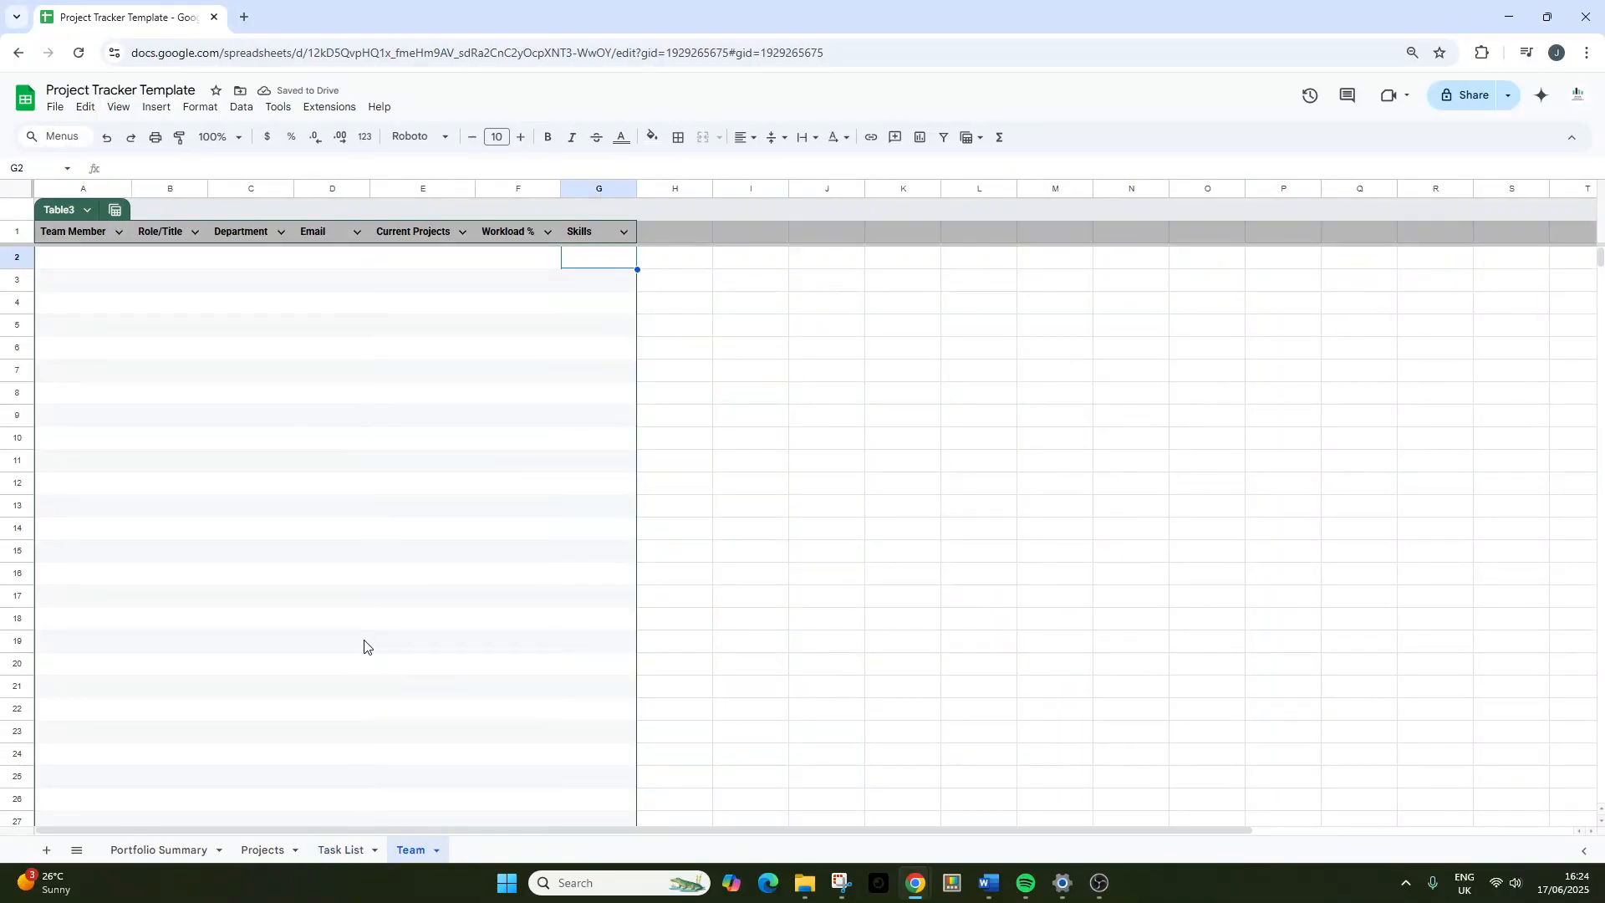
click(805, 406)
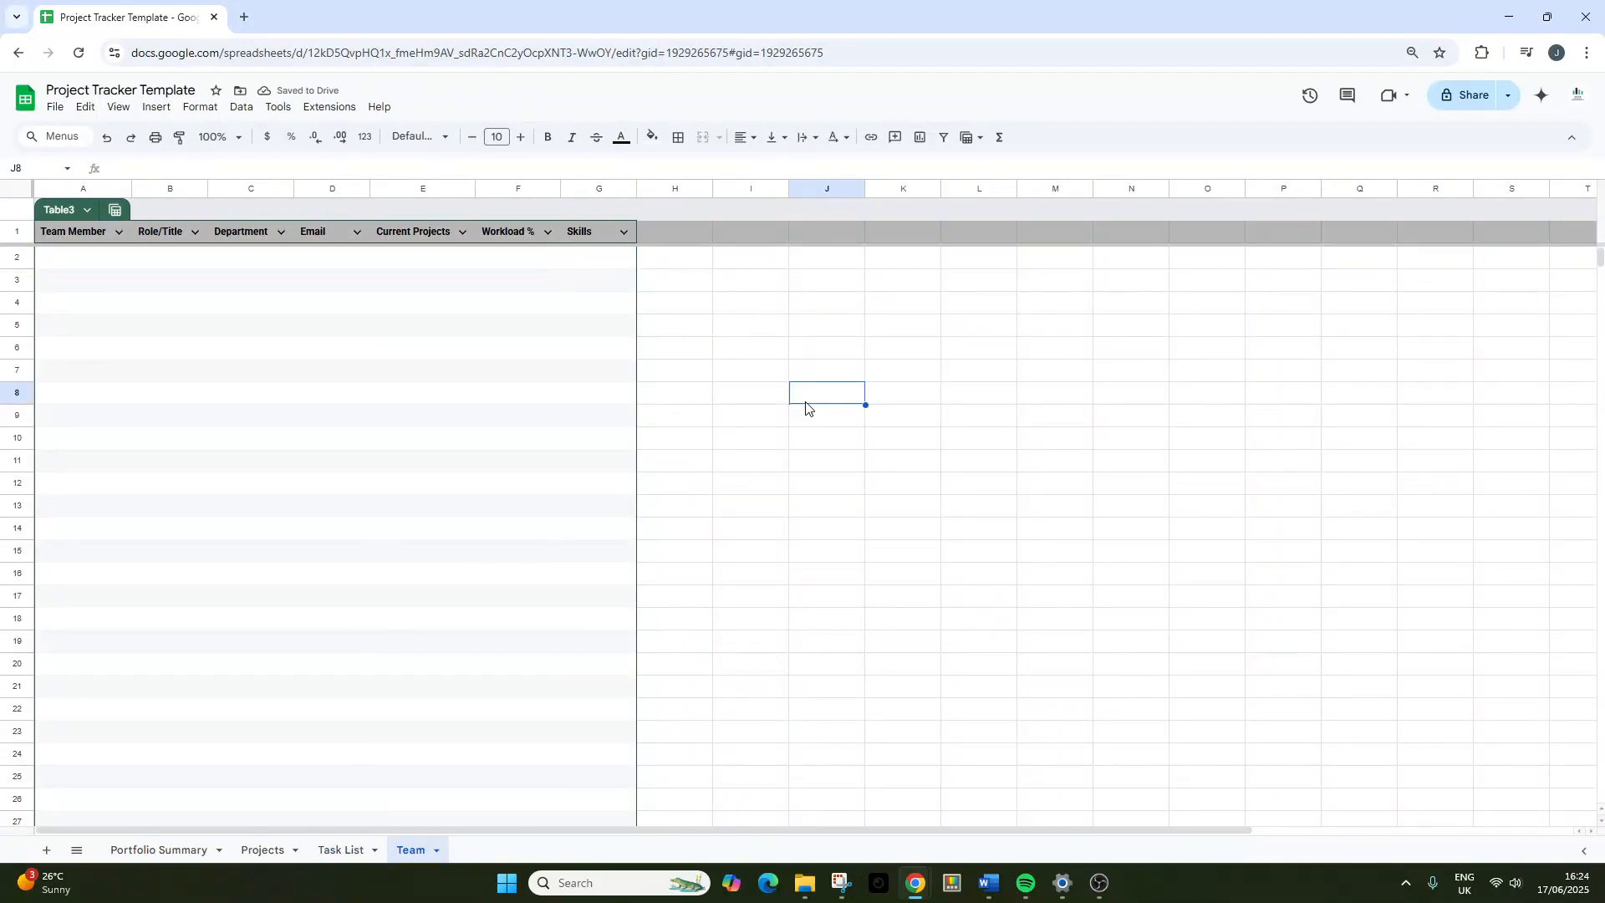
click(91, 260)
click(167, 265)
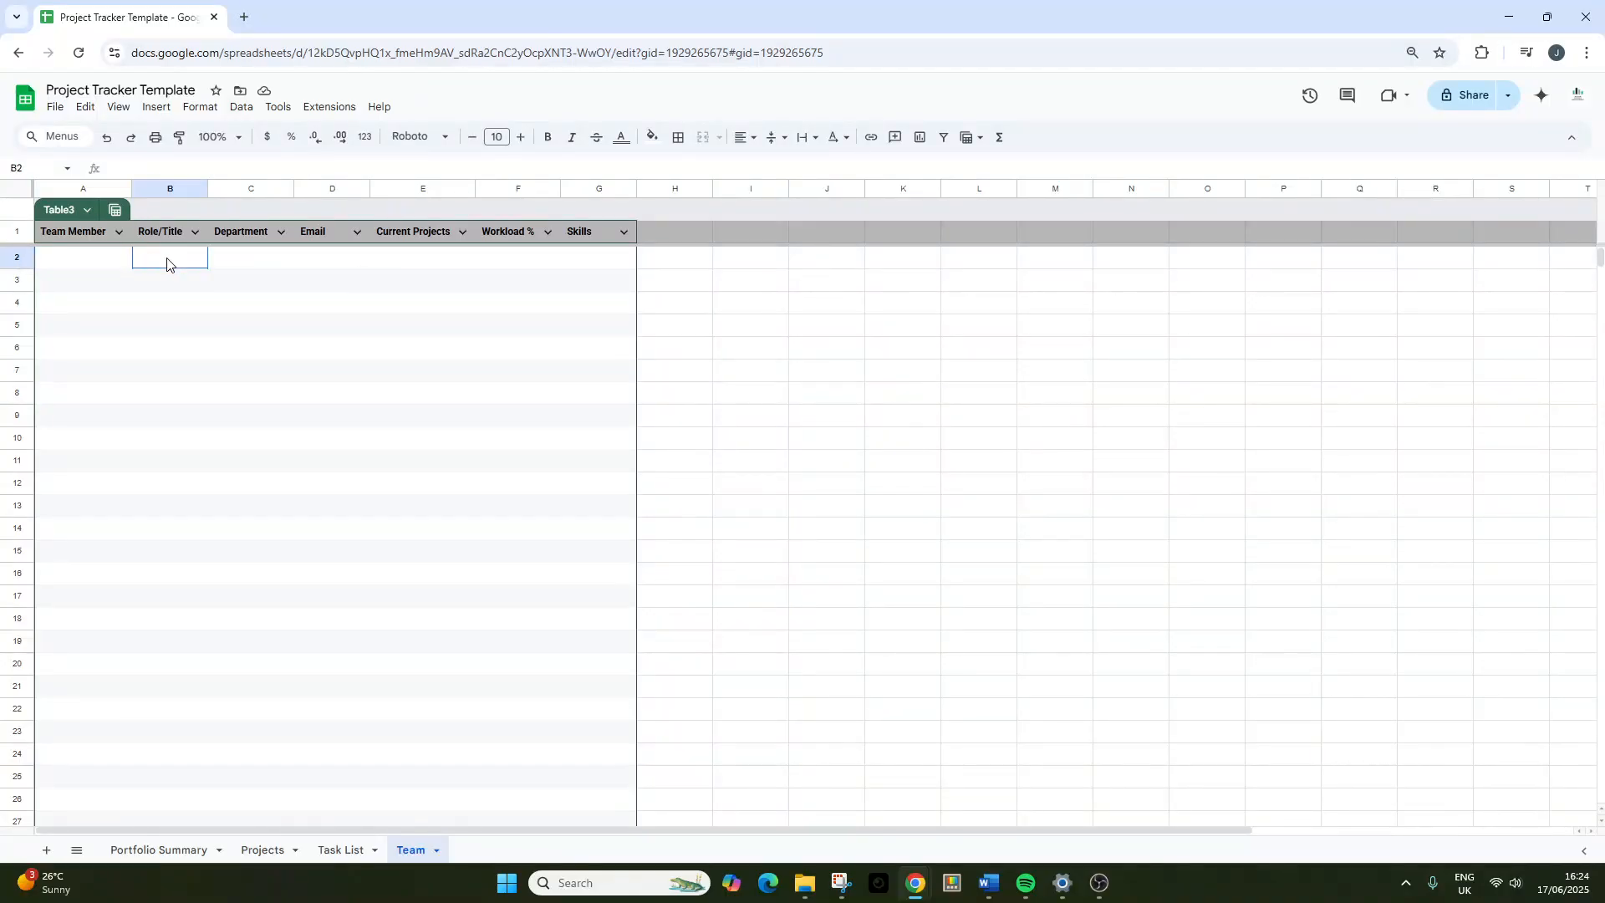
click(259, 260)
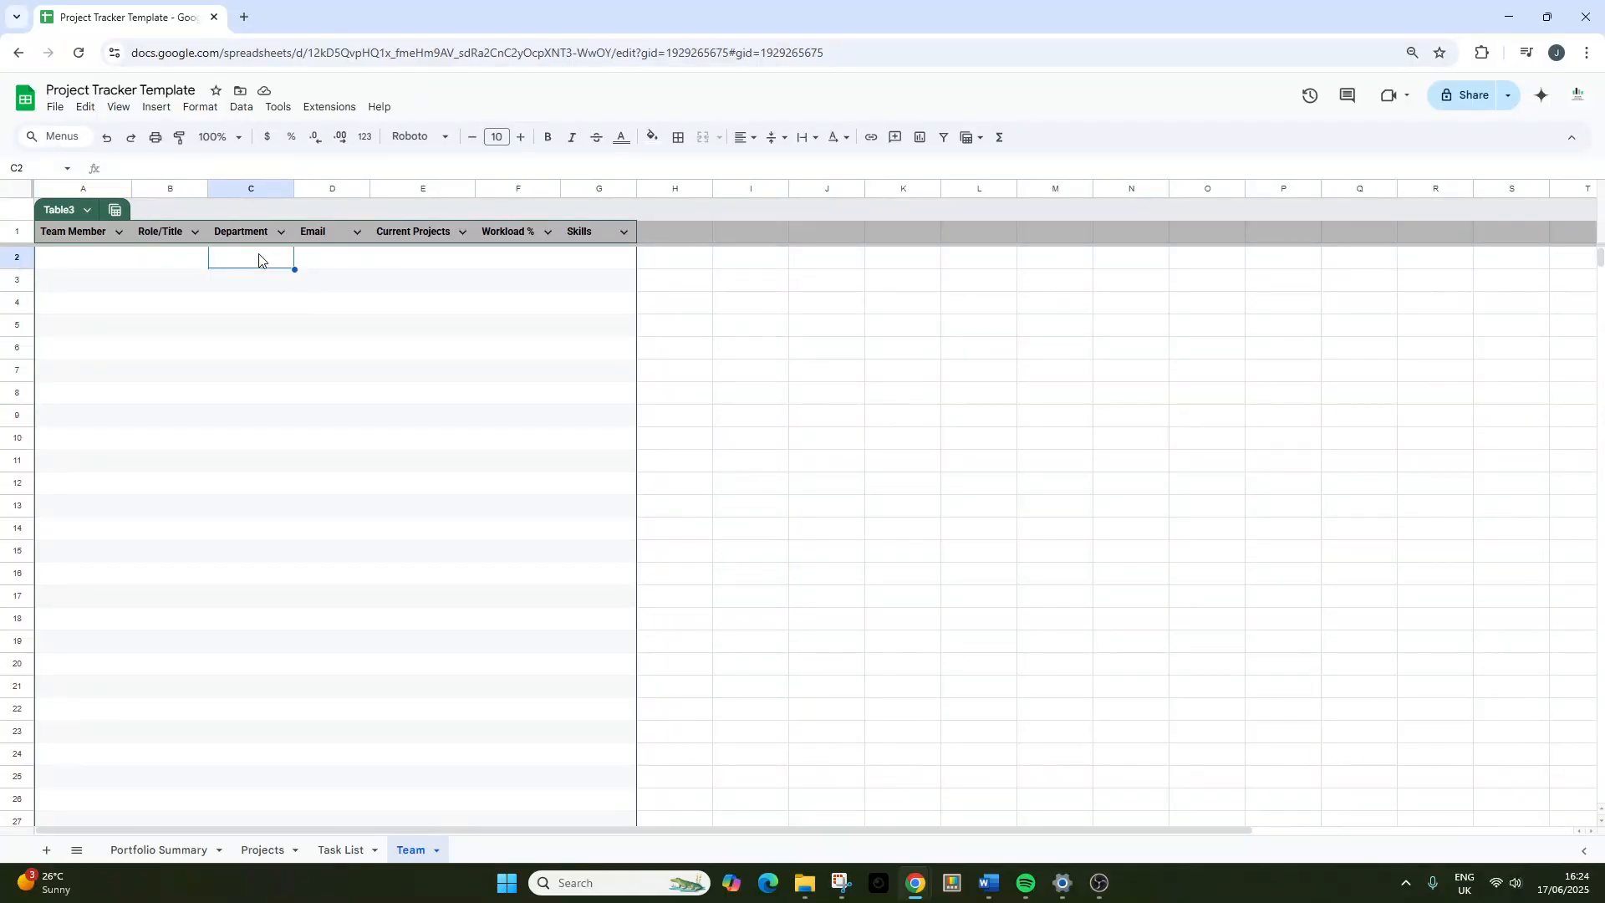
click(345, 262)
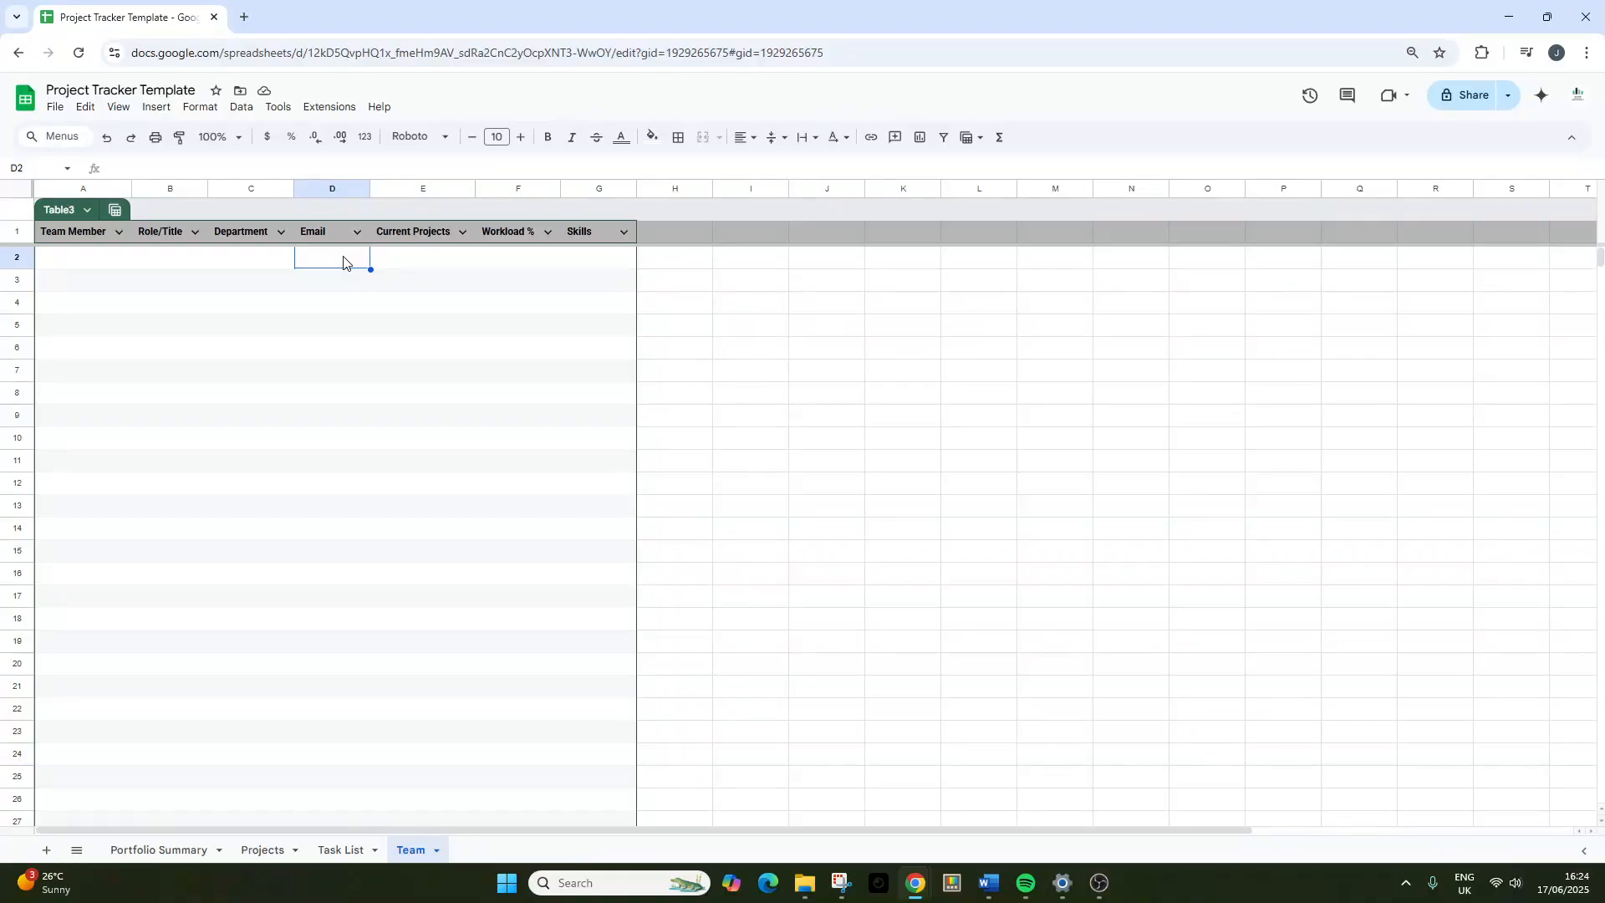
click(407, 266)
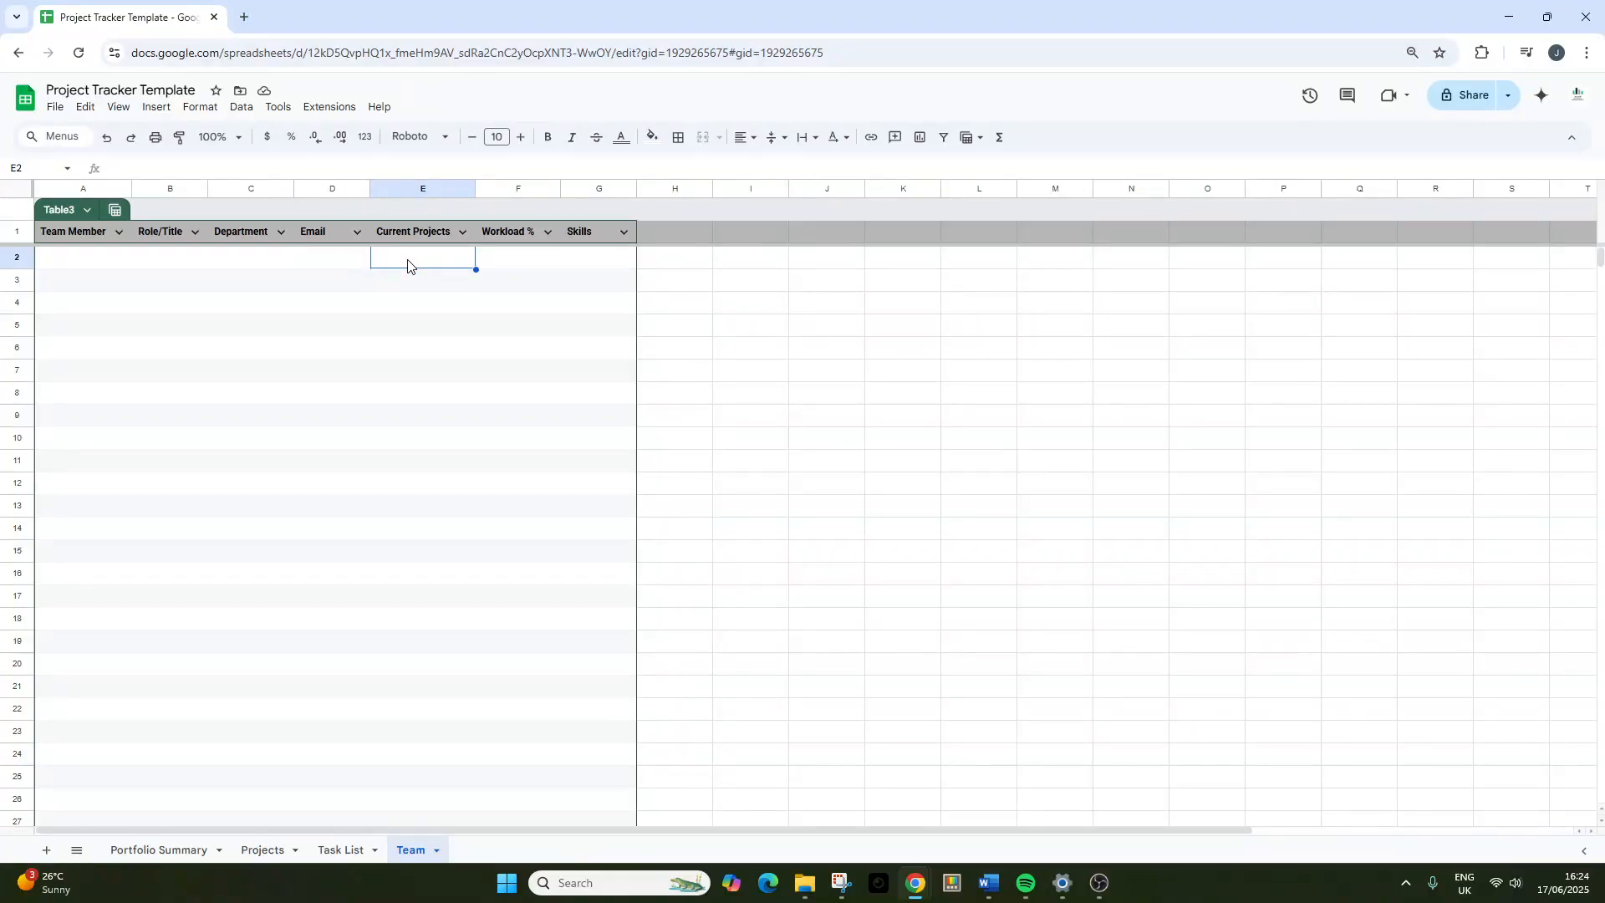
click(489, 264)
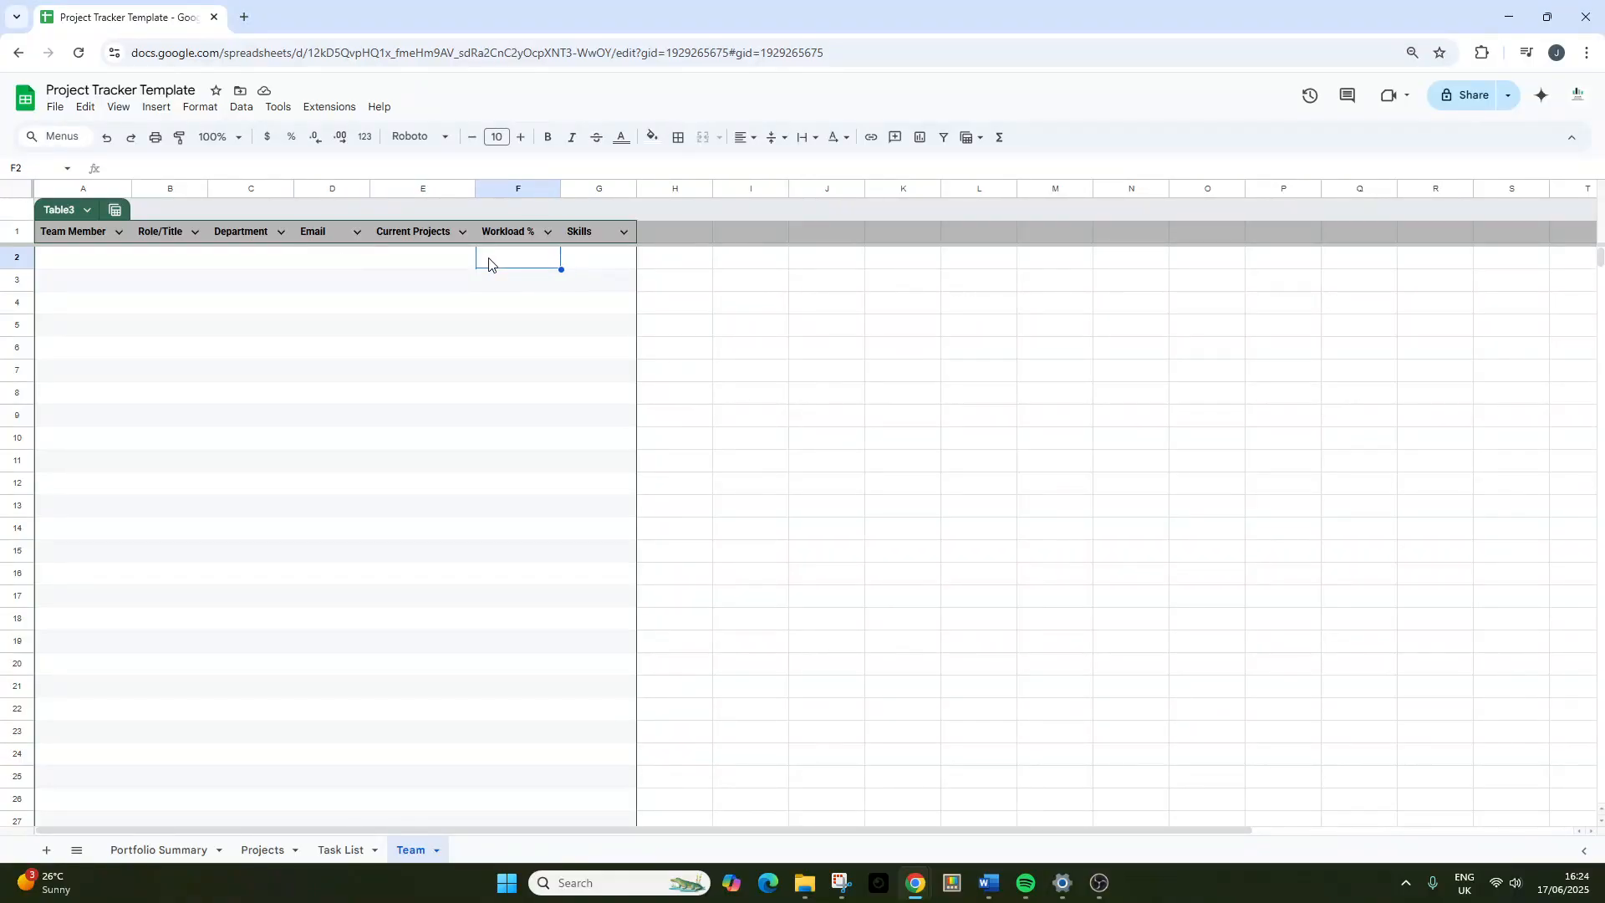
drag(565, 236, 621, 251)
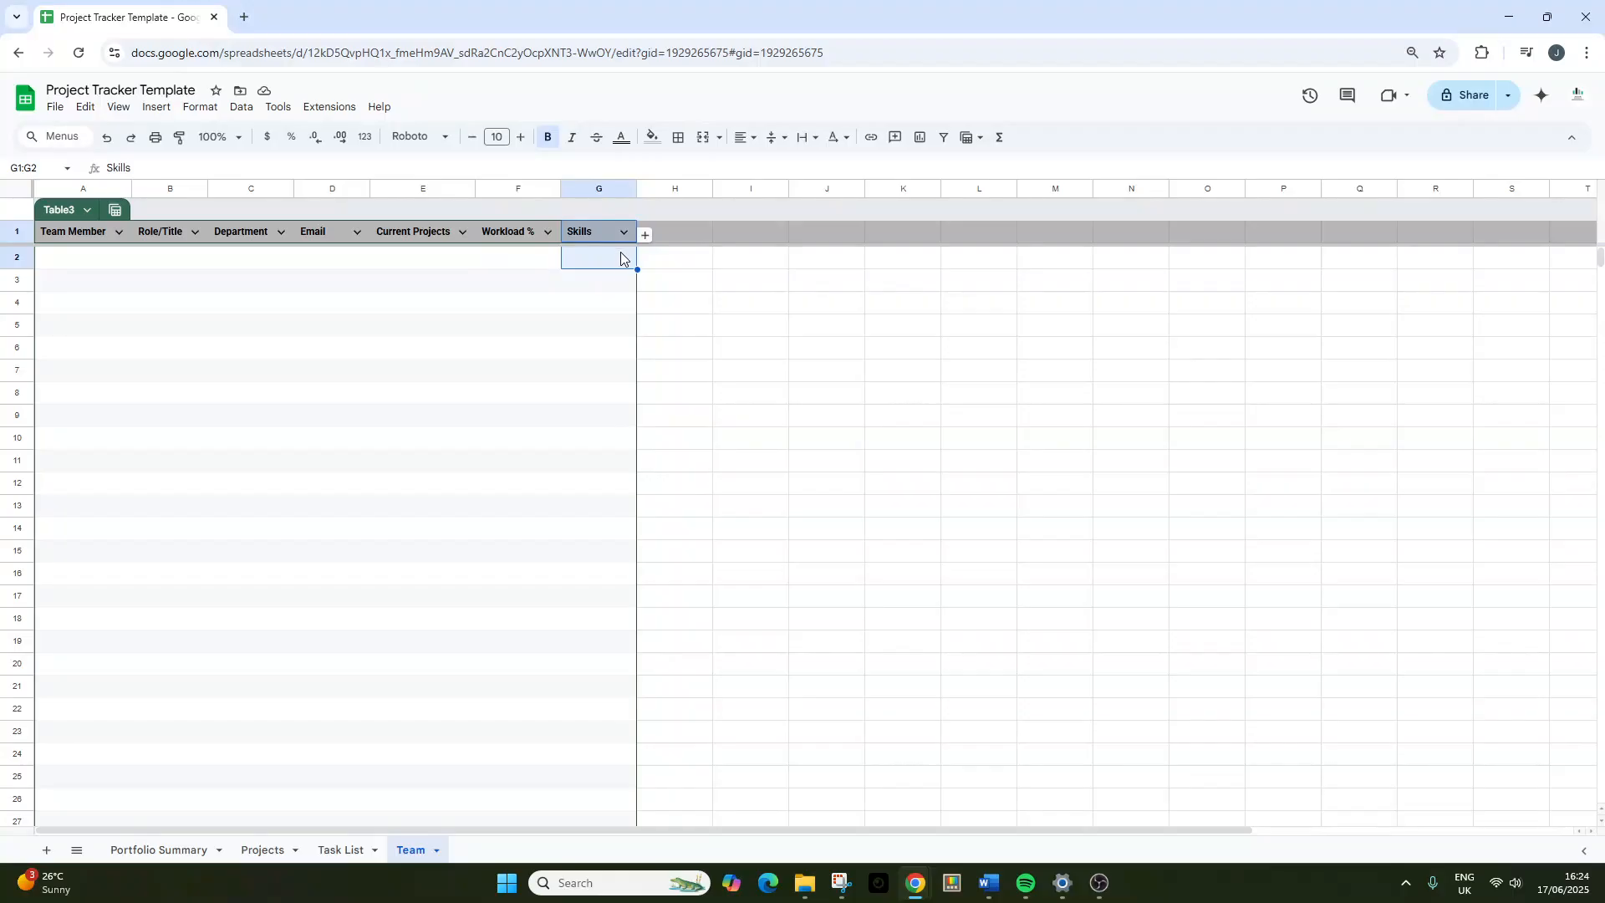
click(615, 264)
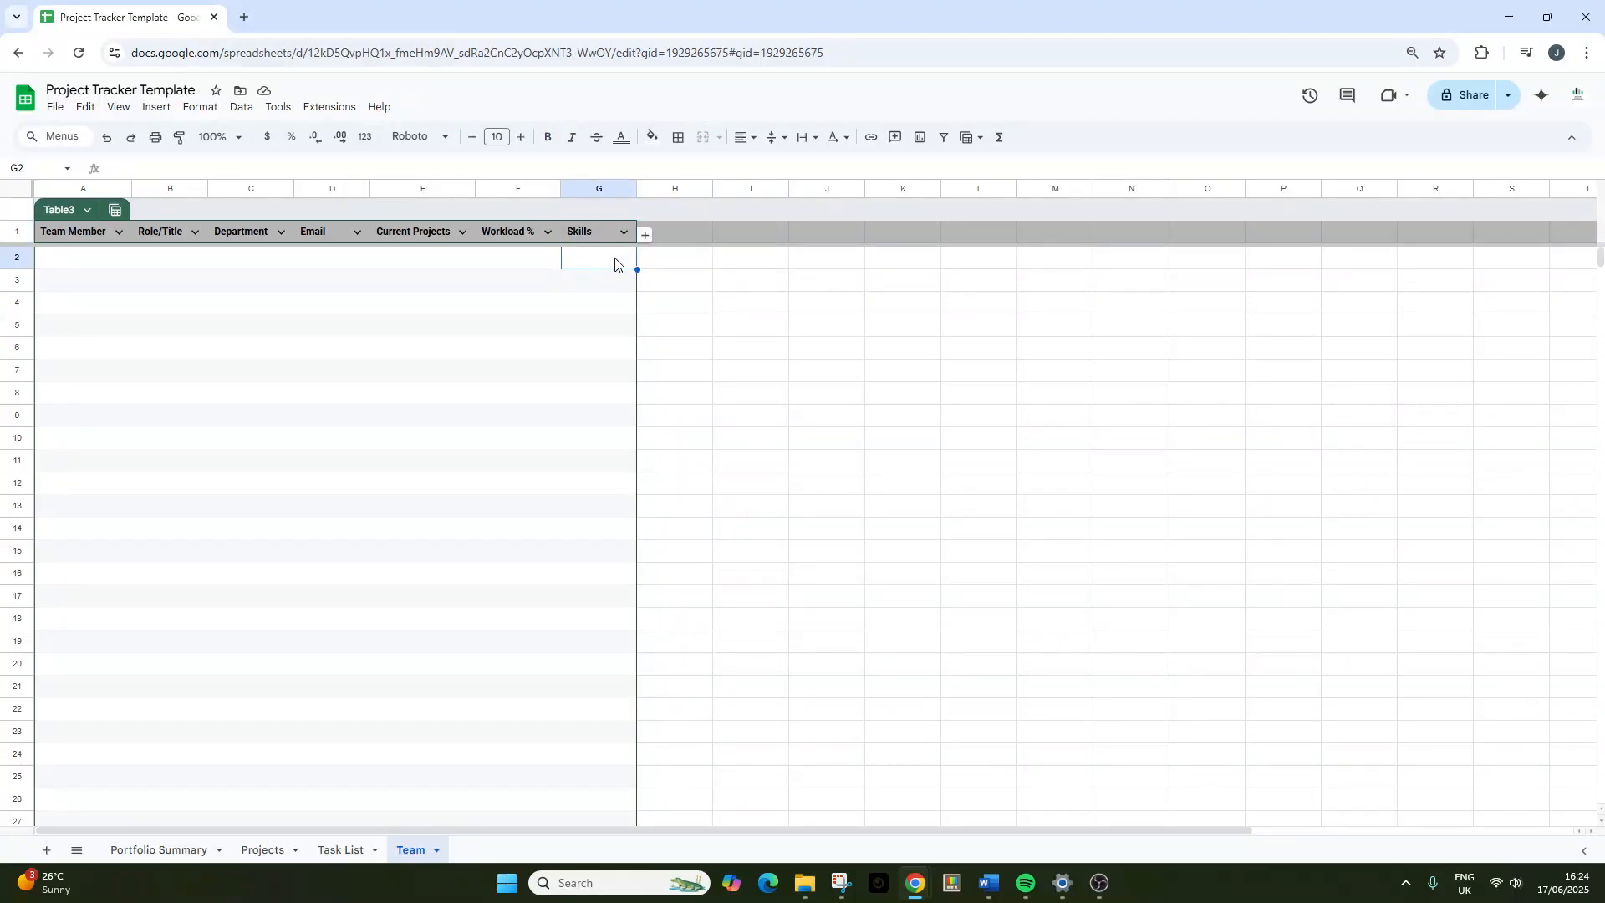
click(499, 265)
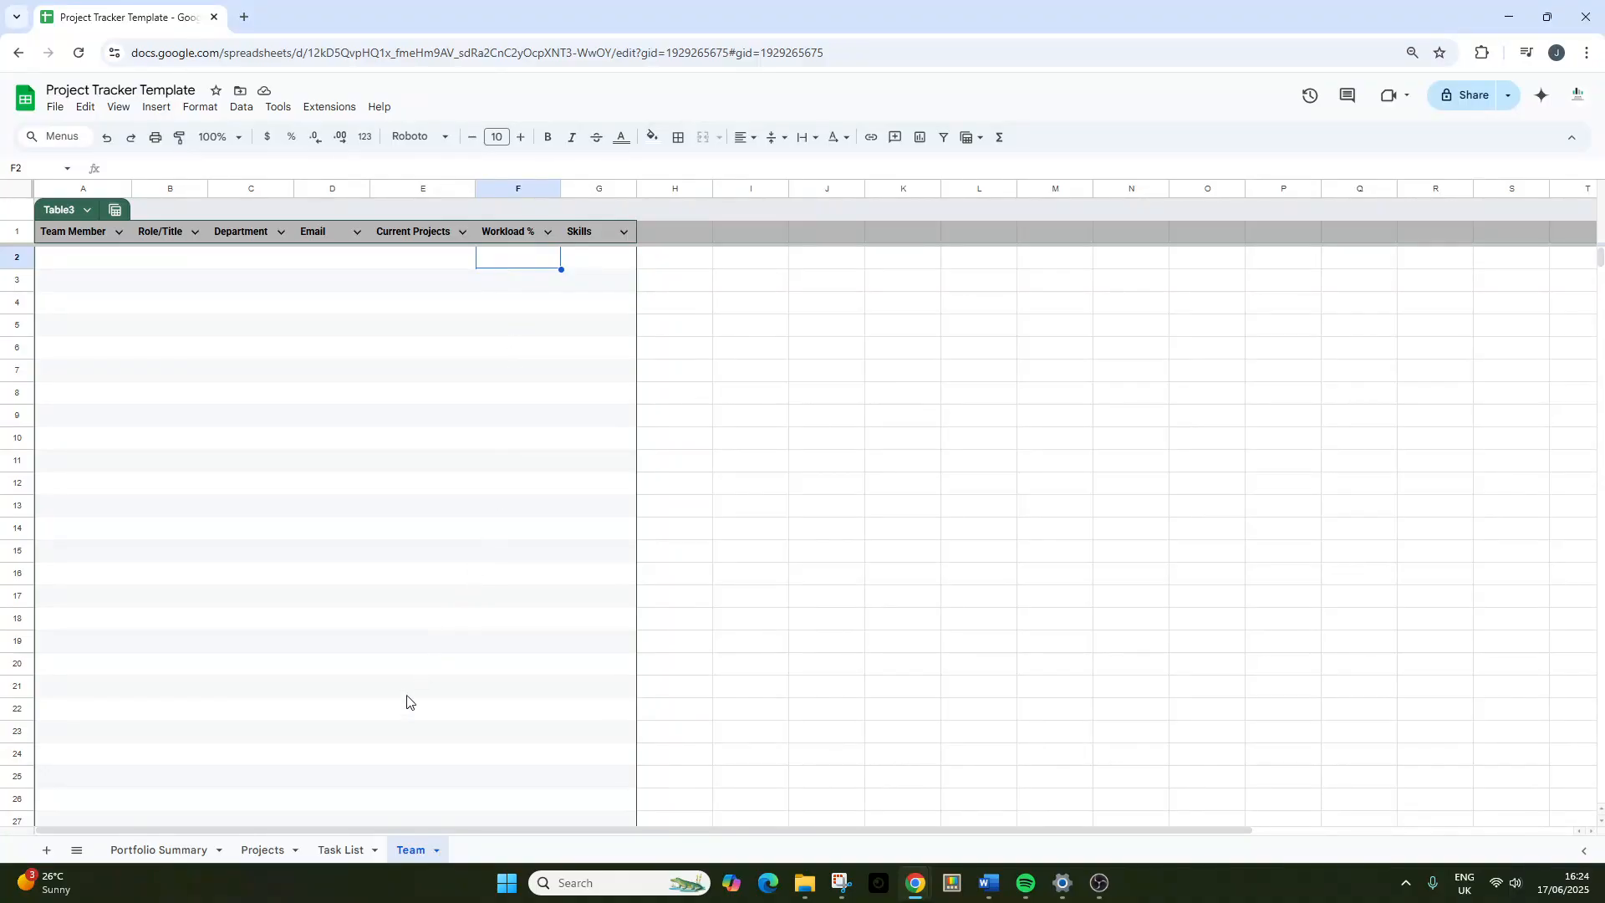
Open the Portfolio Summary sheet and examine its title and the Active Projects, Completion Rate and Overdue cards.
click(349, 853)
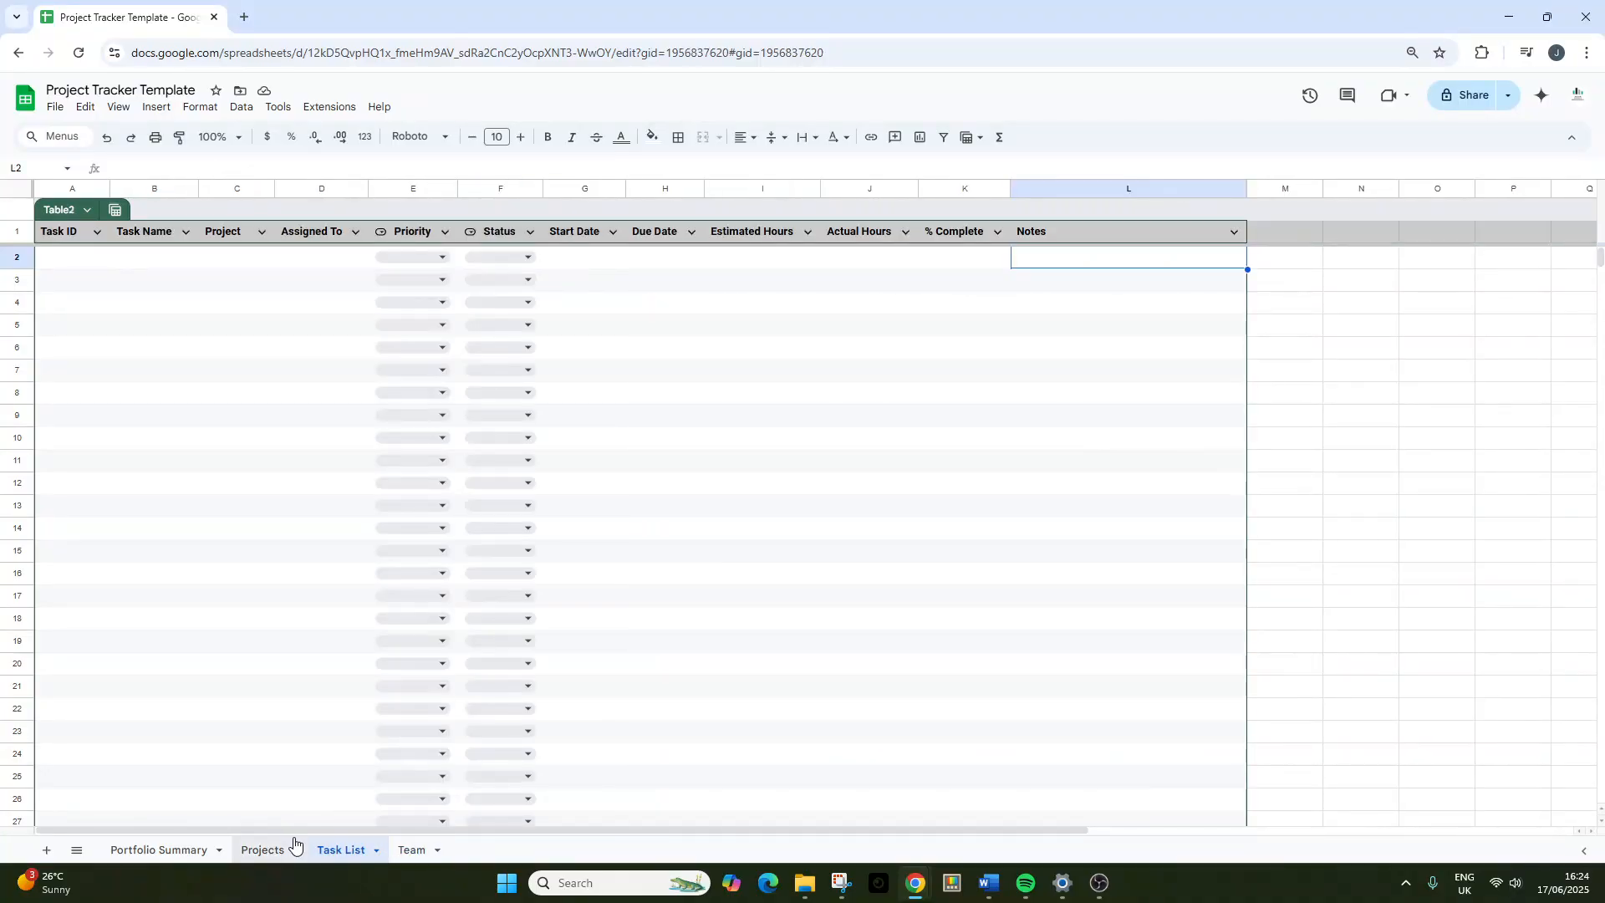
click(183, 849)
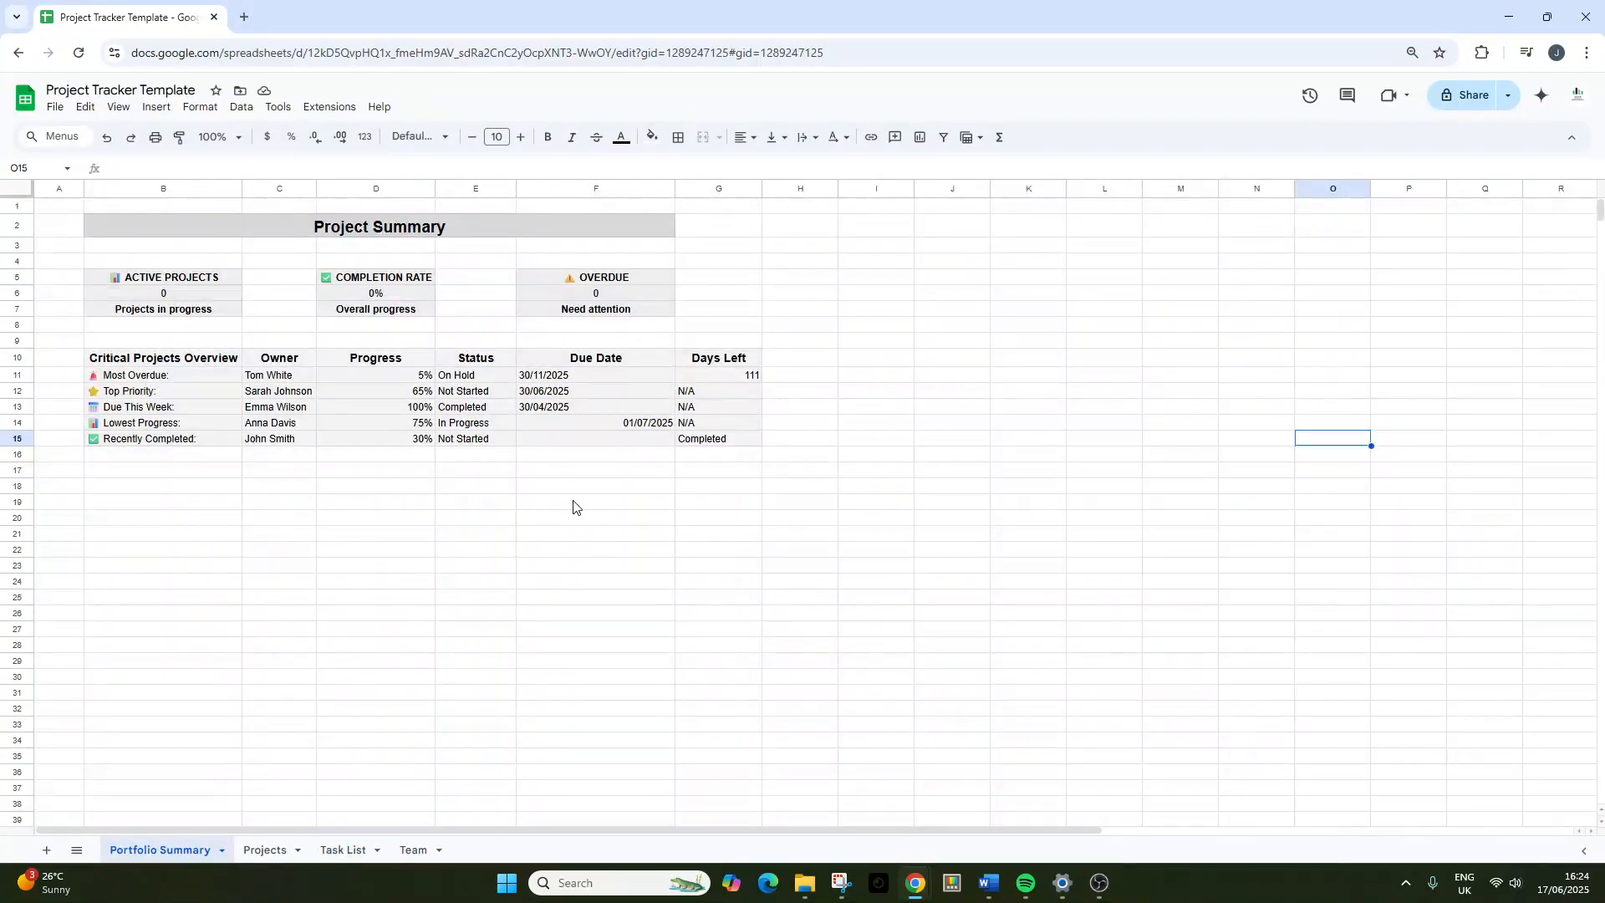
click(631, 504)
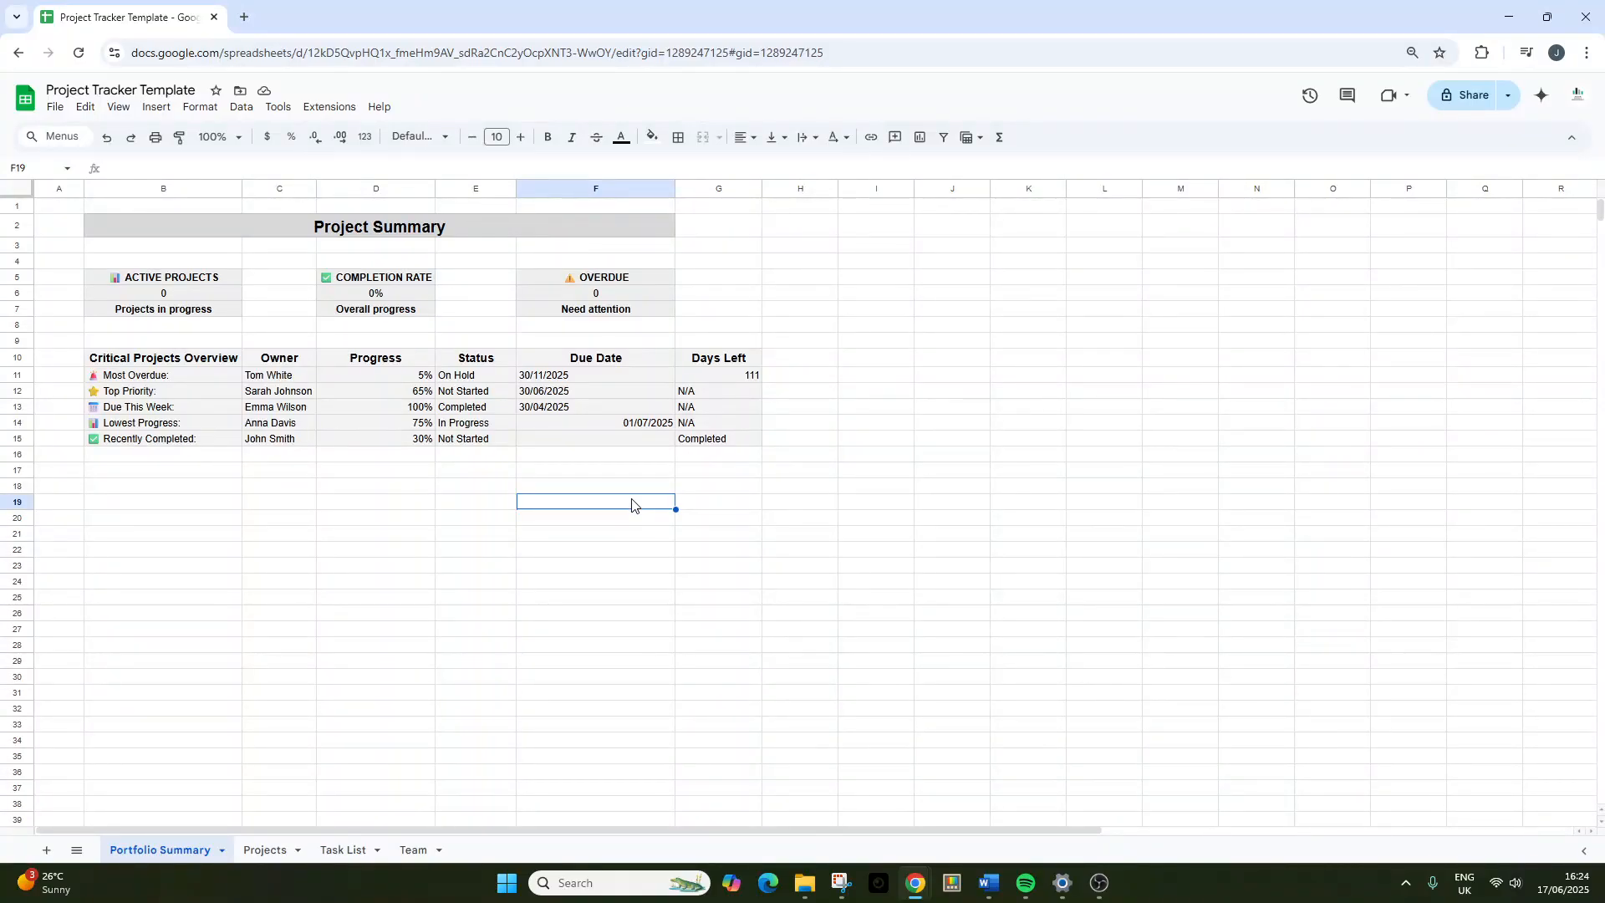
click(331, 233)
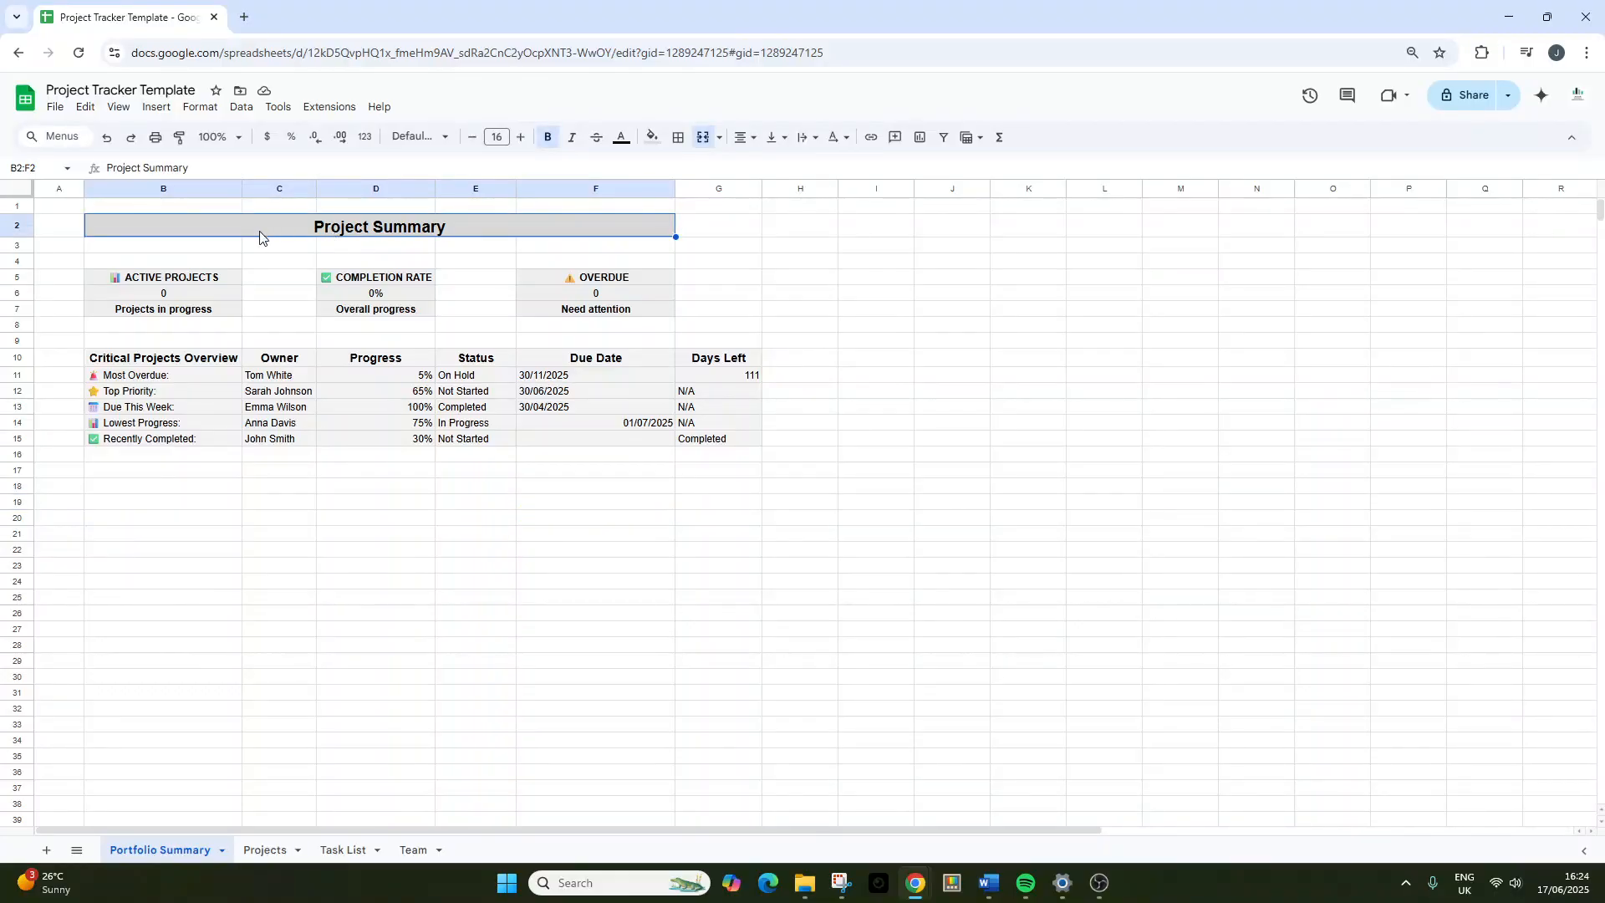
click(204, 276)
click(377, 280)
click(585, 280)
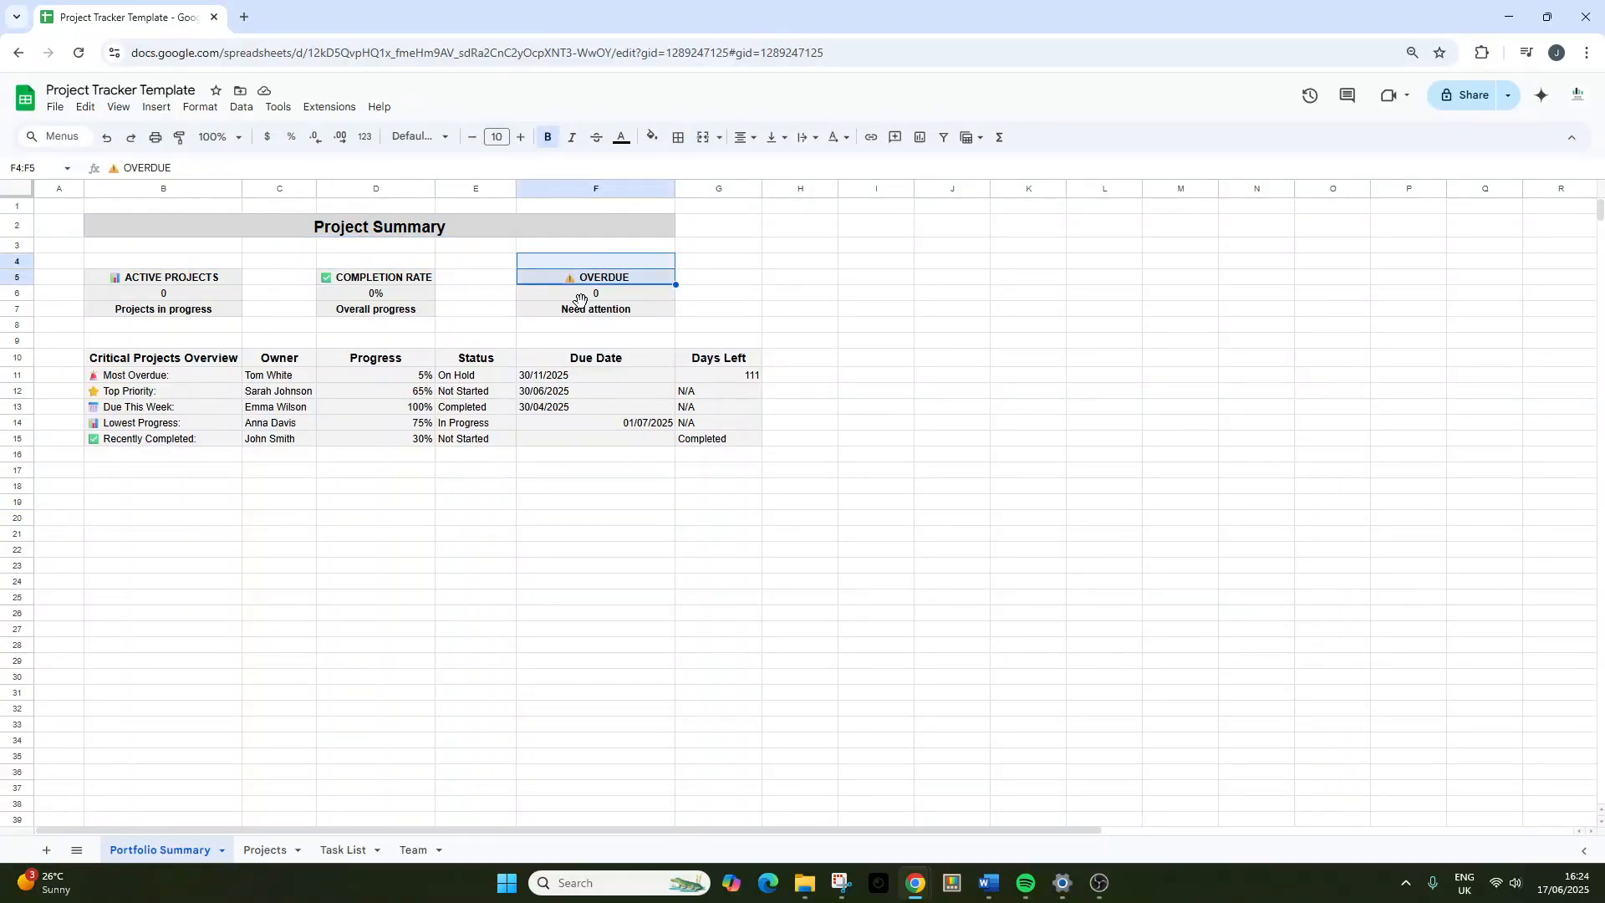
click(426, 263)
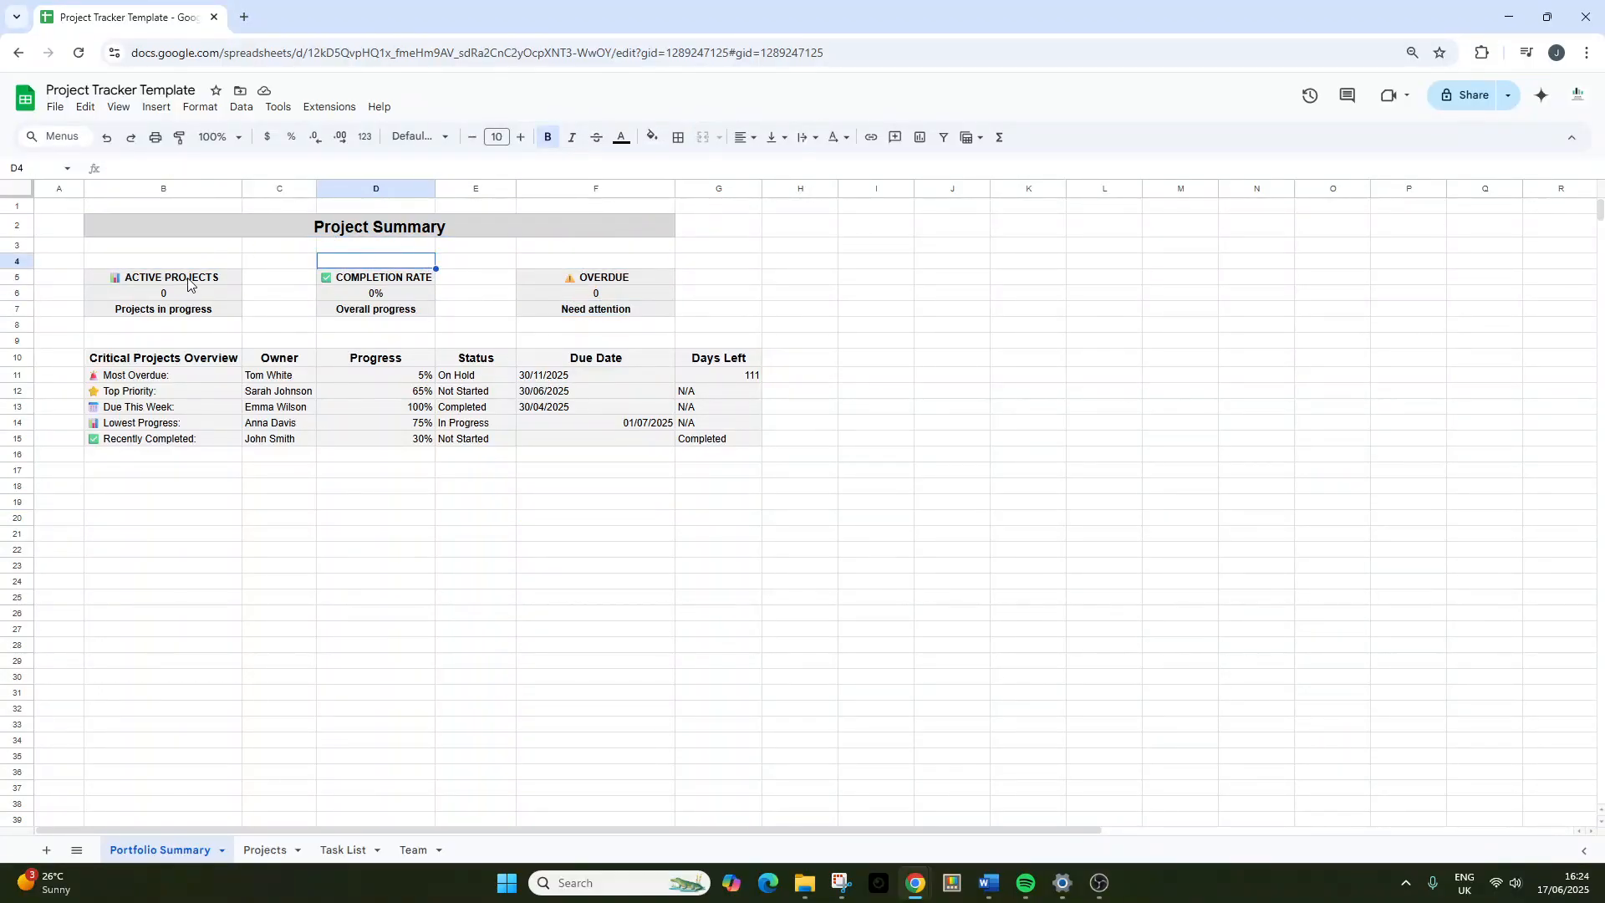
Check the Active Projects formula in B6 against the Status dropdown options on the Projects sheet.
click(187, 284)
click(189, 296)
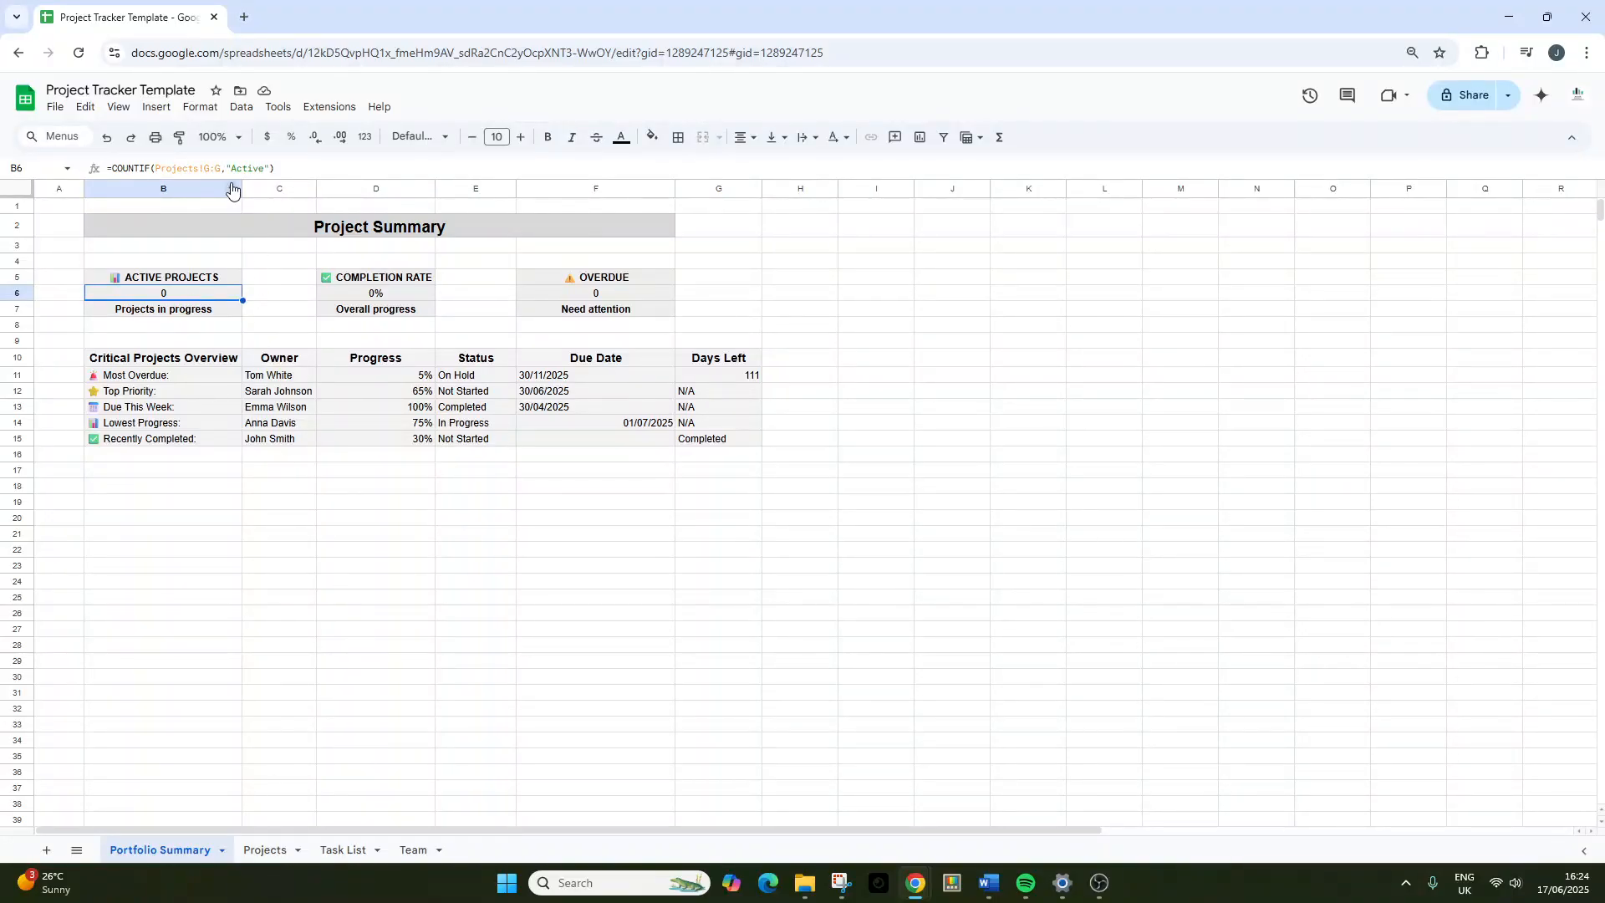
click(265, 849)
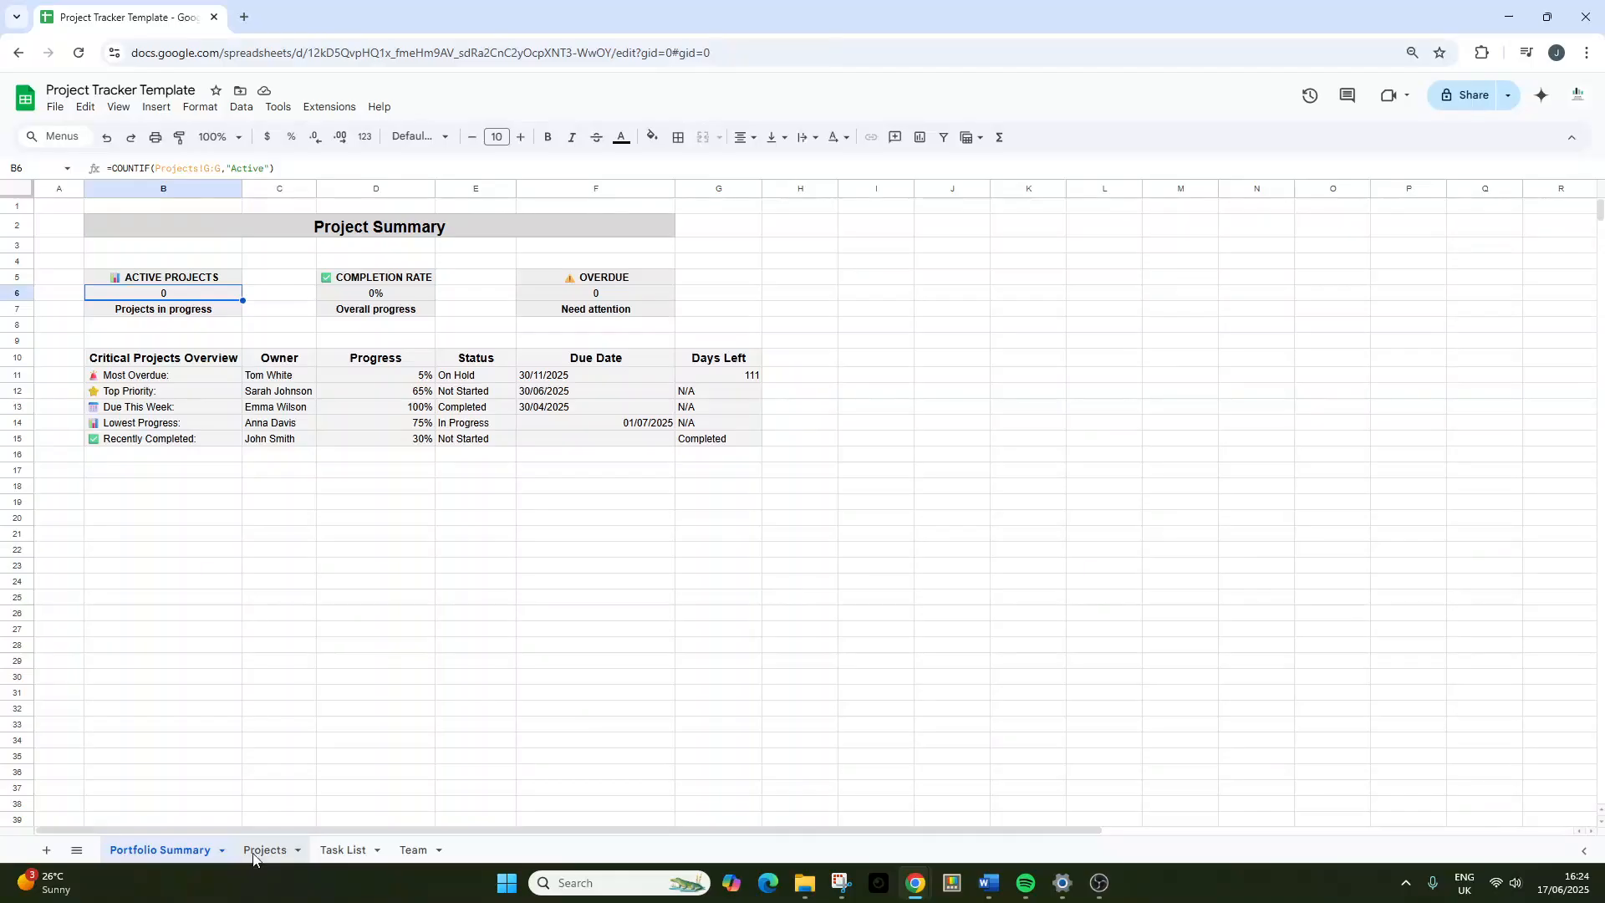
click(814, 258)
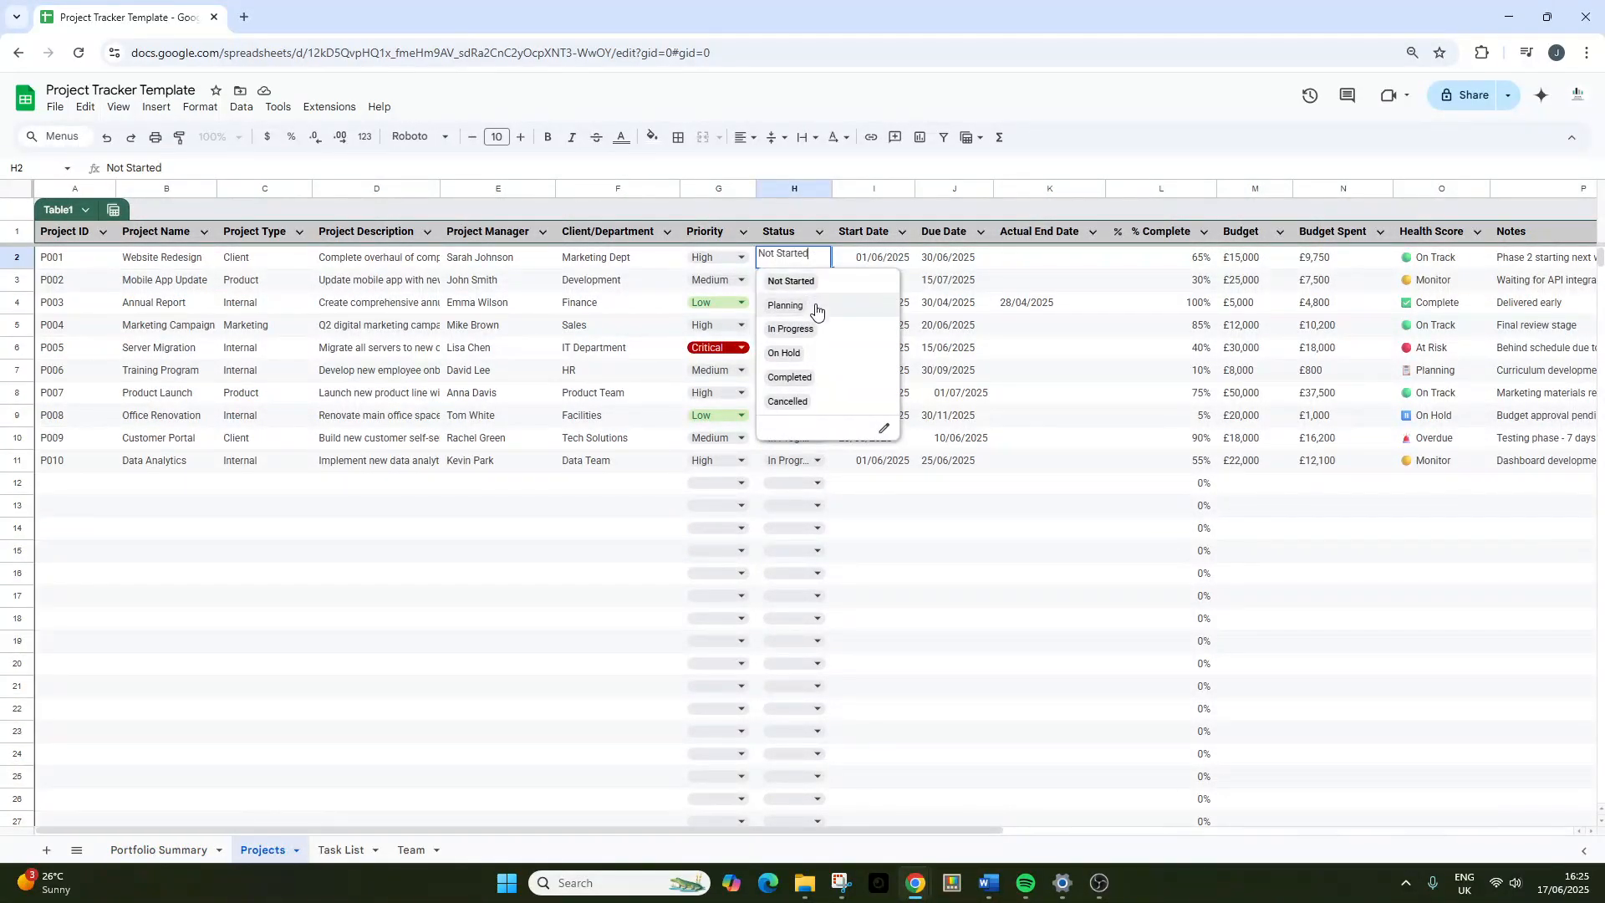
Change the COUNTIF criterion in cell B6 of the Portfolio Summary sheet to "In Progress".
click(209, 849)
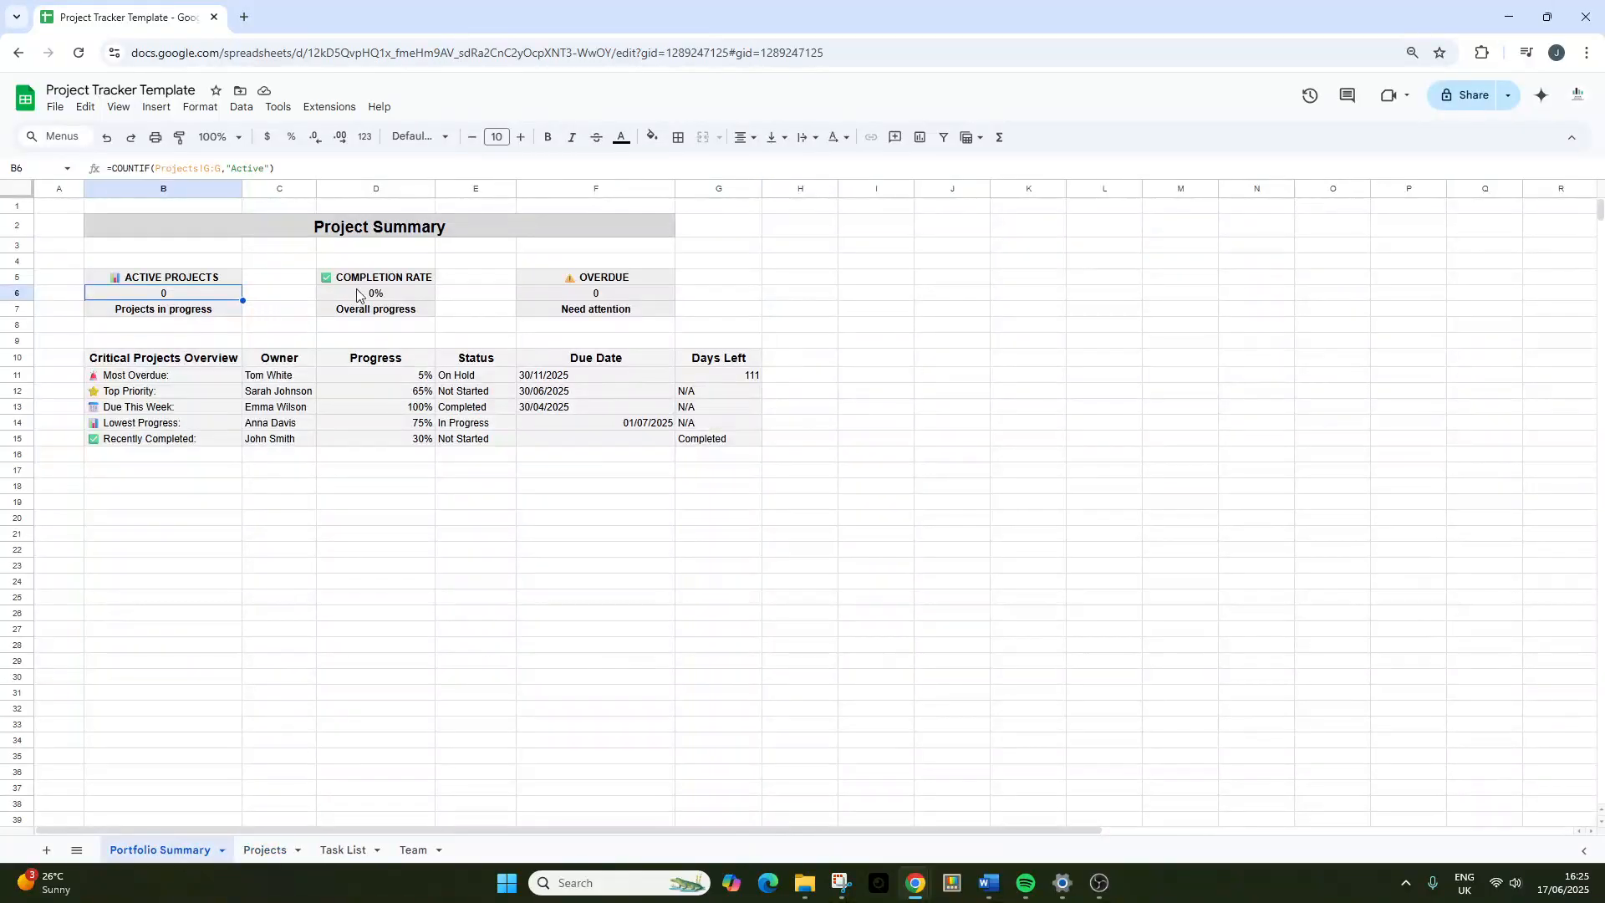
click(228, 160)
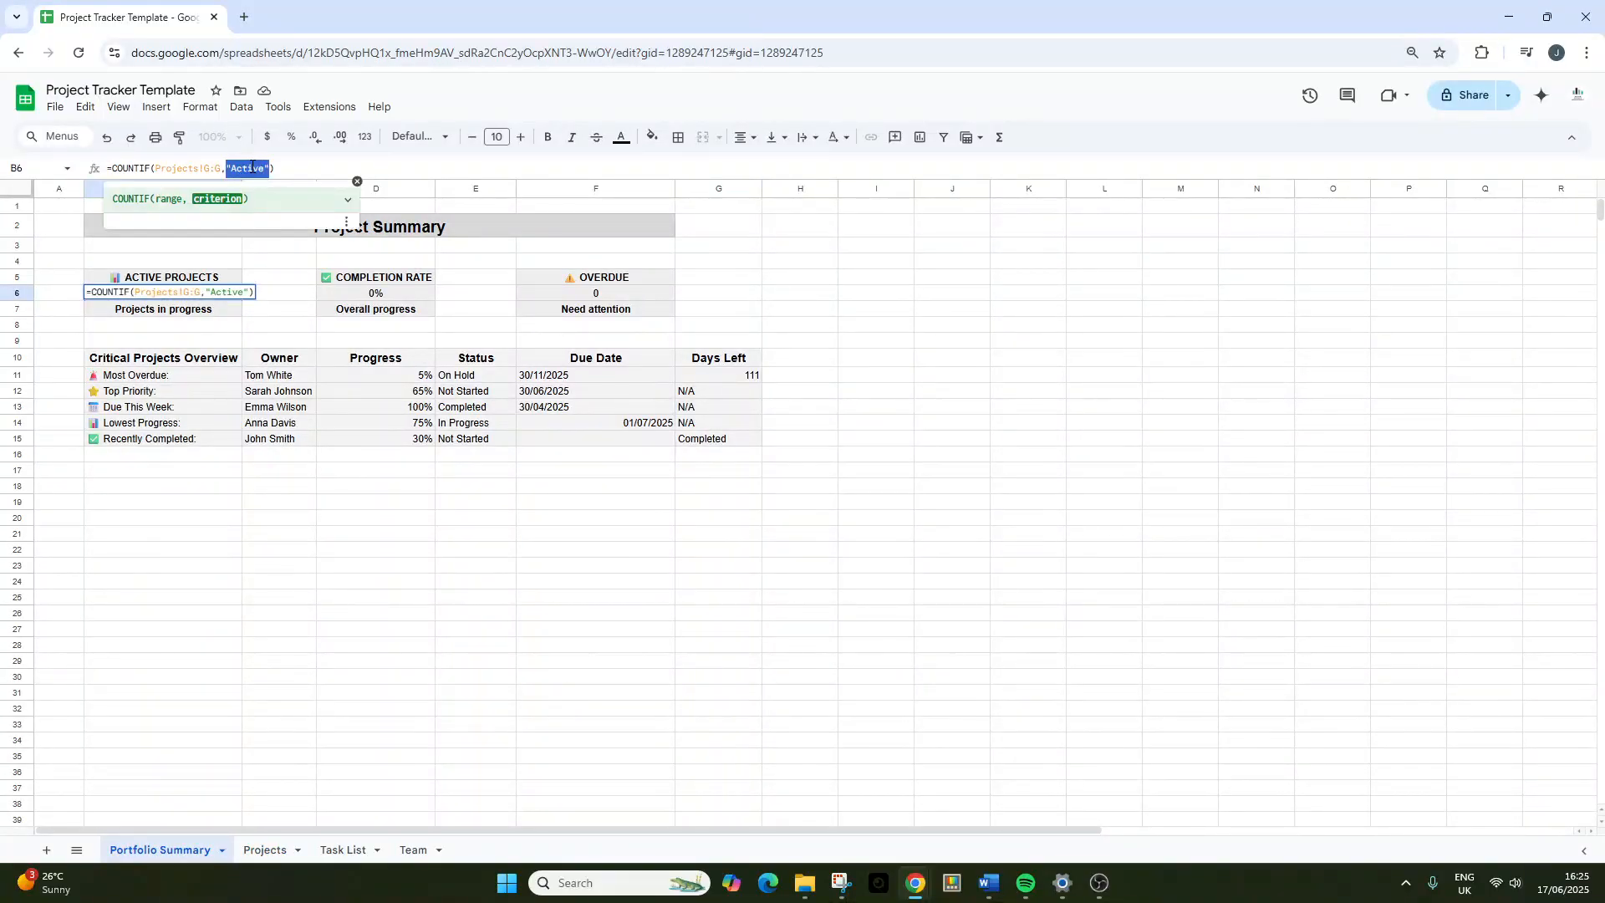
key(BackSpace)
key(BackSpace)
key(BackSpace)
key(BackSpace)
key(BackSpace)
key(BackSpace)
text(In Progress)
key(Return)
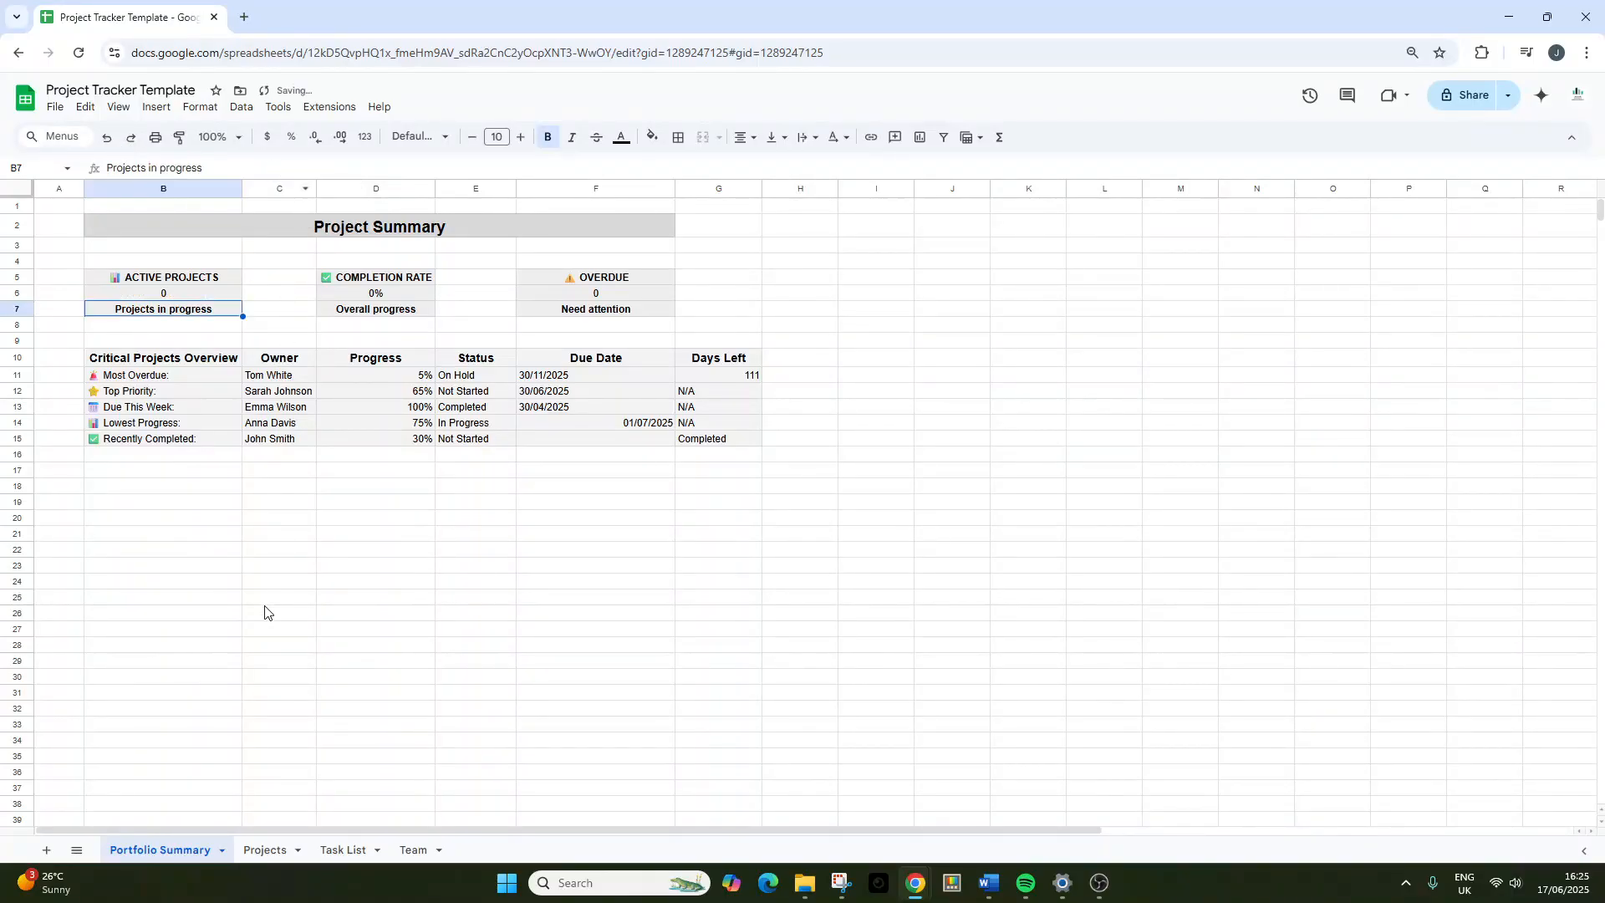
Compare the edited Active Projects formula with the Status entries on the Projects sheet, including the In Progress option for project P004.
click(265, 849)
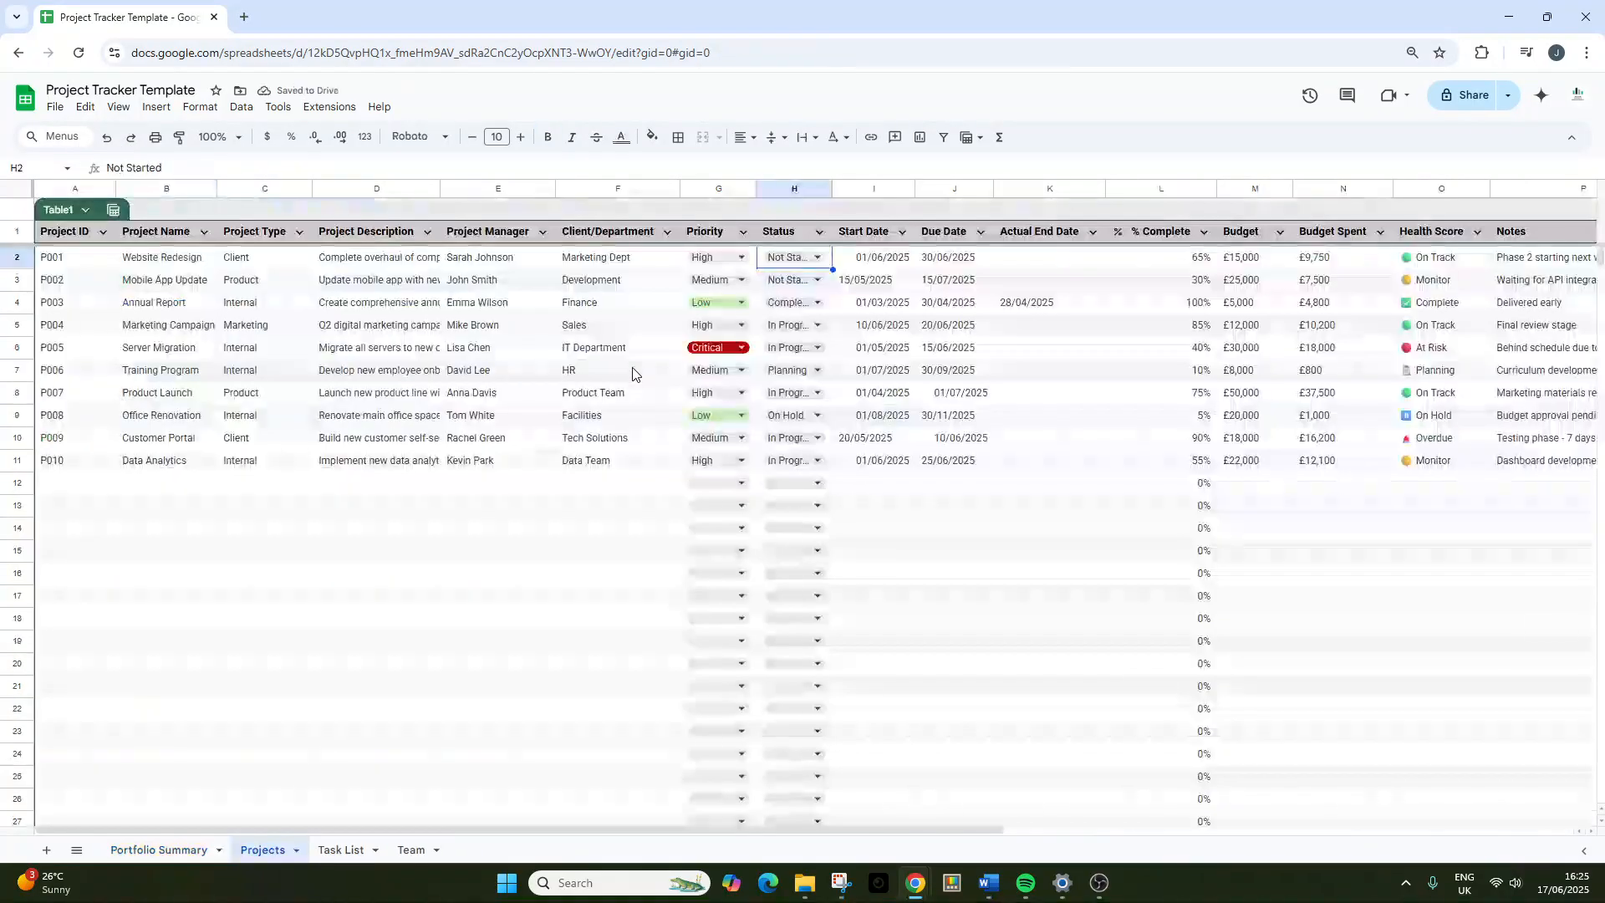
click(820, 262)
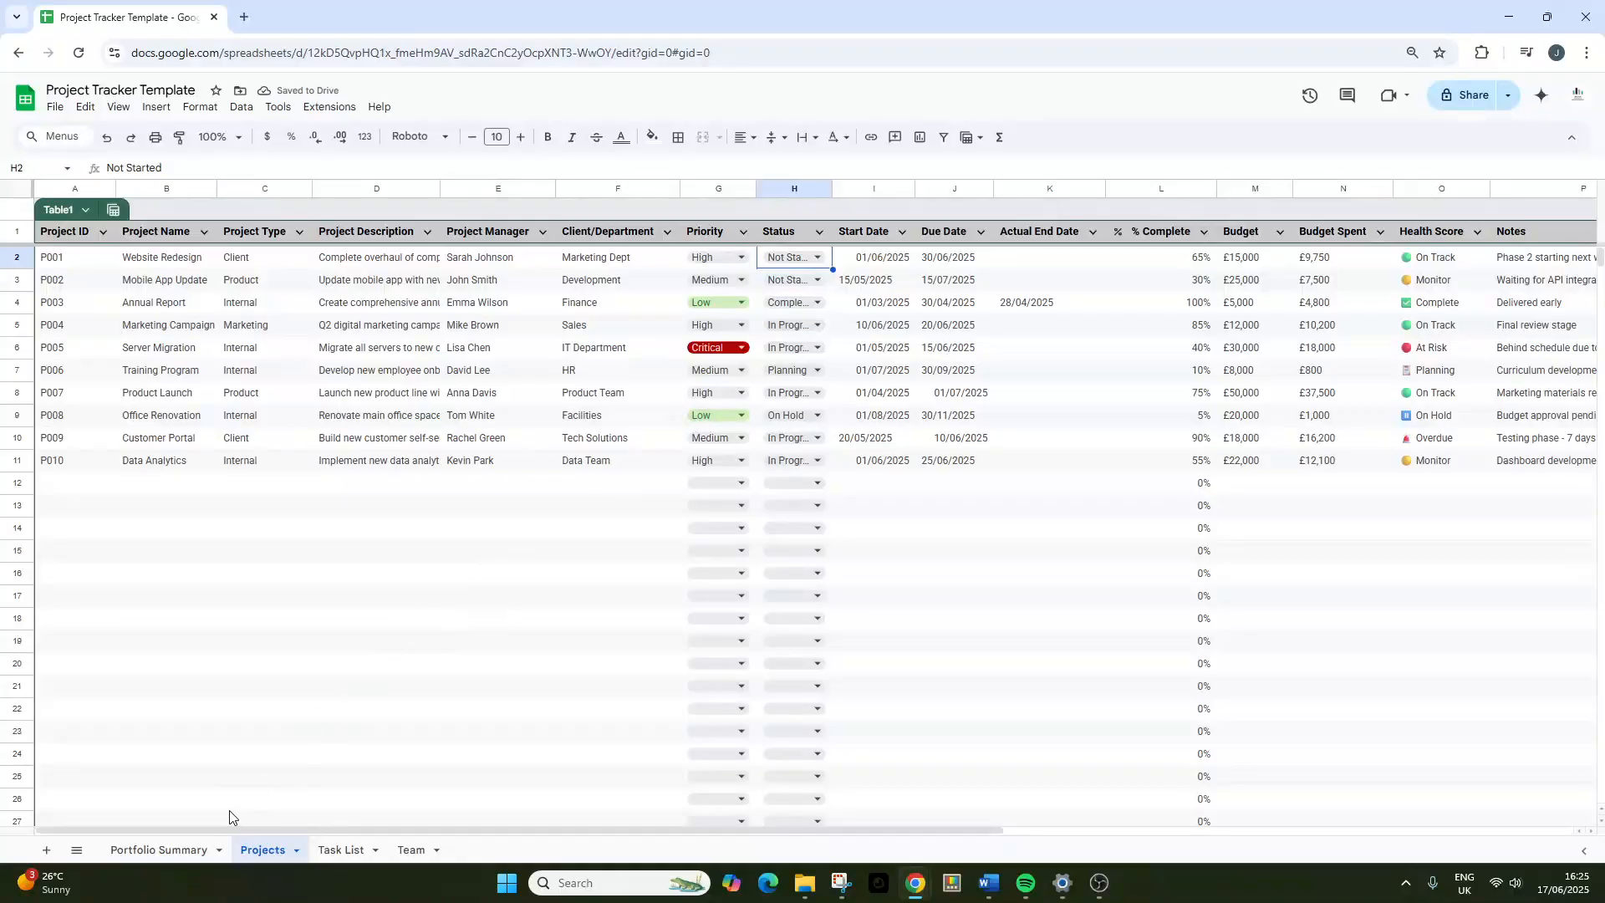
click(158, 850)
double_click(204, 292)
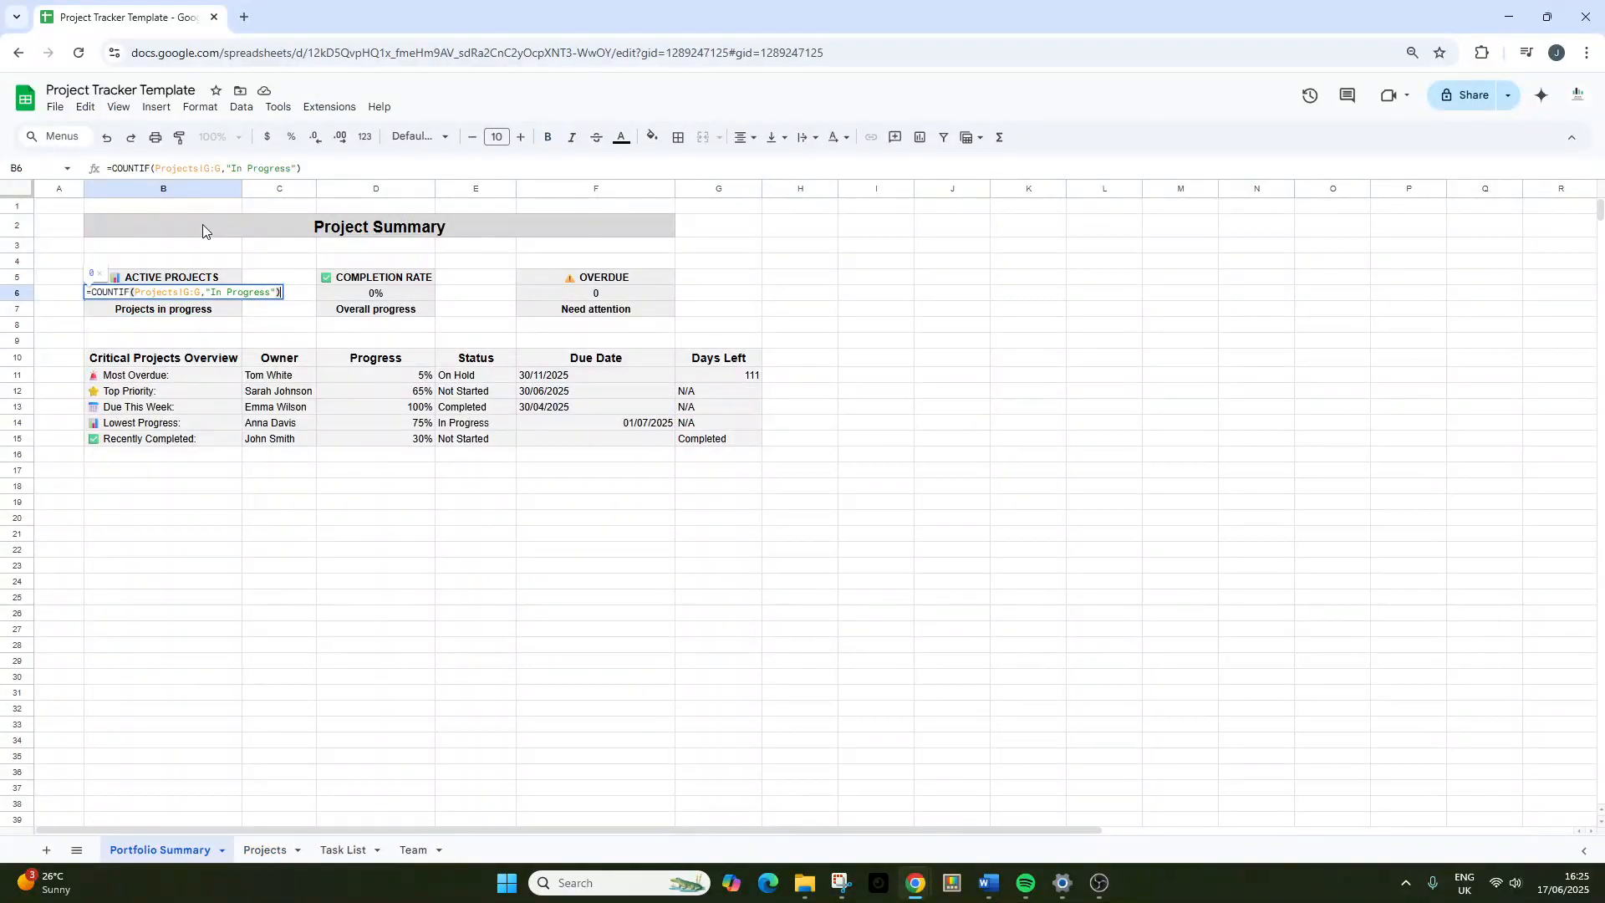
click(246, 323)
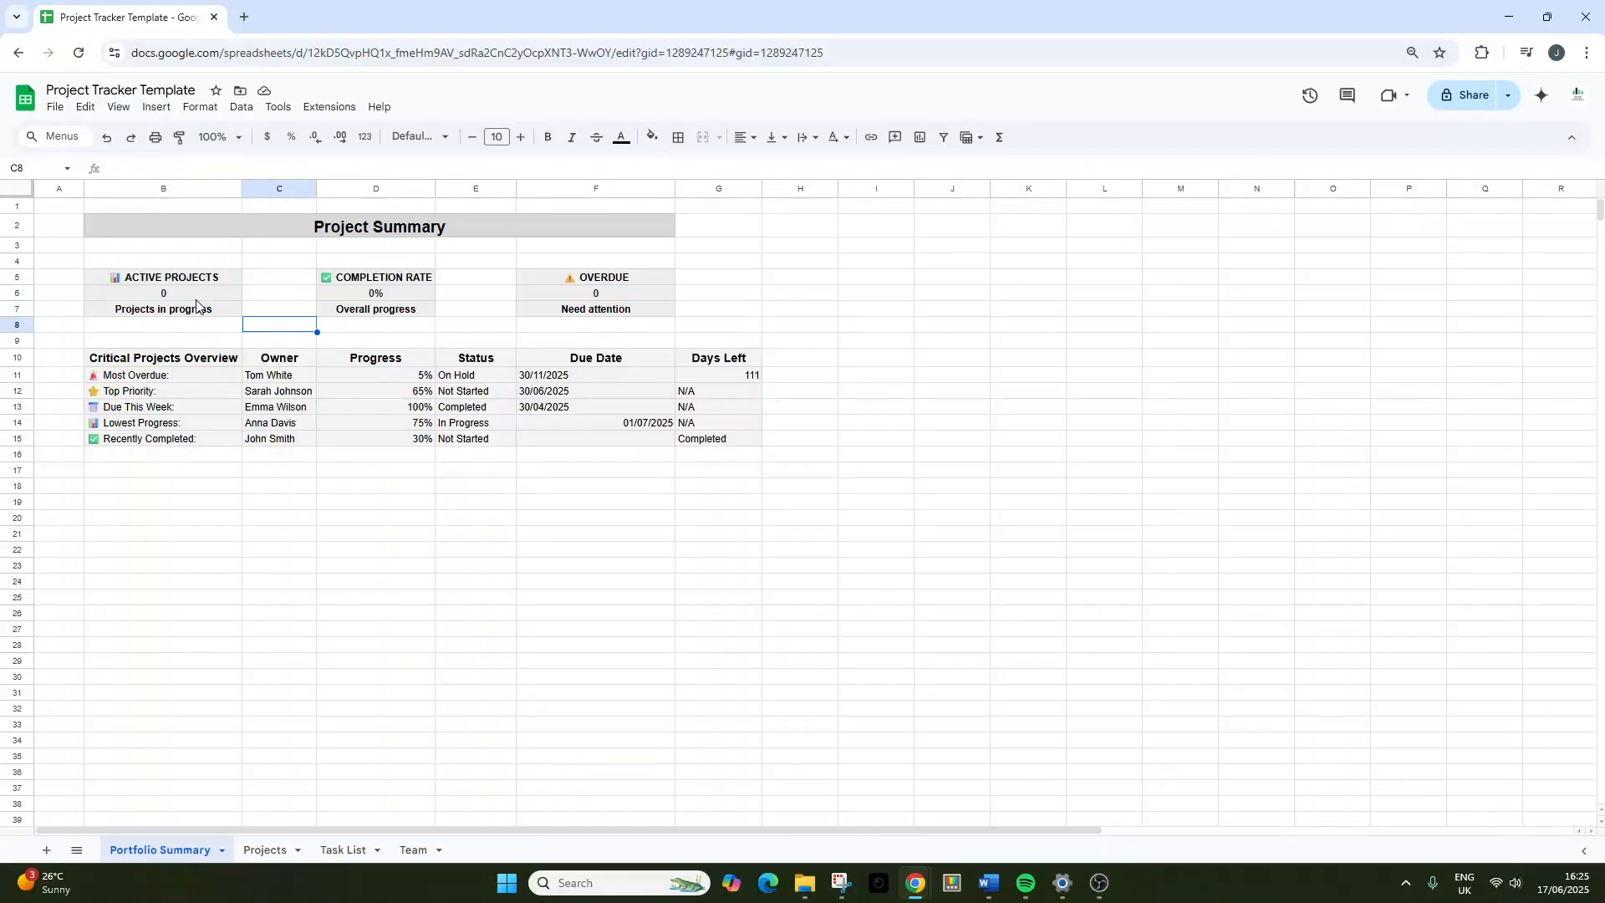
double_click(193, 295)
click(265, 850)
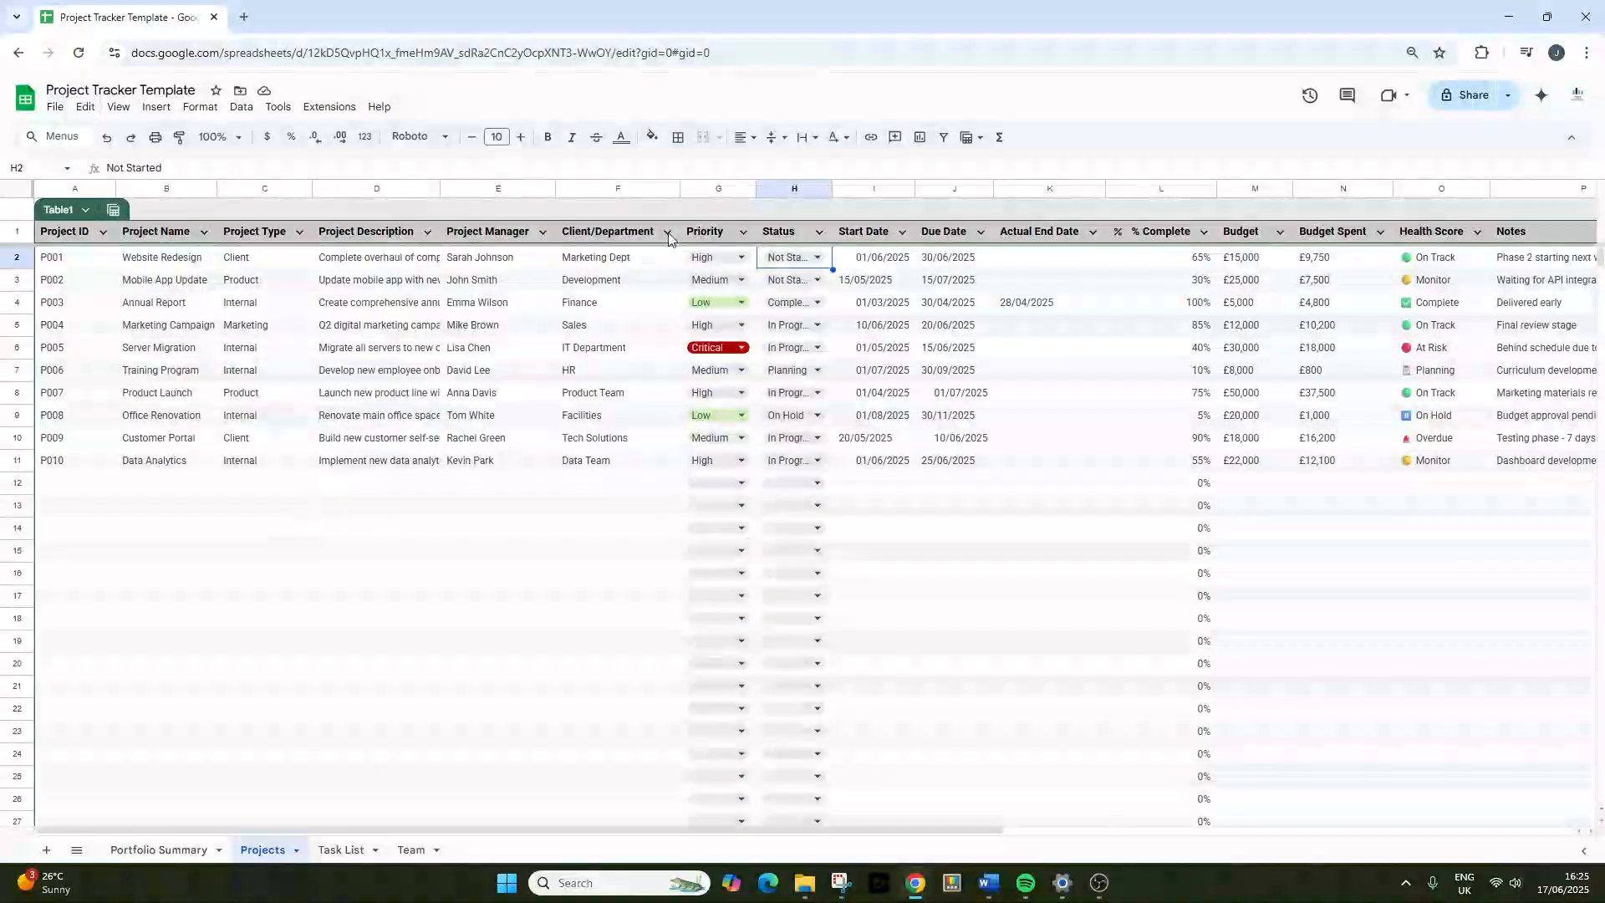
click(809, 321)
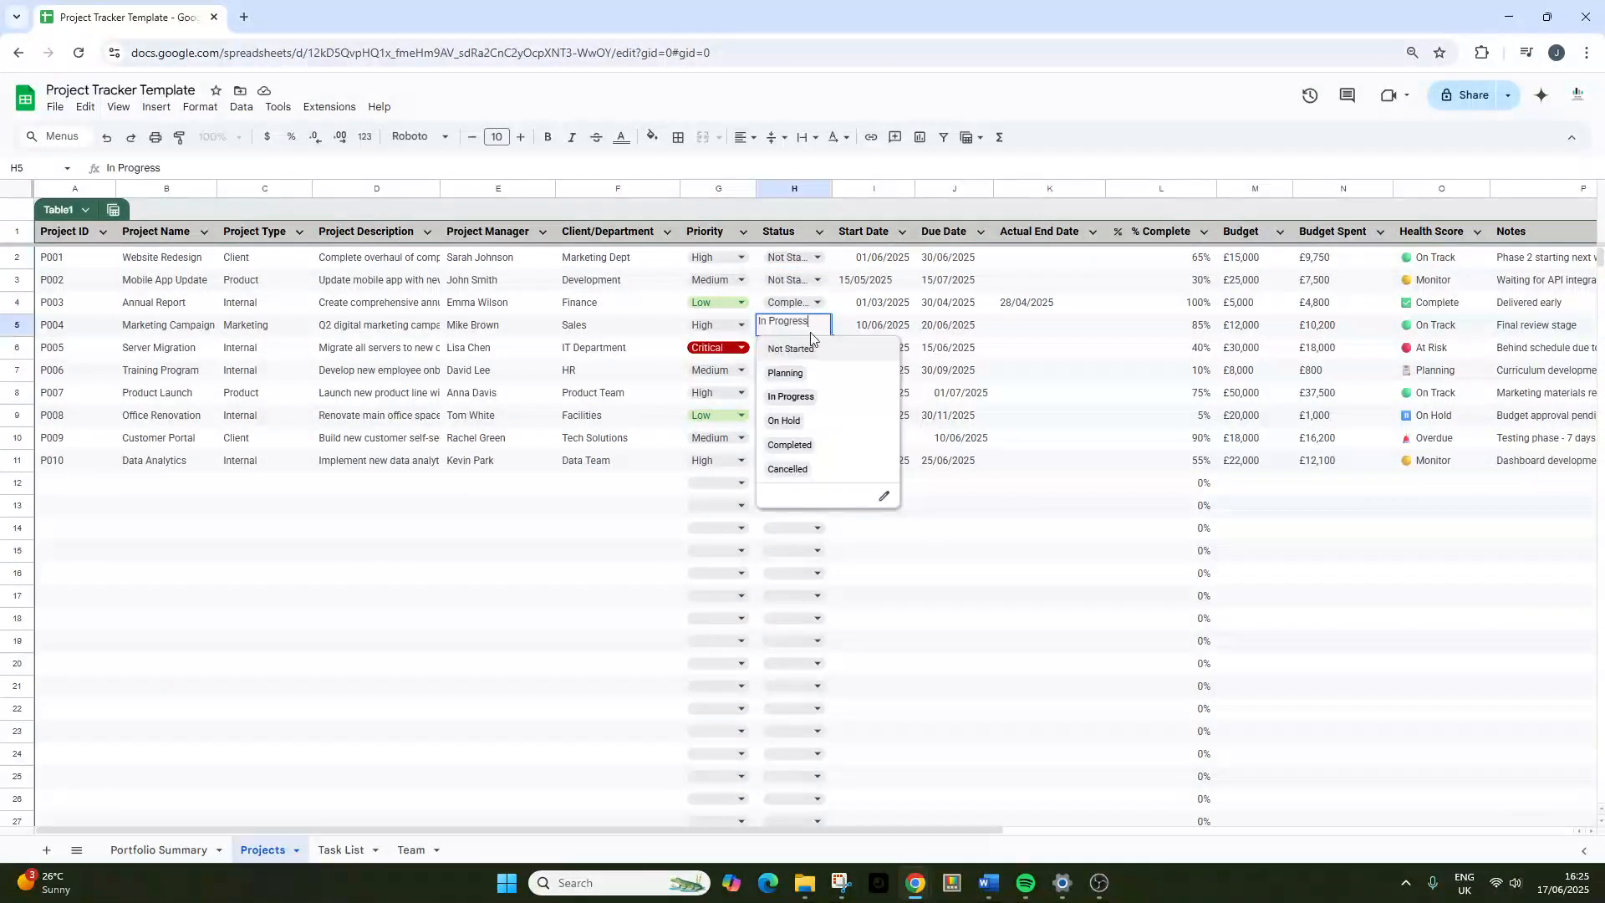
click(807, 401)
Return to the Portfolio Summary sheet and inspect the Active Projects formula in B6 and the Completion Rate formula in D6.
click(154, 850)
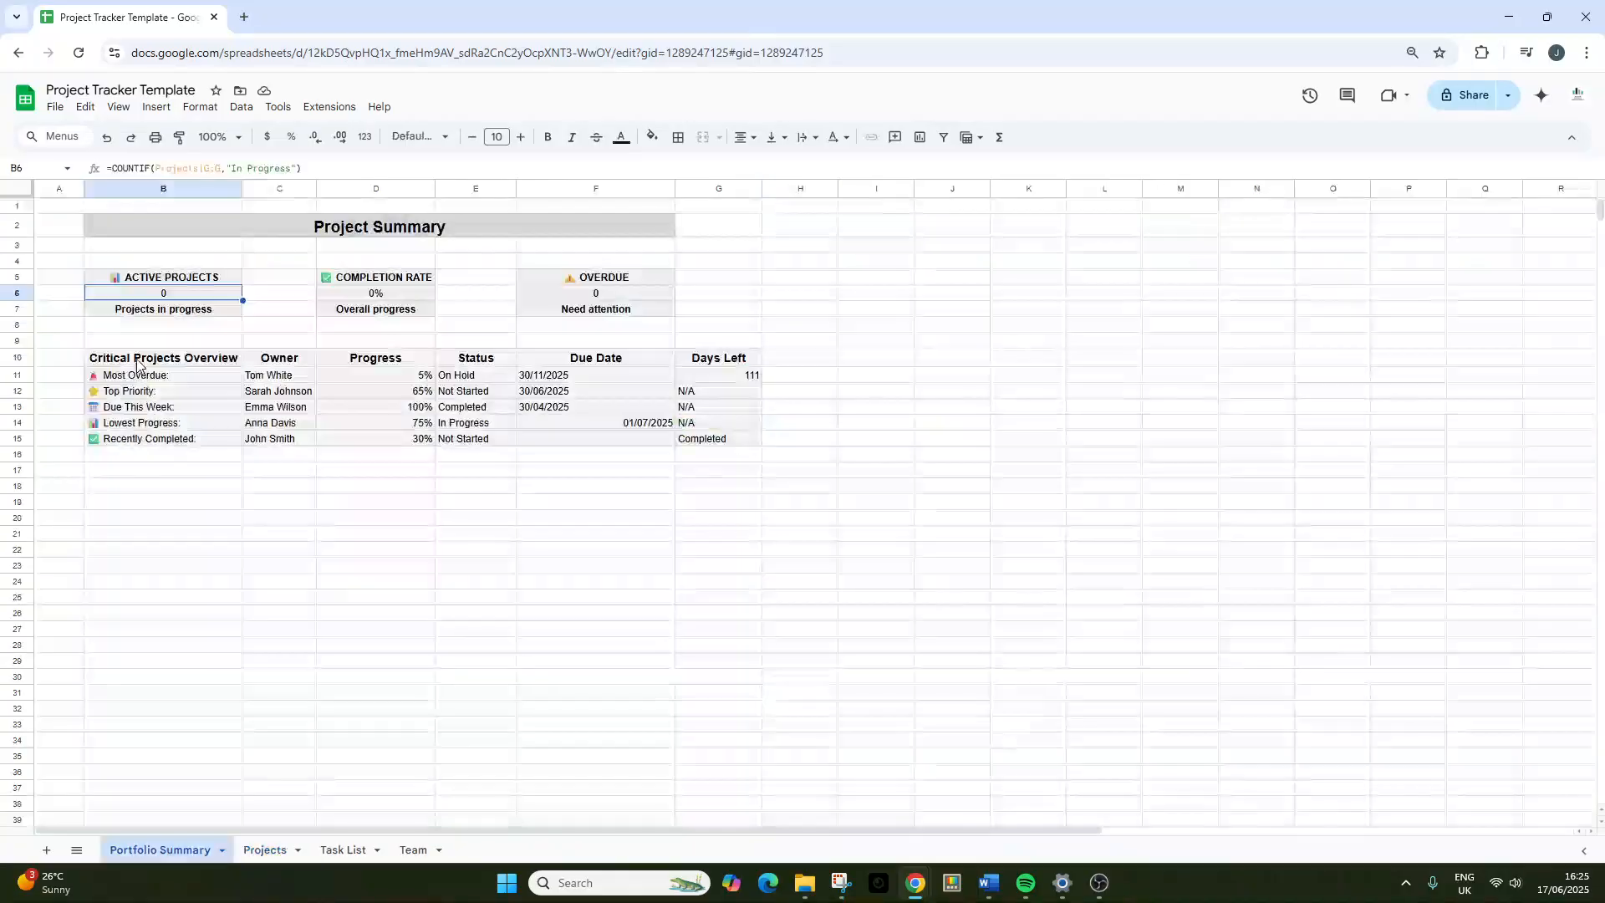
click(251, 170)
key(Return)
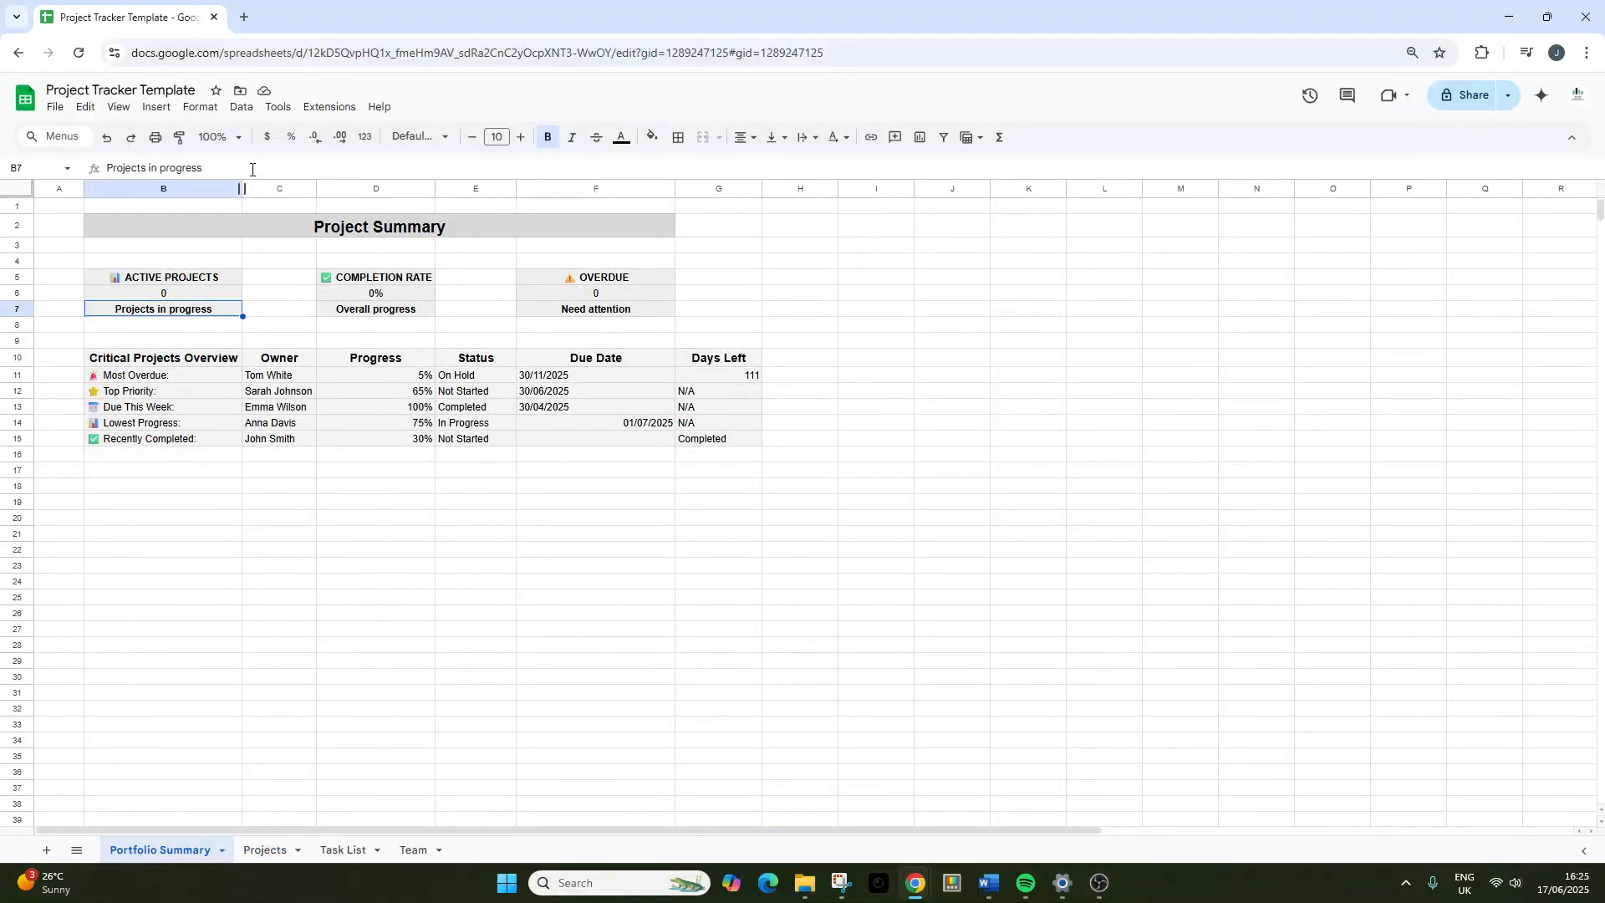
click(389, 293)
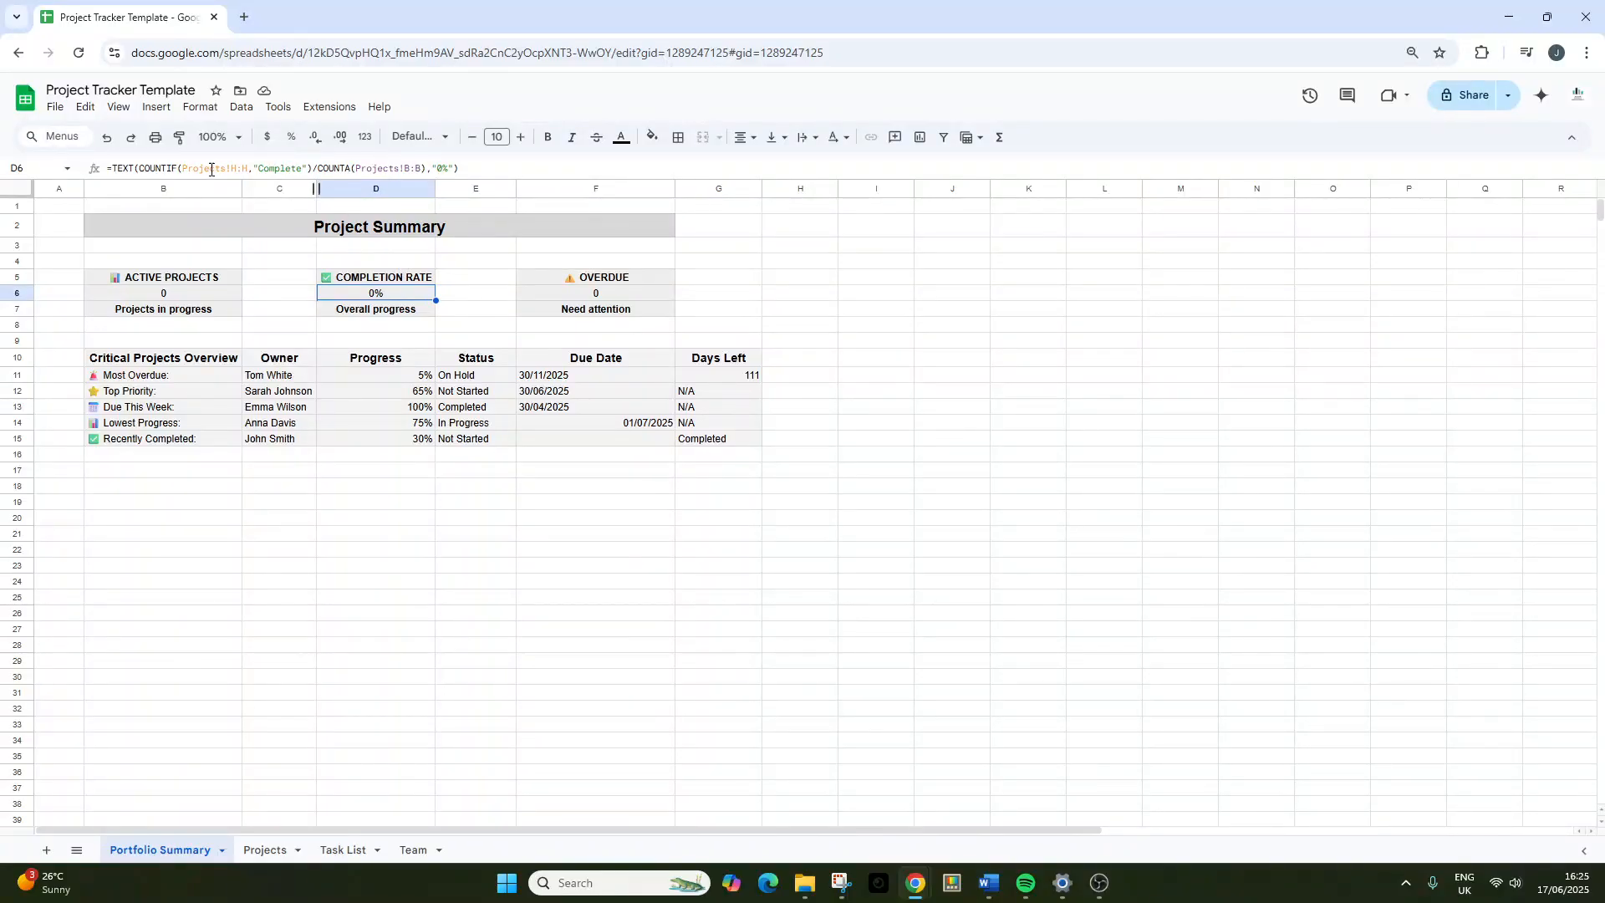
Check project P003's Status option on the Projects sheet, and set the COUNTIF criterion in the Completion Rate formula in D6 to "Completed".
click(268, 851)
click(810, 302)
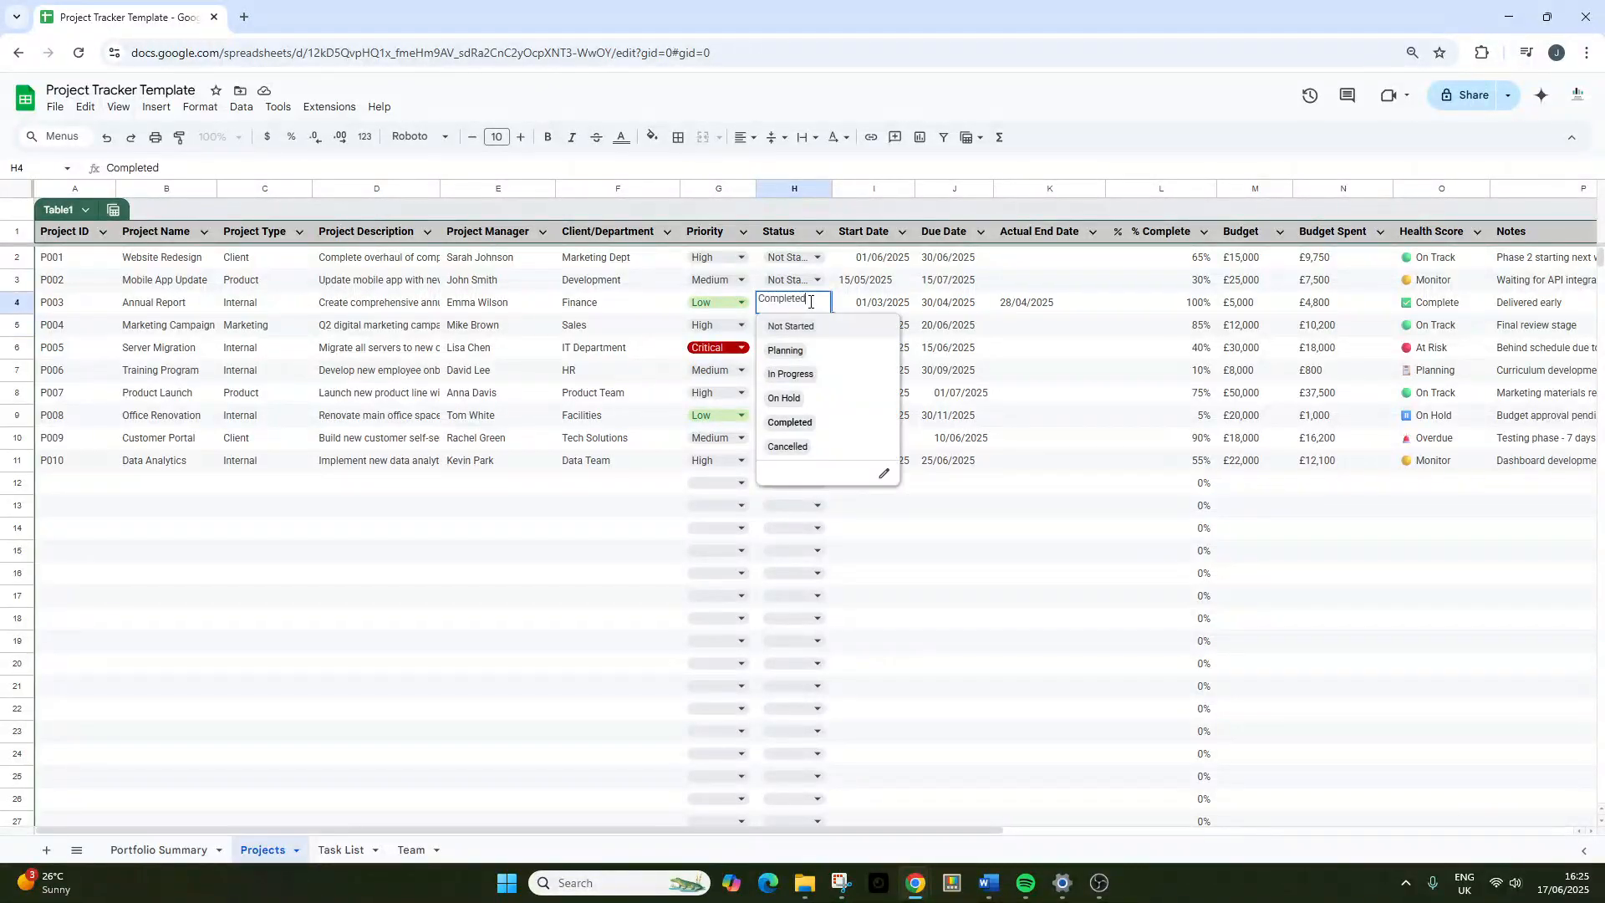
click(191, 863)
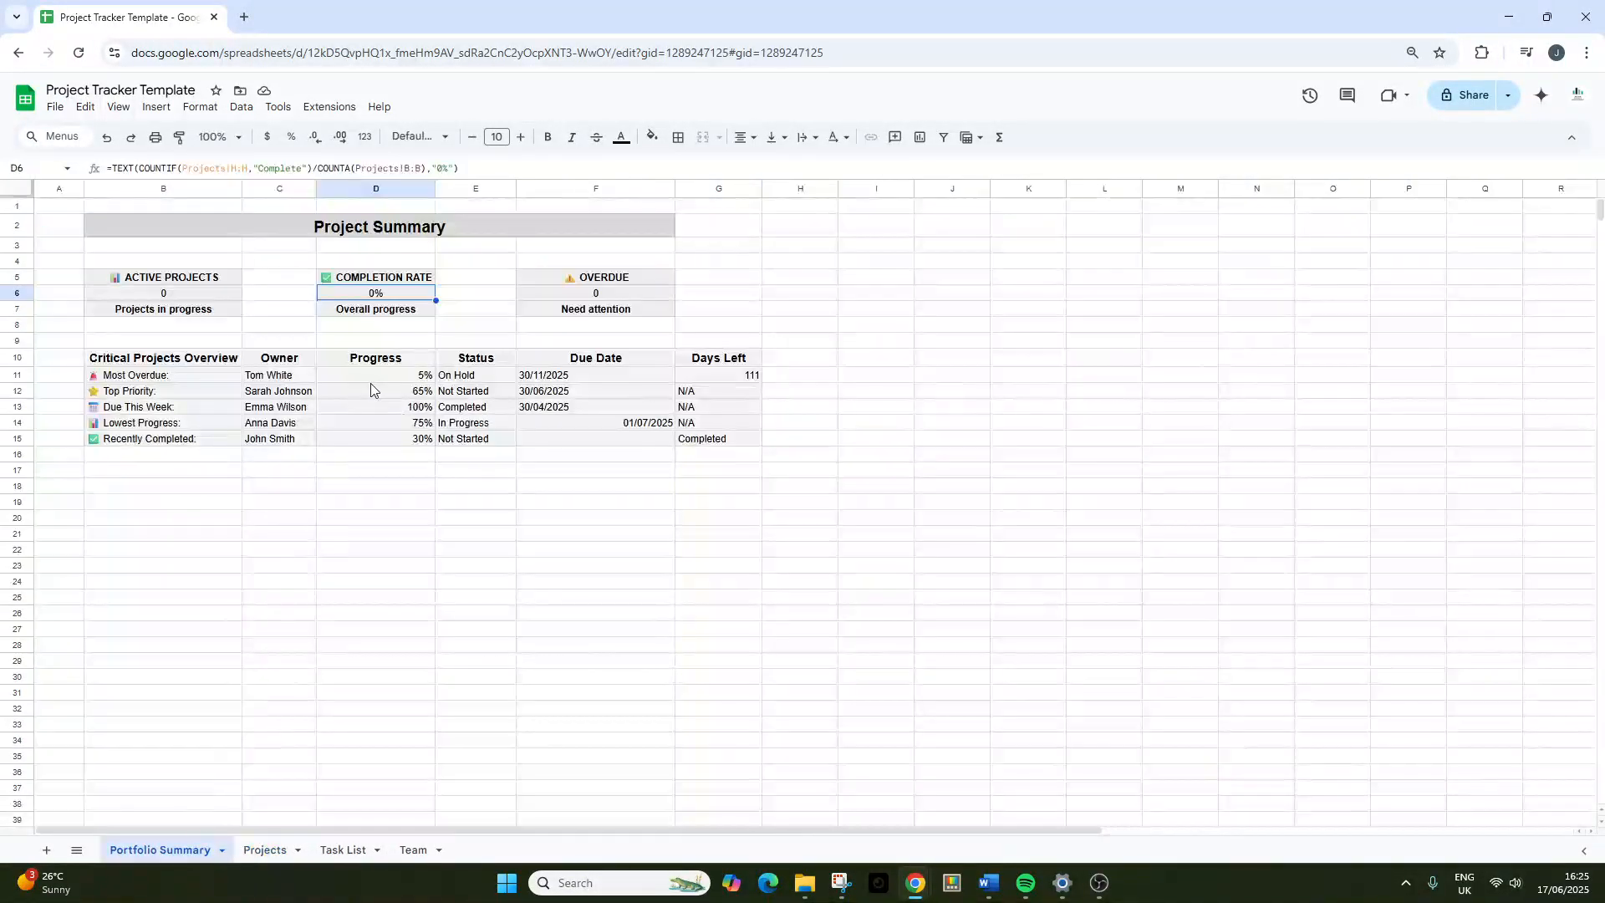
click(303, 167)
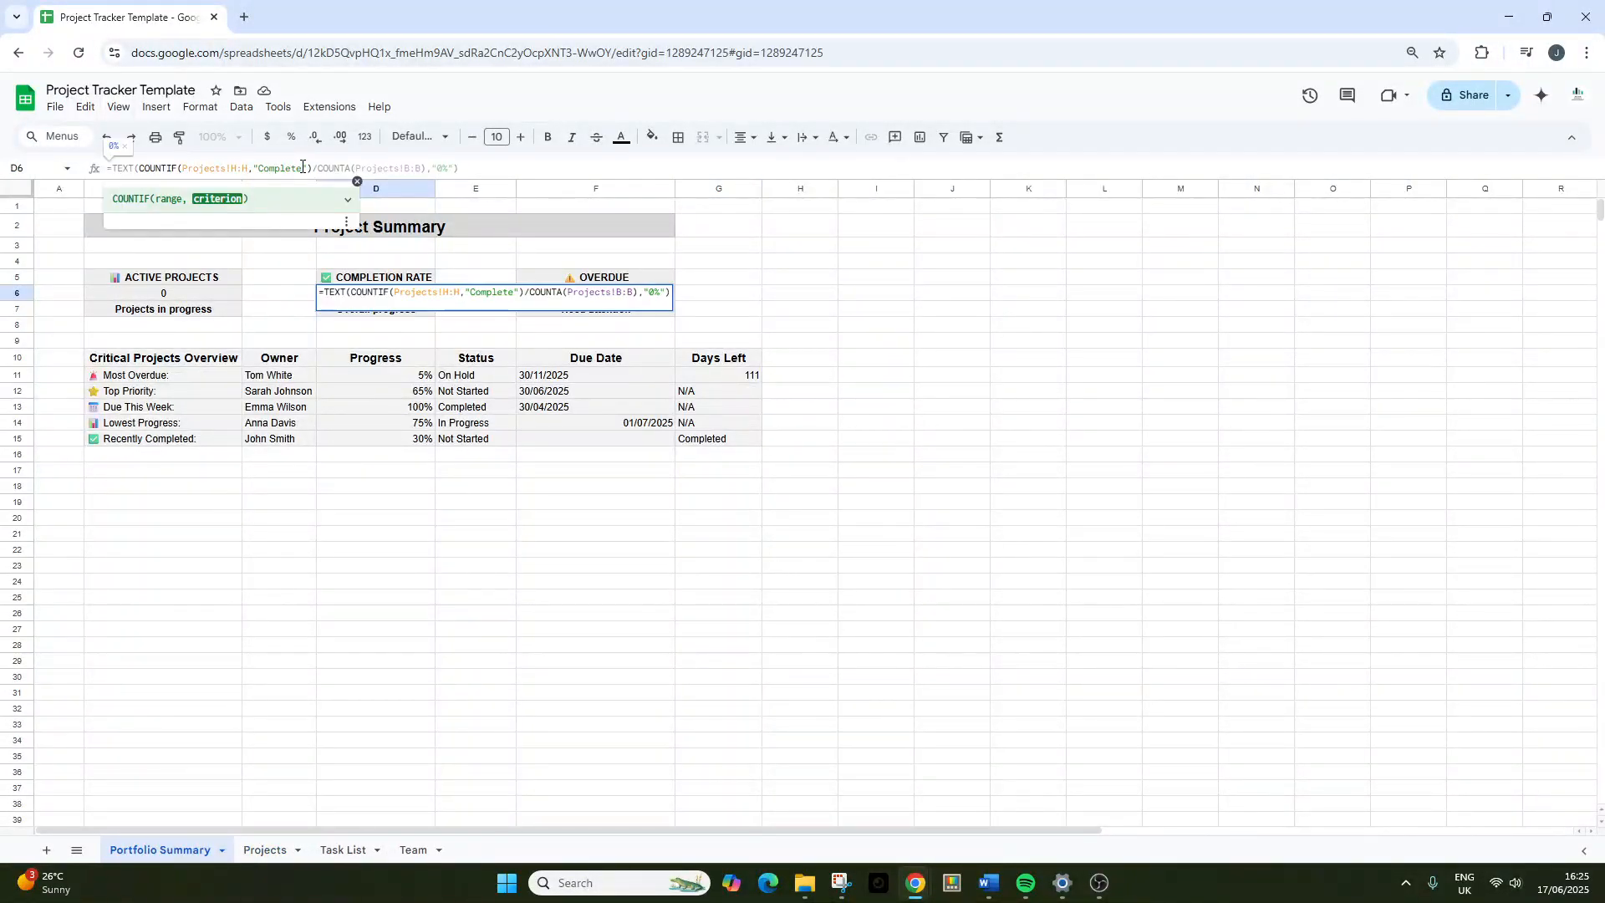
key(Return)
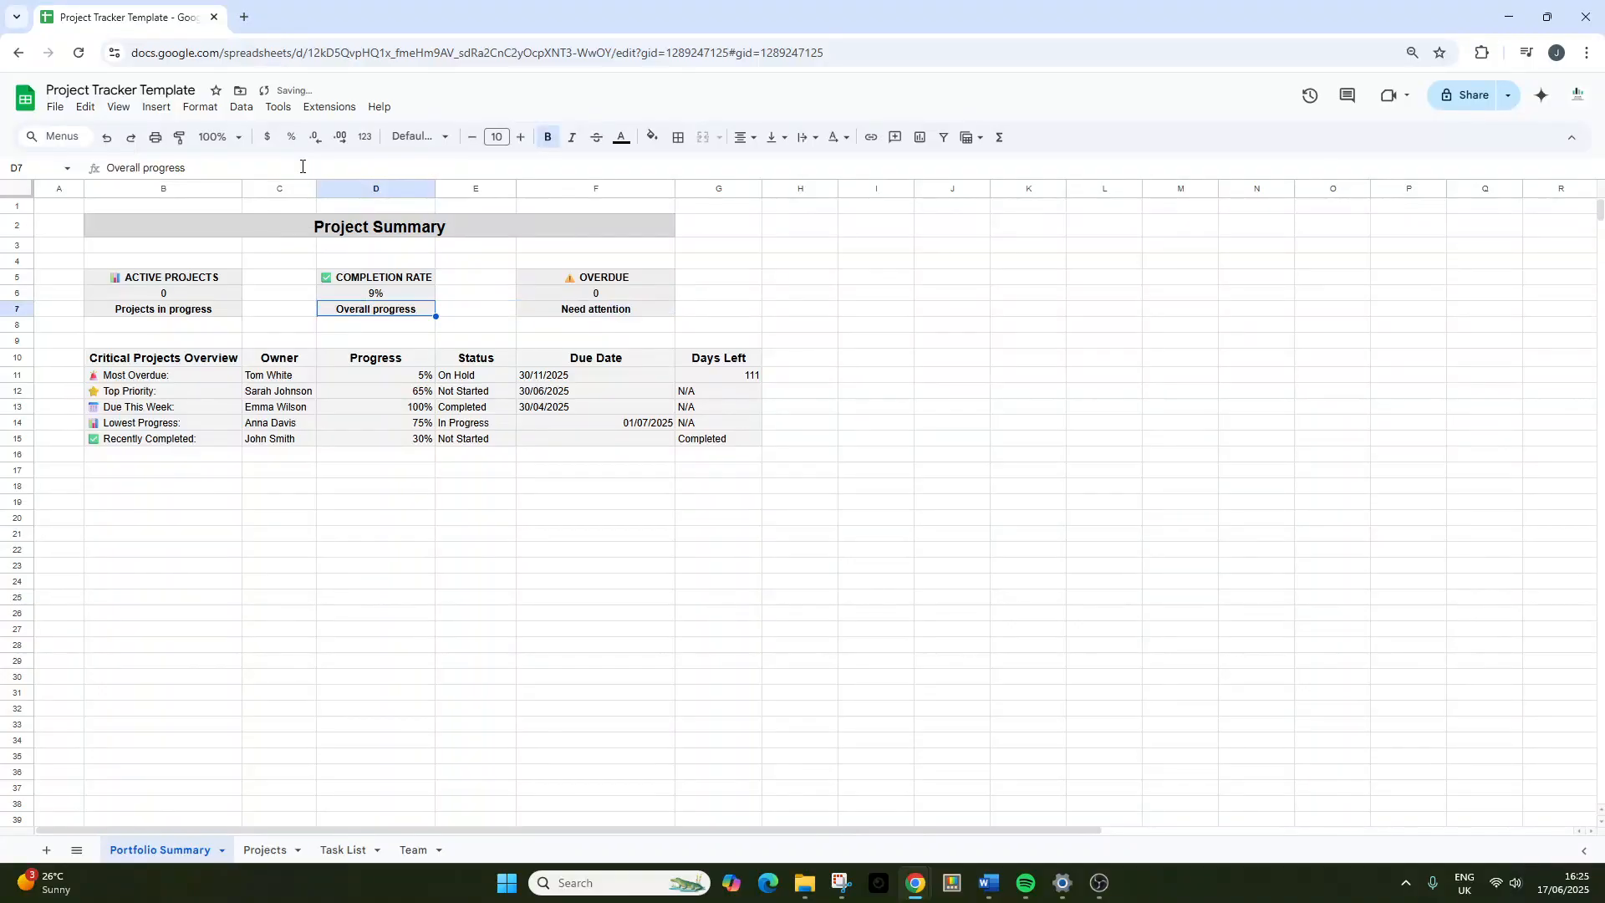
click(378, 297)
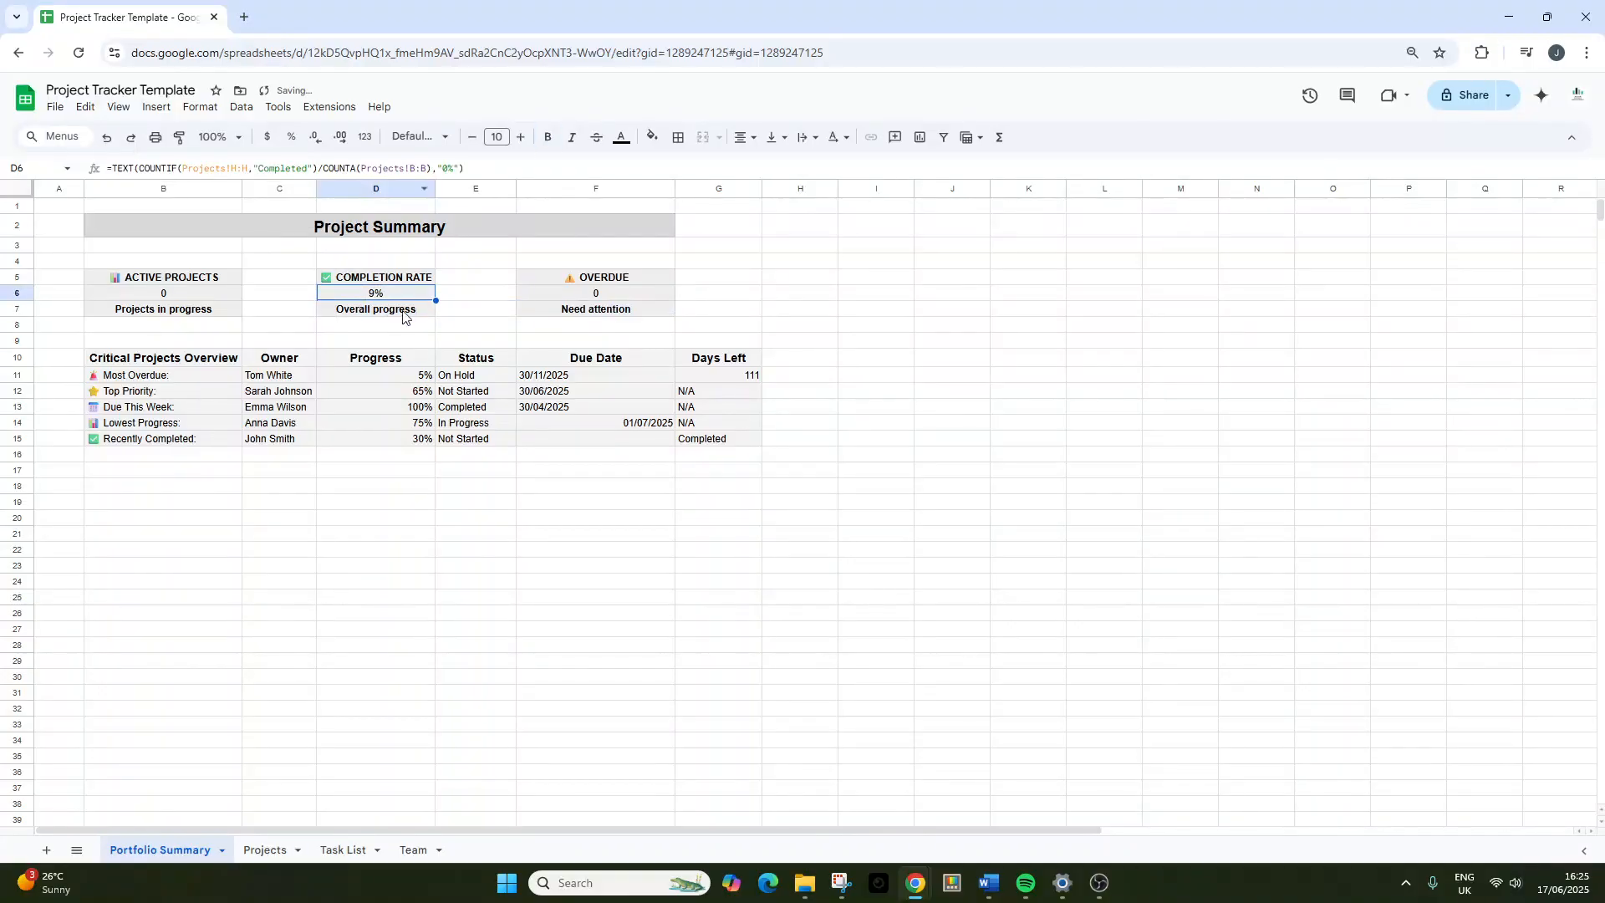
Change the status criterion in the Overdue COUNTIFS formula in F6 to "In Progress".
click(590, 294)
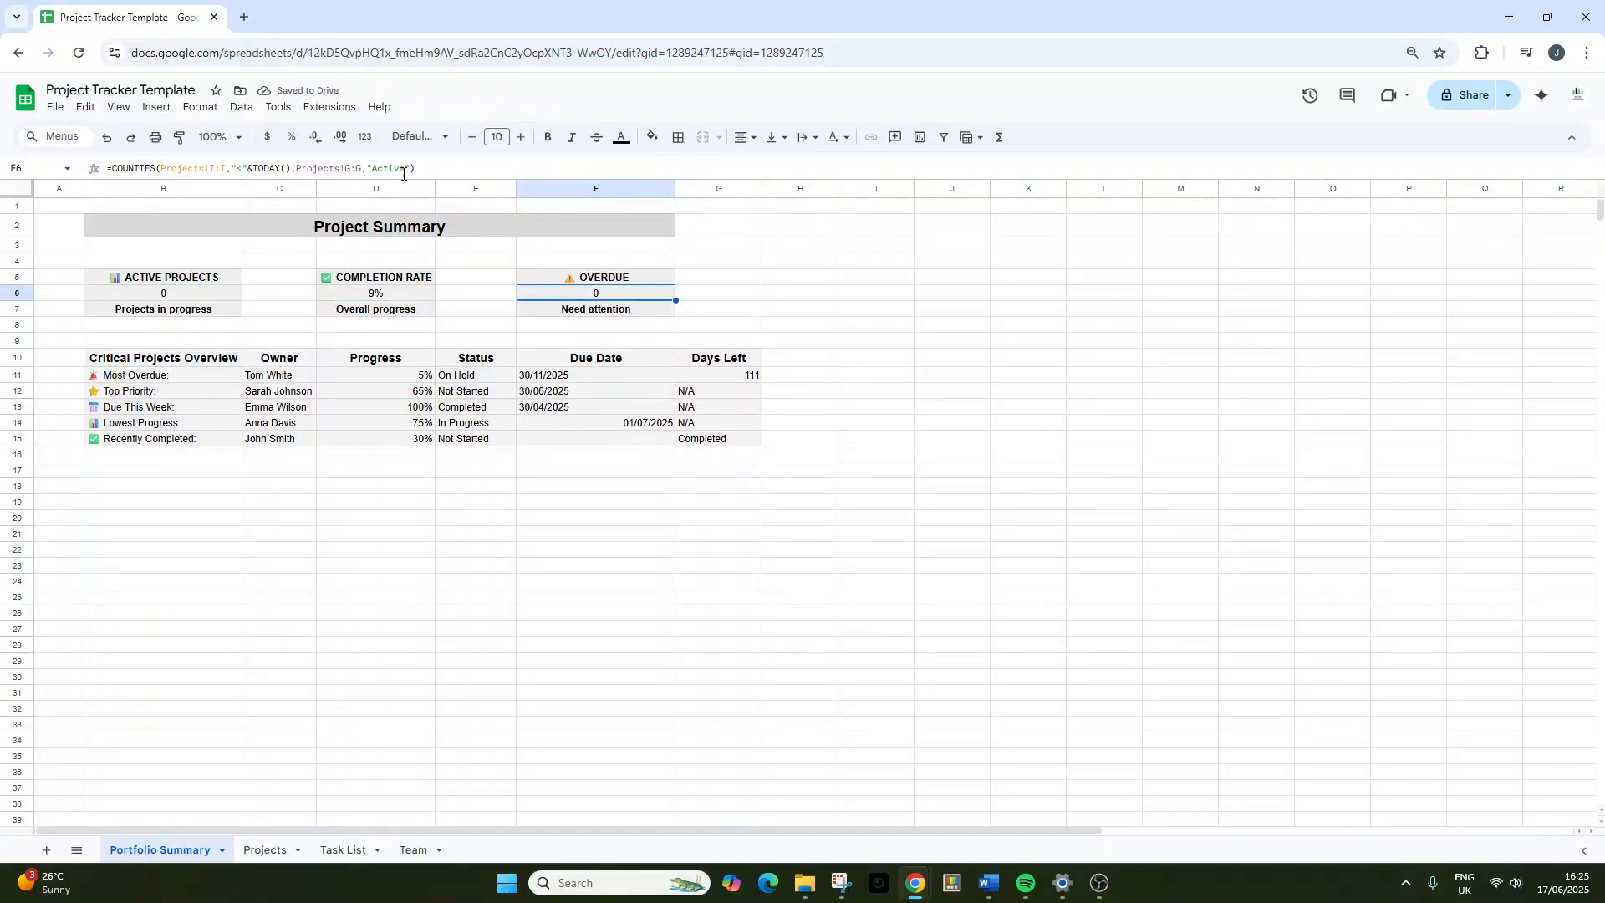
drag(403, 168, 373, 168)
text(I)
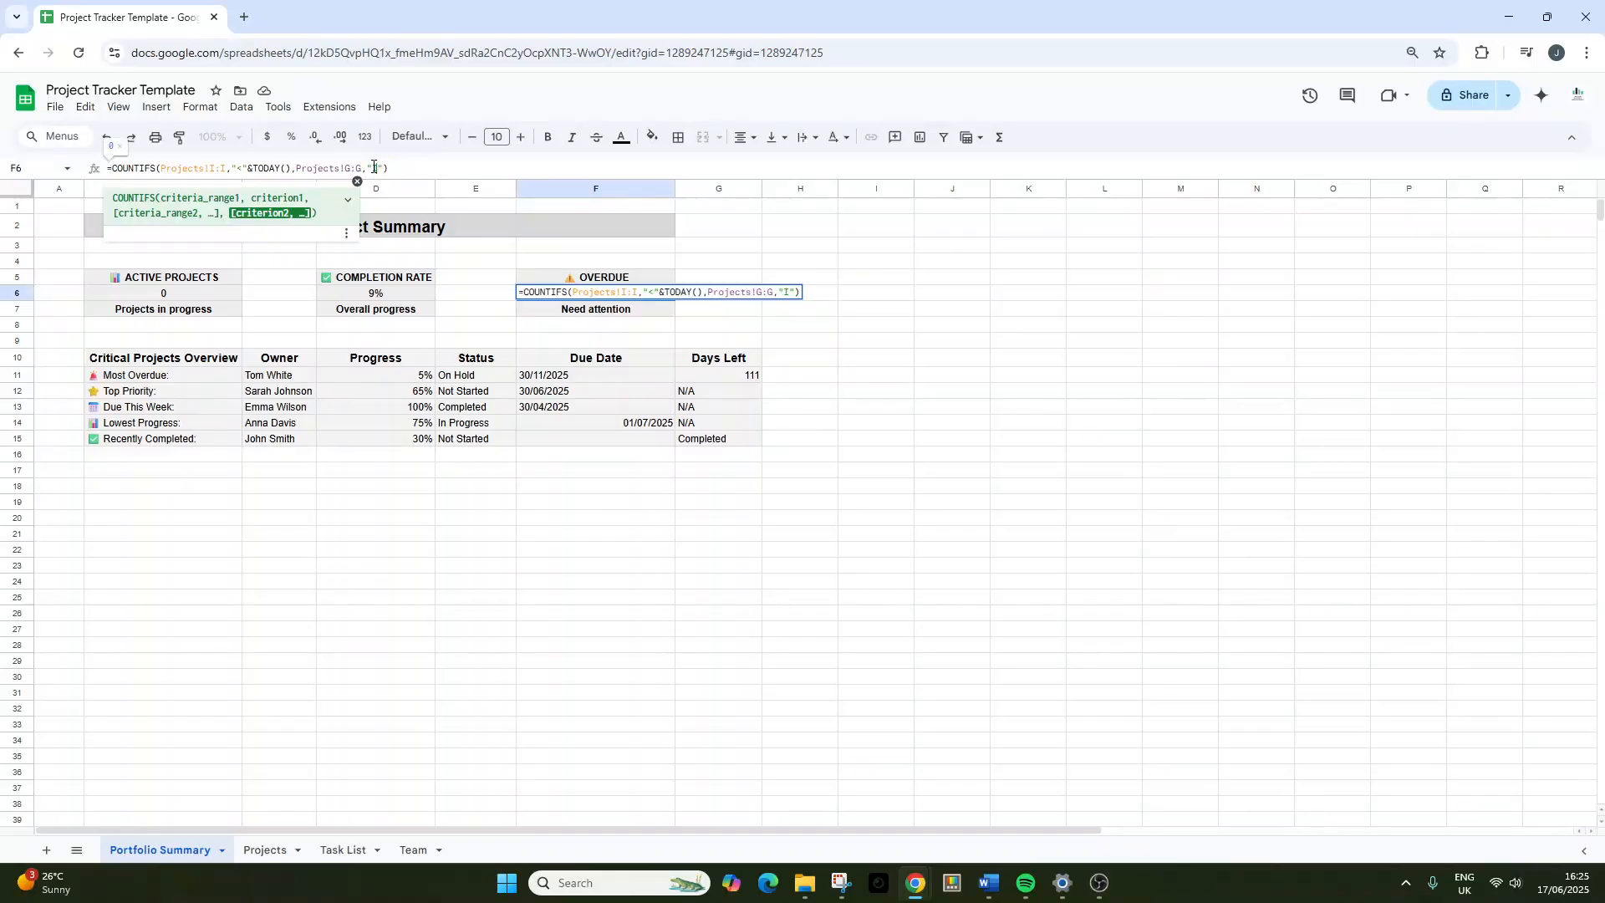
text(n Progress)
key(Return)
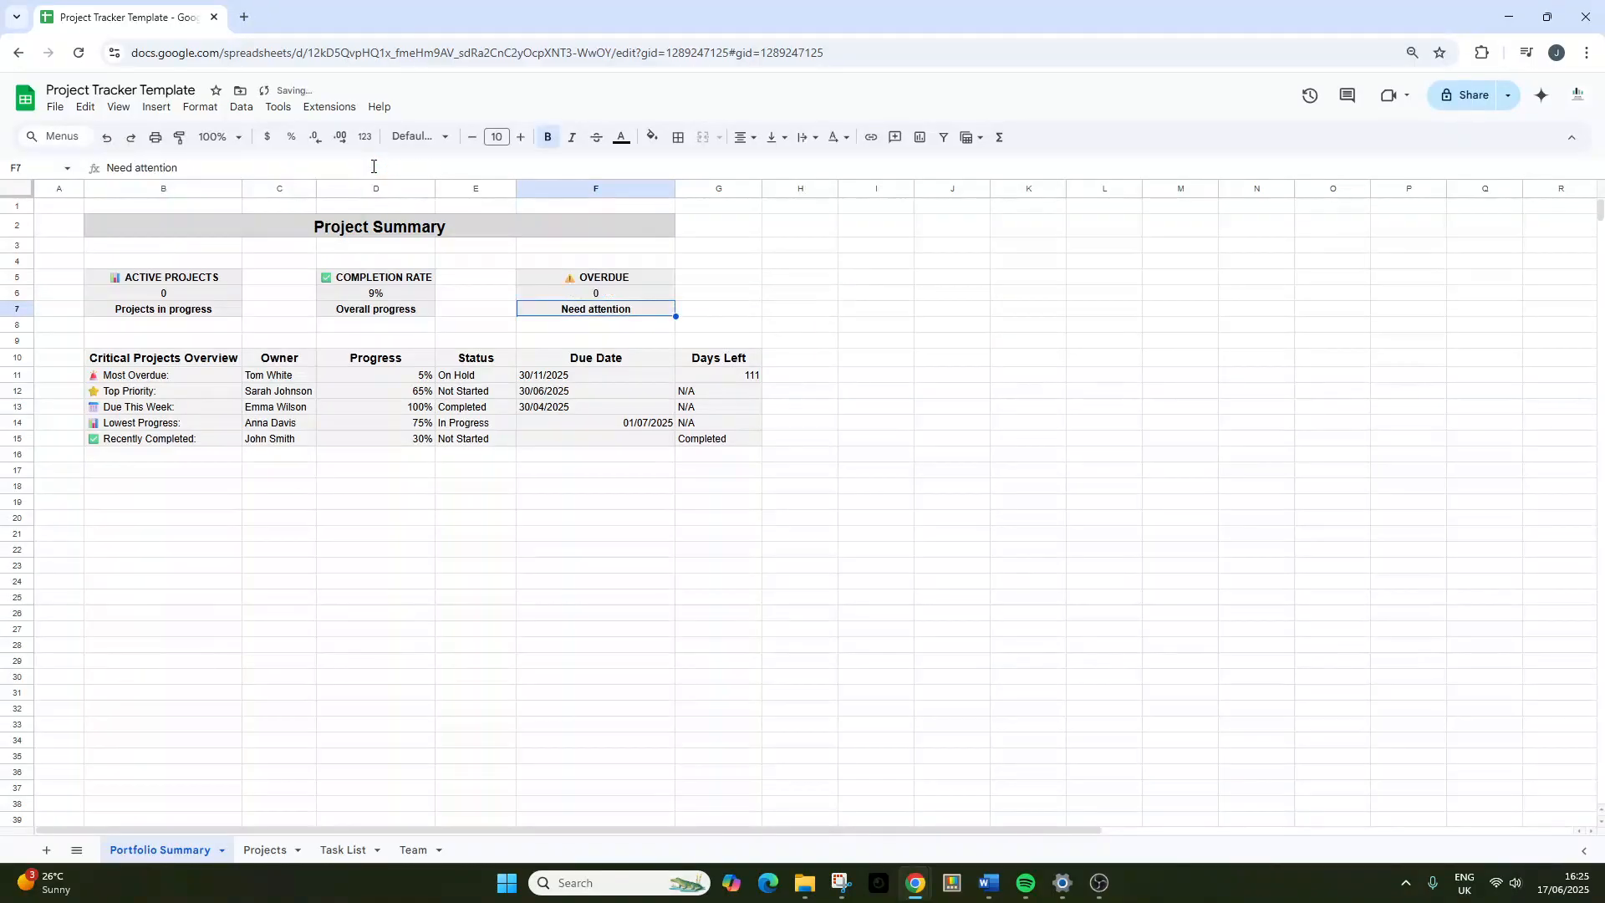
Check the Status column's letter on the Projects sheet and set the Active Projects COUNTIF range in B6 to Projects!H:H.
click(195, 300)
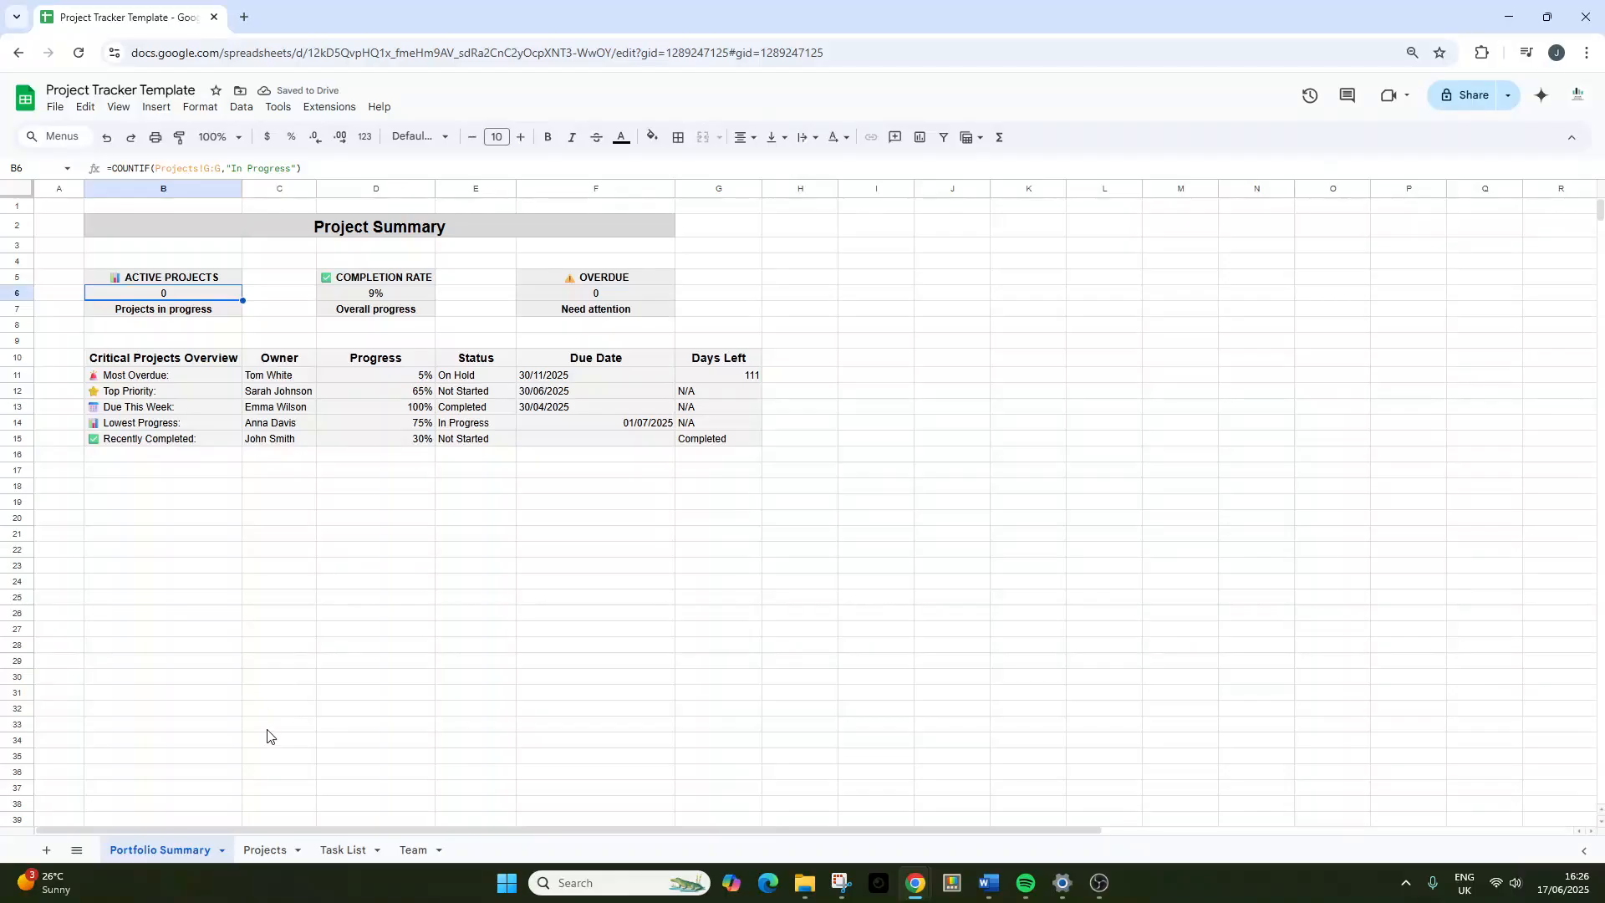
click(265, 849)
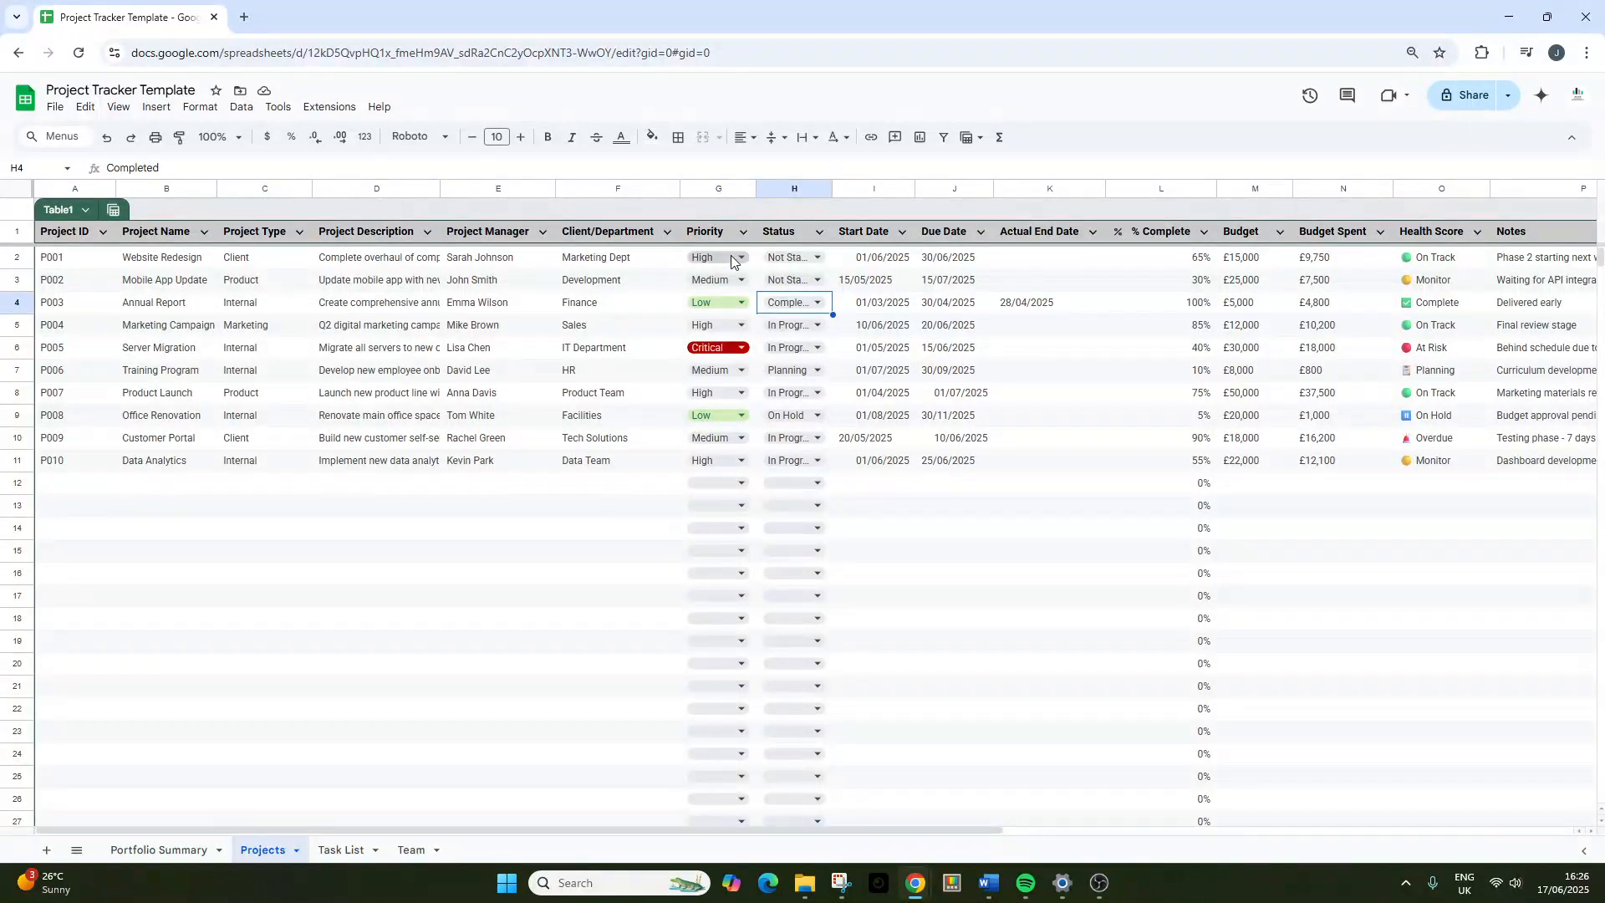
click(158, 850)
click(211, 170)
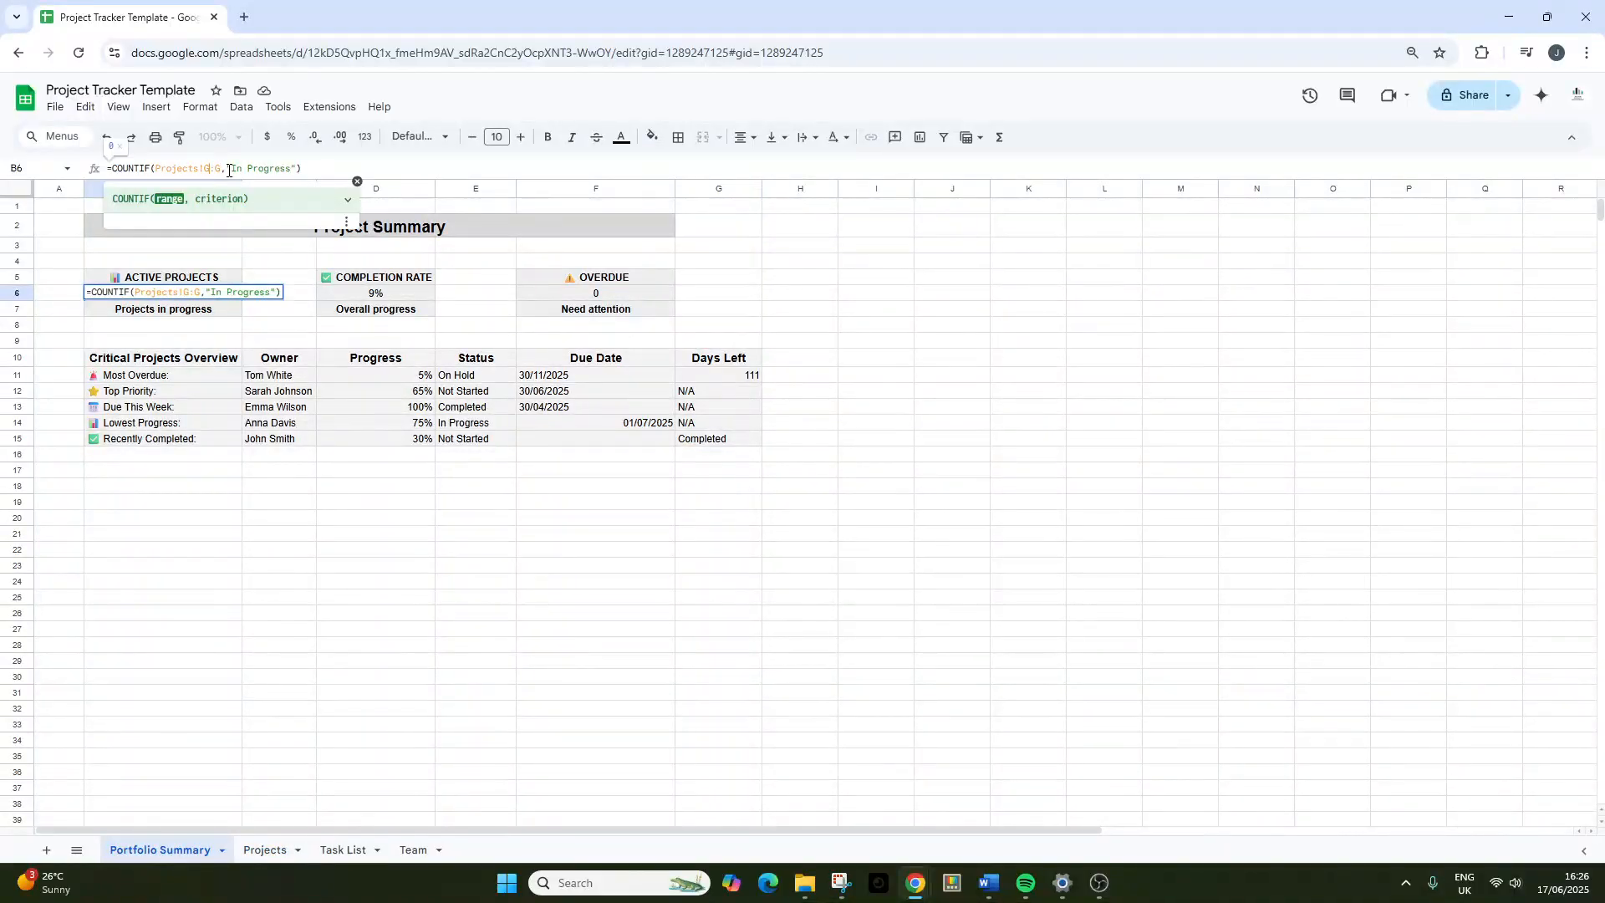
key(BackSpace)
text(H)
click(219, 168)
key(BackSpace)
text(H)
key(Return)
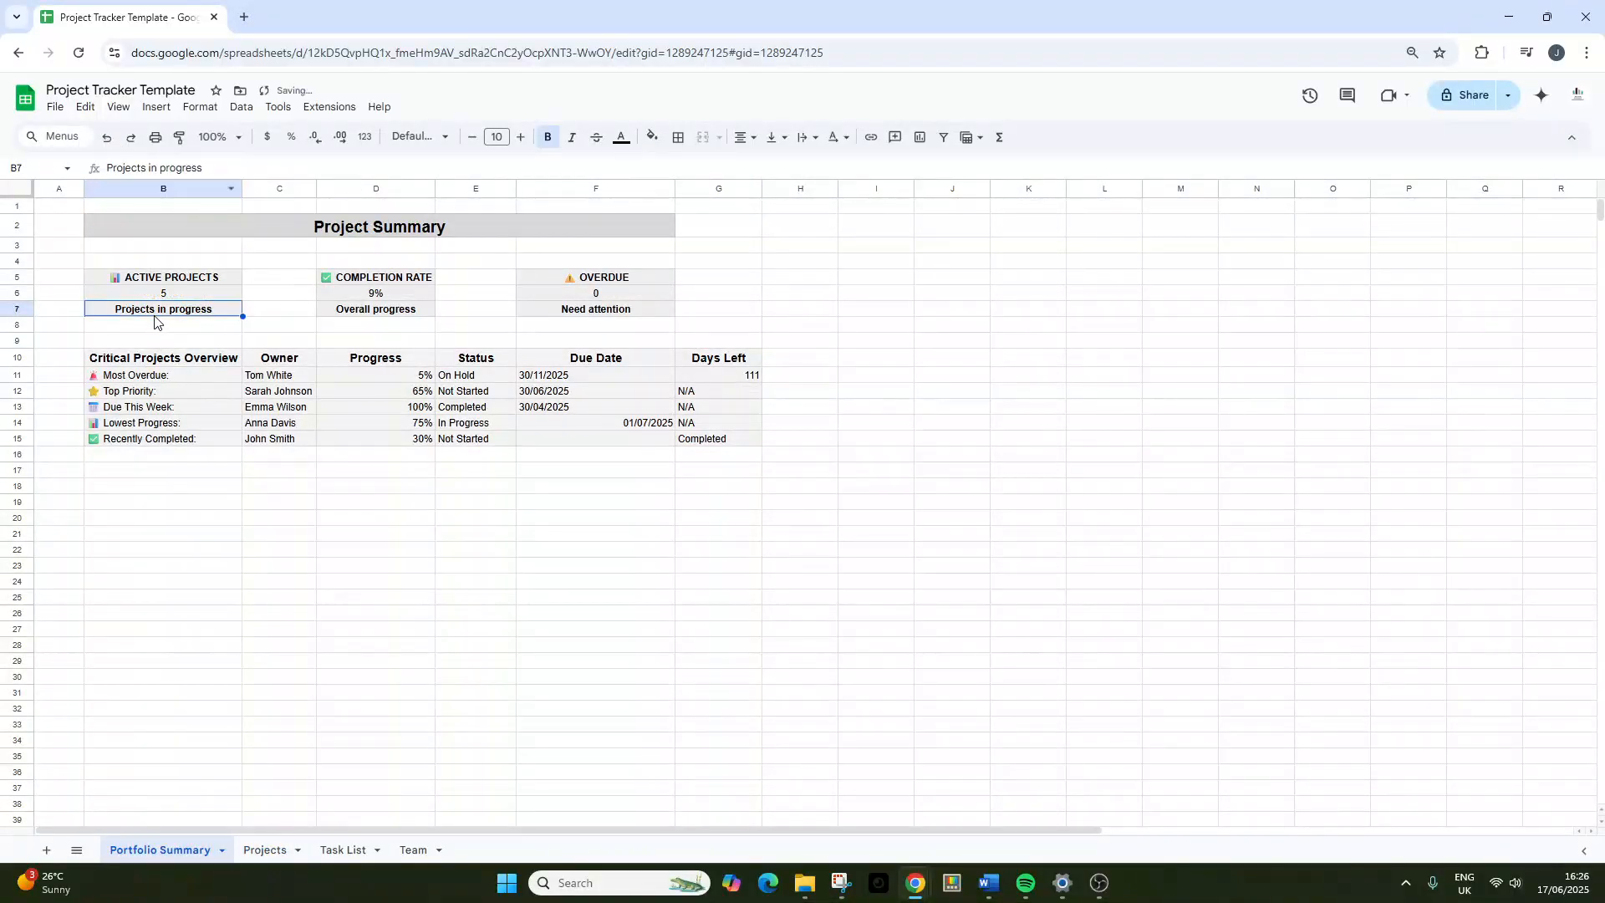
click(166, 294)
Set the second criteria range of the Overdue COUNTIFS formula in F6 to Projects!H:H.
drag(587, 294, 573, 276)
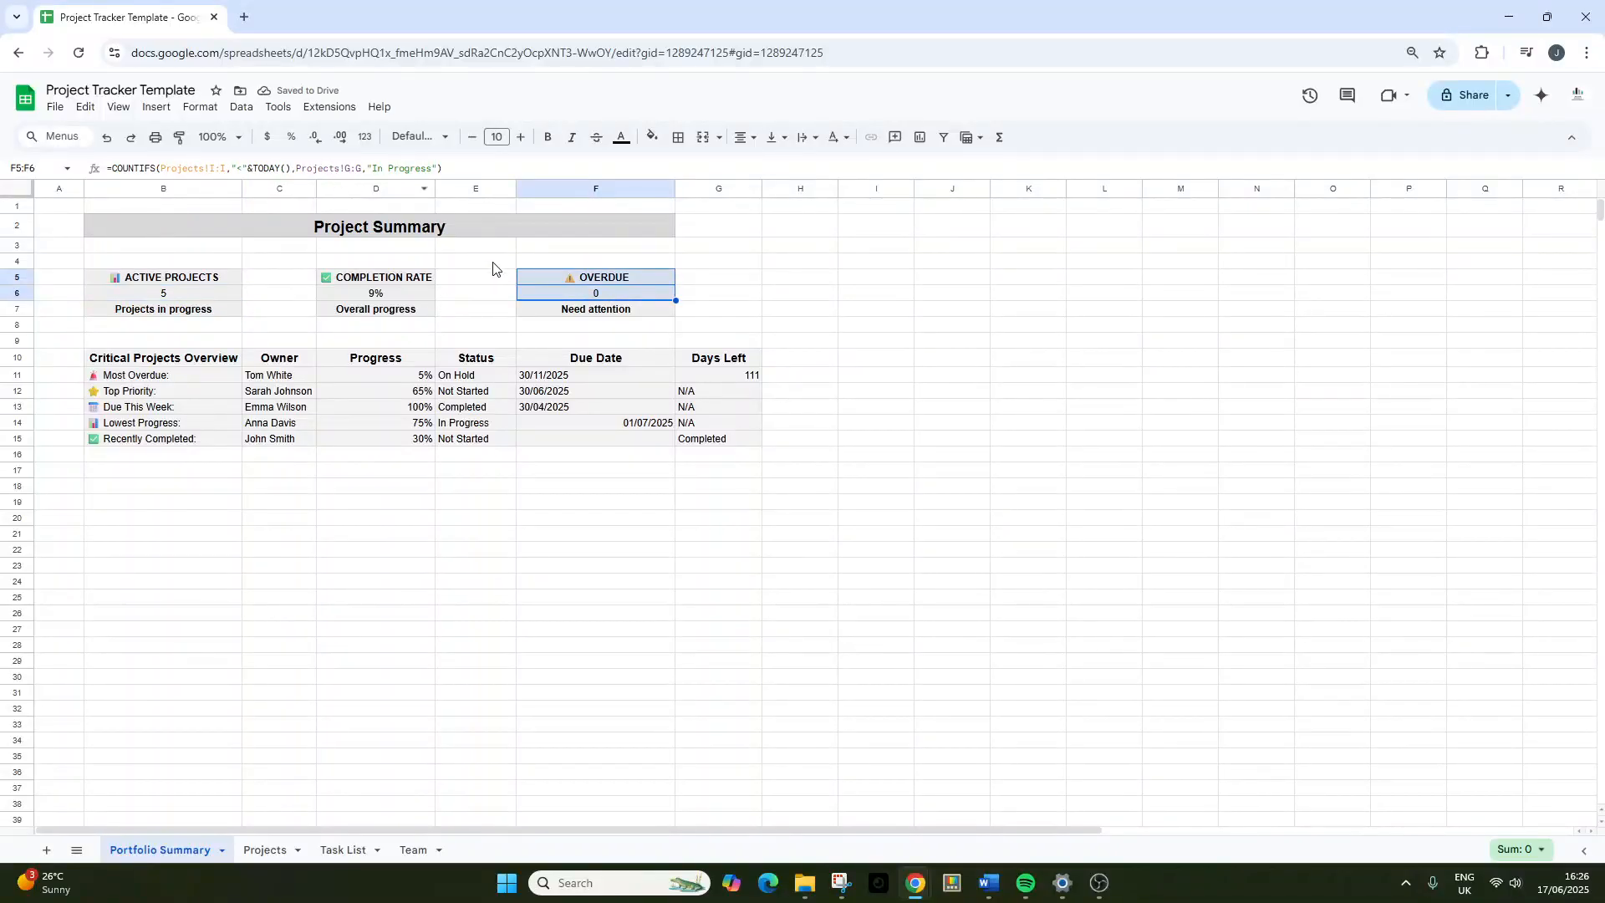
click(573, 295)
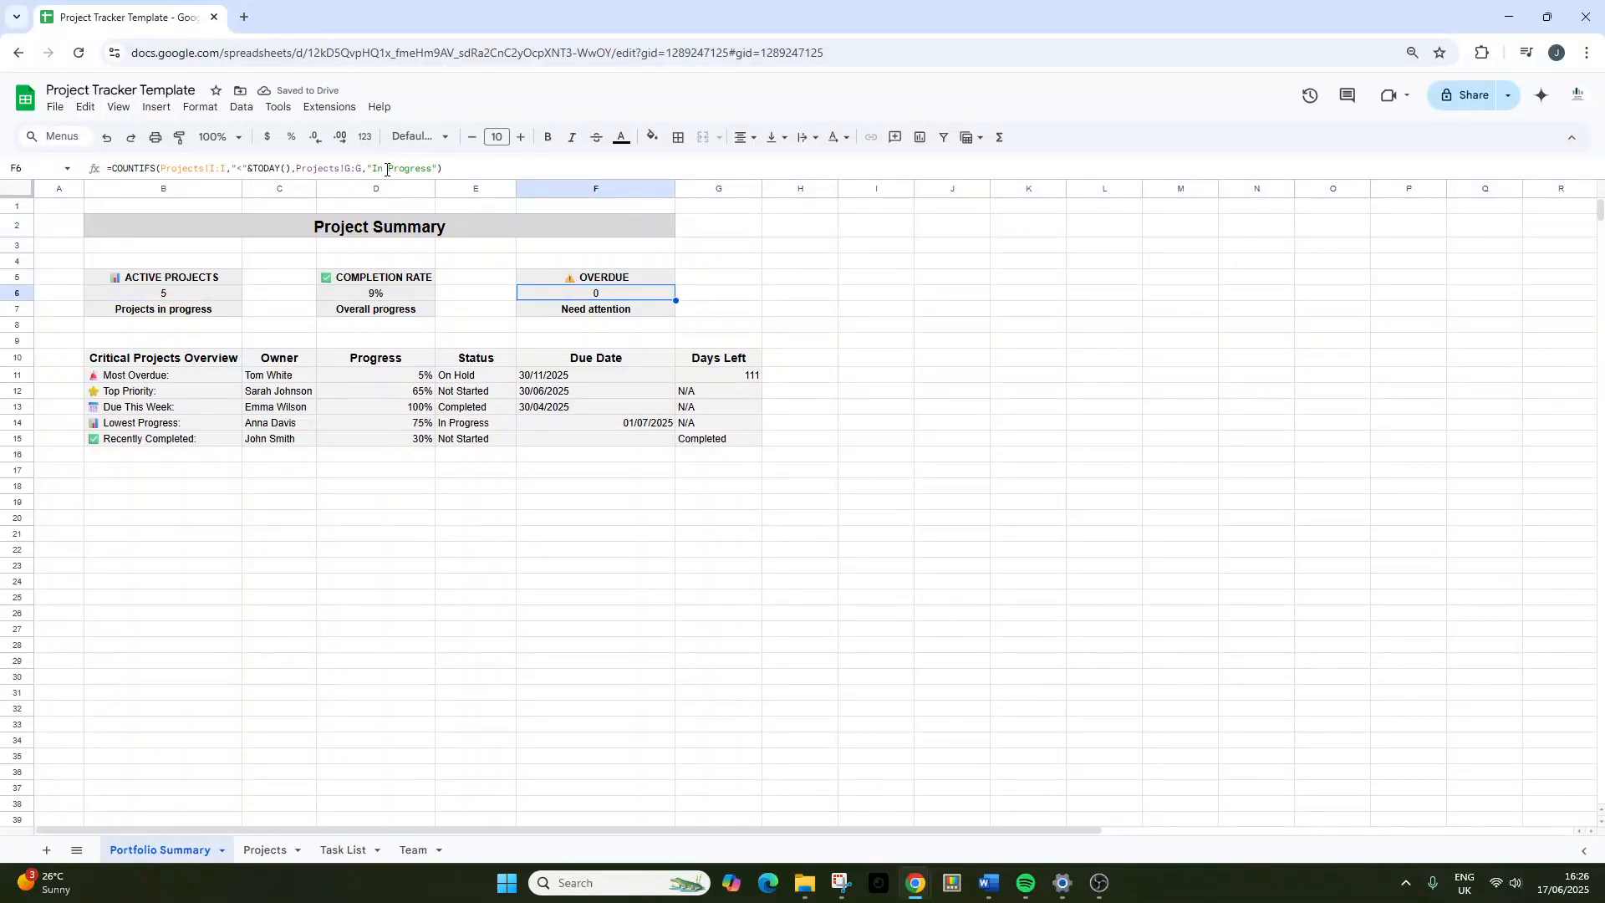
click(352, 169)
key(BackSpace)
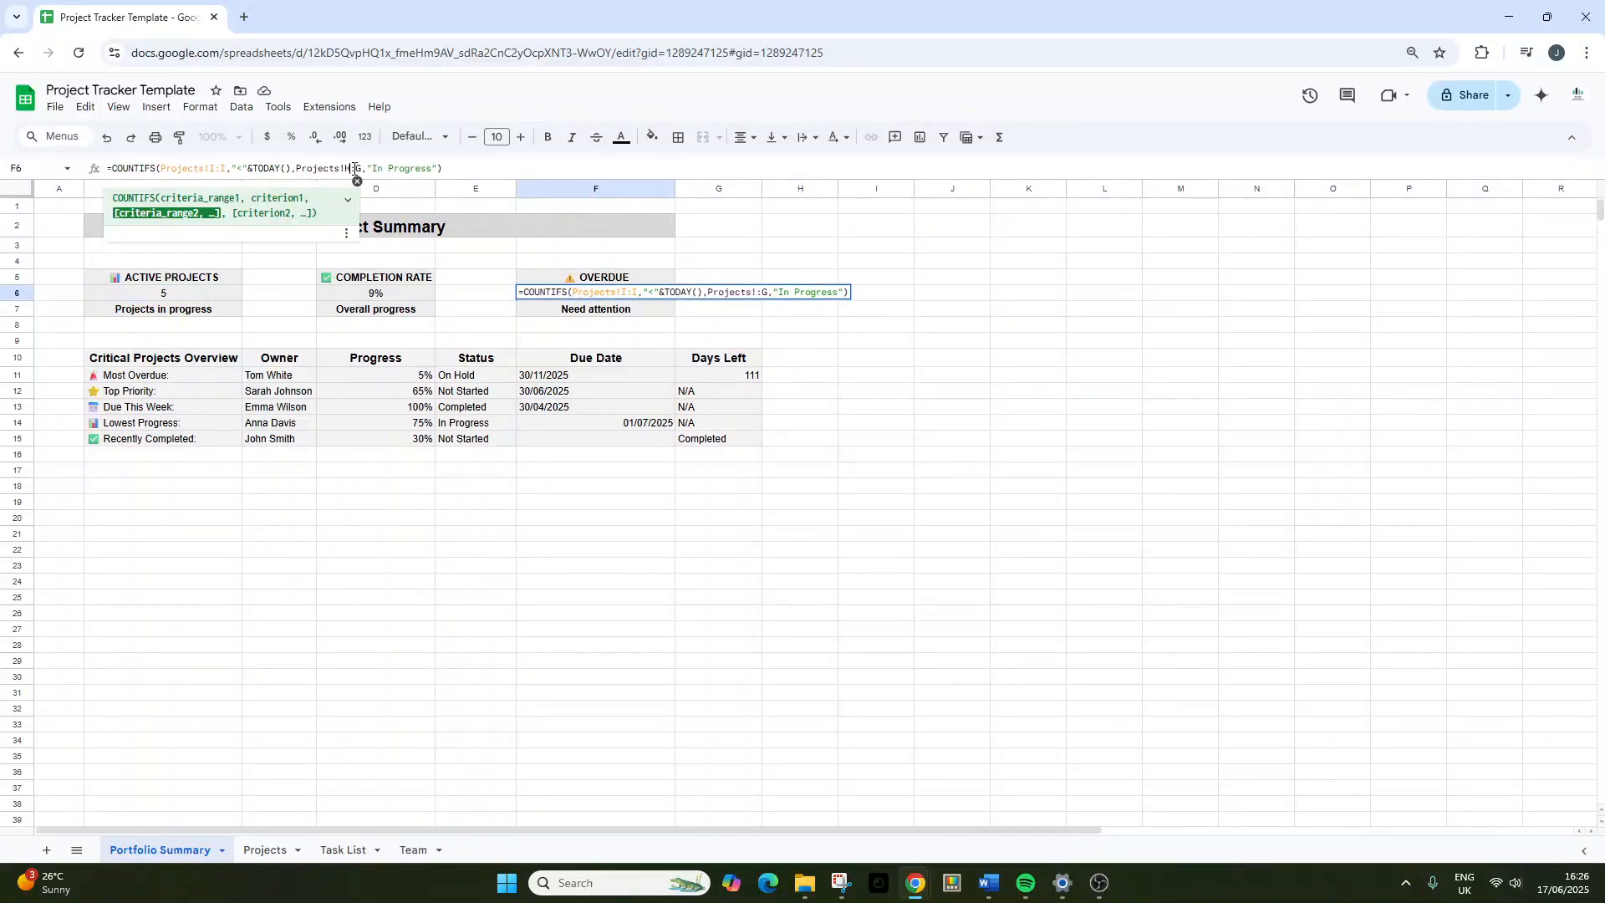
text(H)
click(363, 170)
key(BackSpace)
text(H)
key(Return)
click(657, 294)
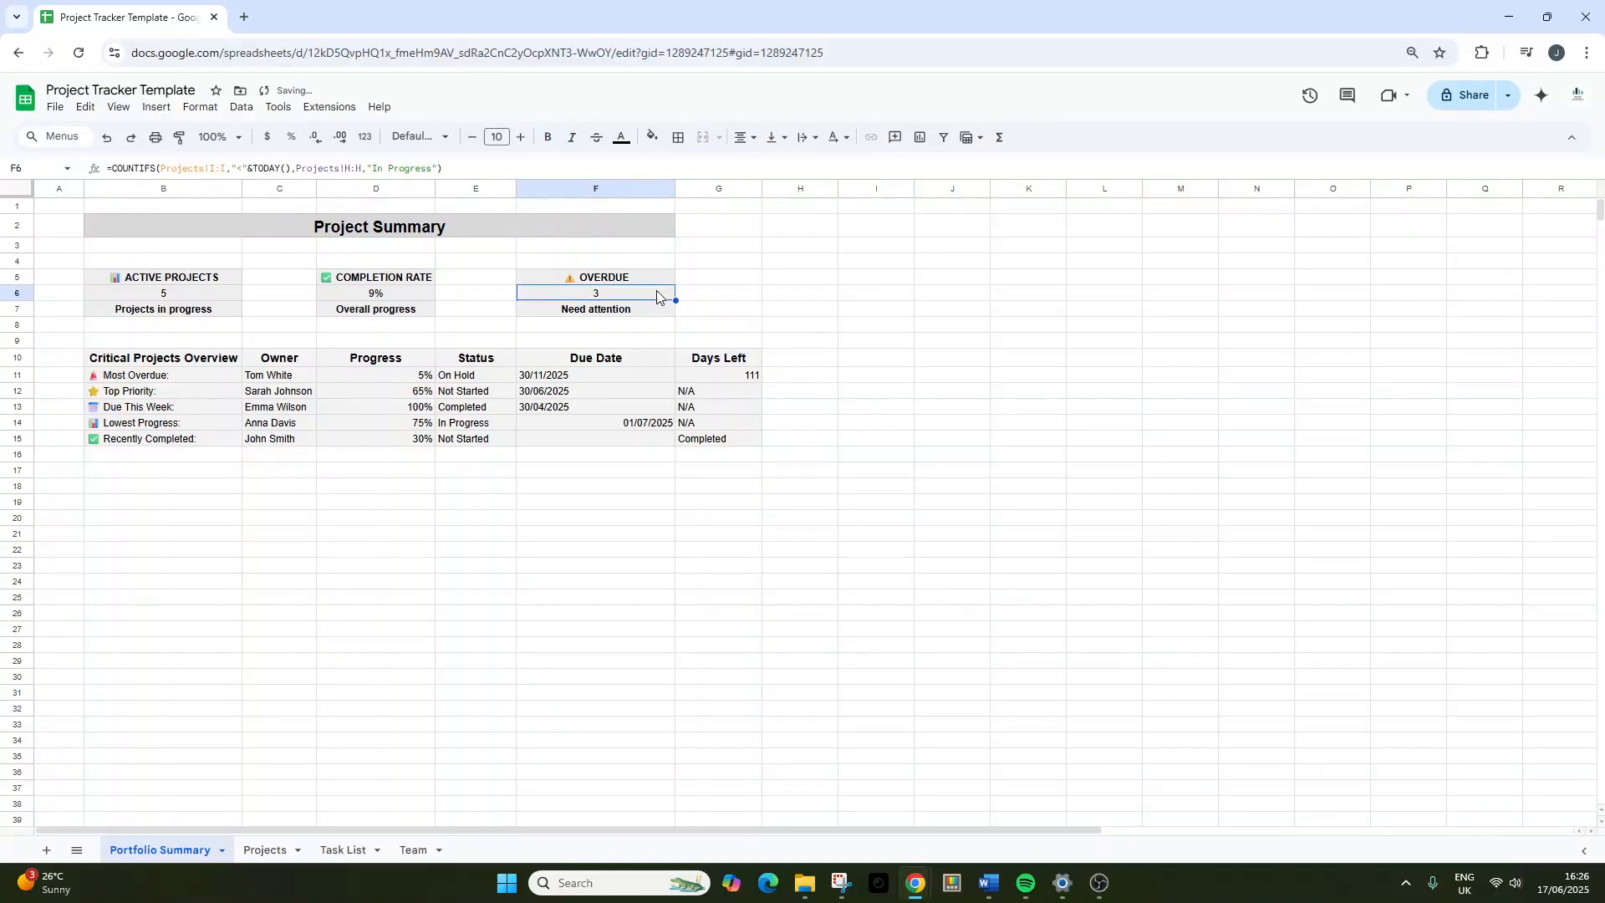
Review the corrected Active Projects, Completion Rate and Overdue formulas in B6, D6 and F6.
click(393, 170)
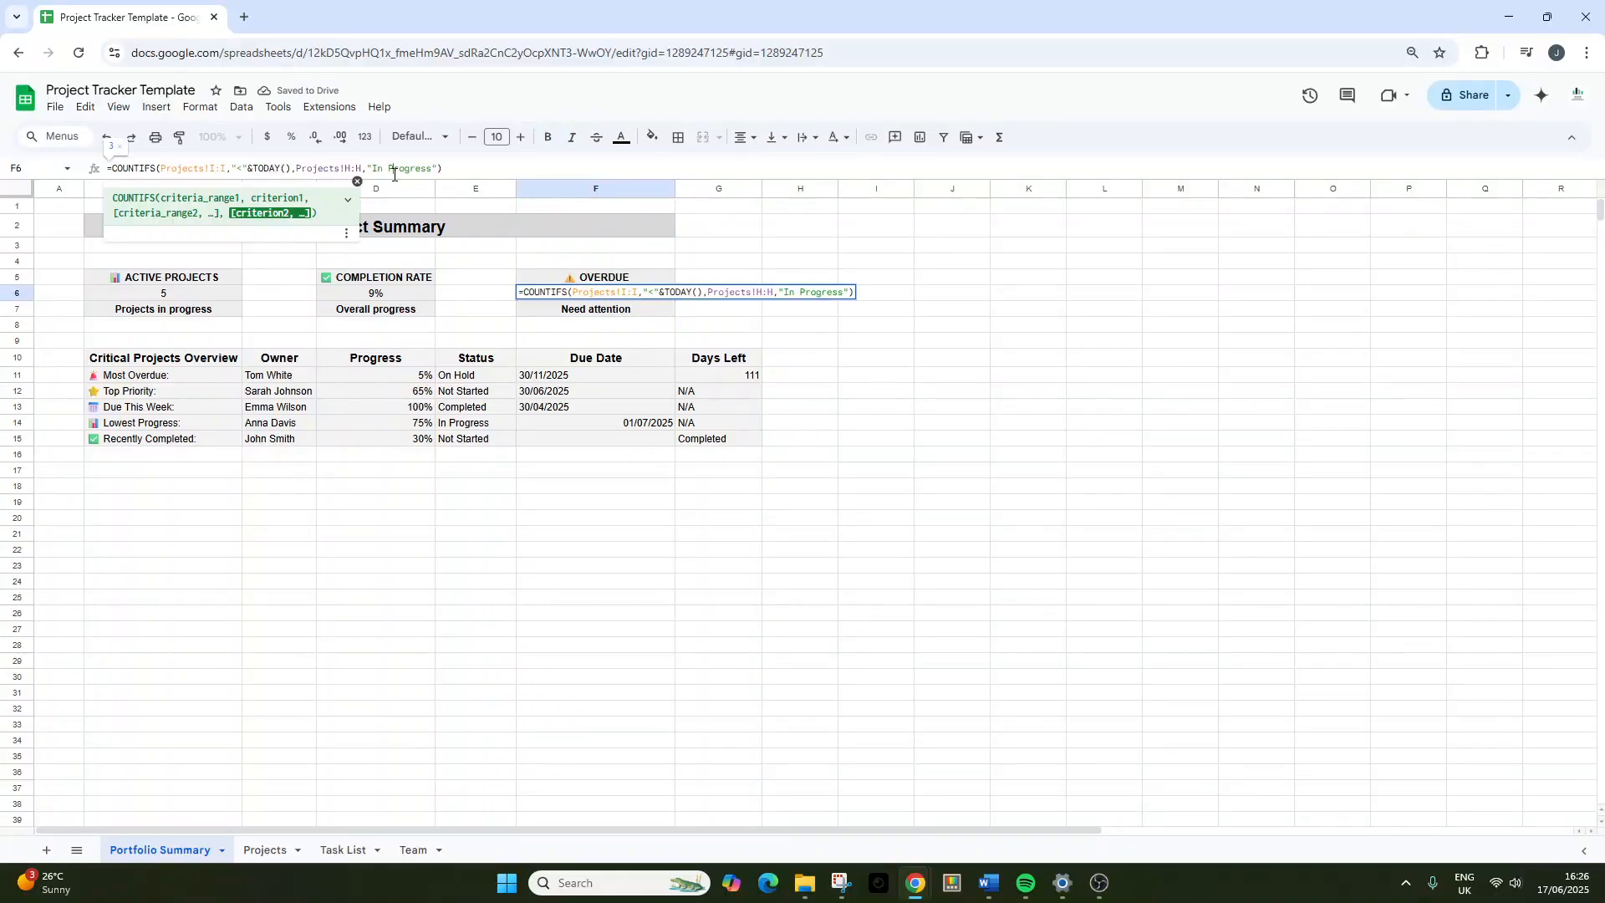
click(981, 311)
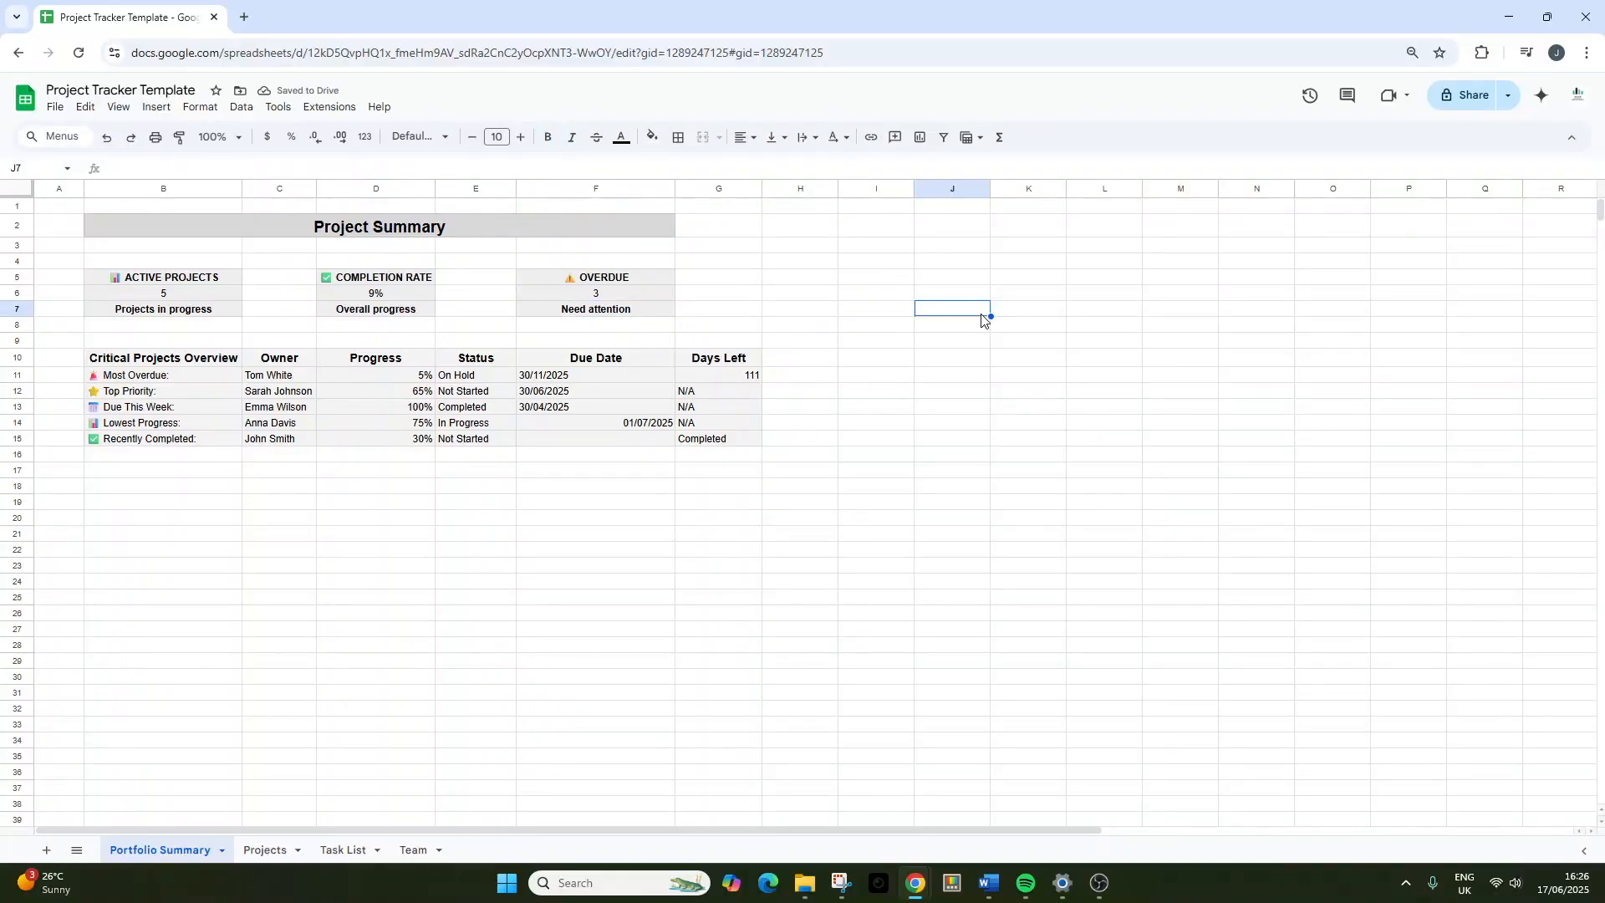
click(201, 299)
click(382, 294)
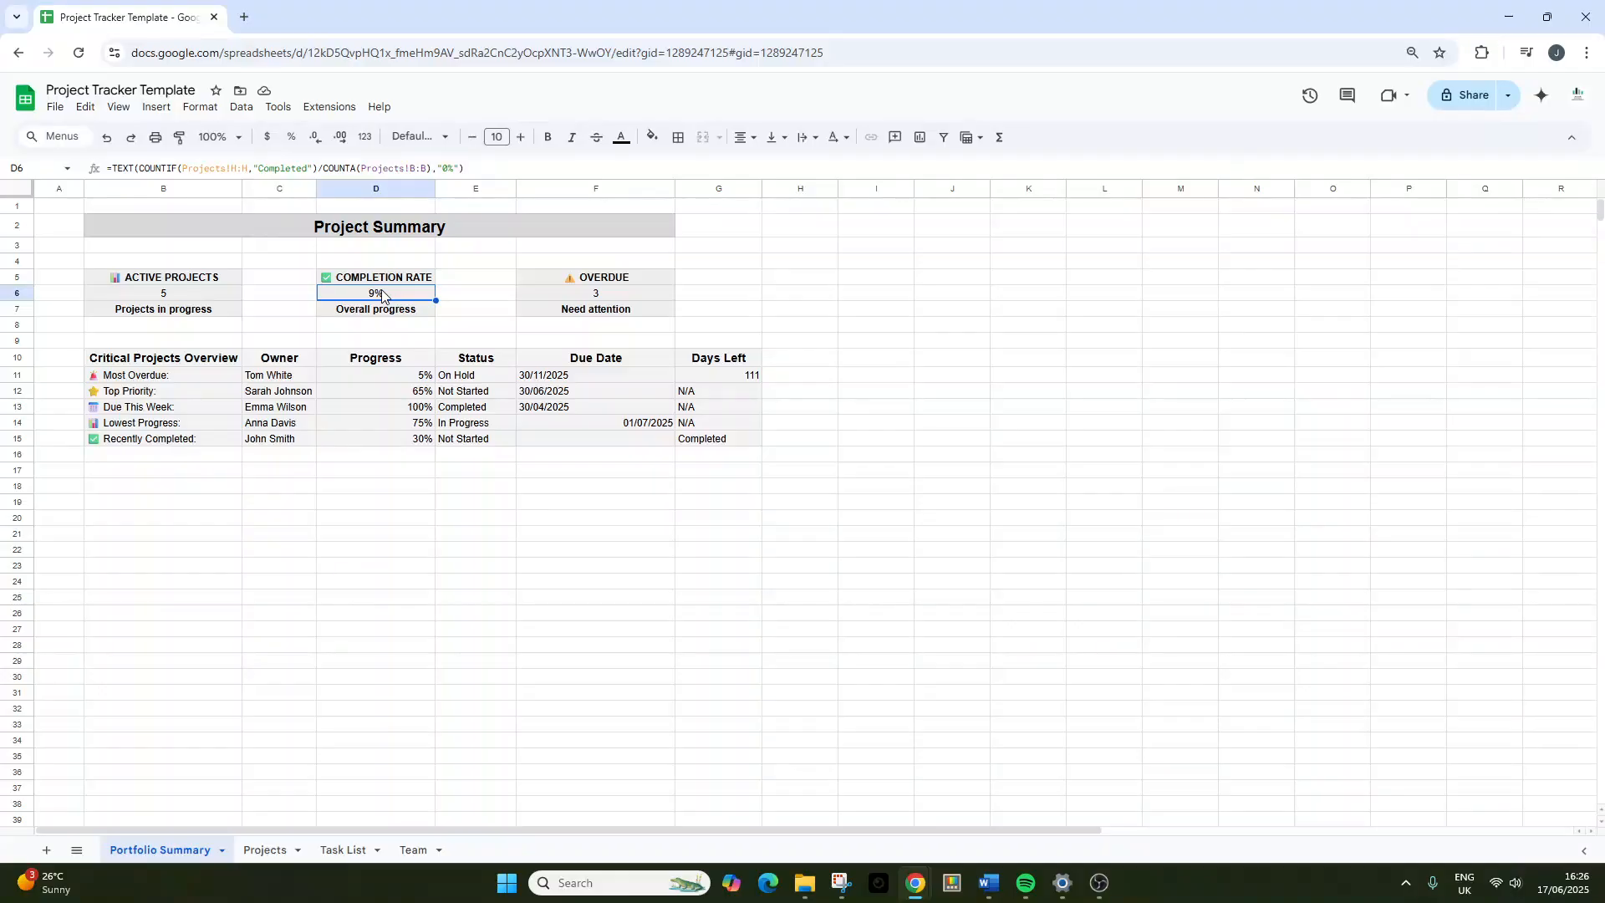
click(602, 294)
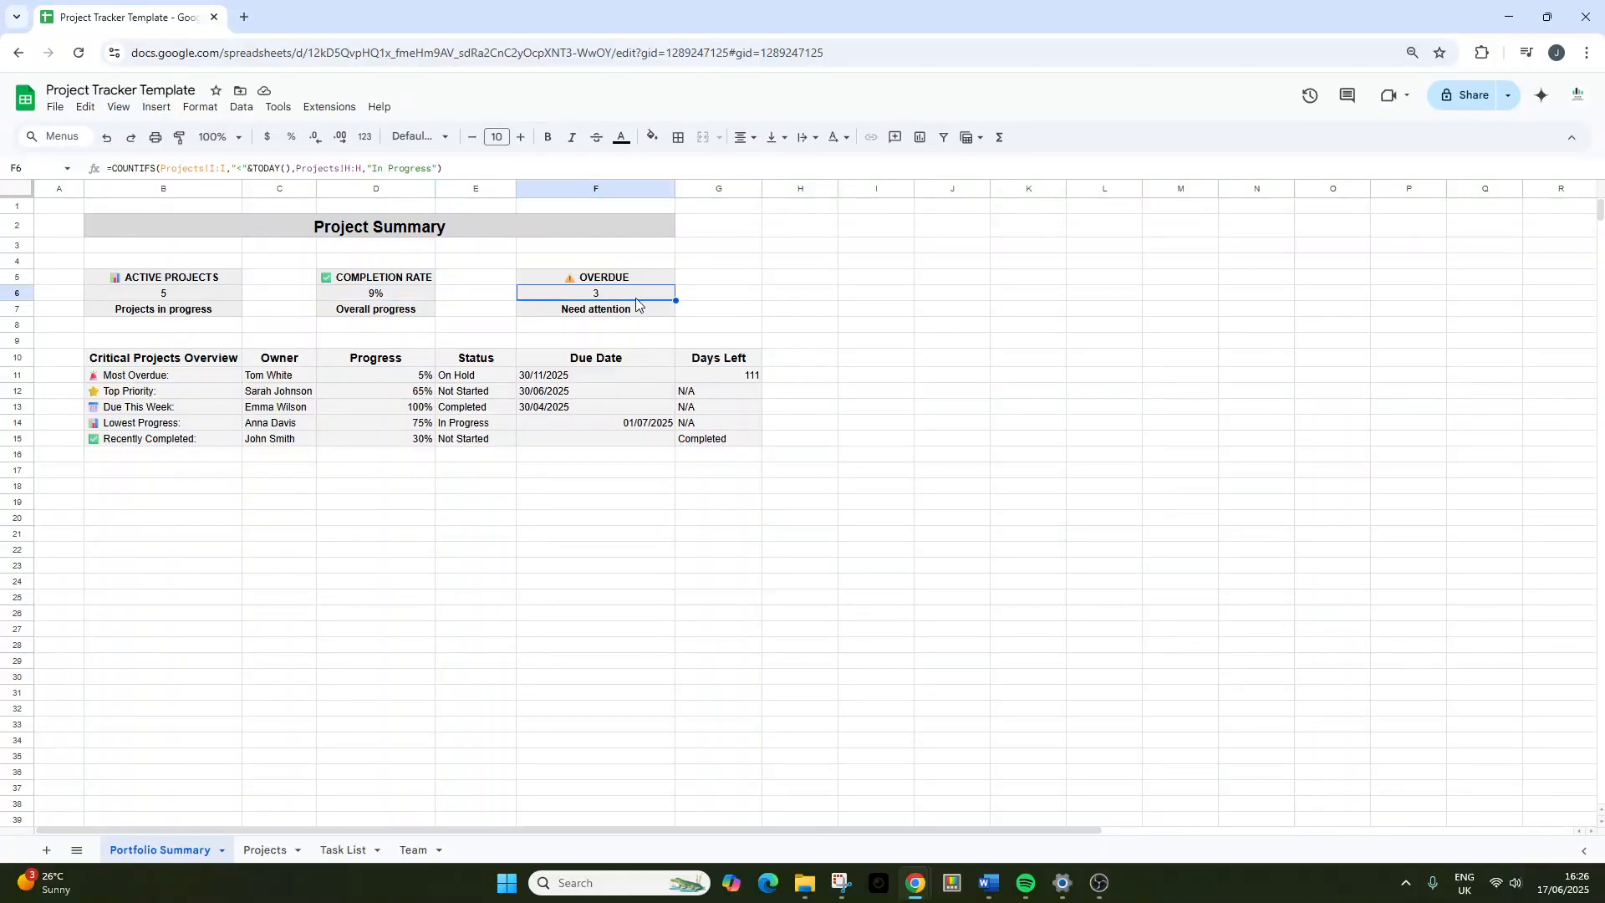
Examine the Critical Projects Overview table and its row categories from Most Overdue to Recently Completed.
drag(222, 362, 562, 409)
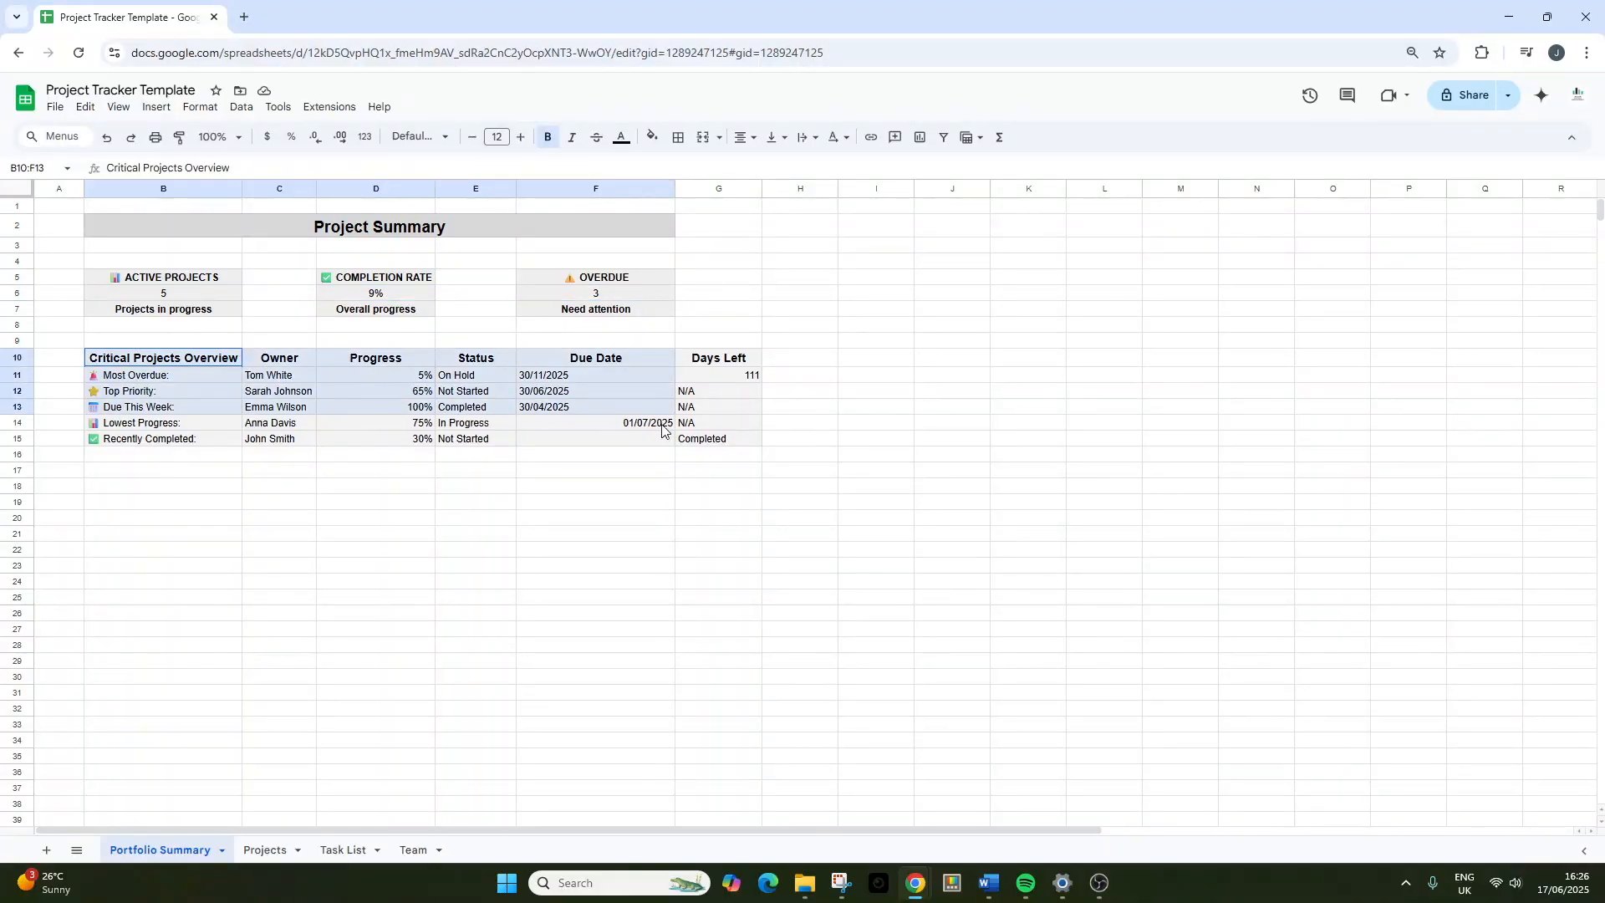
drag(662, 429, 742, 448)
click(595, 533)
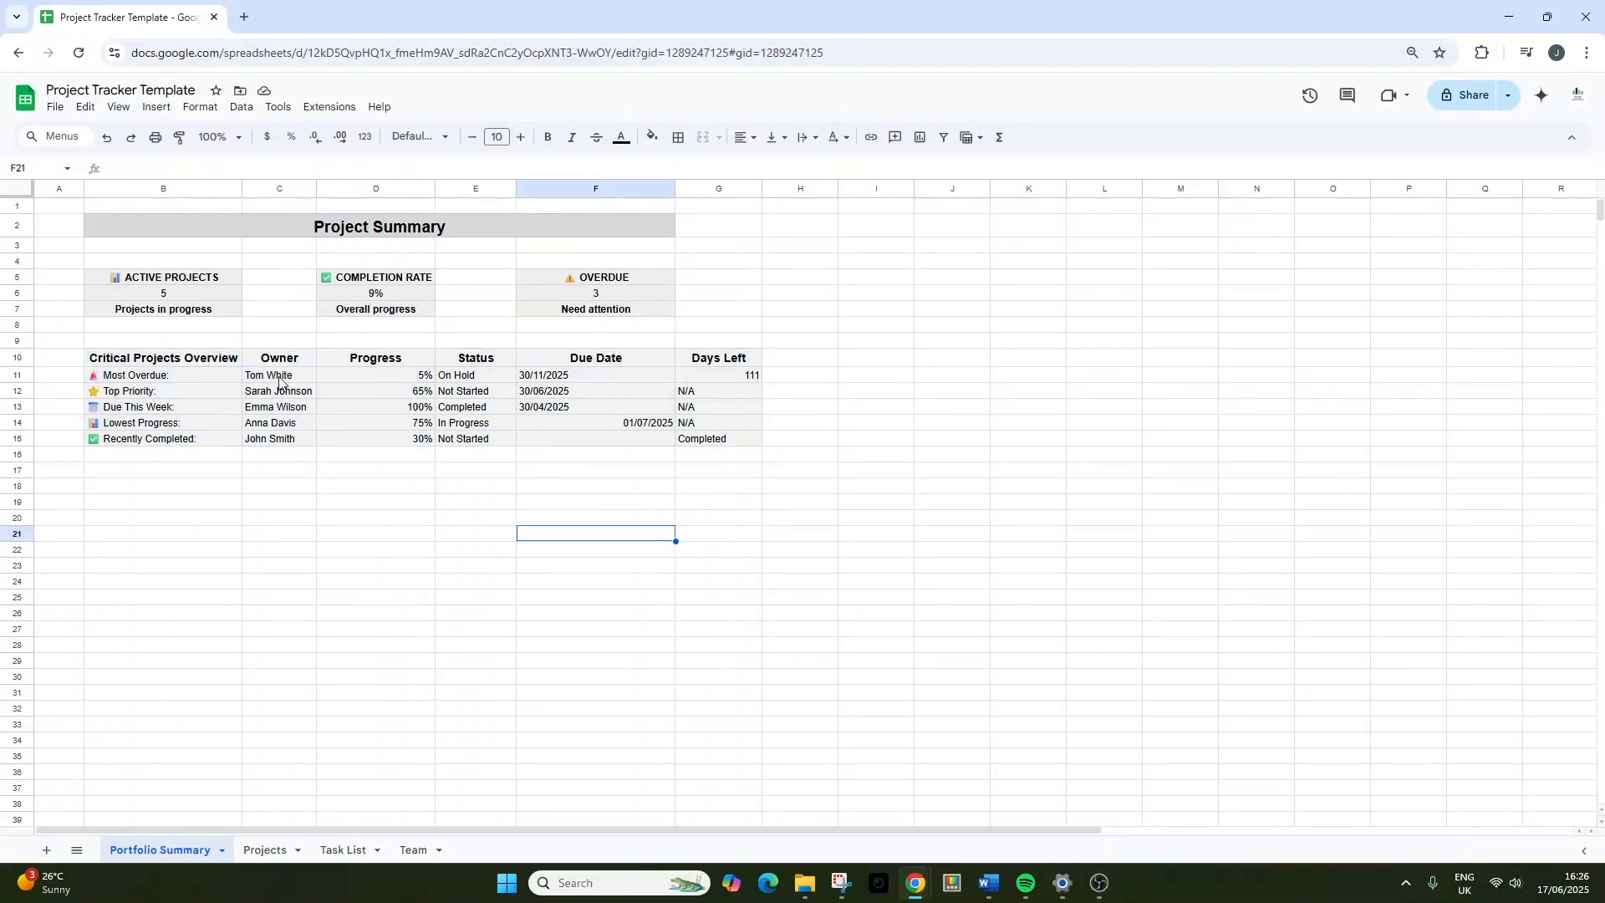
click(191, 391)
click(179, 377)
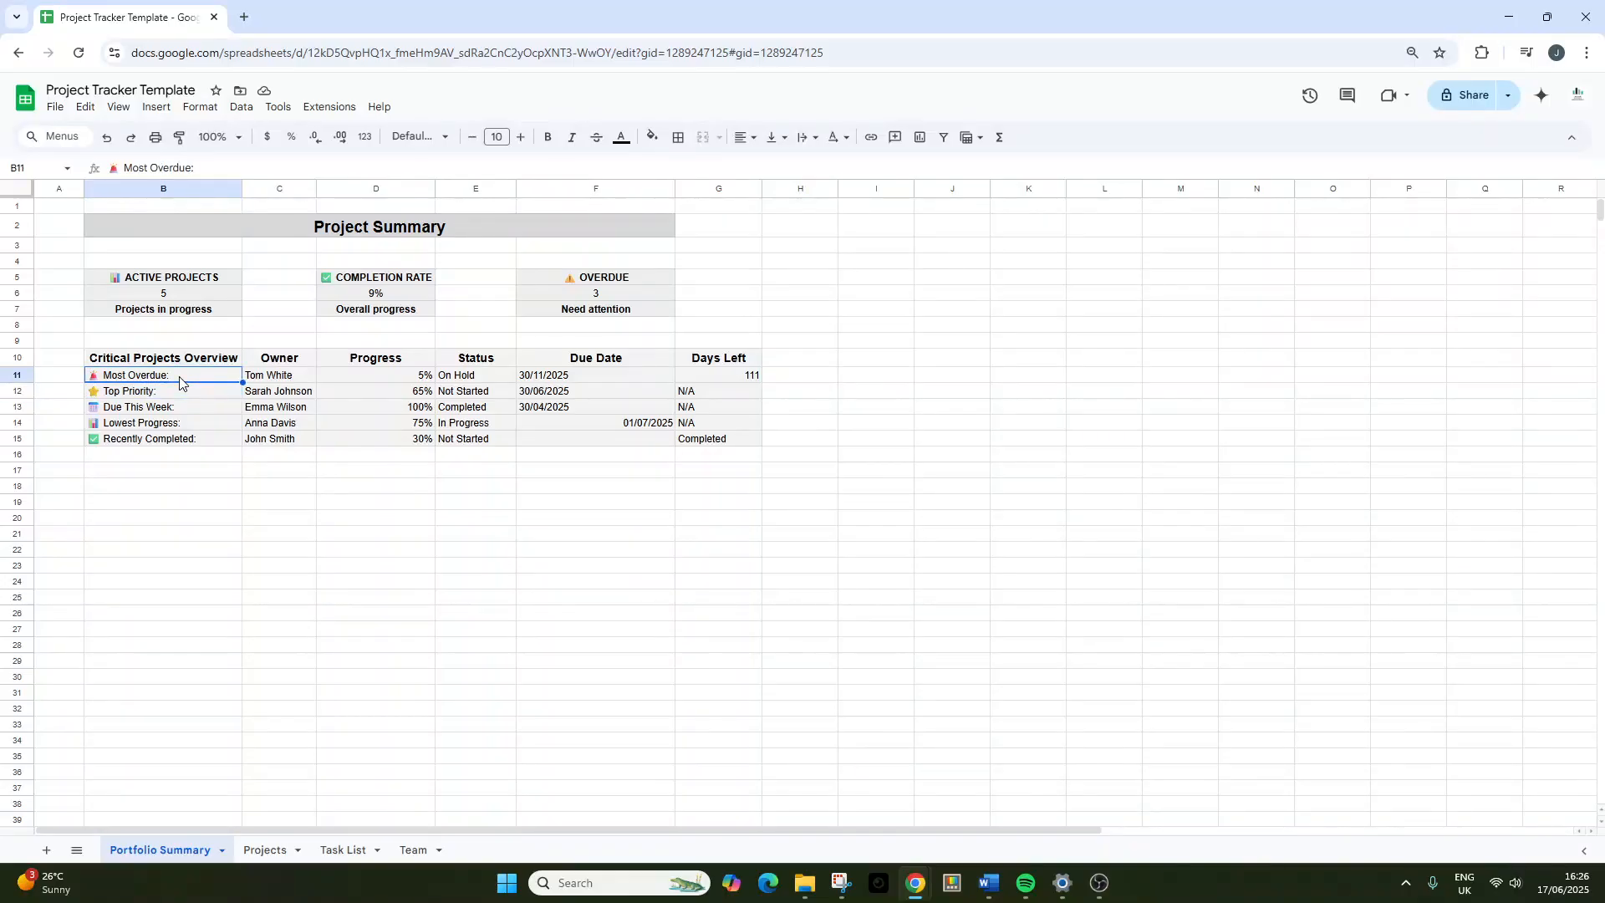
click(179, 393)
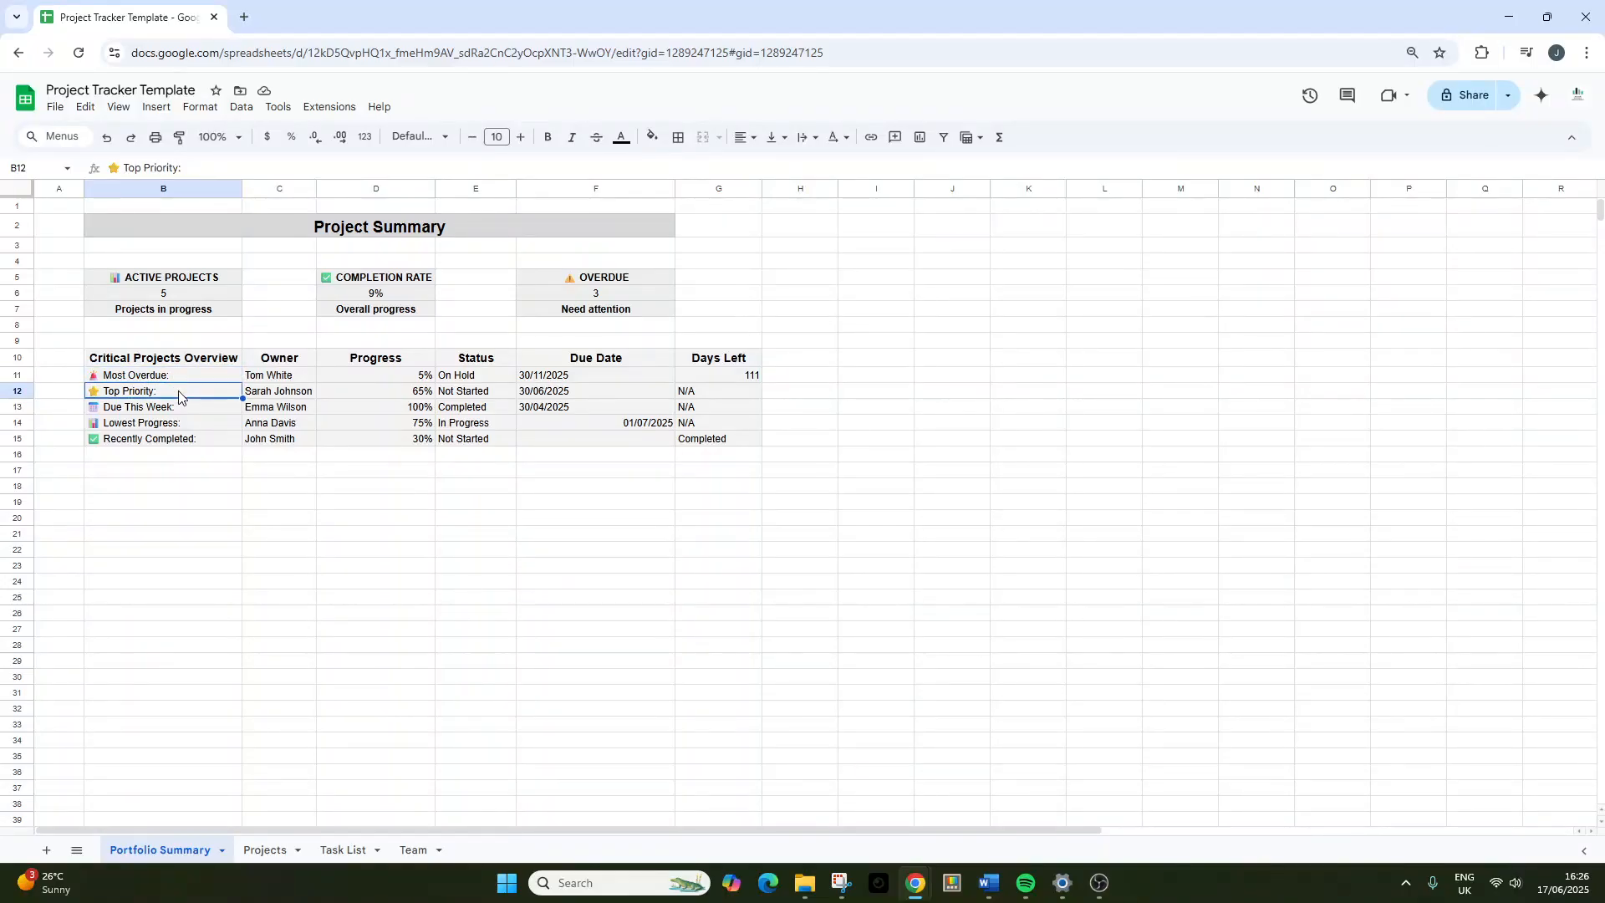
click(188, 408)
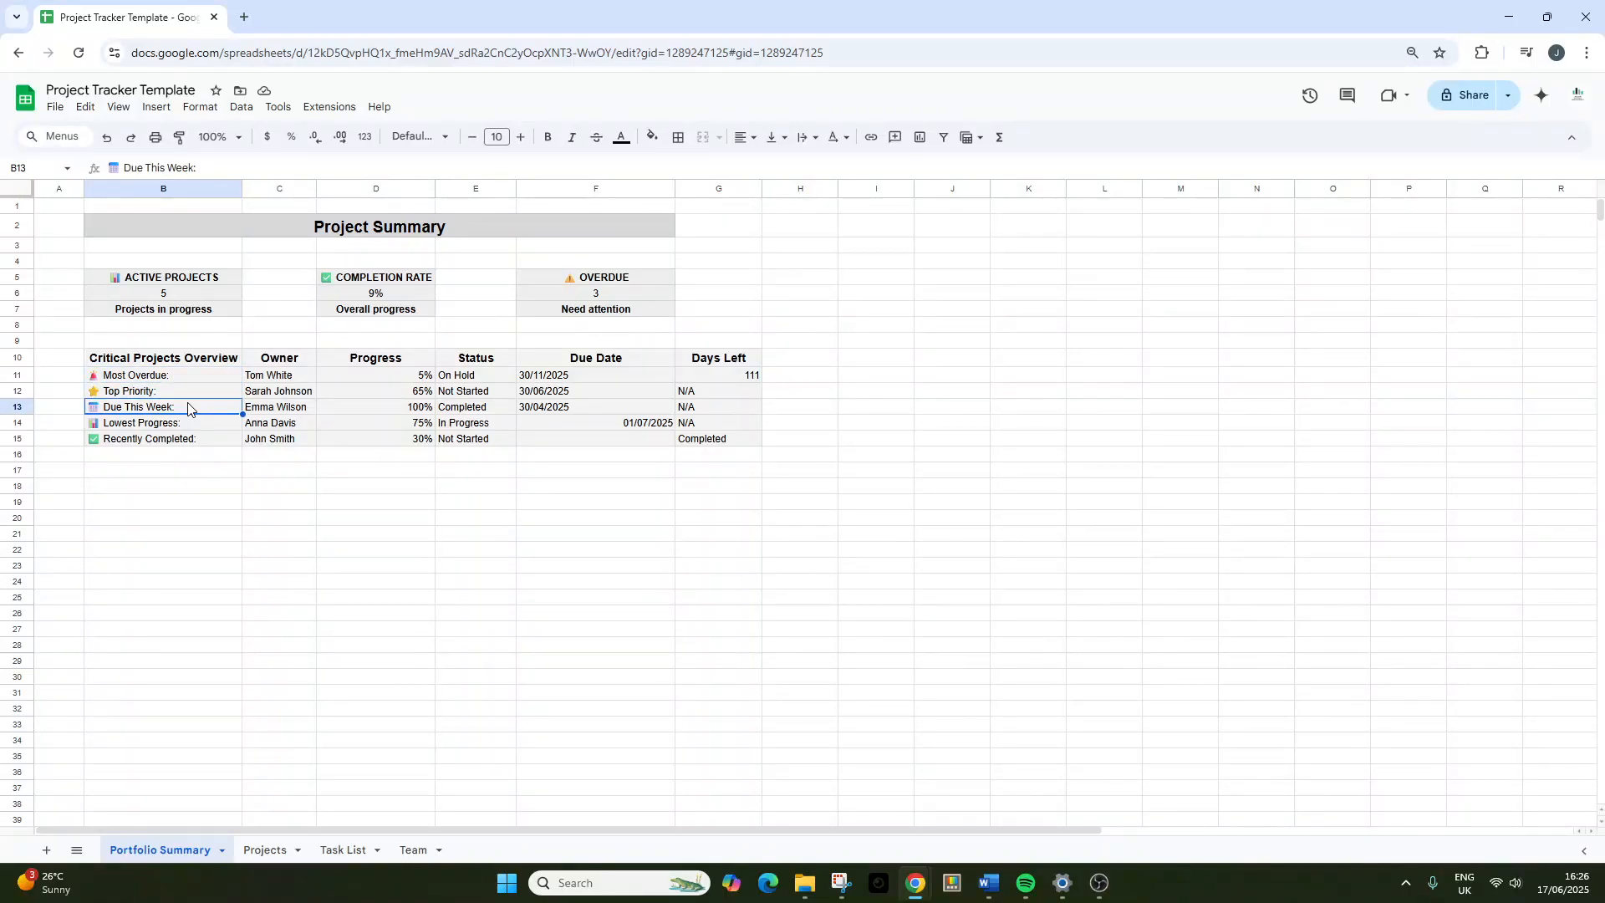
click(194, 424)
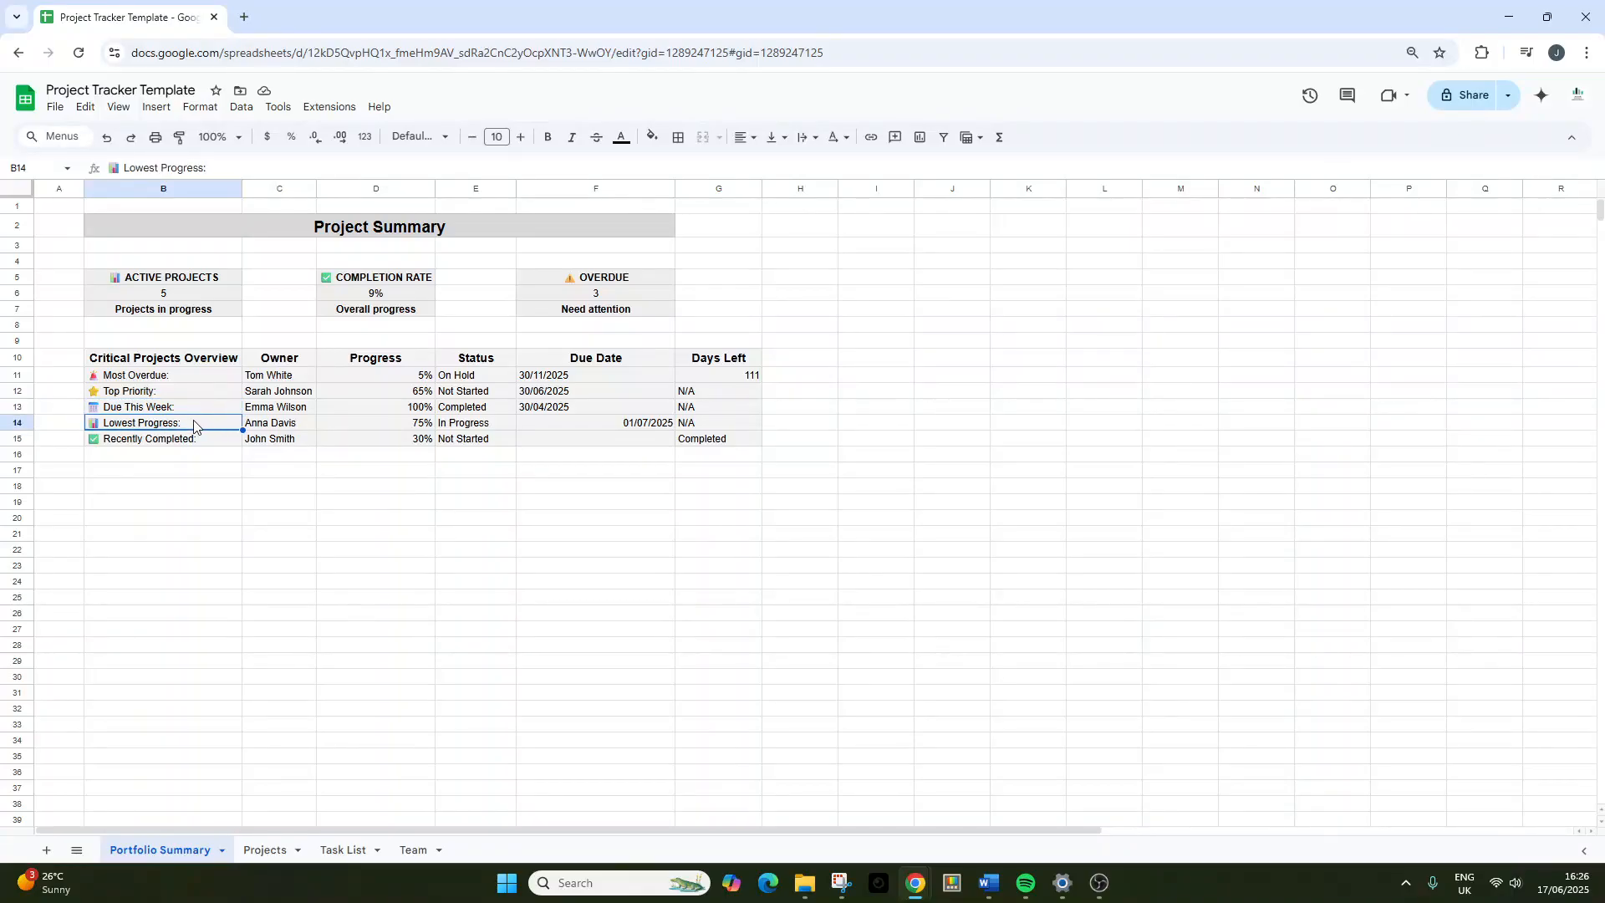
click(214, 440)
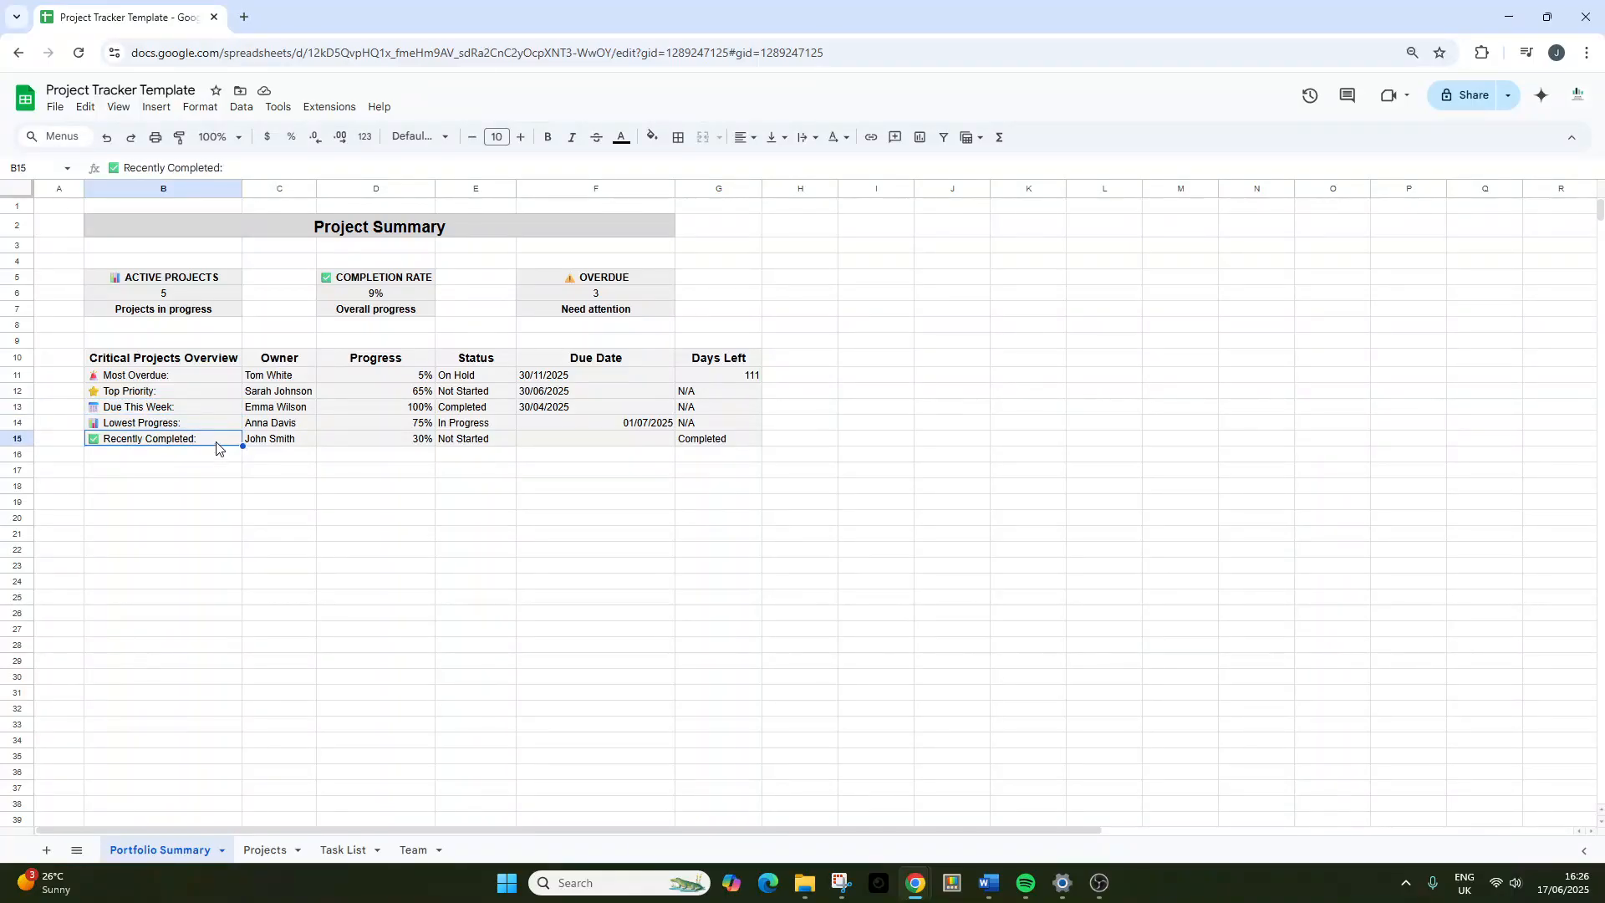
Inspect the Most Overdue row's INDEX formulas for Owner, Progress, Status and Due Date, plus the Days Left column heading.
click(273, 381)
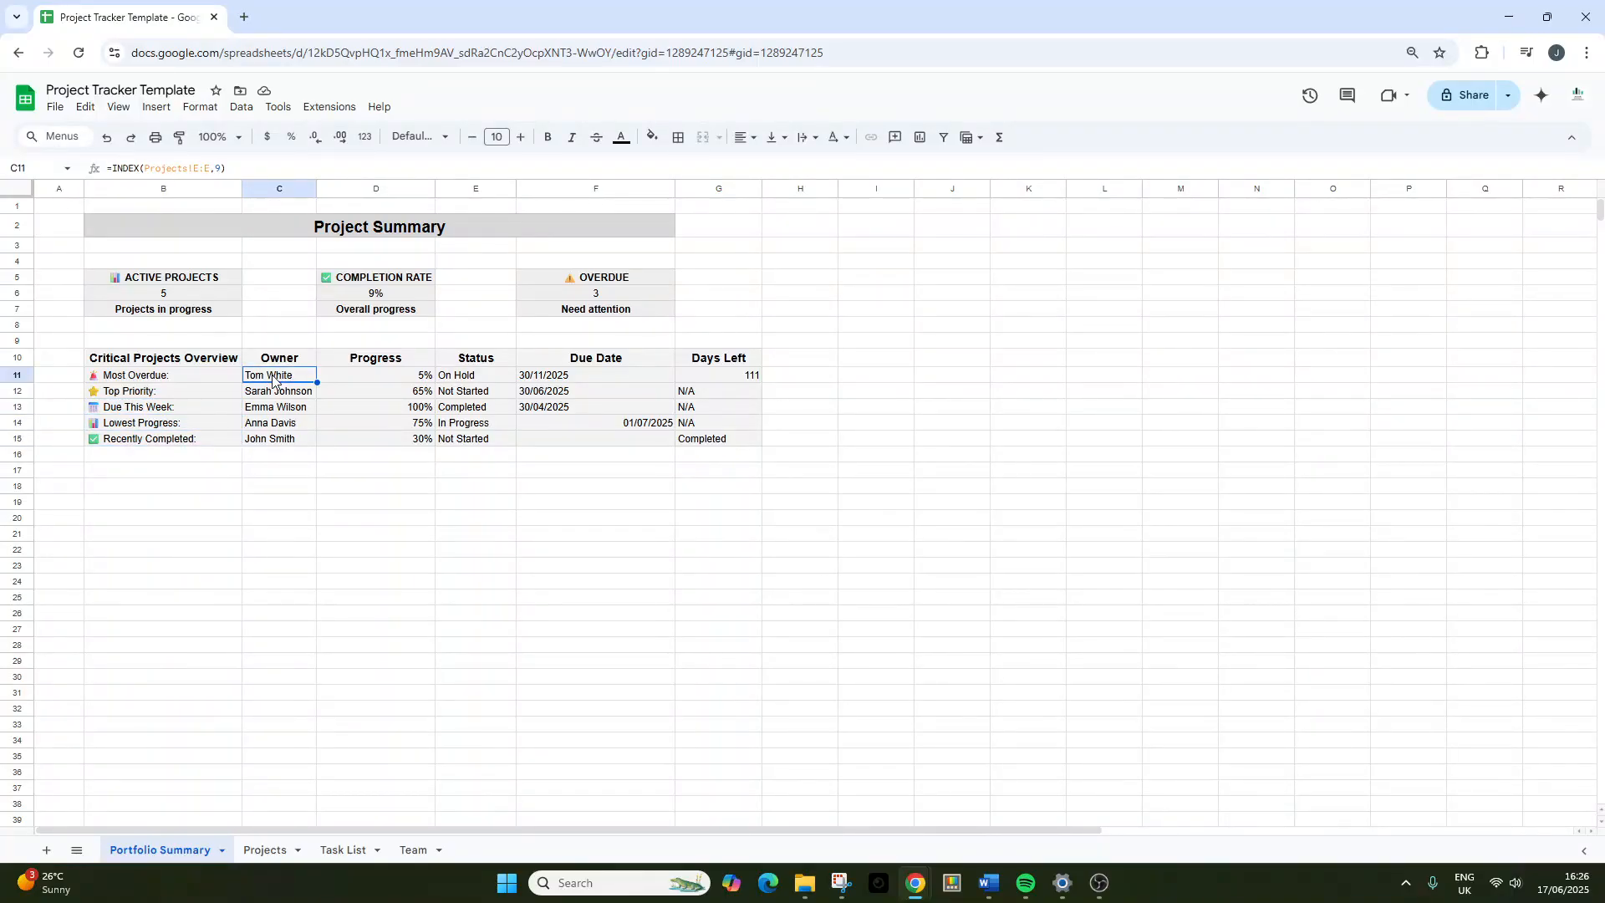
click(259, 168)
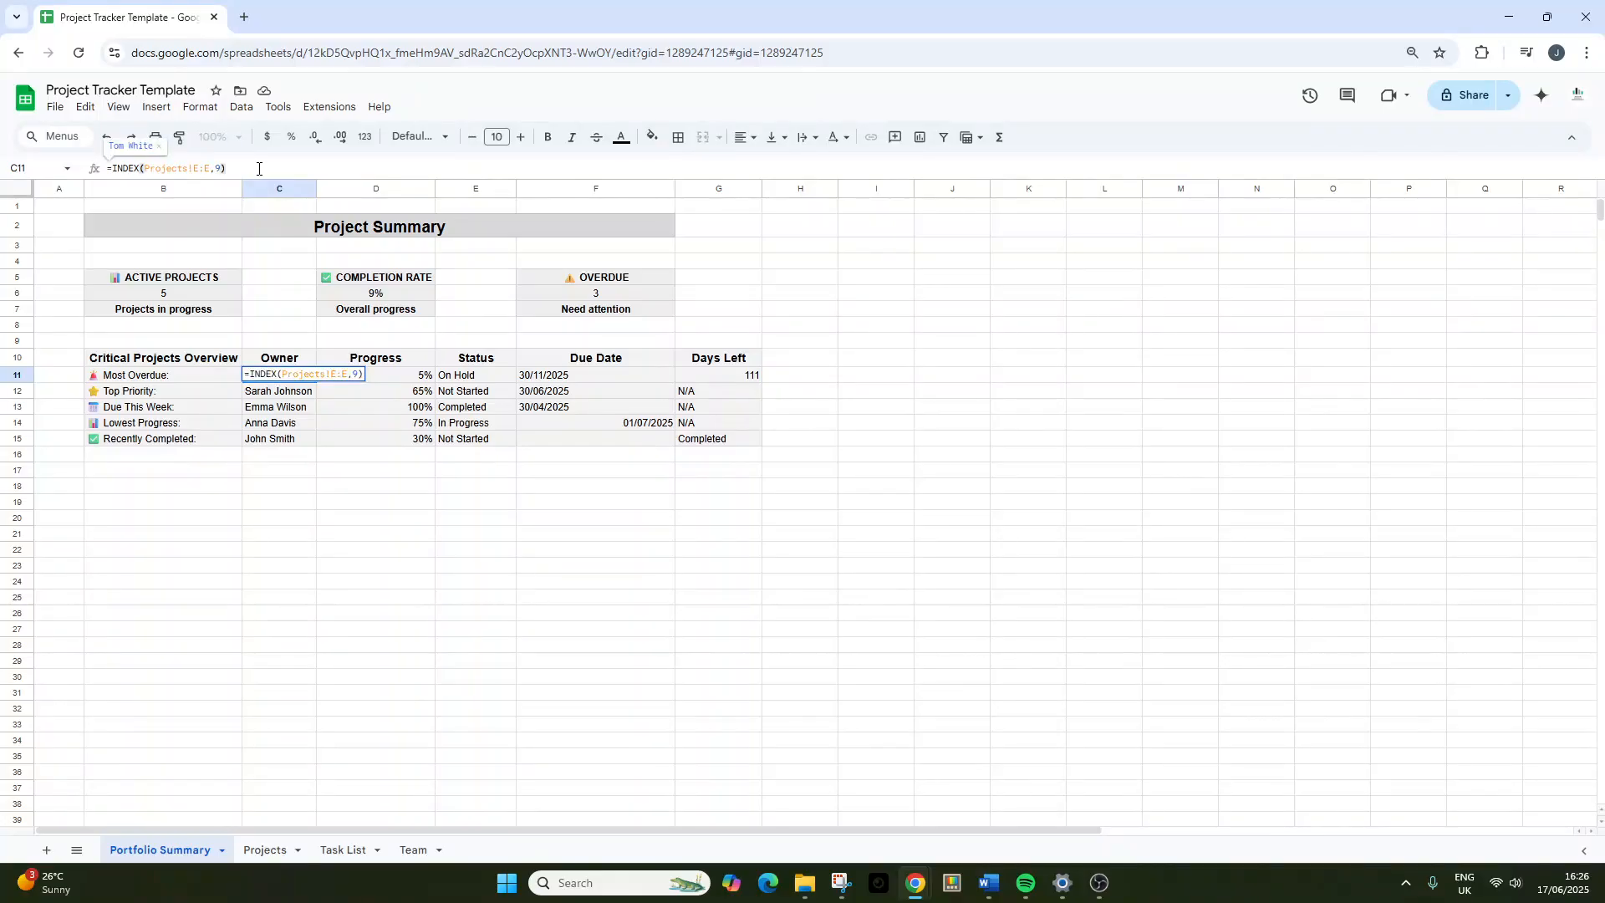
key(Escape)
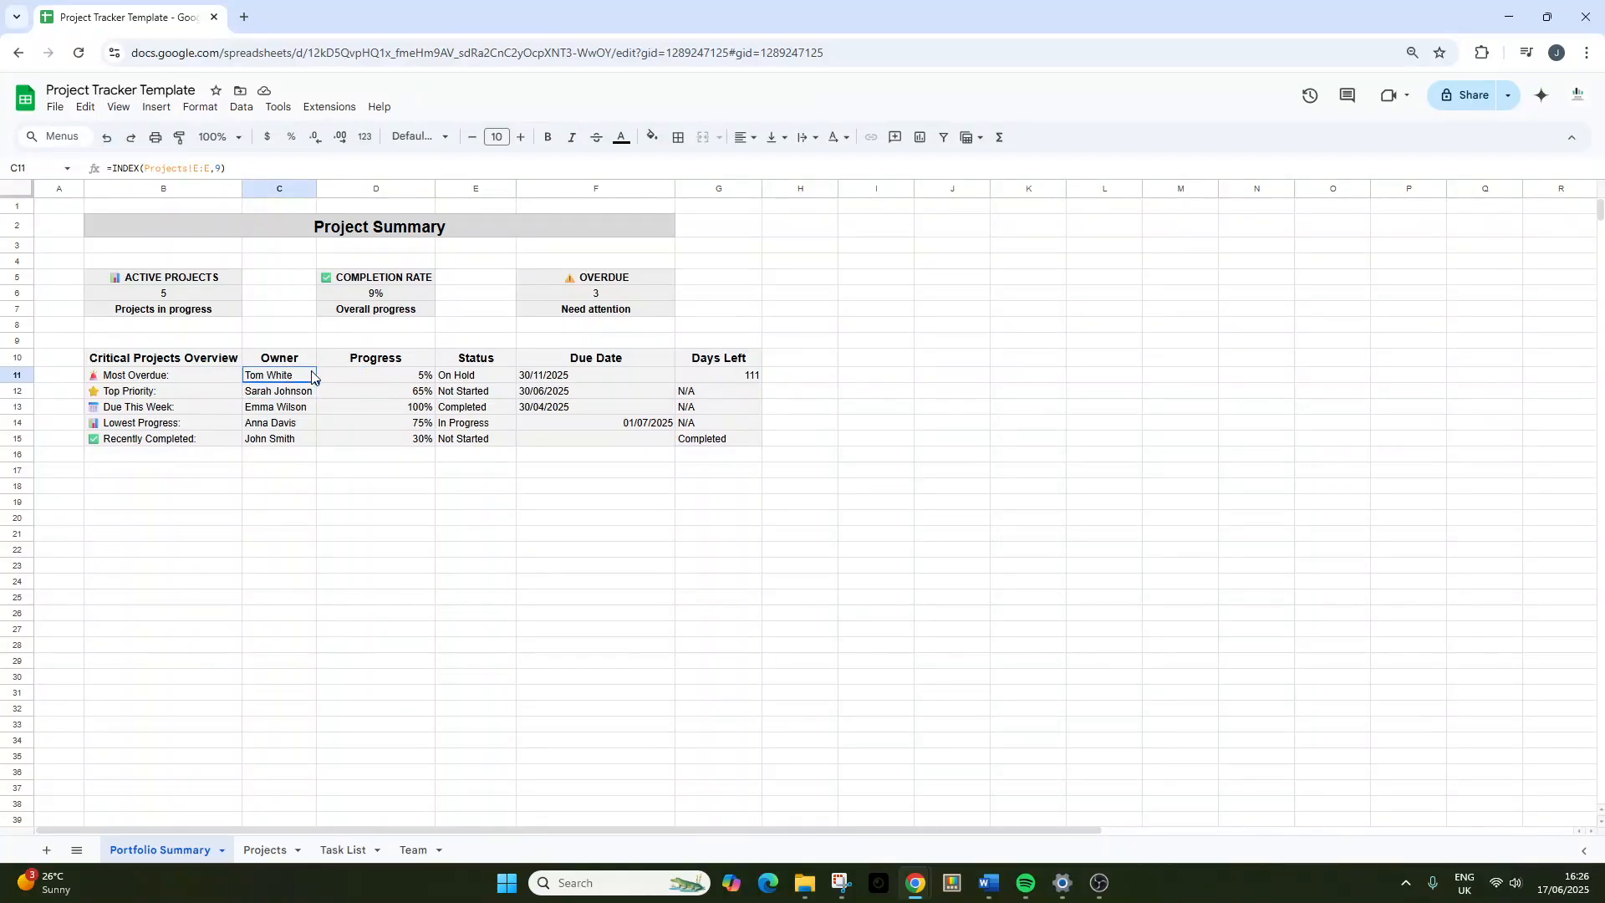
click(354, 375)
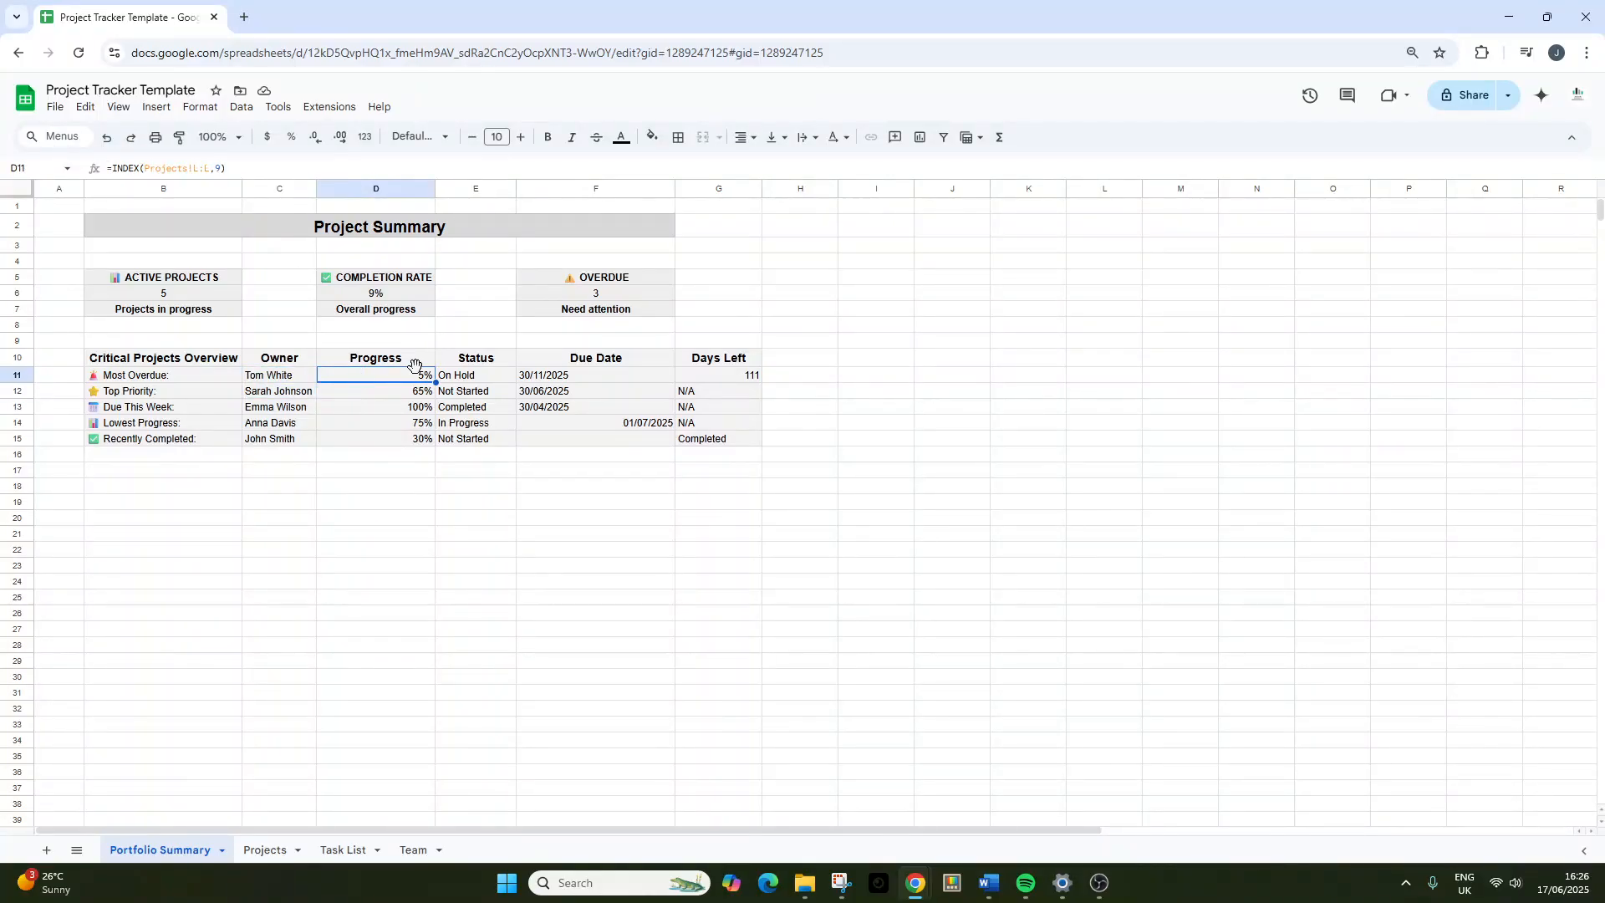
click(448, 378)
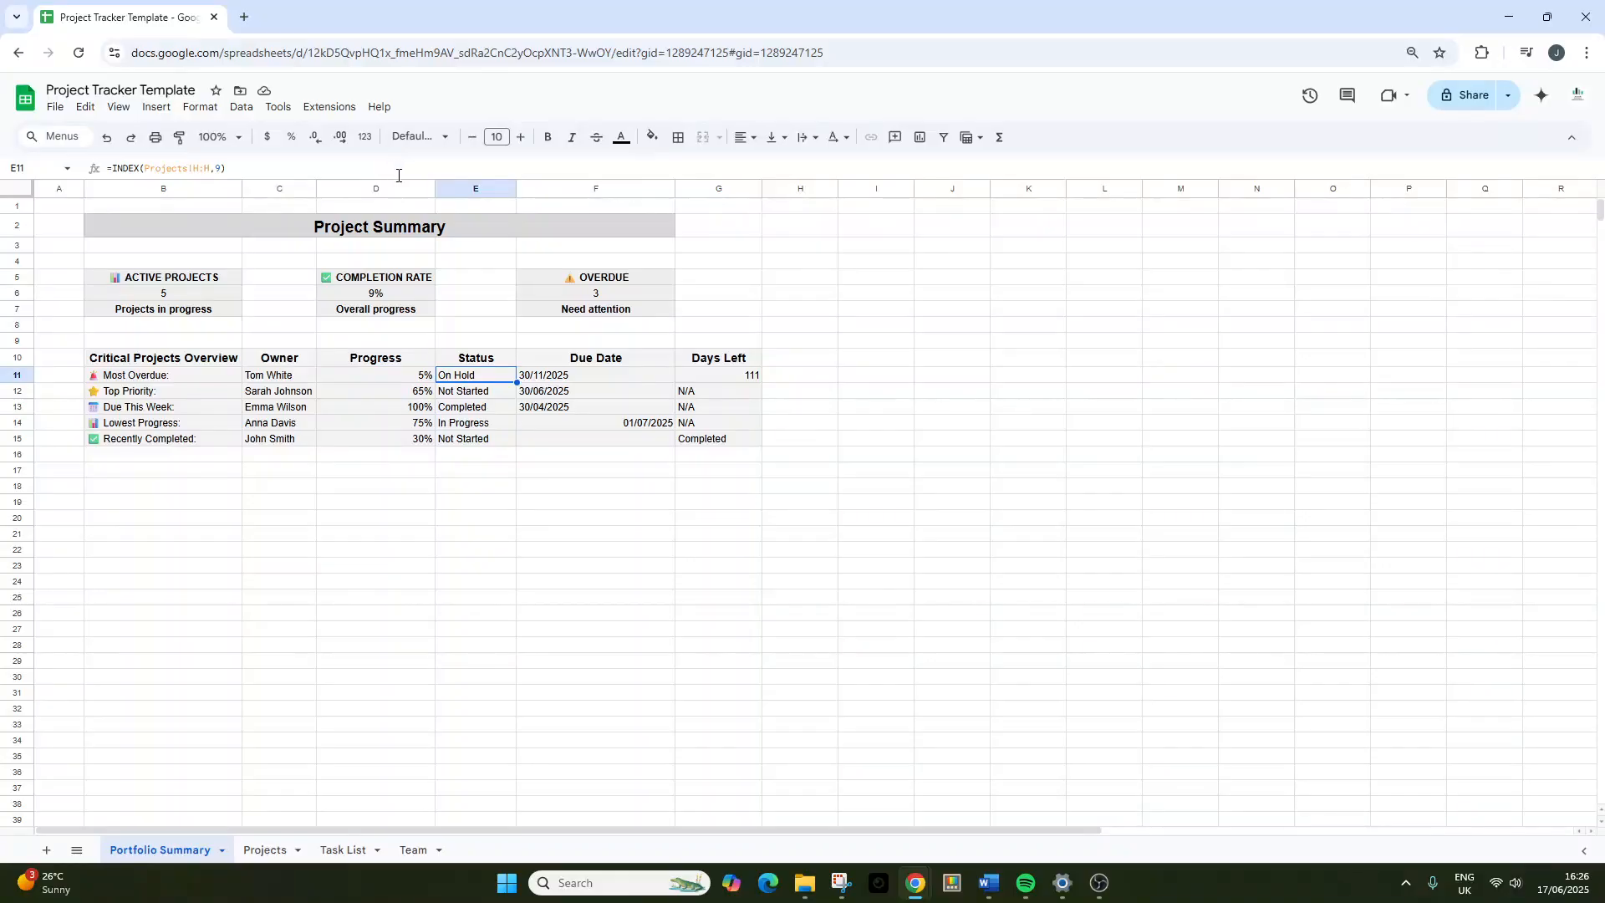
mouse_move(401, 179)
mouse_down()
mouse_move(407, 215)
mouse_move(410, 201)
mouse_up()
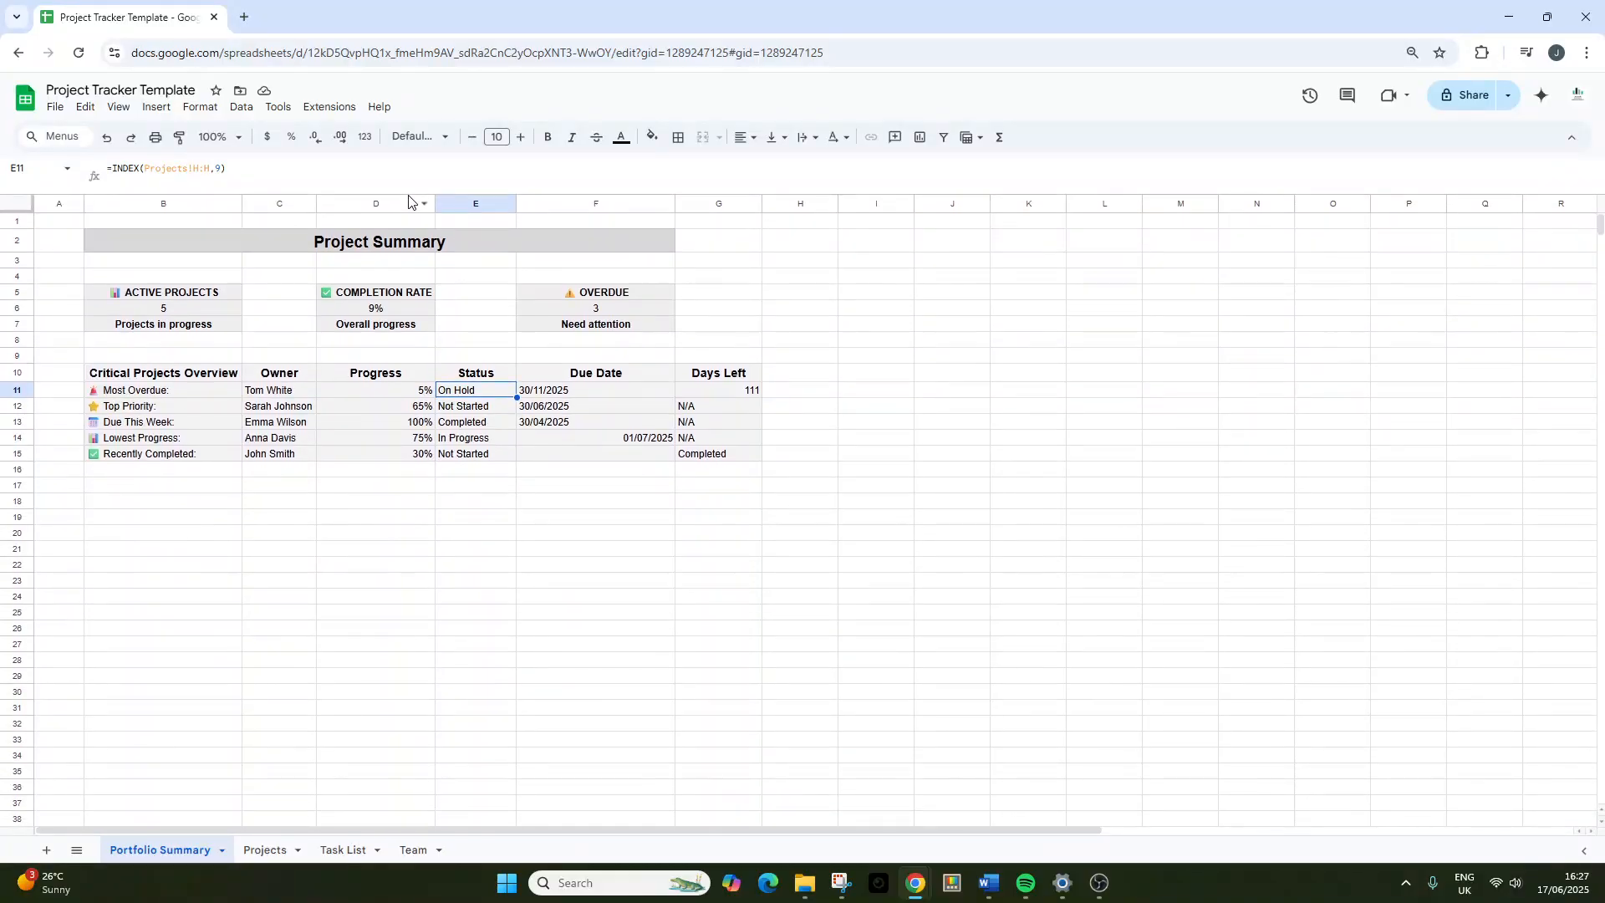
click(535, 392)
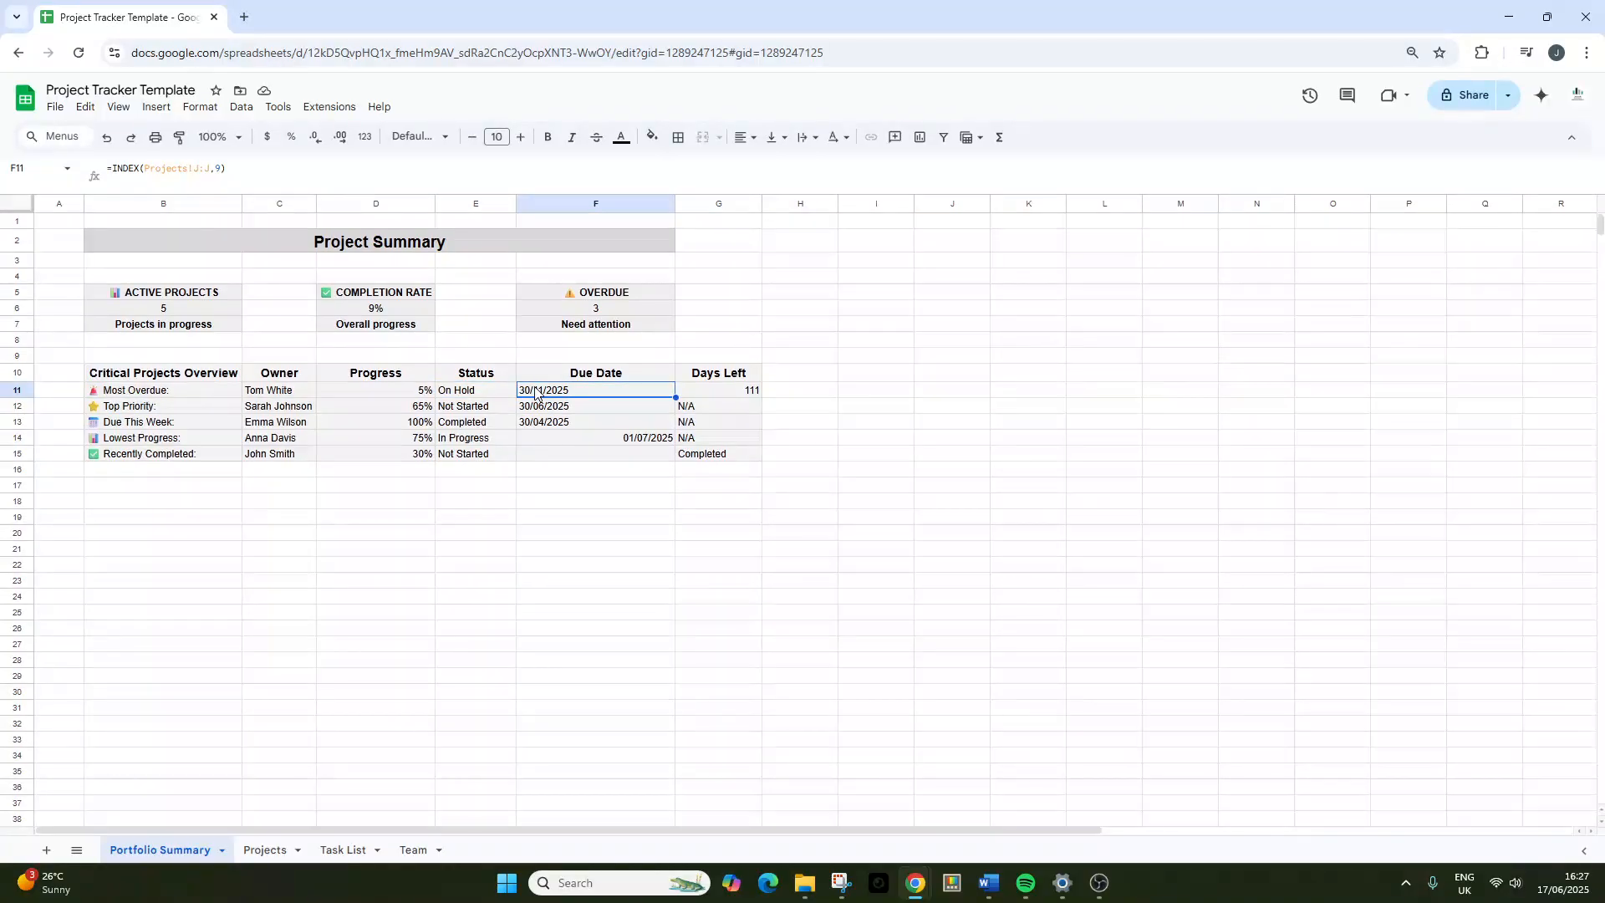
click(711, 379)
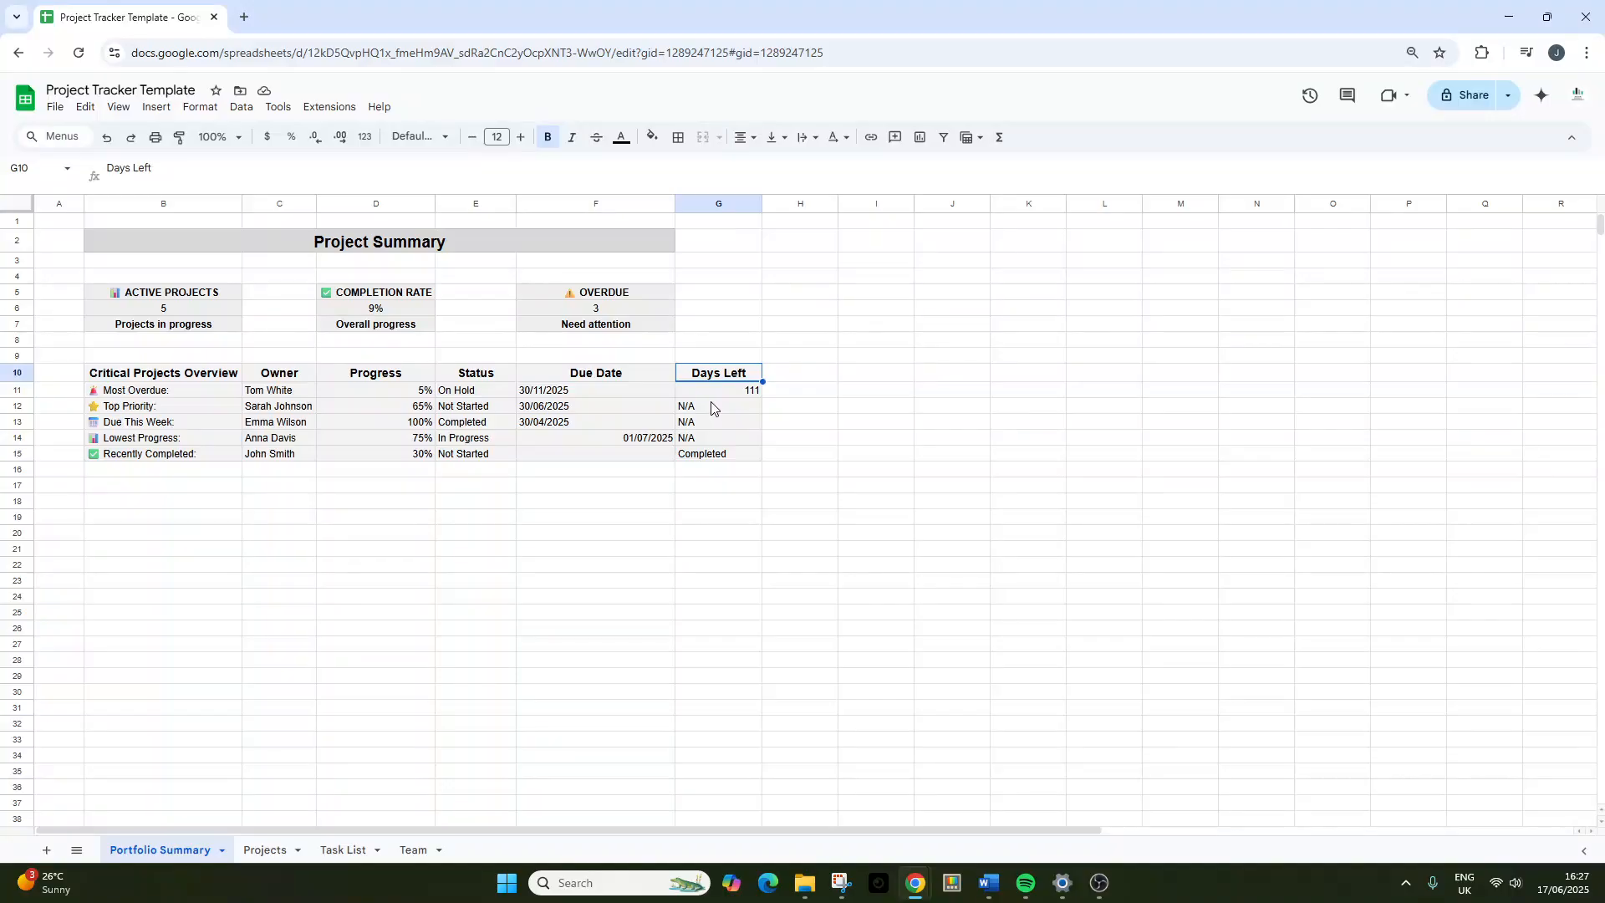
Inspect the Most Overdue row's Days Left and Due Date formulas and the formulas in the Top Priority and Due This Week rows.
click(711, 406)
click(712, 391)
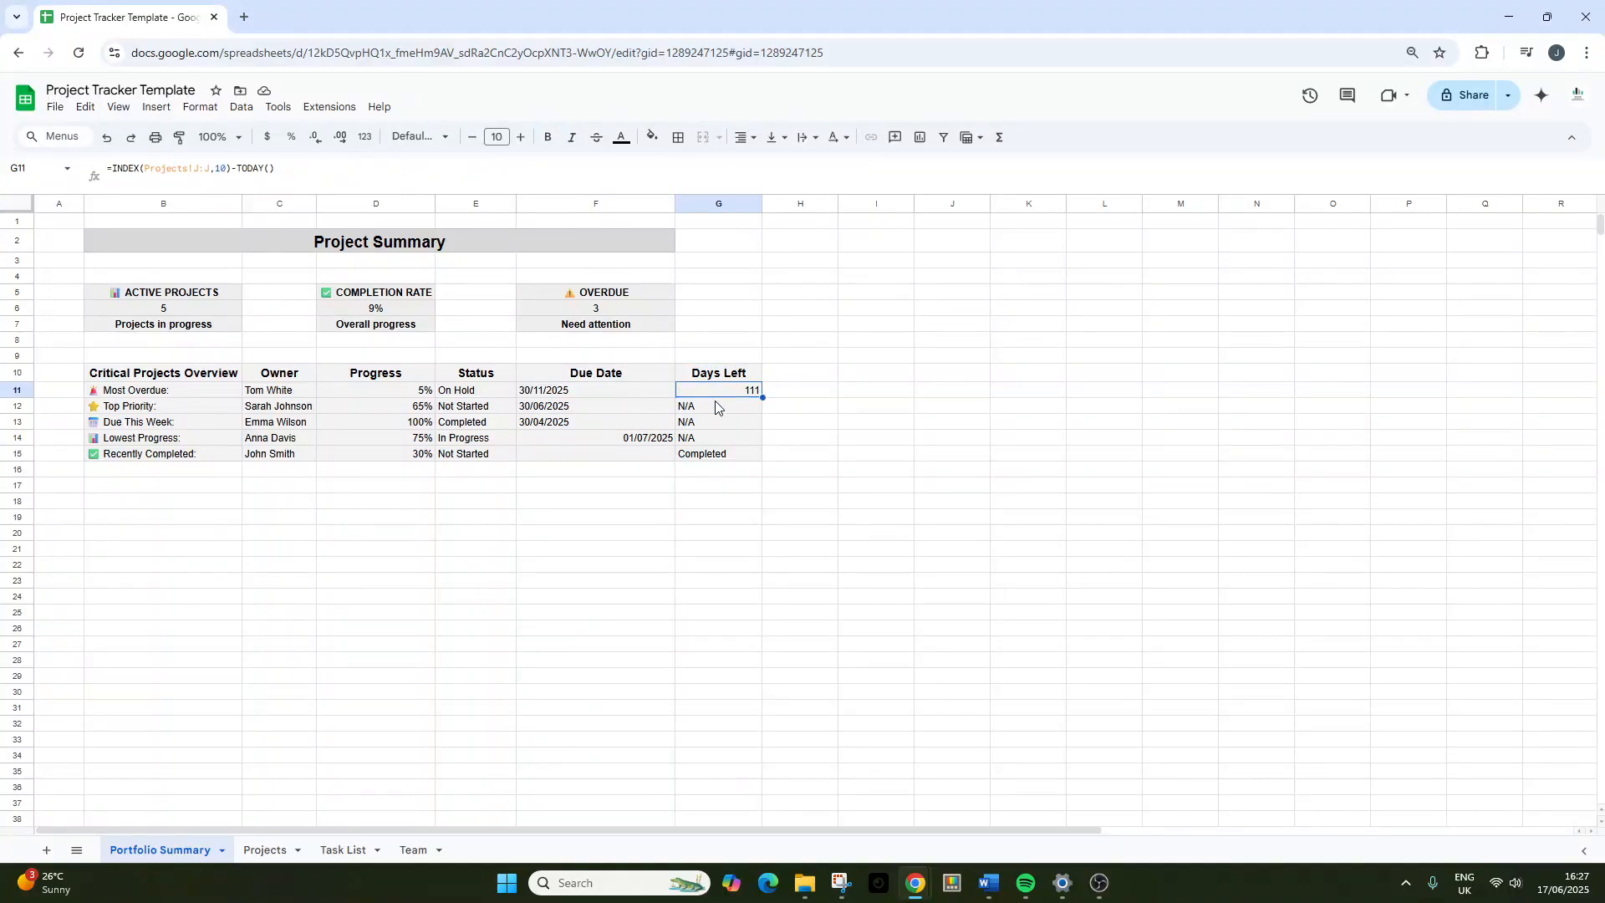
click(587, 391)
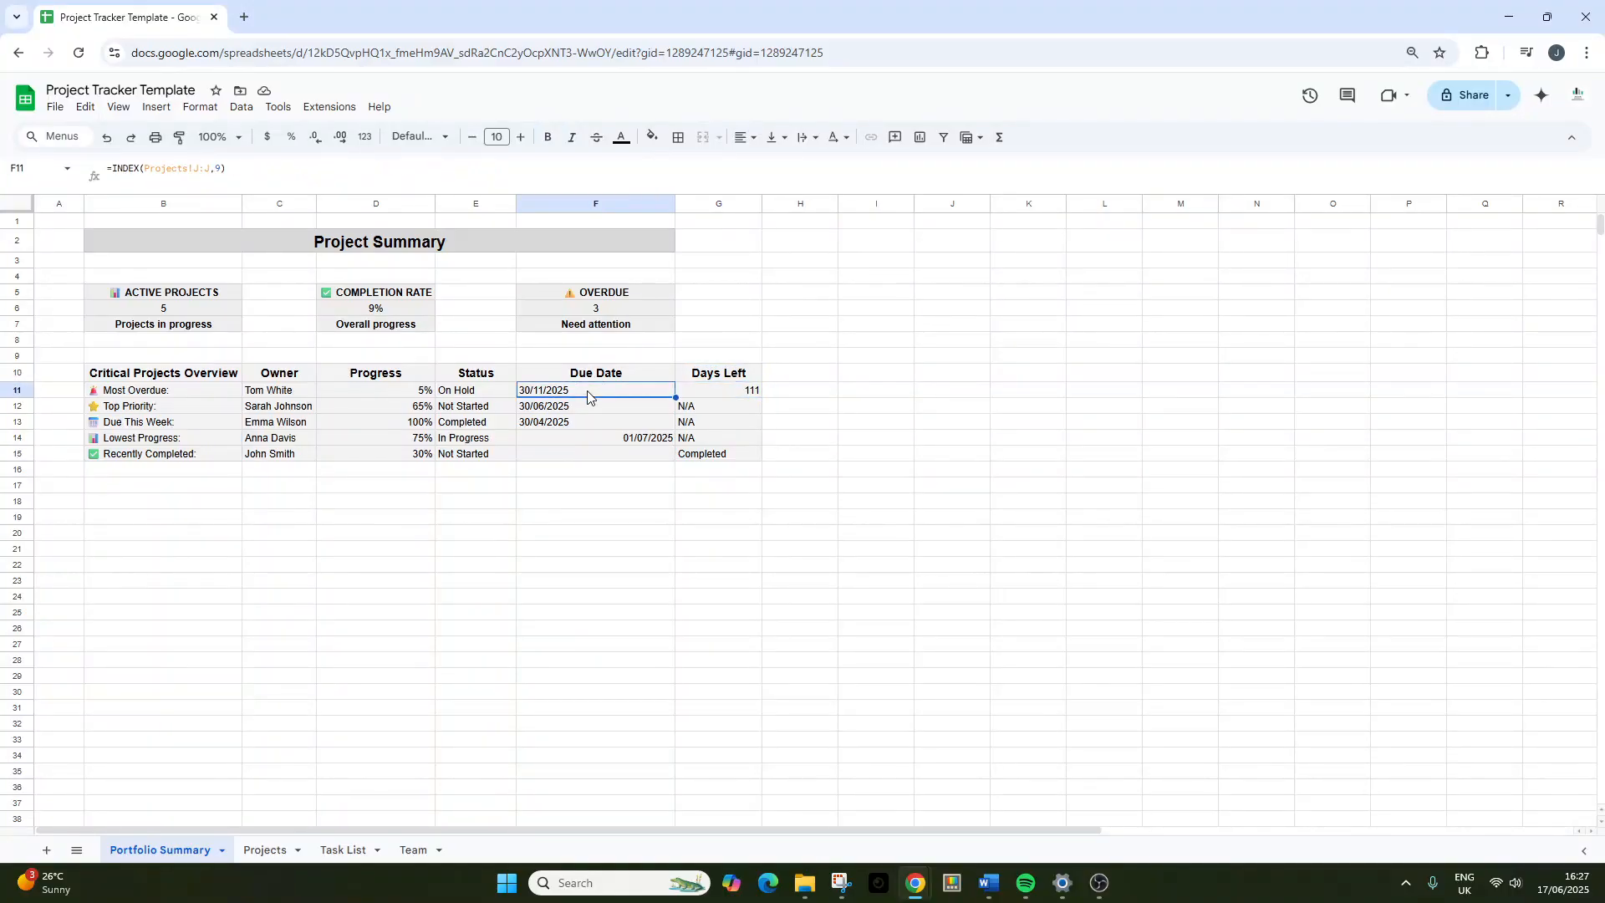
click(478, 409)
click(394, 409)
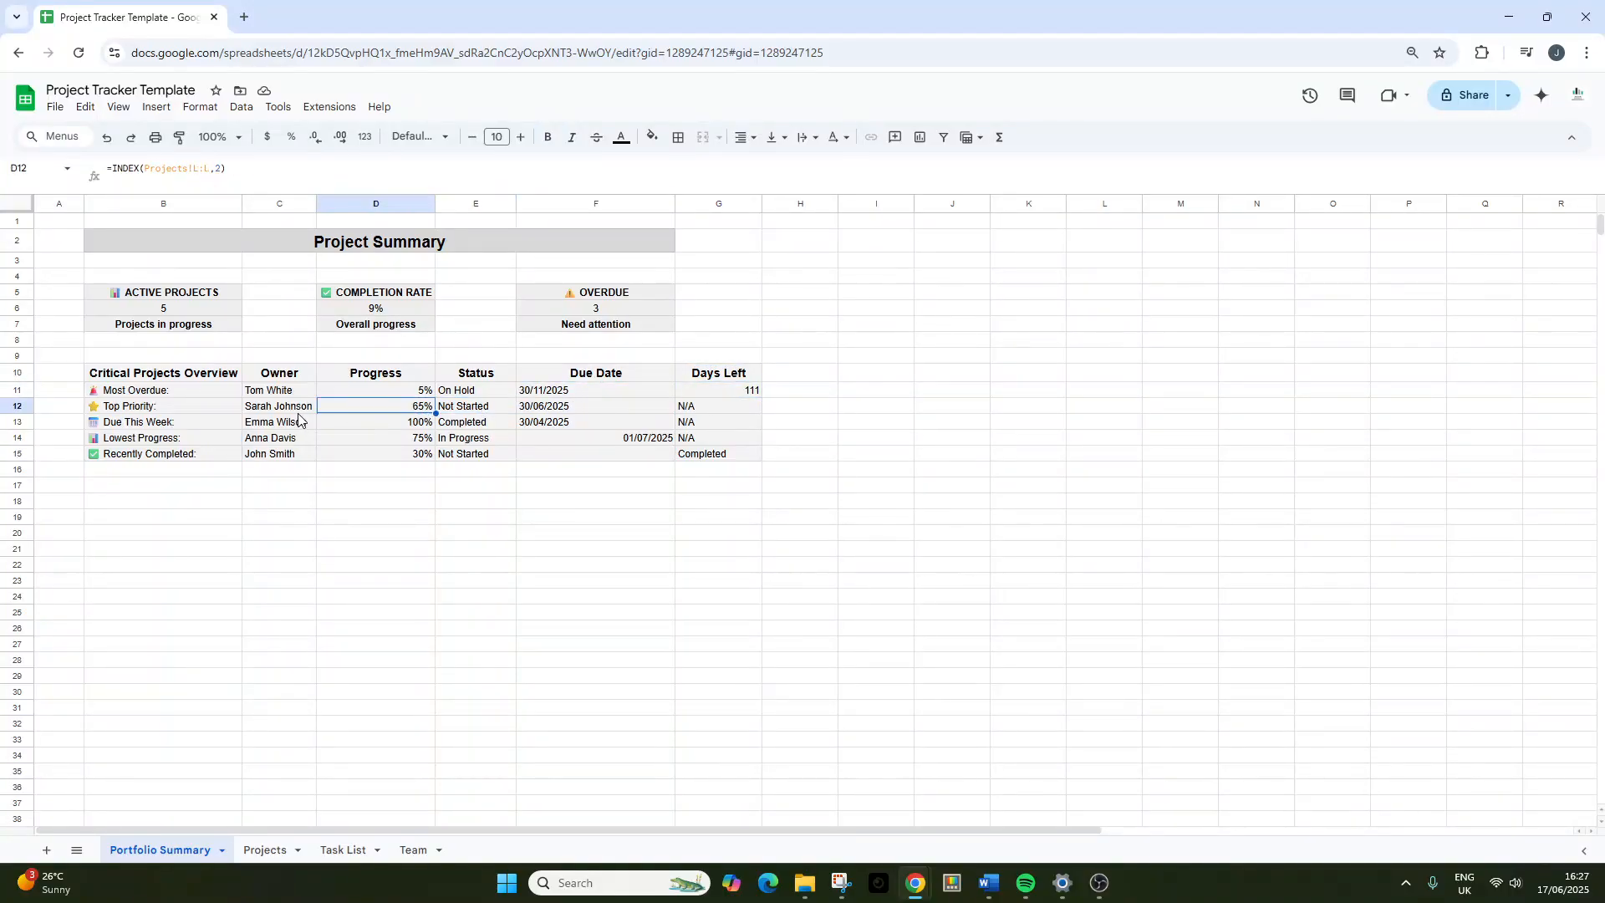
click(299, 412)
click(303, 424)
click(339, 425)
click(267, 487)
Highlight the whole Critical Projects Overview table, B10:G15, to review it, and clear the selection.
click(157, 371)
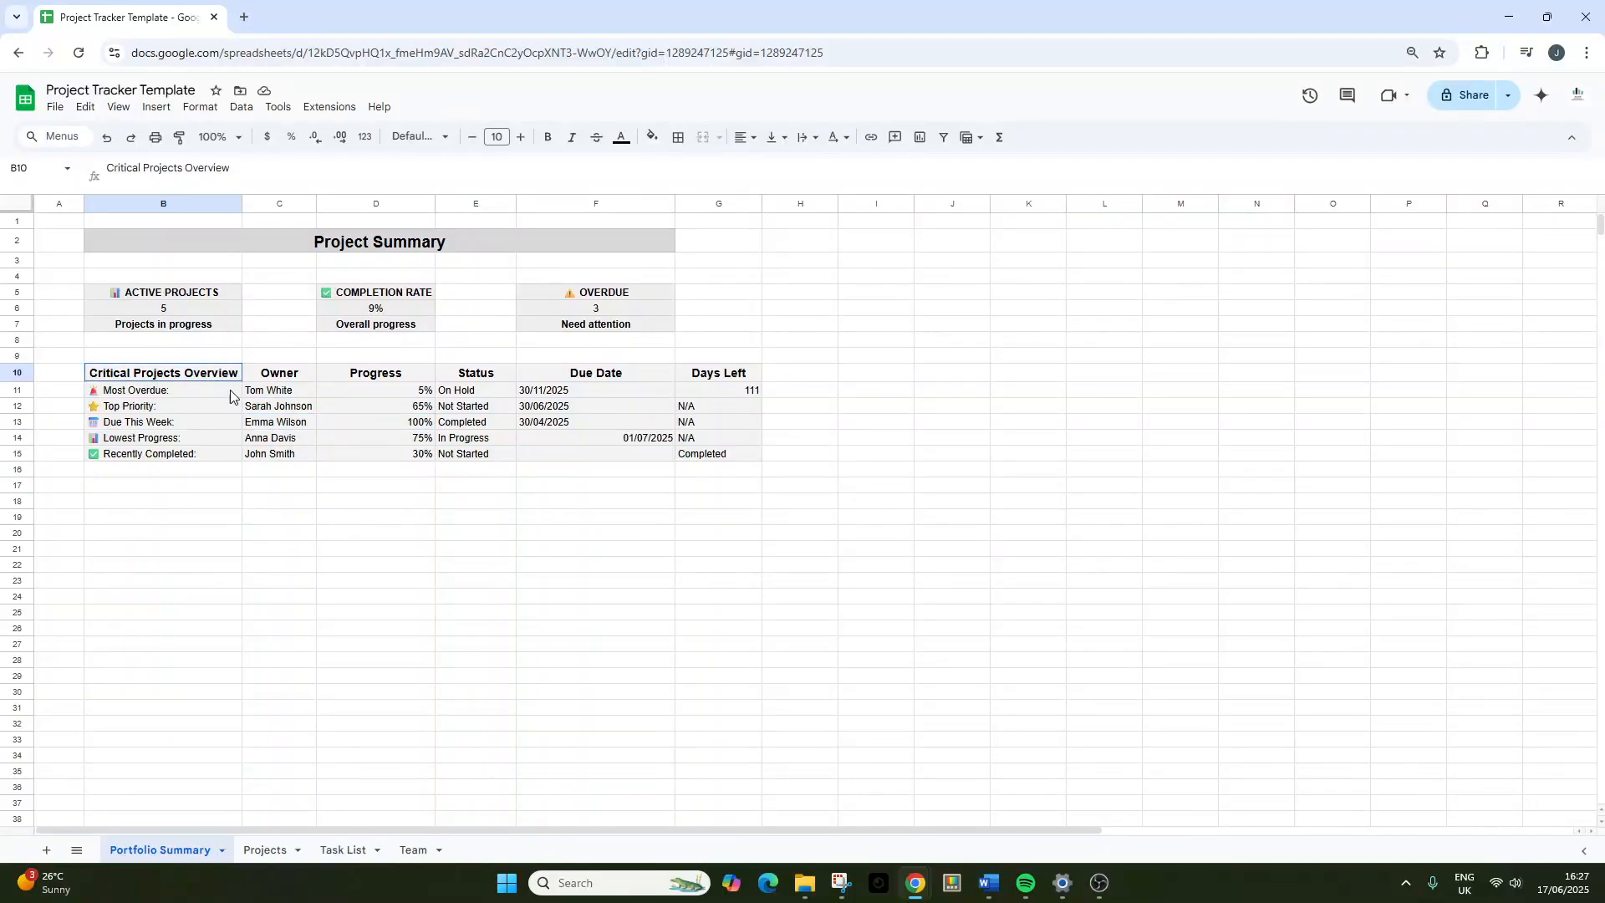
drag(229, 390, 679, 464)
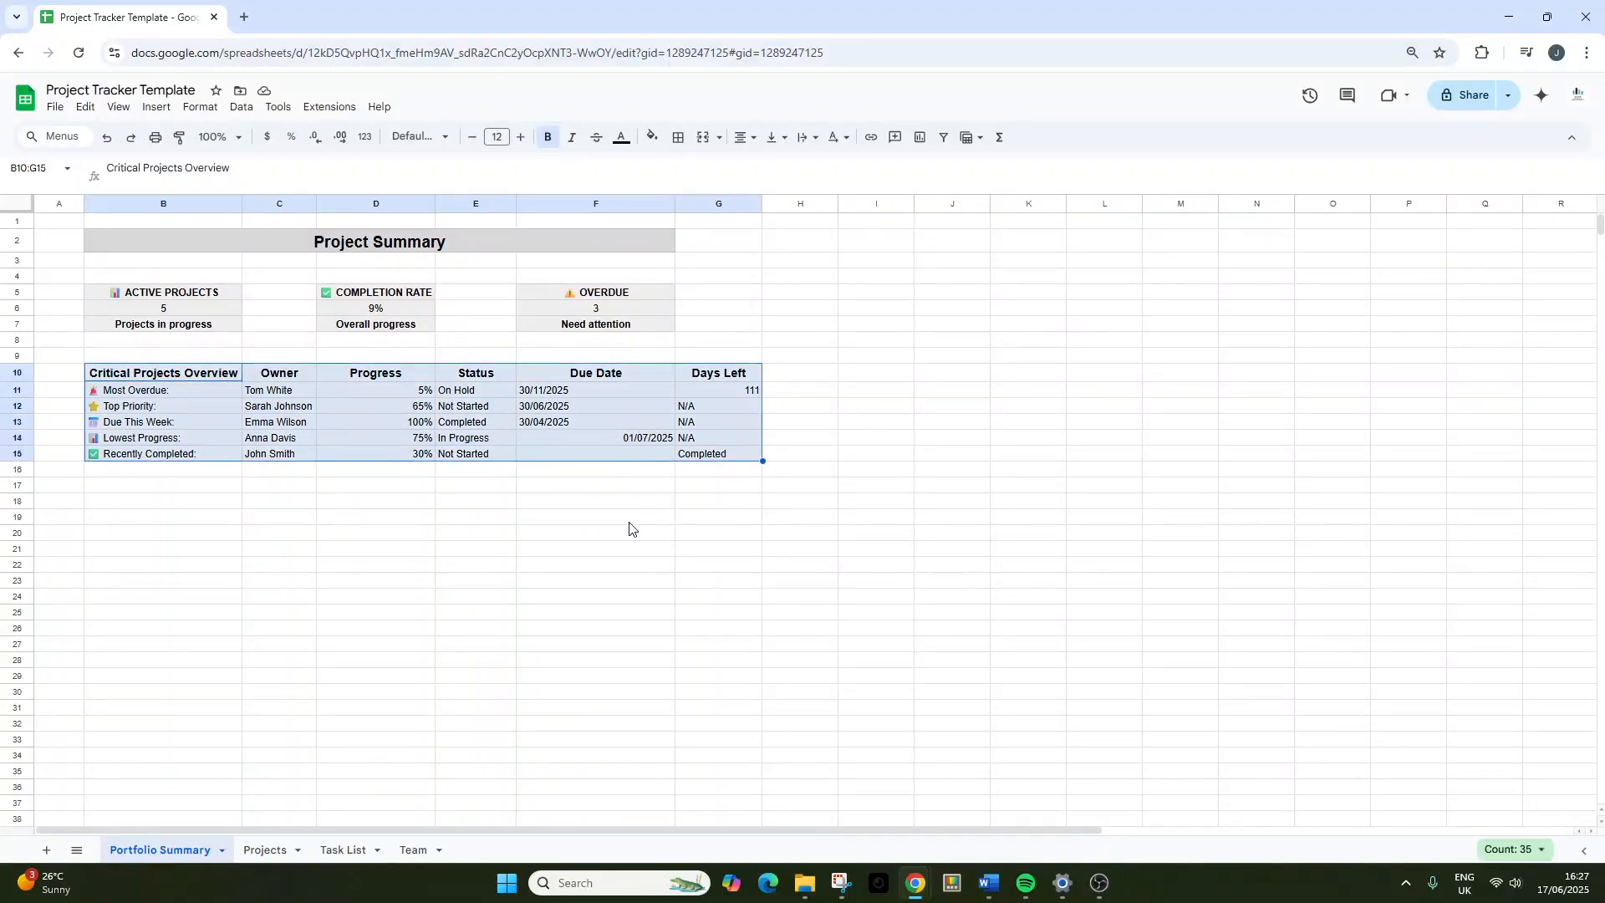
click(496, 490)
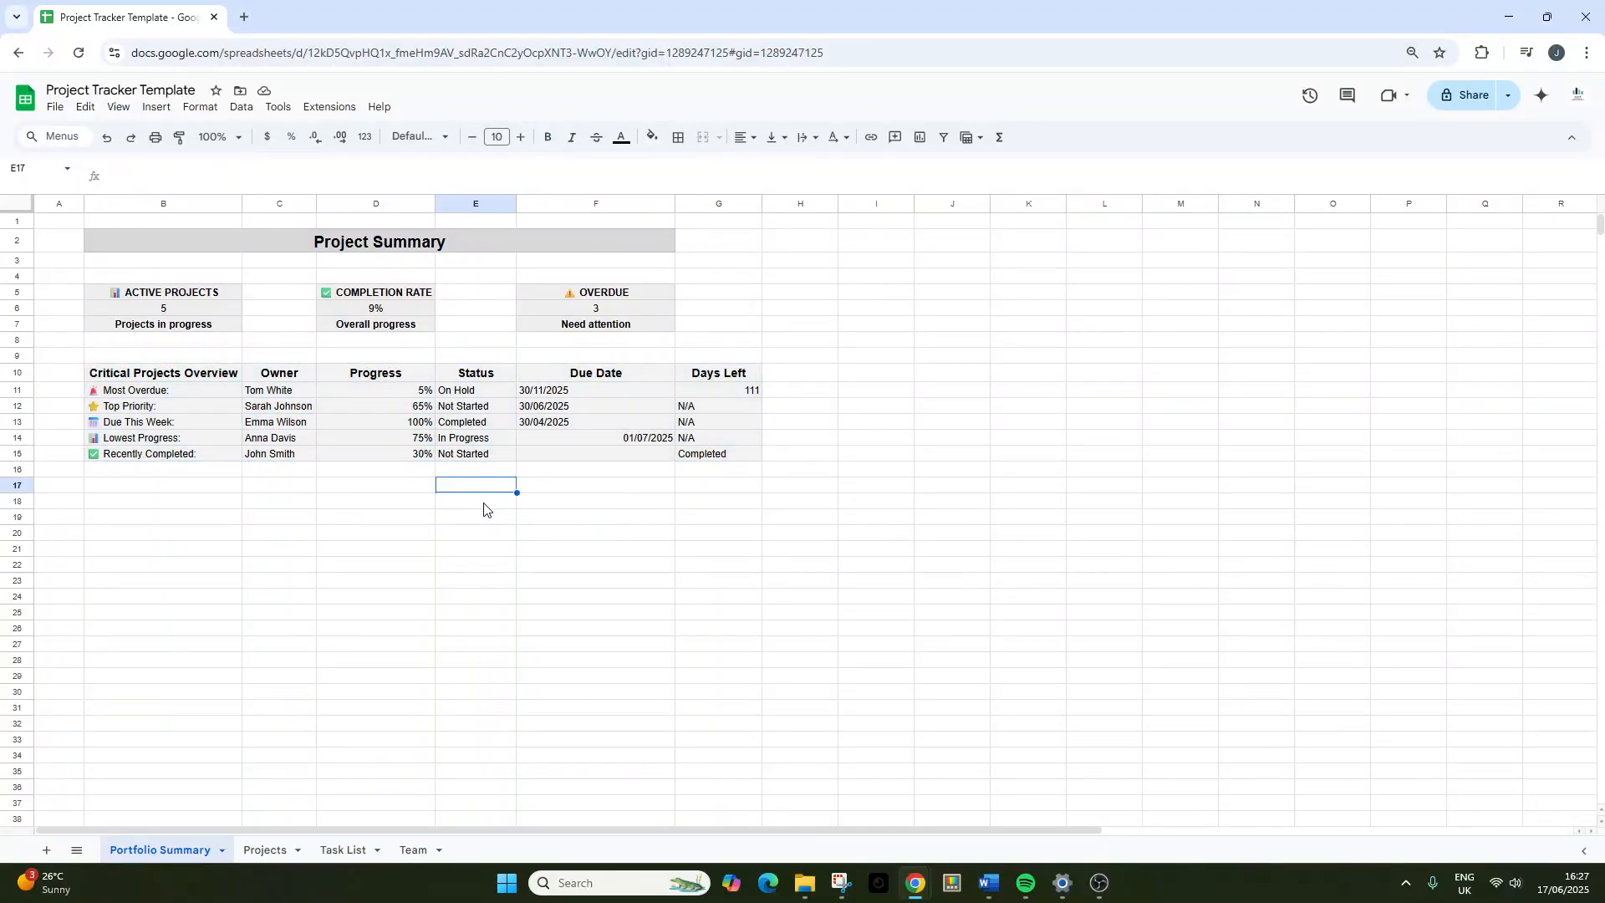
Return to the Projects sheet and select the Customer Portal project name in B10.
click(261, 848)
click(212, 458)
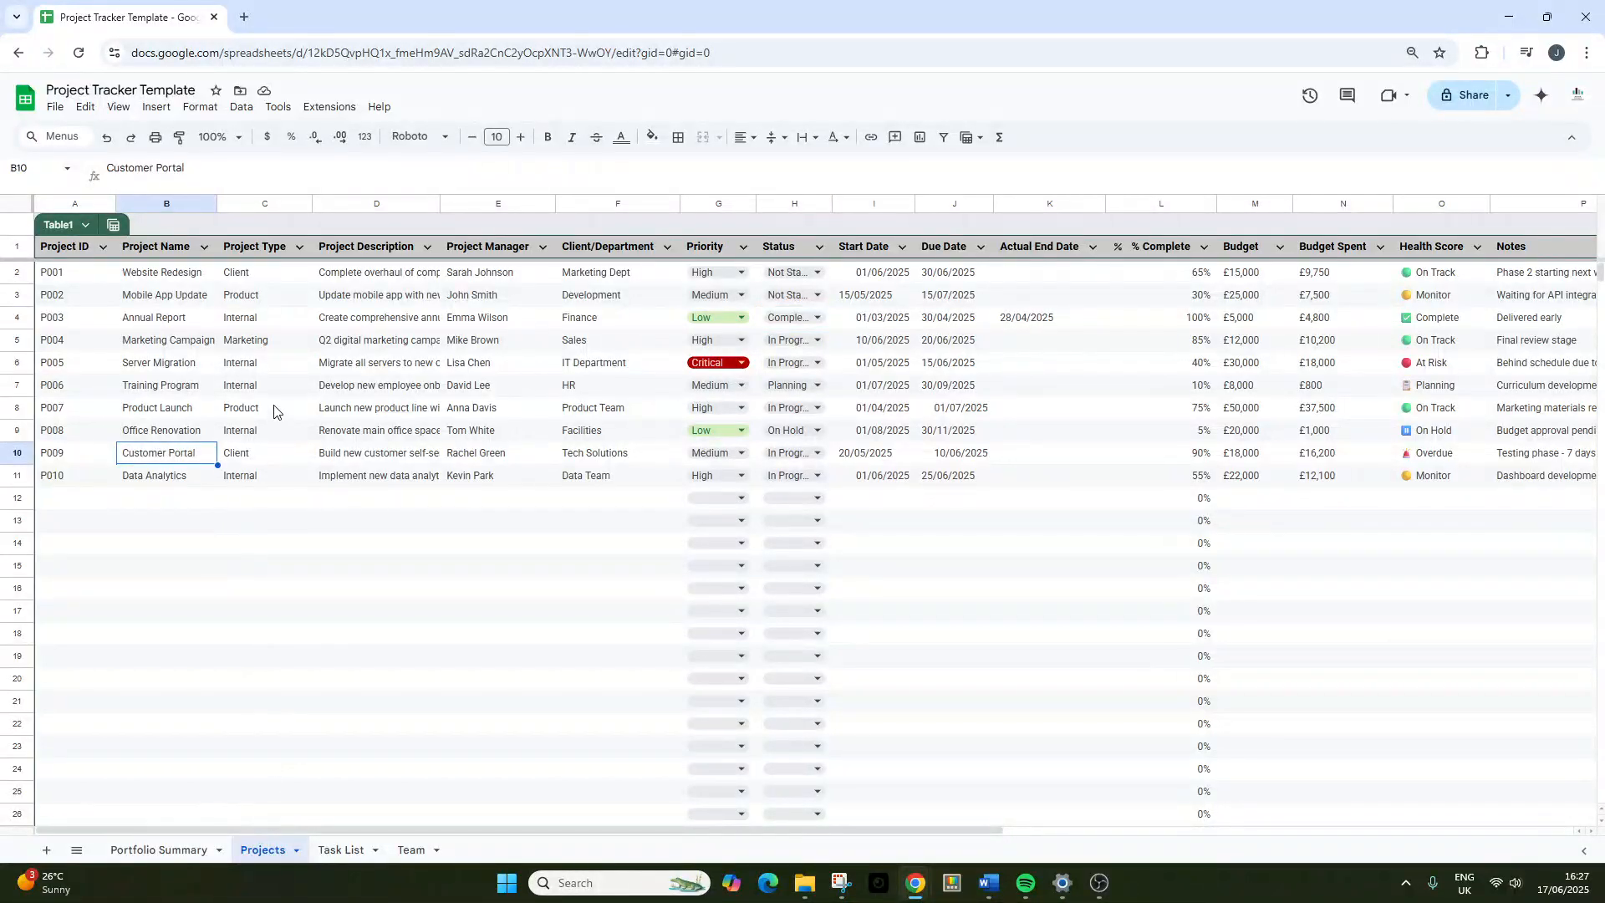